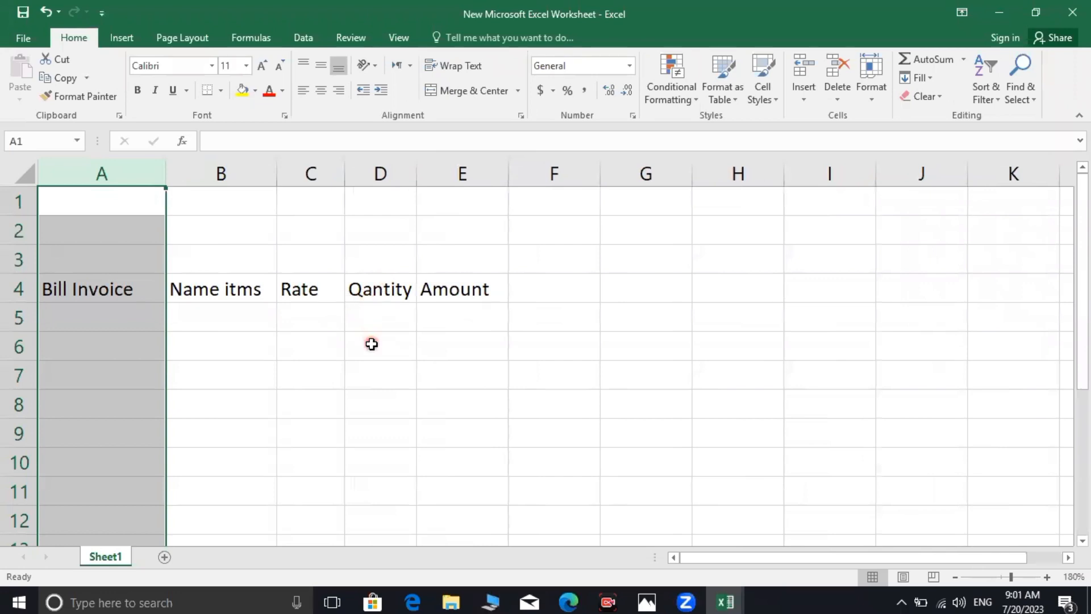
Step: Format the row 4 column headings in A4:E4 as bold at font size 14
scroll(220, 310, down, 1)
click(221, 284)
scroll(221, 284, up, 1)
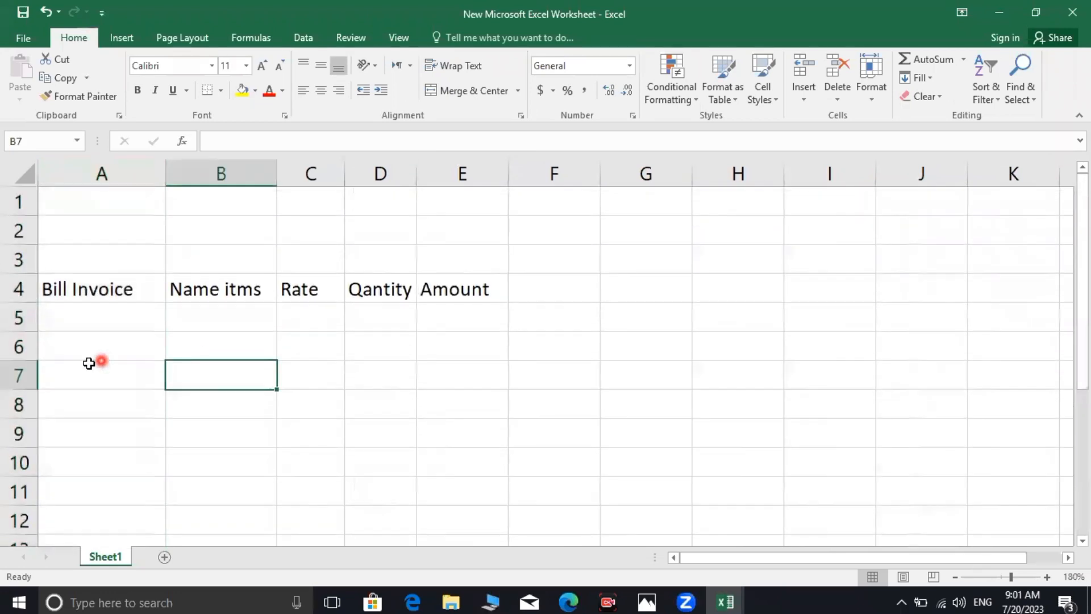
drag(51, 294, 489, 292)
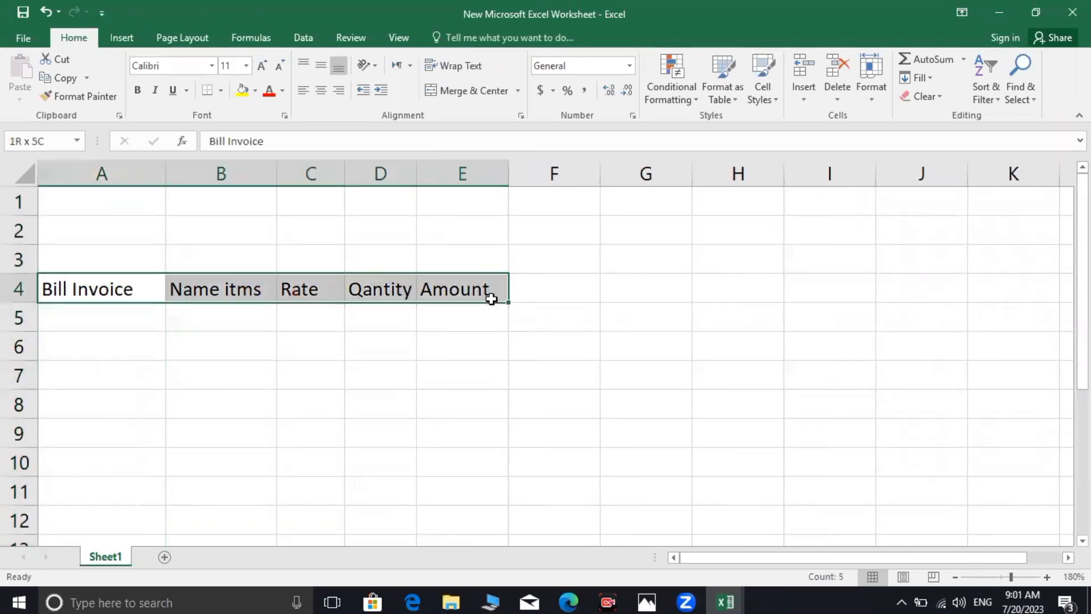
click(264, 61)
click(263, 61)
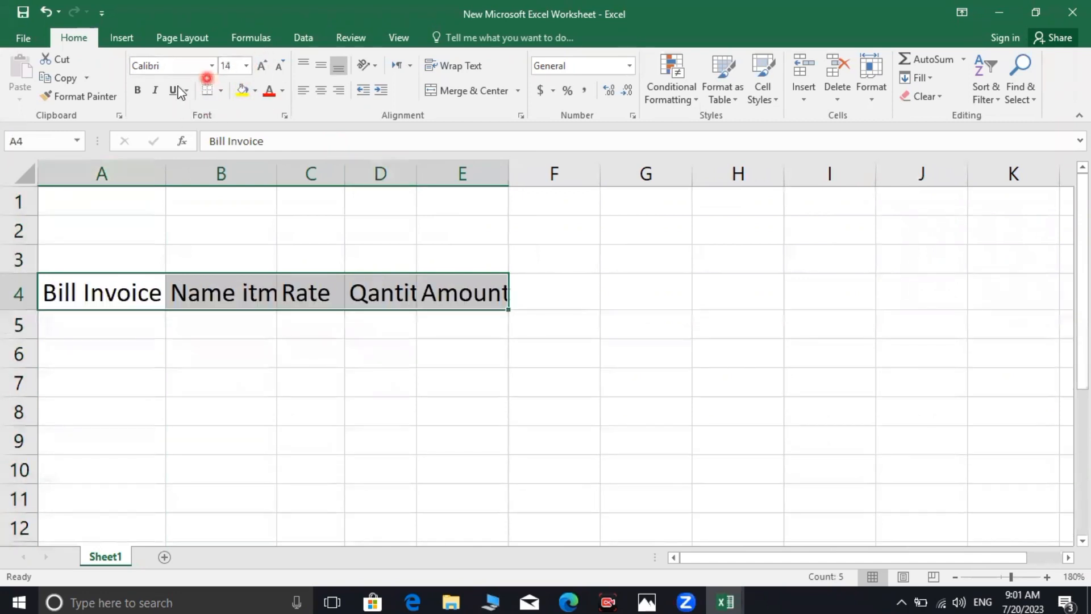
click(138, 91)
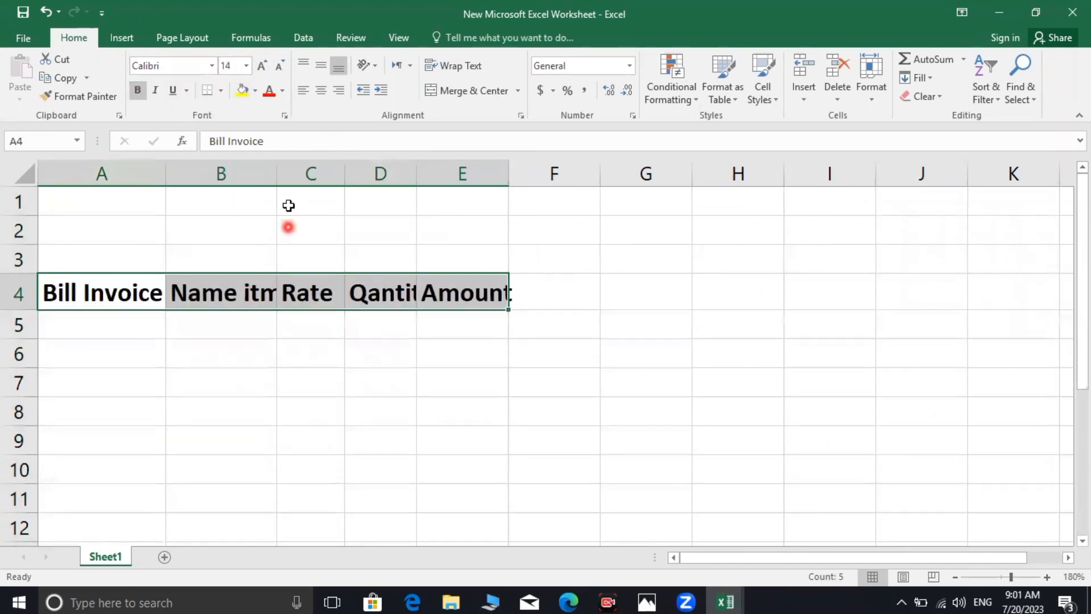
Step: Widen columns B, D and E so that their headings fit inside the cells
drag(278, 173, 296, 171)
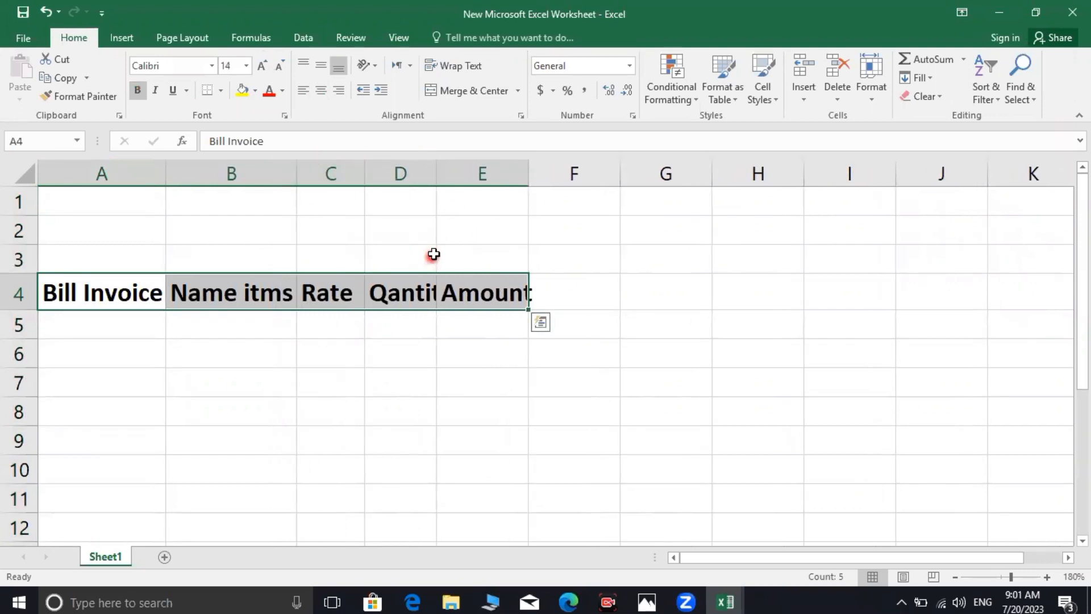
drag(433, 173, 454, 172)
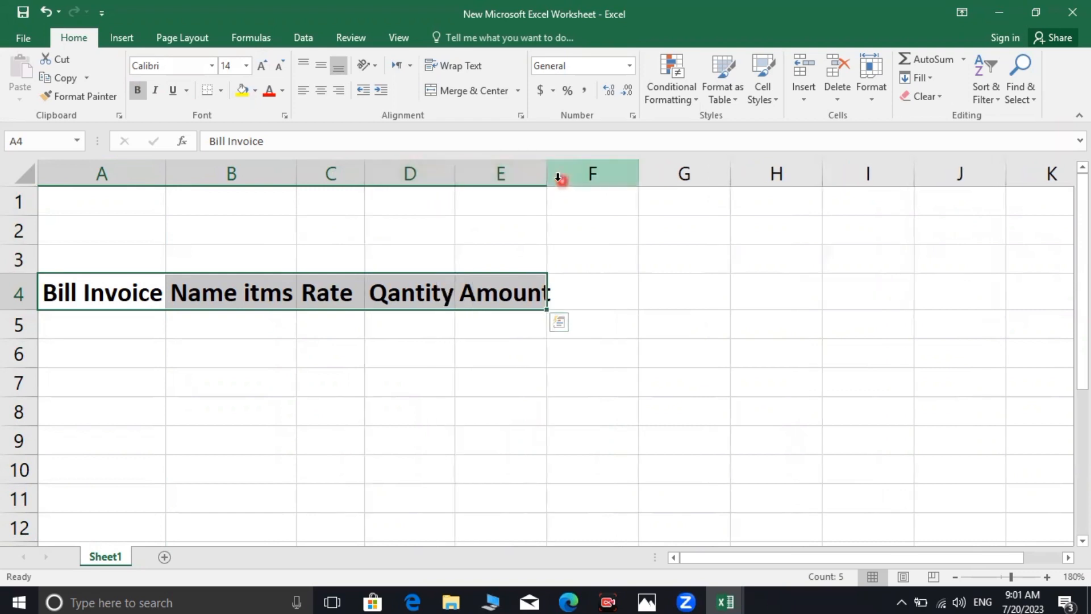
drag(546, 178, 559, 177)
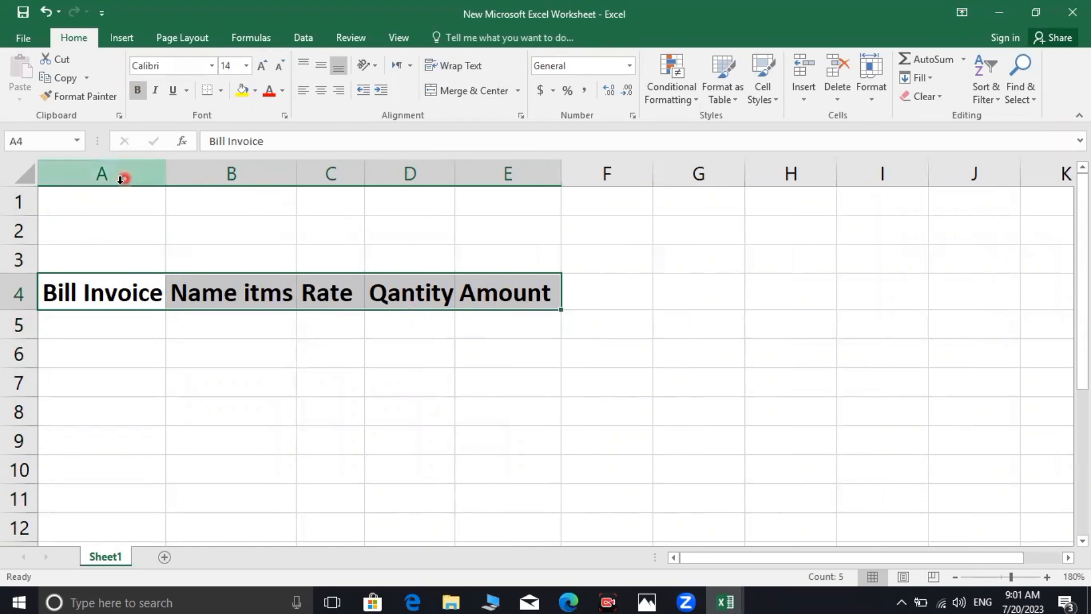
Step: Reduce the row 4 headings to font size 12 and align them vertically to the middle
click(281, 69)
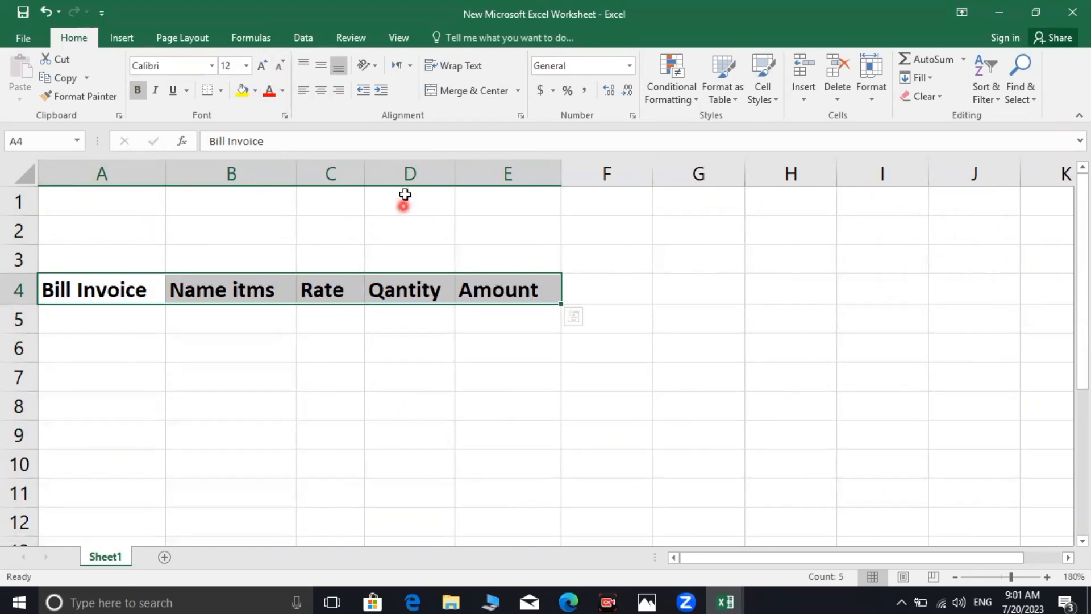
click(323, 68)
click(228, 325)
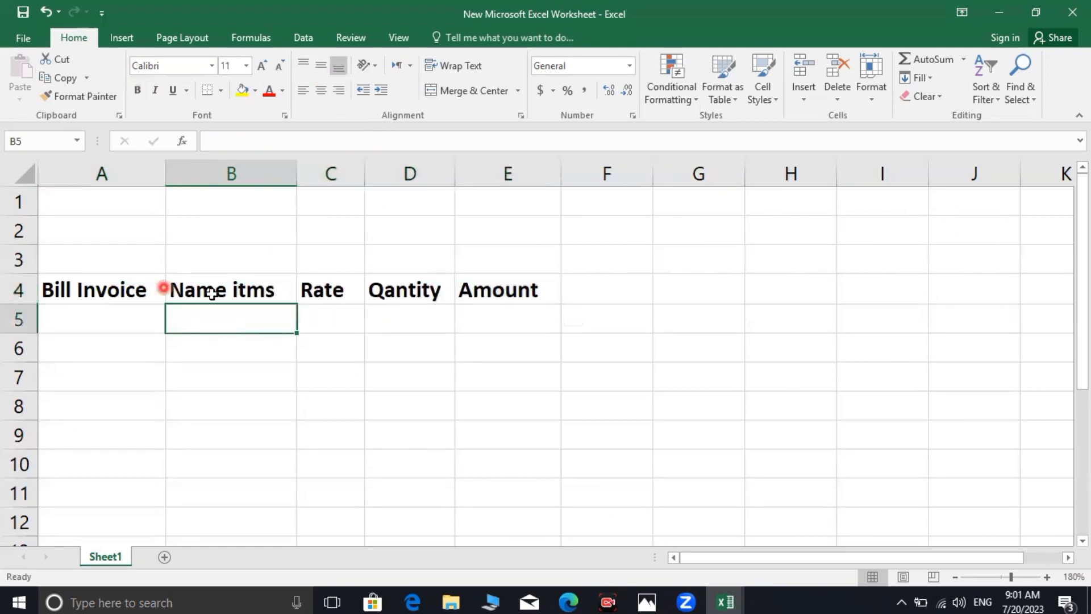
Step: Merge and center A1:E1 and enter the person's name as the invoice title
drag(93, 200, 505, 203)
click(475, 97)
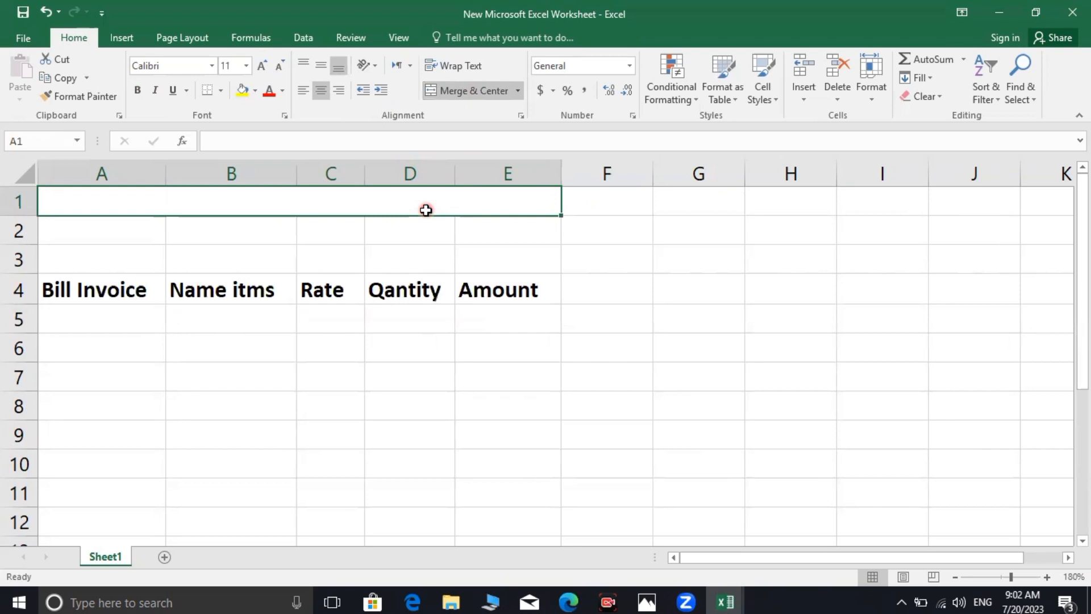
text(Ra)
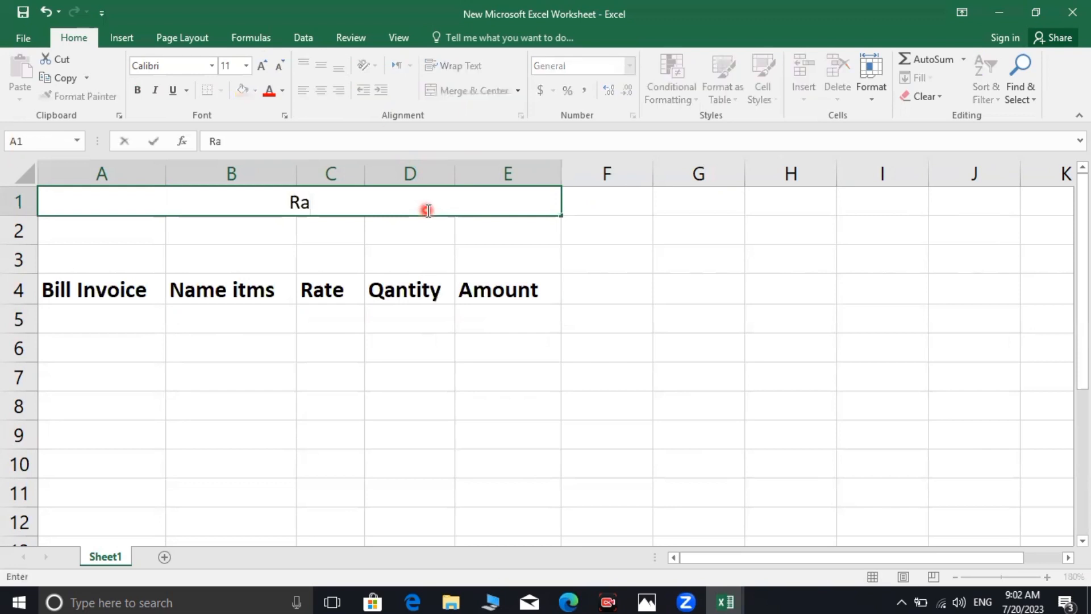
text(mzan)
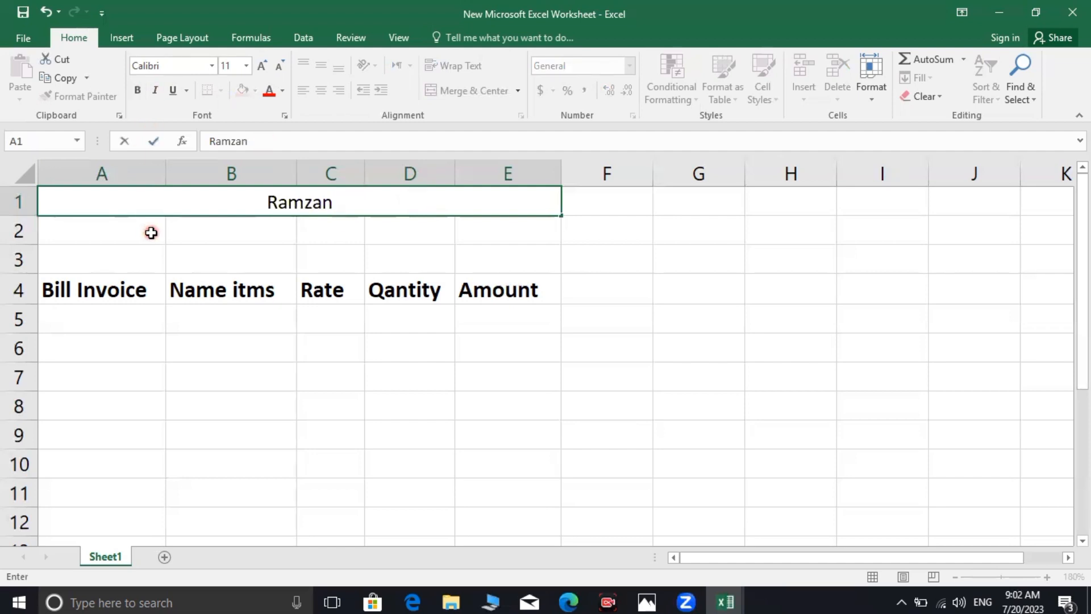
Step: Merge and center A2:E2 and enter "Shahkot" in the merged cell
drag(151, 232, 494, 231)
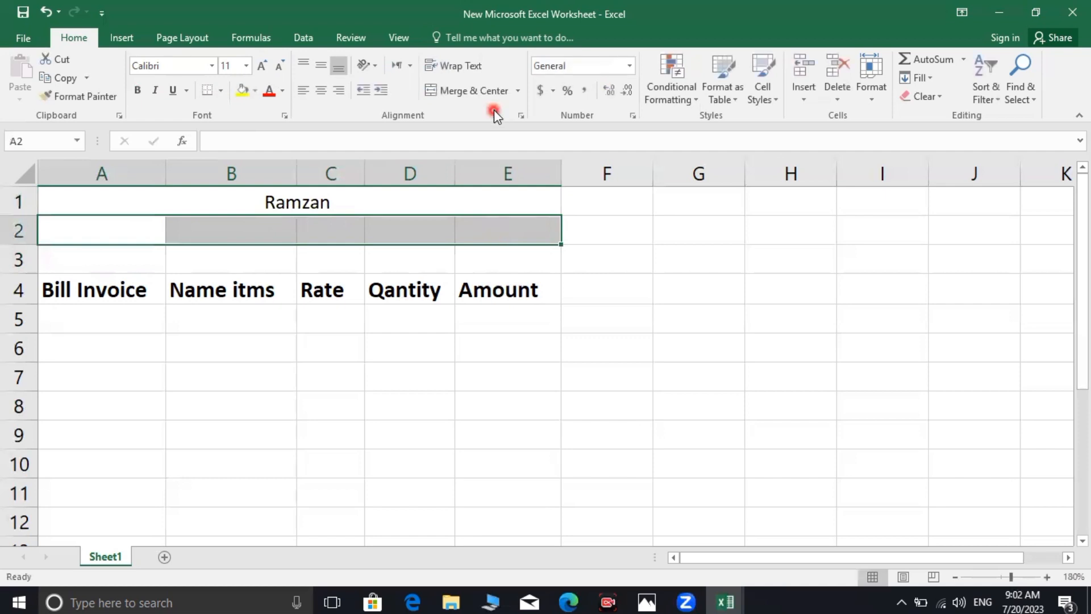
click(503, 92)
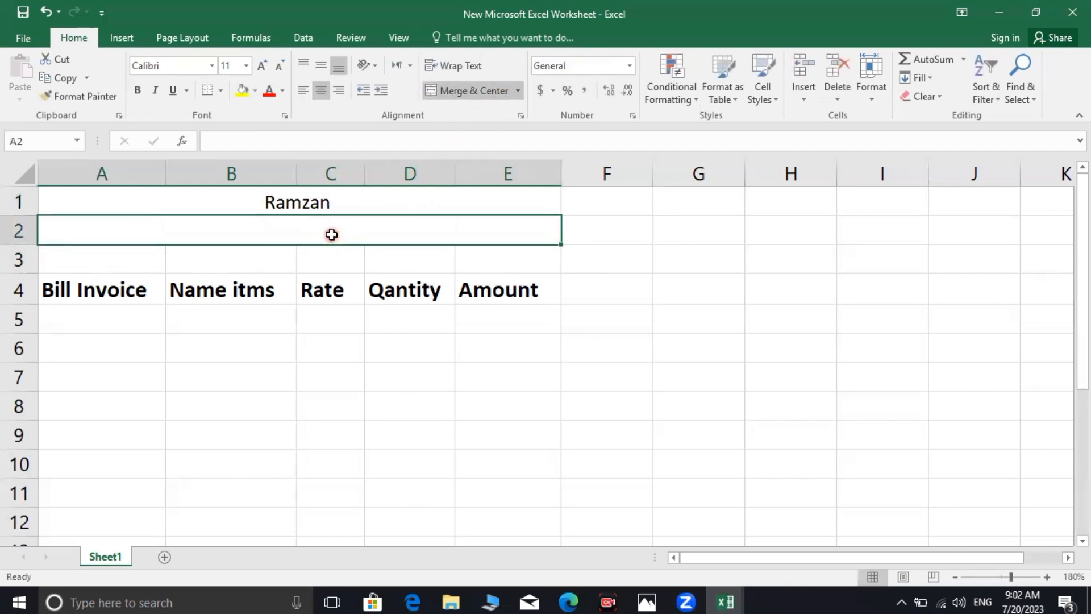
text(Sha)
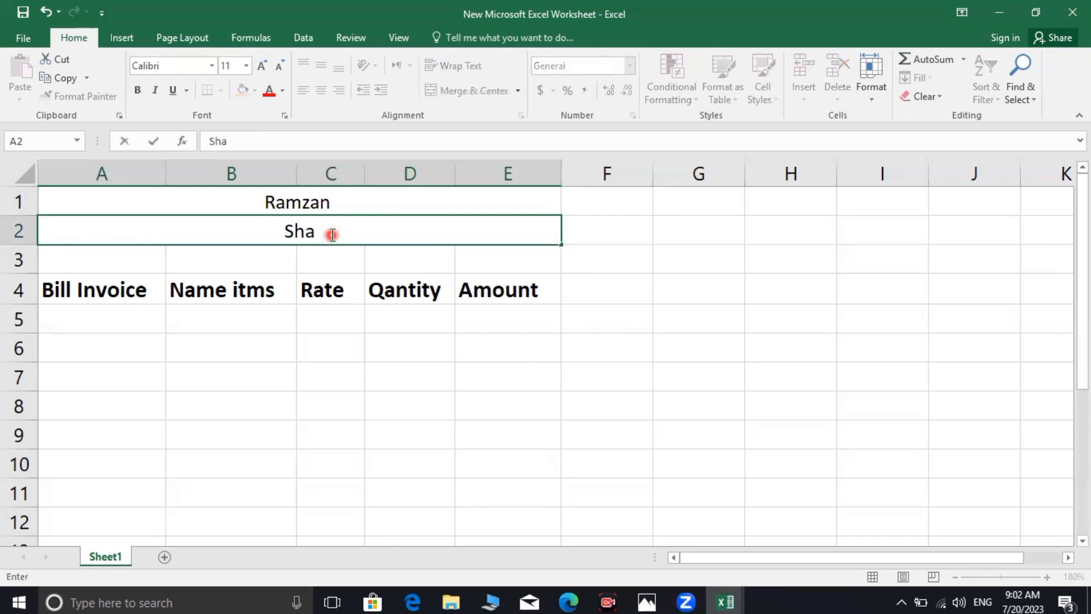
text(ht)
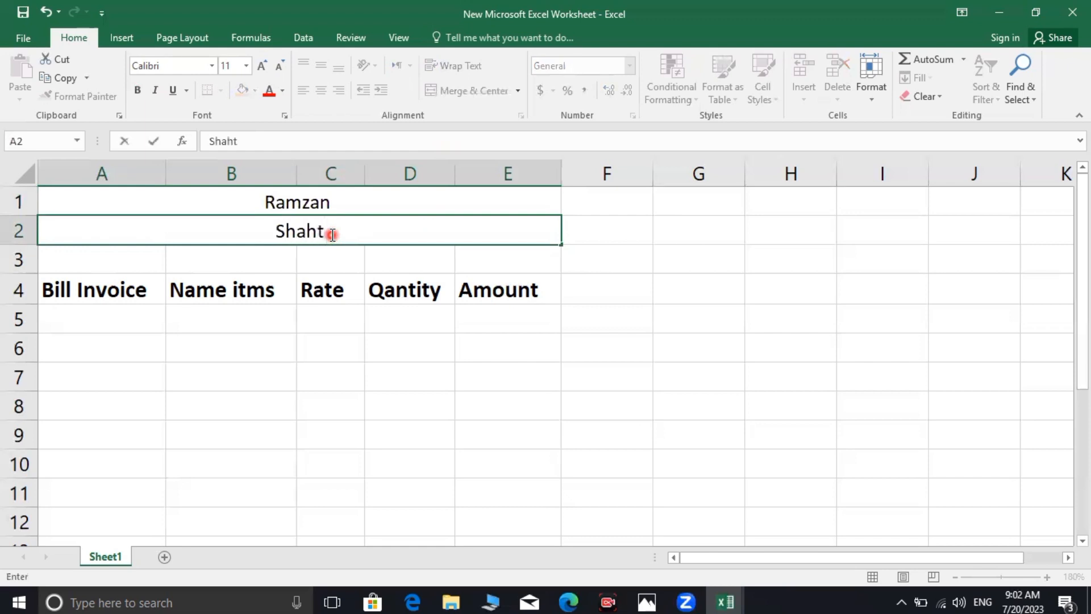
key(BackSpace)
text(kot)
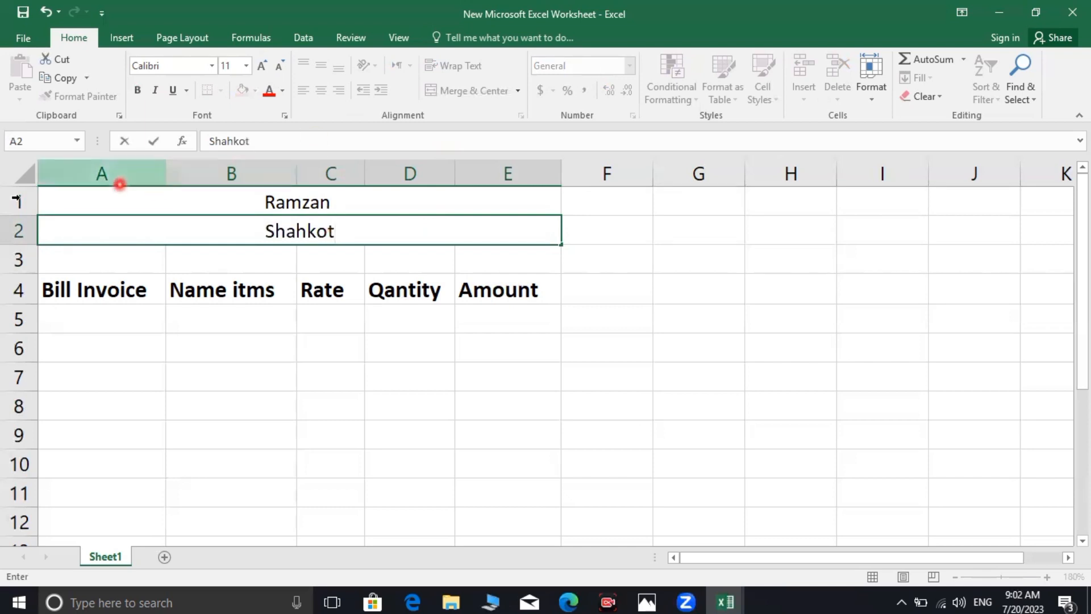
Step: Merge and center A3:E3 and enter "Bill Invoice" in the merged cell
drag(117, 256, 513, 259)
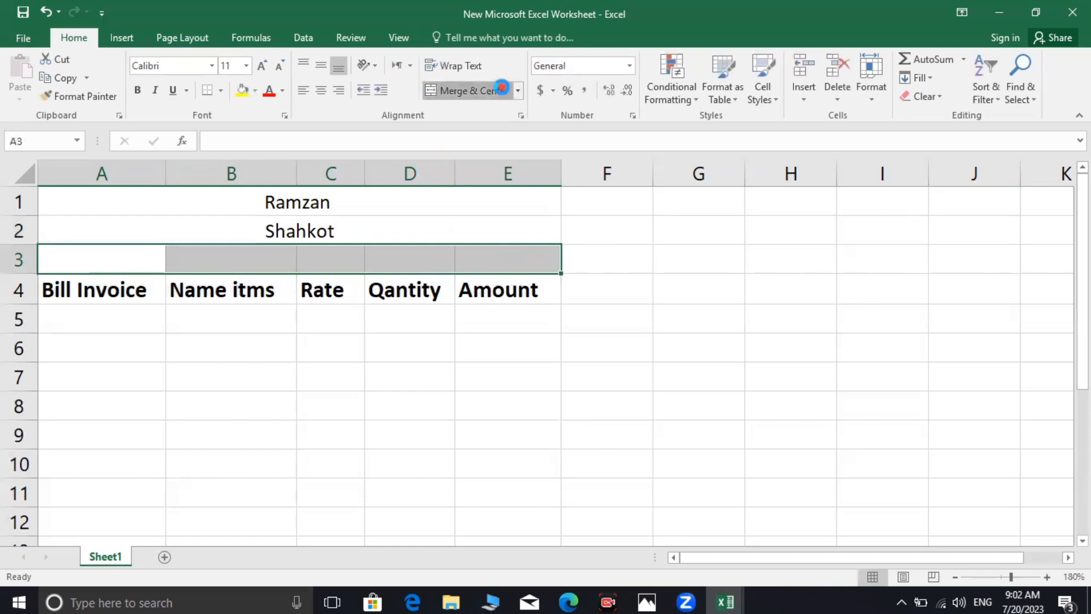
click(467, 91)
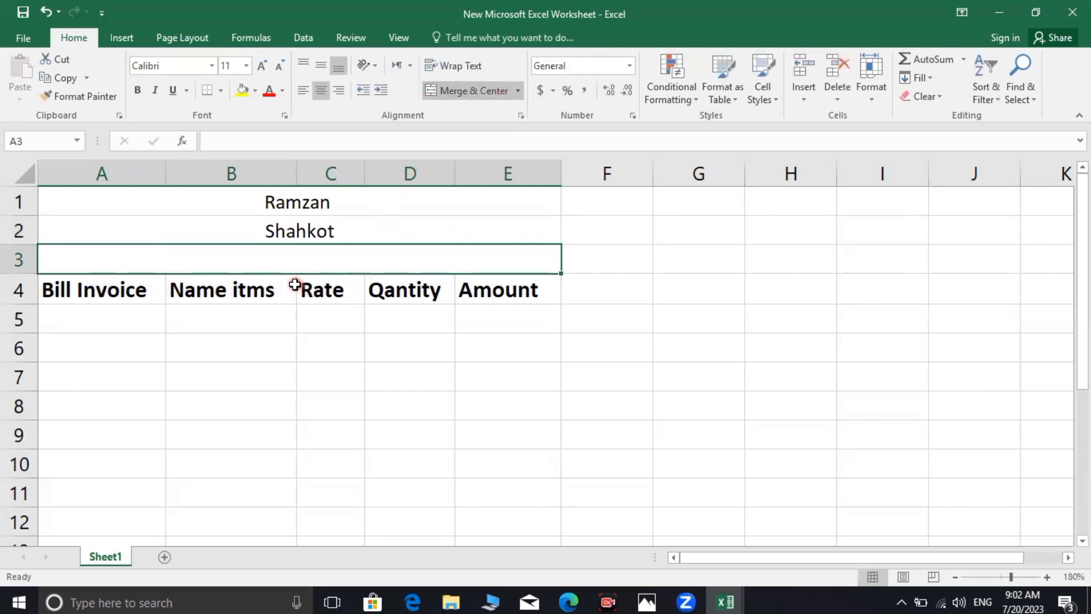
text(Bi)
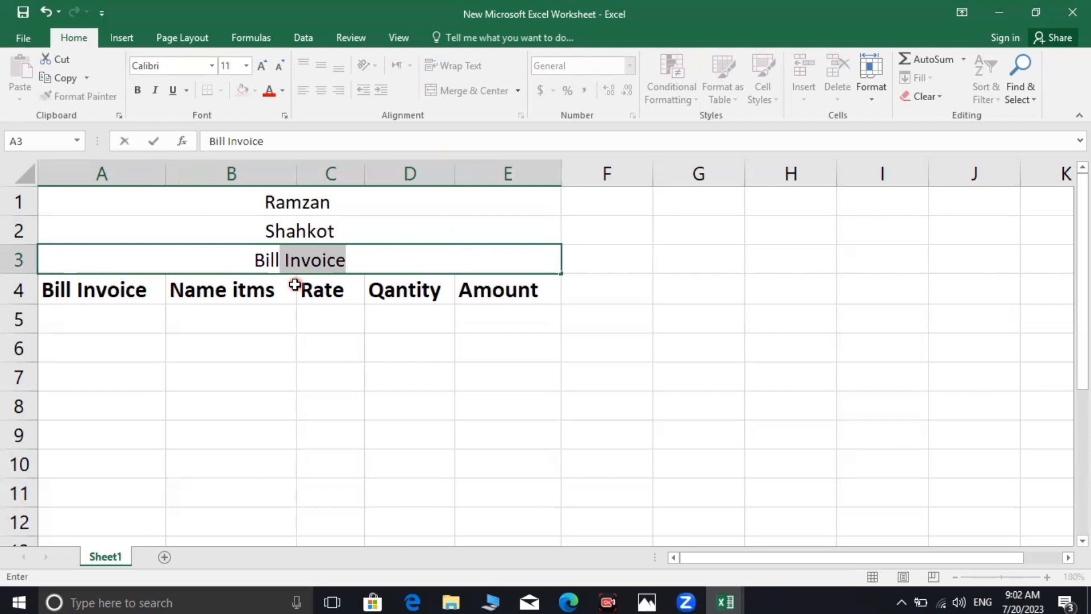
text(ll)
click(301, 260)
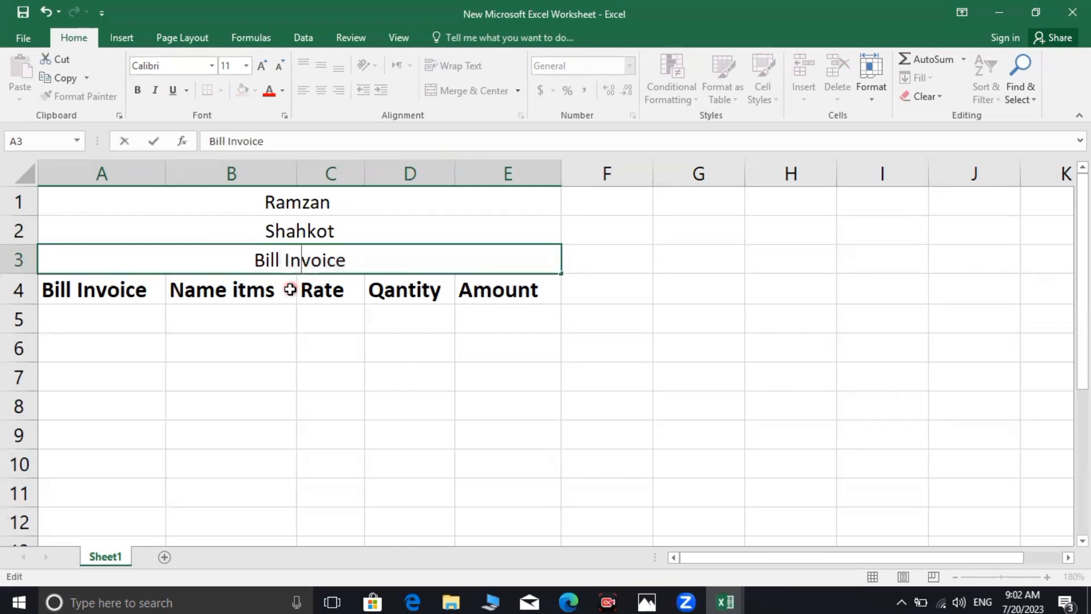
Step: Replace the heading in cell A4 with "Bill No."
click(154, 290)
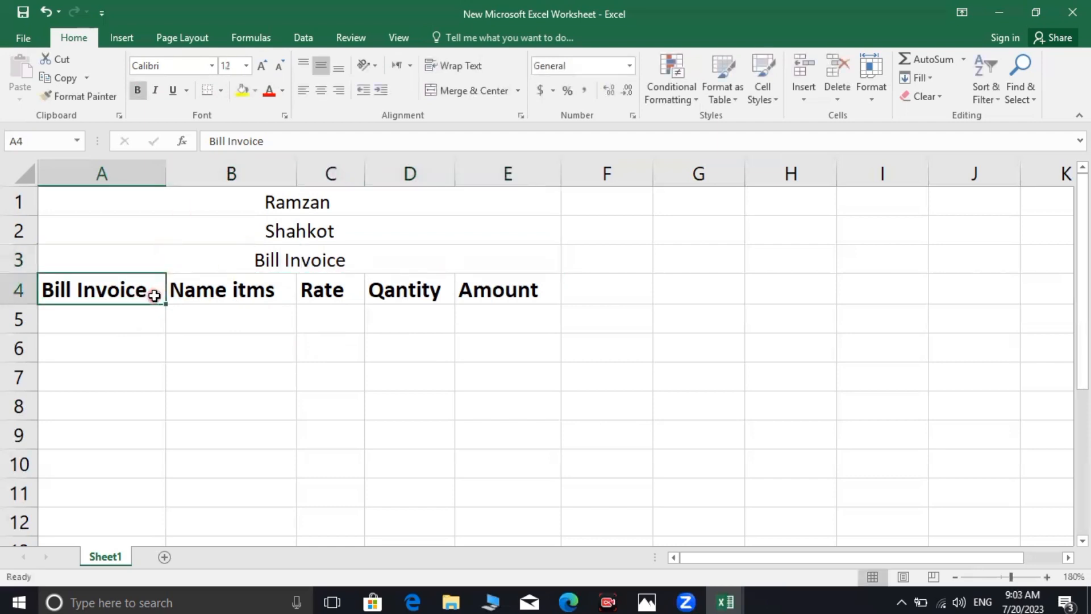
key(BackSpace)
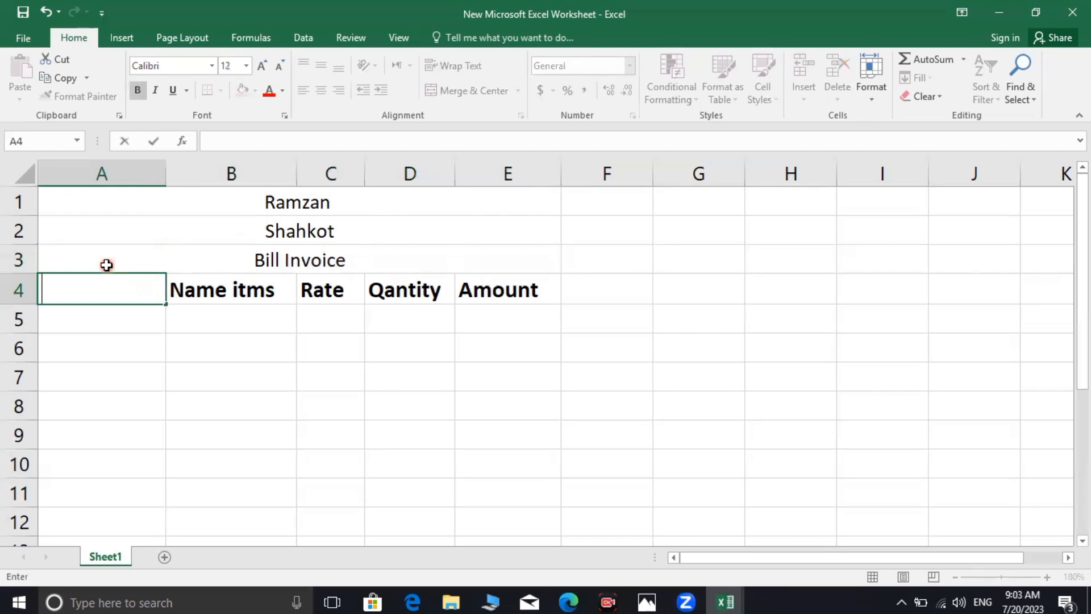
text(Bill)
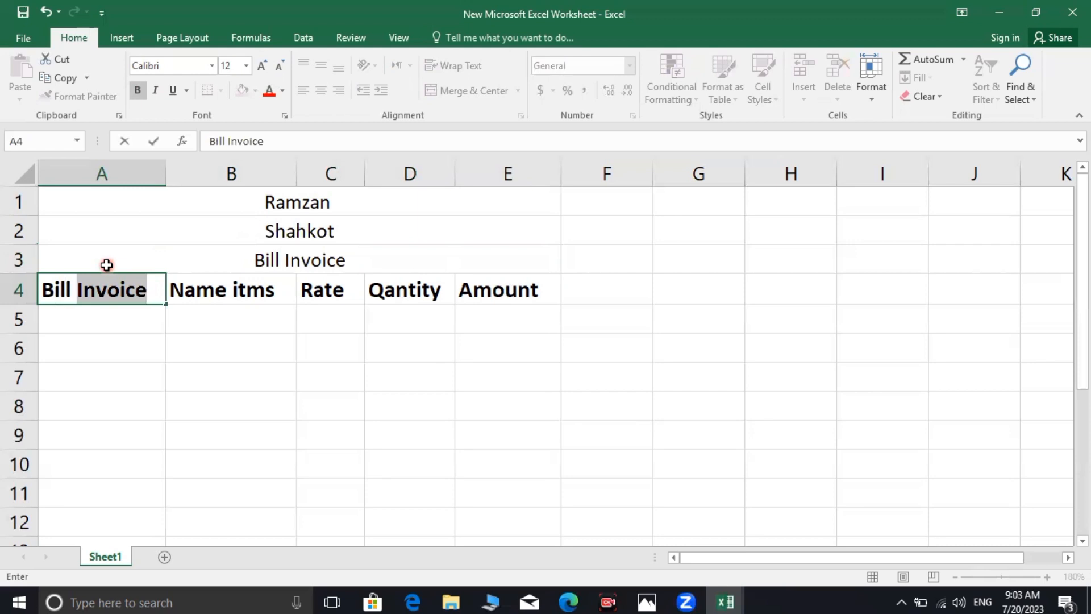
text(No.)
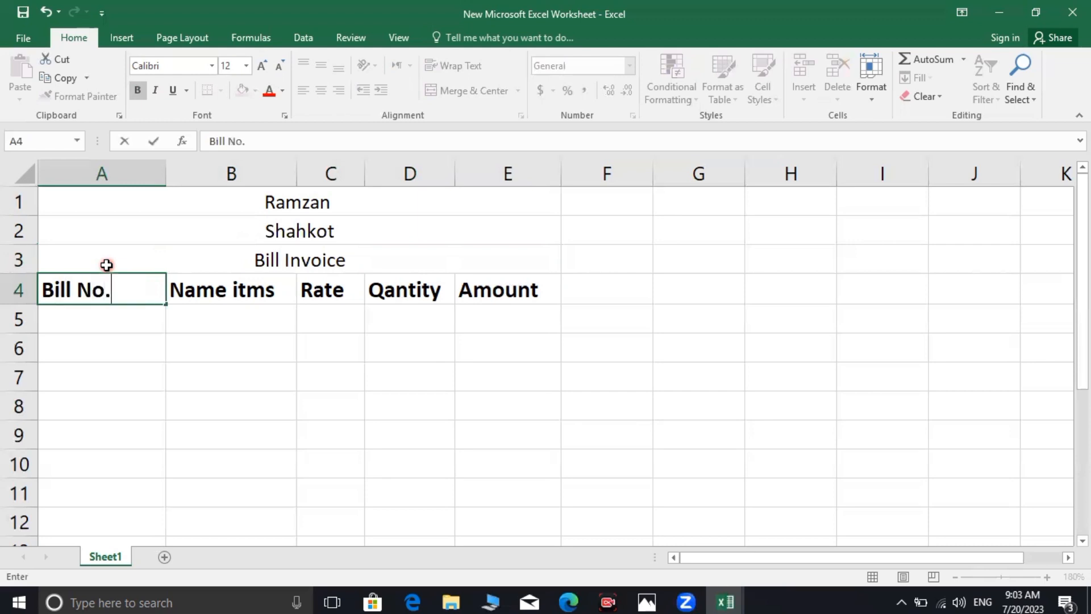
key(Return)
Step: Format the name in the merged title cell A1 as bold red text at font size 16
scroll(107, 265, down, 1)
scroll(318, 421, up, 1)
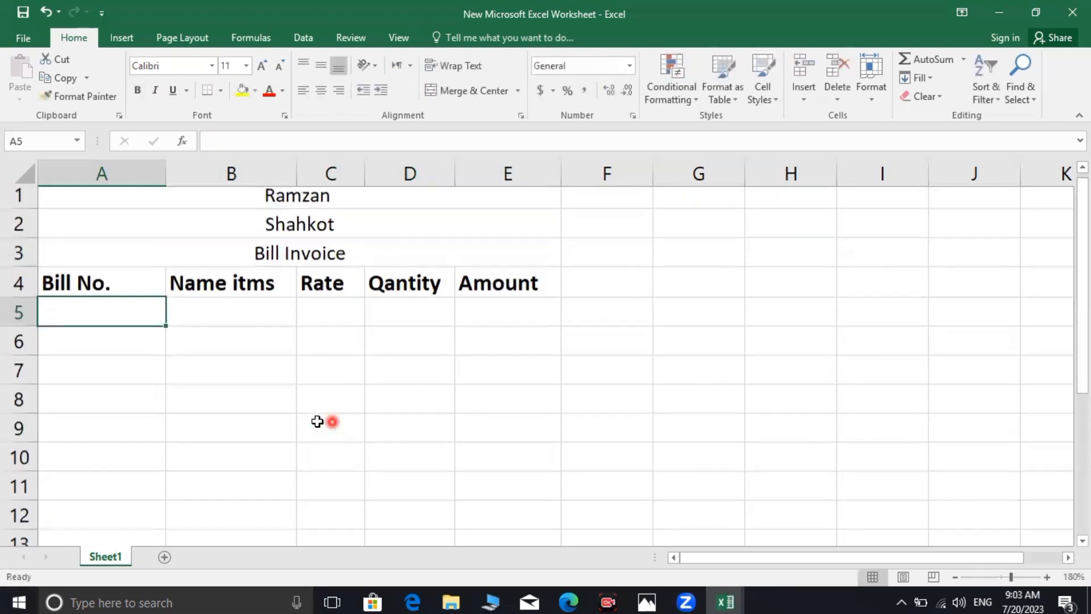
click(94, 206)
double_click(96, 207)
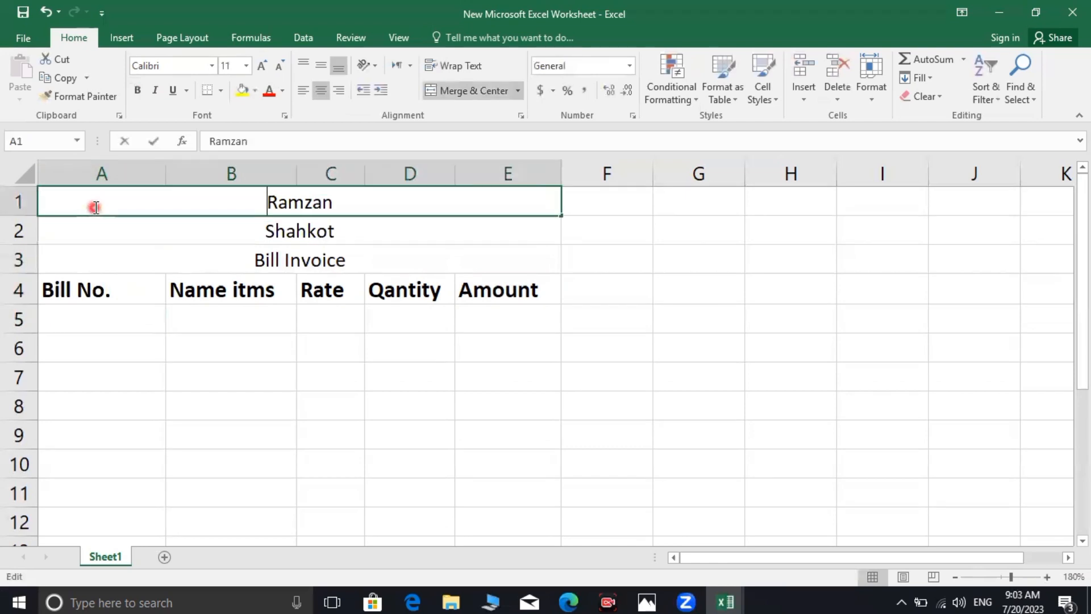
drag(97, 207, 423, 241)
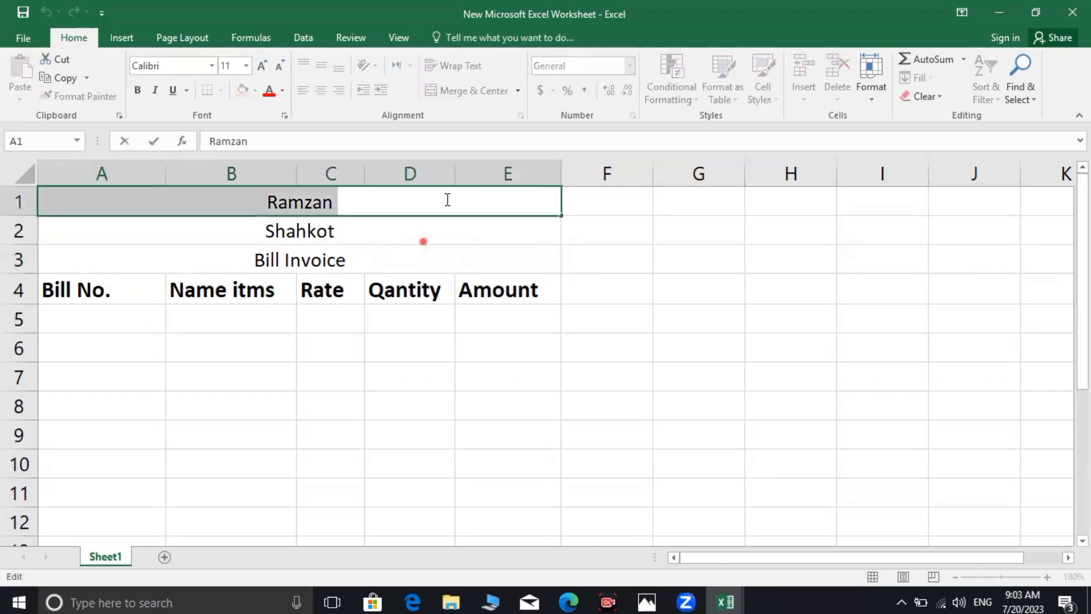
click(275, 63)
click(262, 66)
click(262, 66)
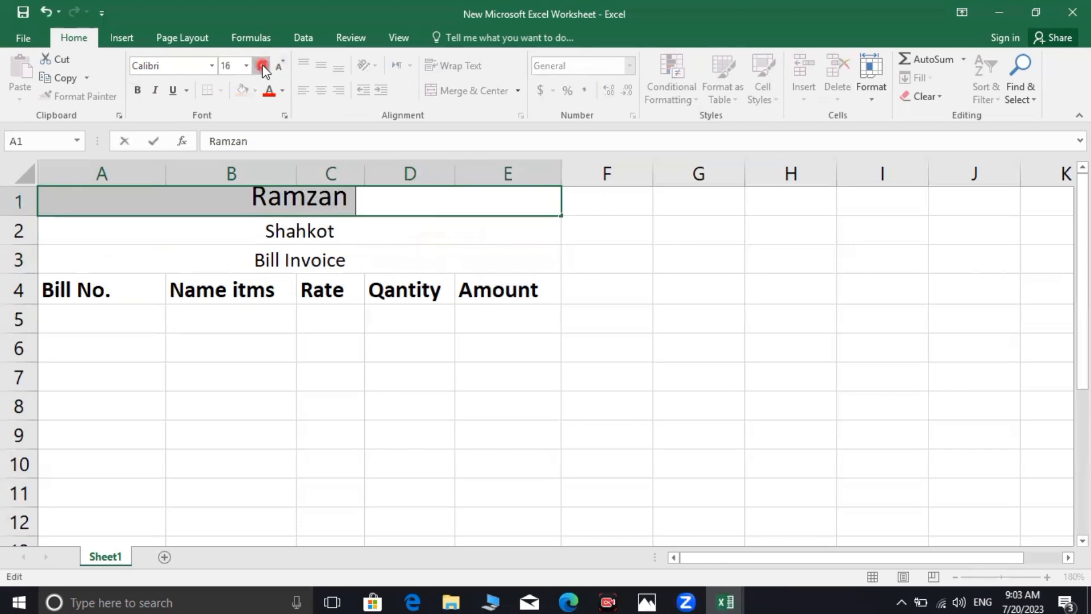
click(137, 90)
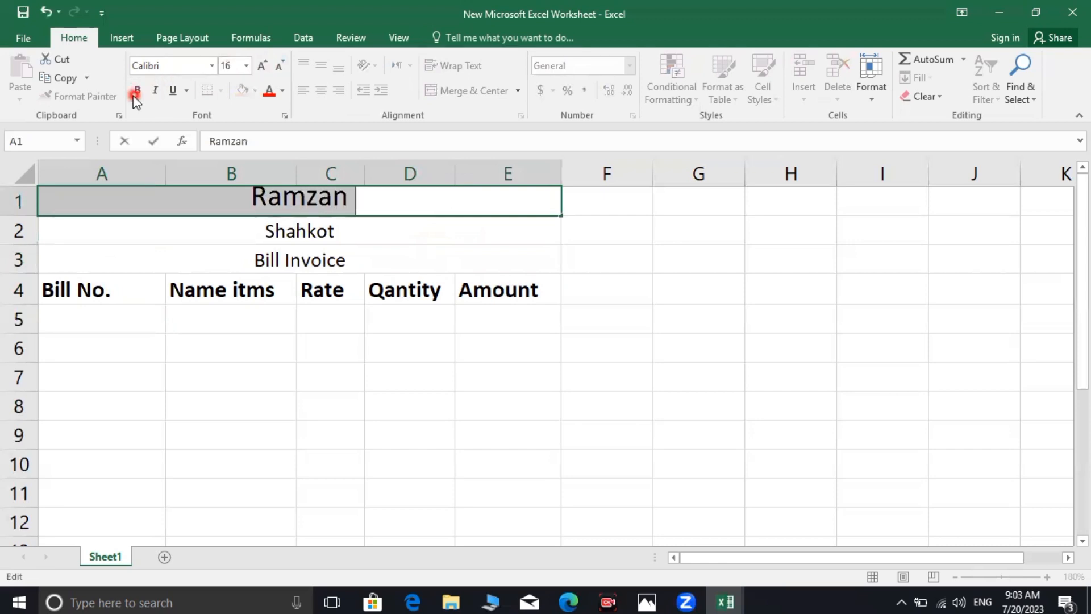
click(234, 89)
click(269, 91)
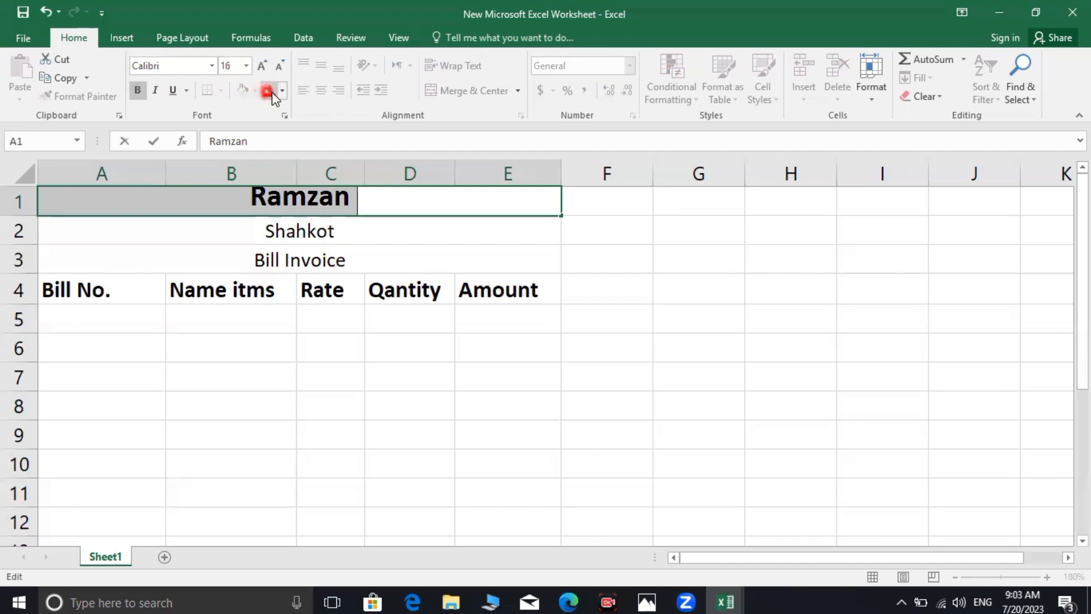
click(402, 239)
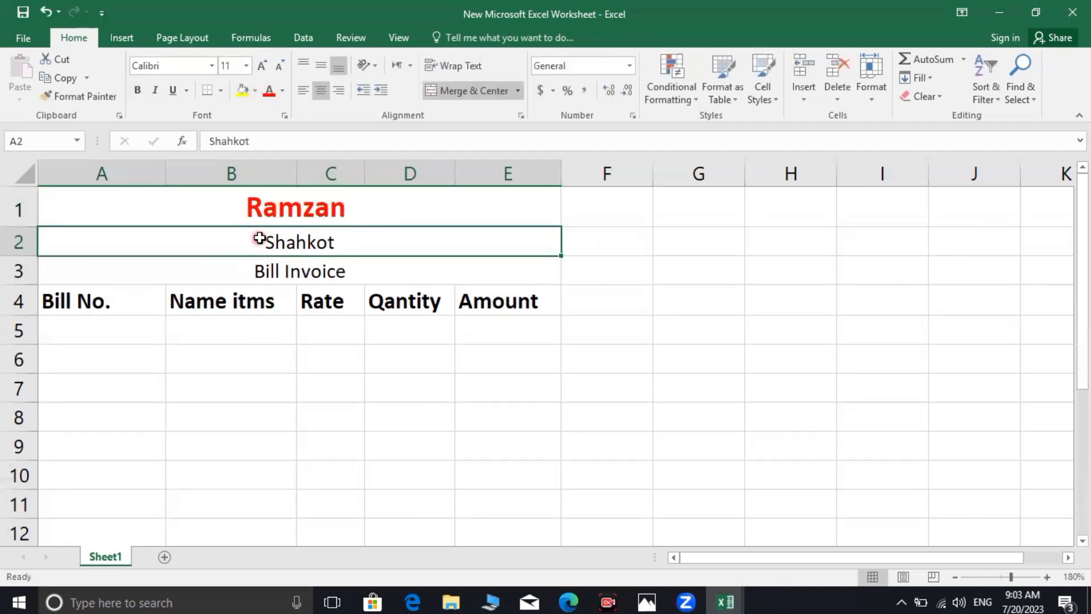
click(253, 206)
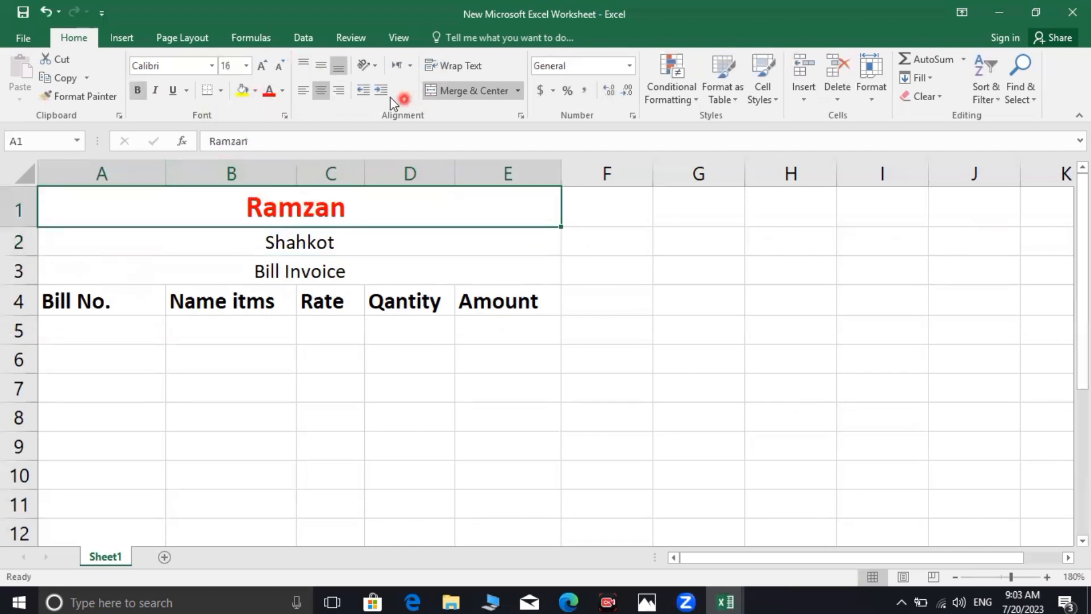
click(358, 243)
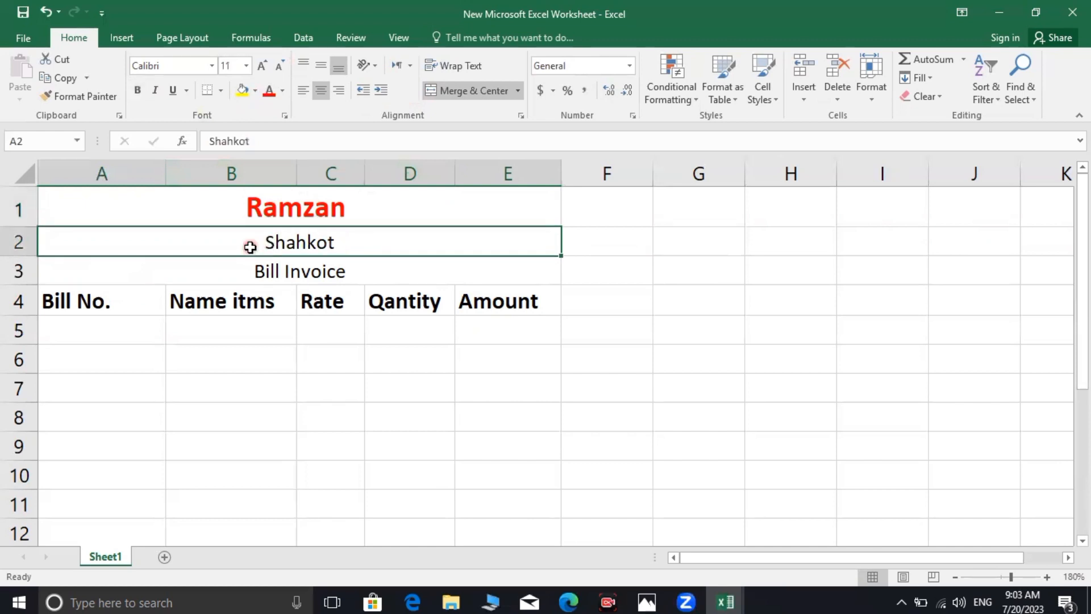
click(353, 270)
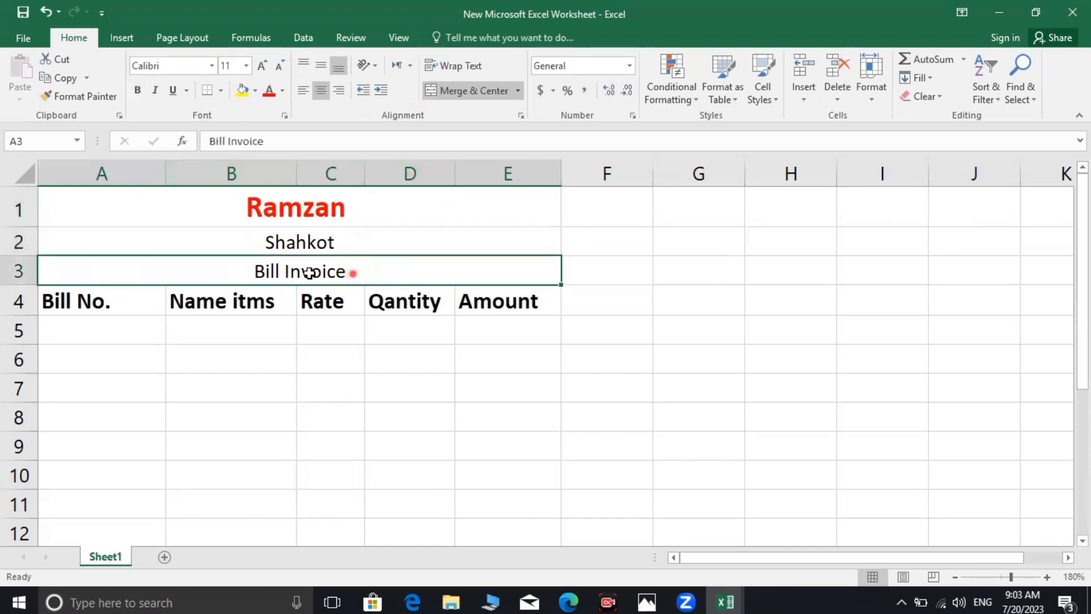
Step: Apply red font color to the three merged title rows A1:E3
click(224, 236)
drag(199, 203, 208, 263)
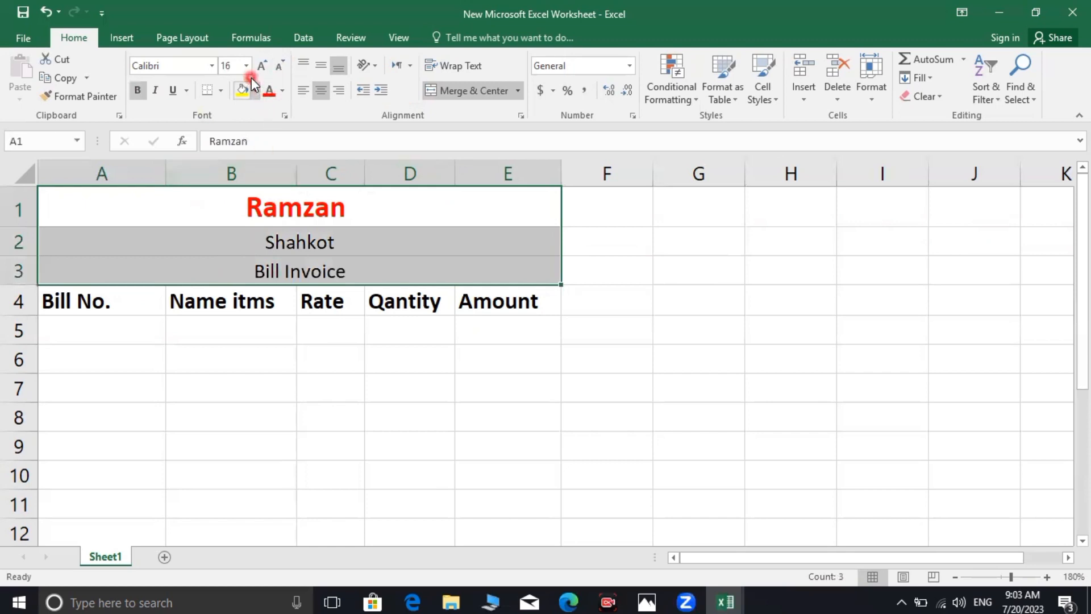
click(272, 91)
Step: Fill the three merged title rows A1:E3 with the green theme color
click(254, 90)
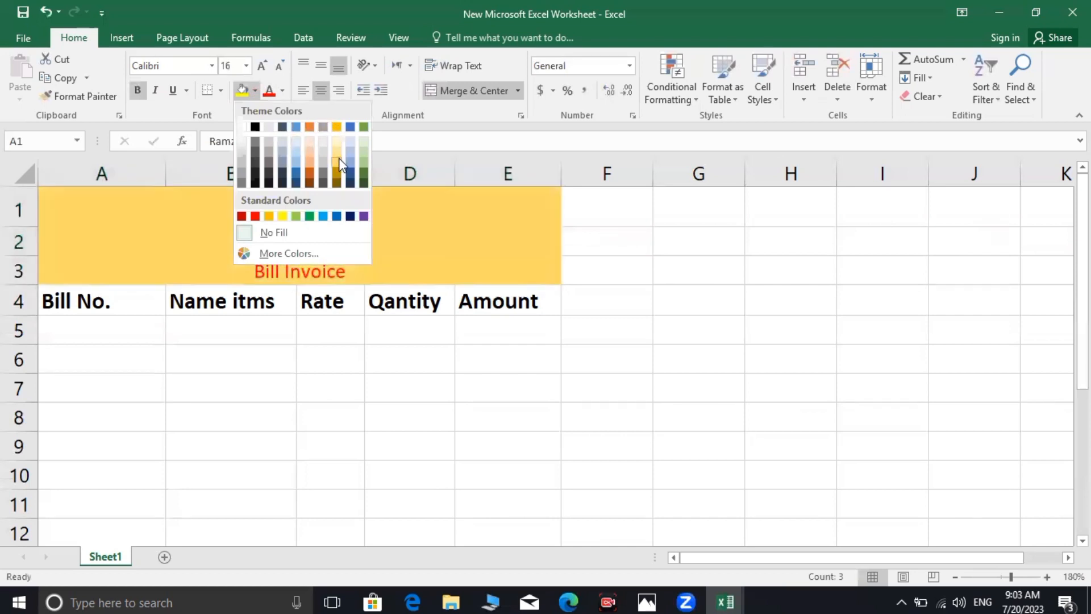
click(367, 127)
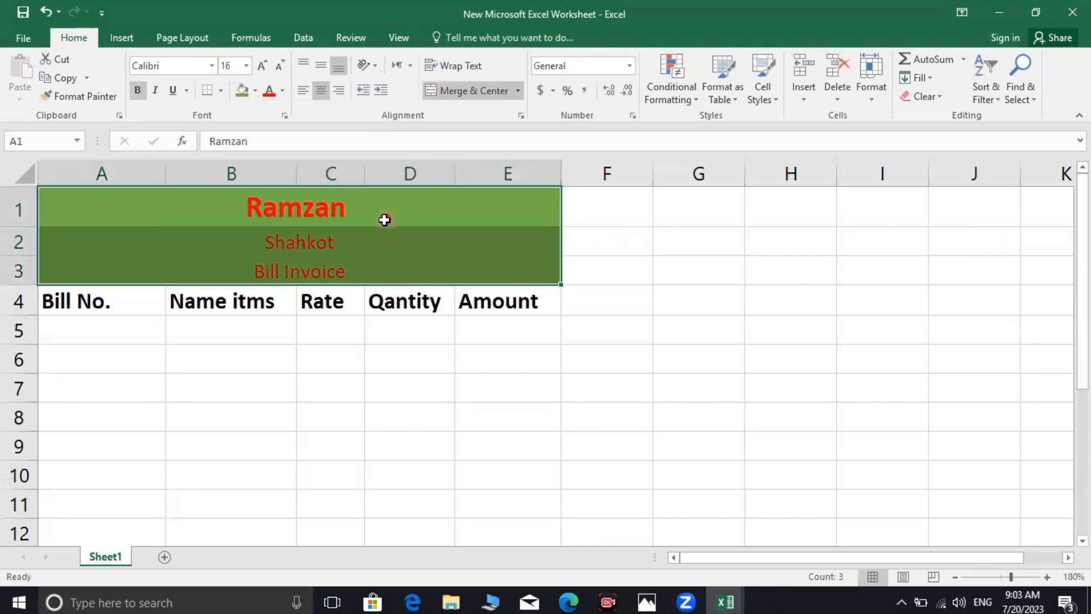
click(352, 241)
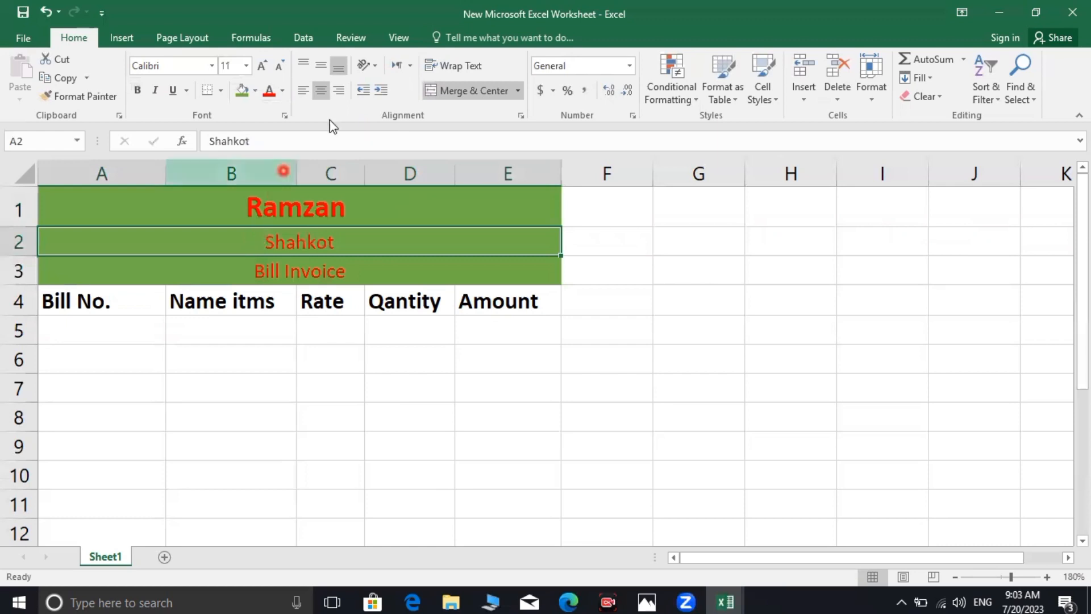
click(255, 91)
click(181, 234)
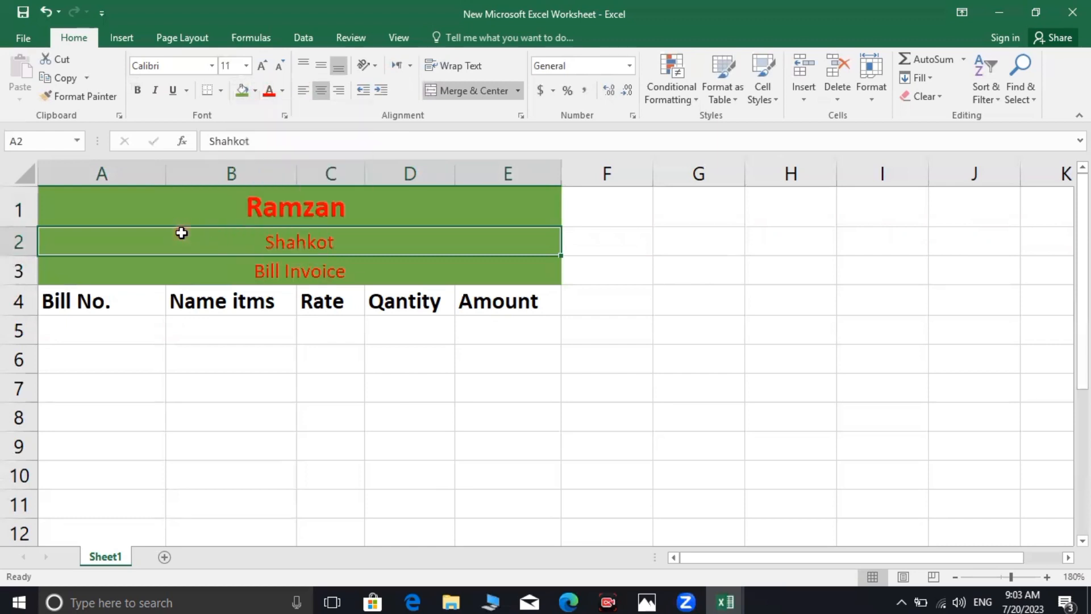
Step: Change the fill of the title rows A1:E3 to the light gray theme color
drag(163, 196, 201, 276)
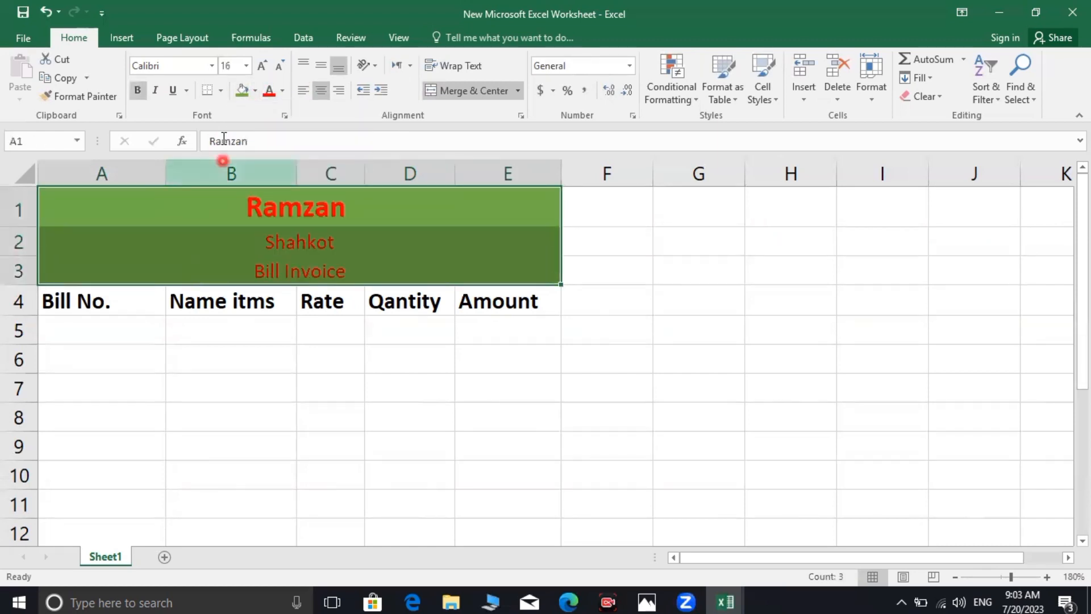
click(255, 91)
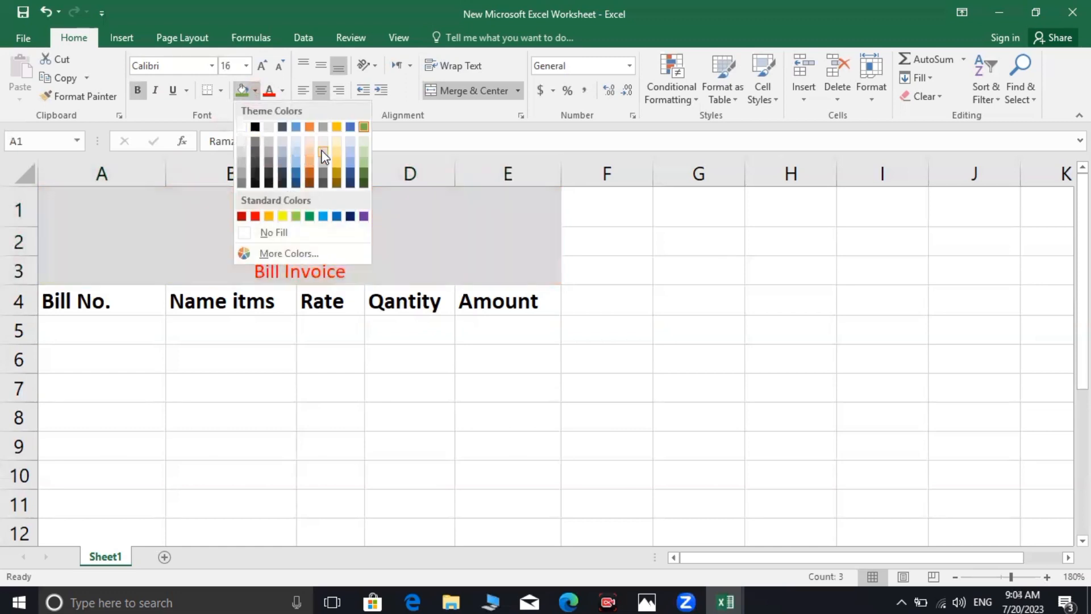
click(273, 128)
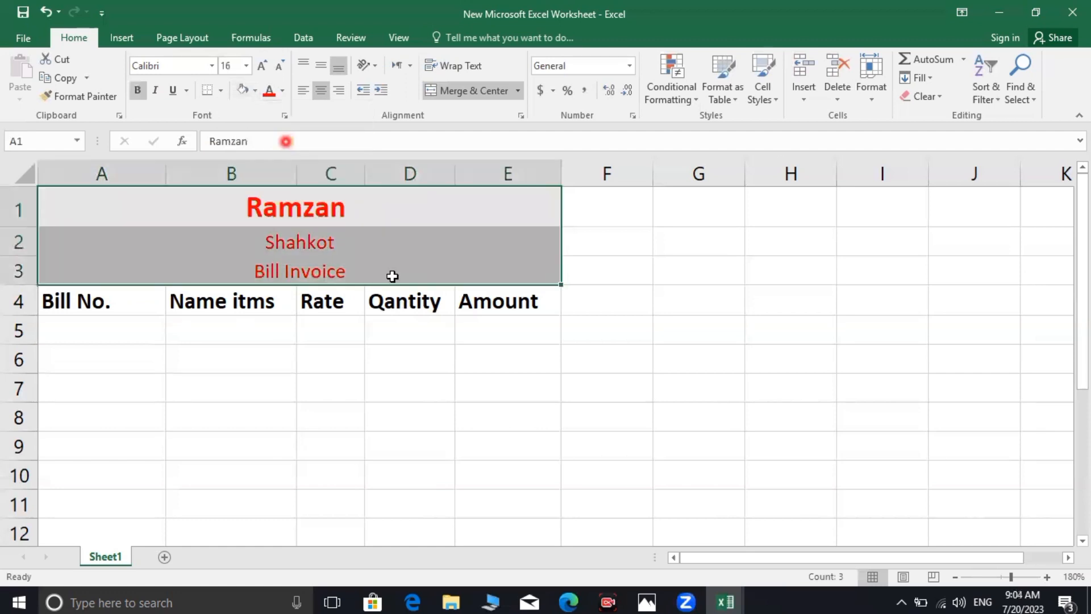
click(394, 355)
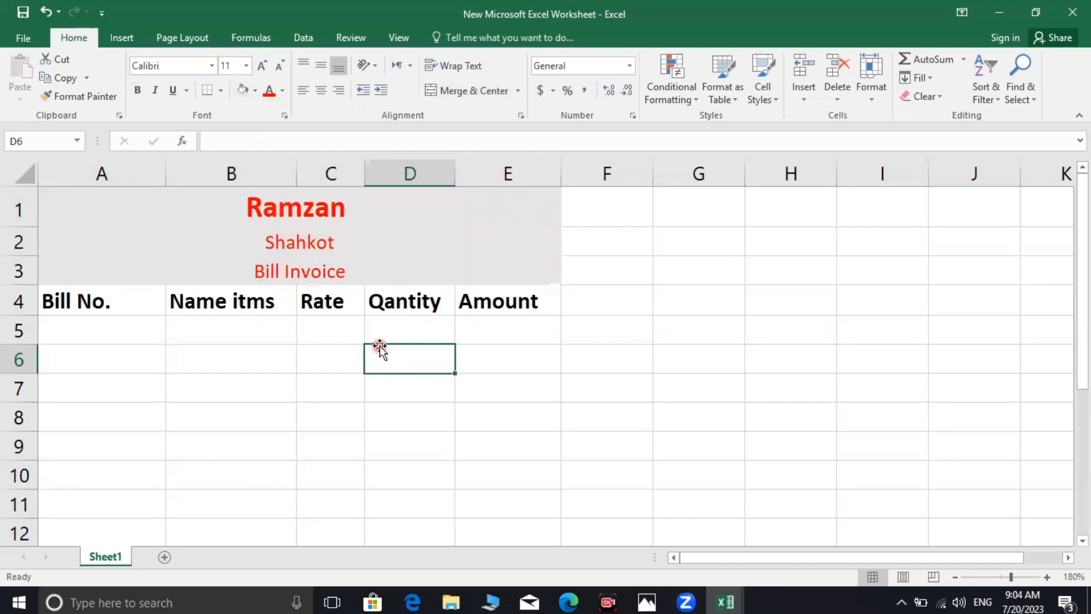
Step: Enter the sequential bill numbers 10101 to 10110 in cells A5:A14 under the Bill No. heading
scroll(139, 356, down, 1)
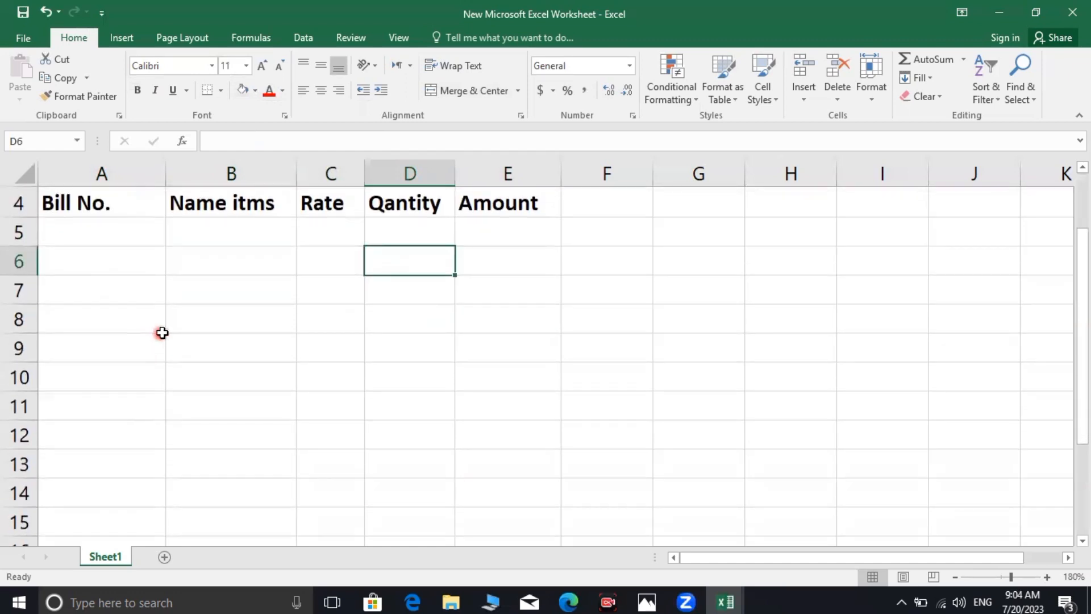
scroll(162, 333, up, 1)
click(110, 304)
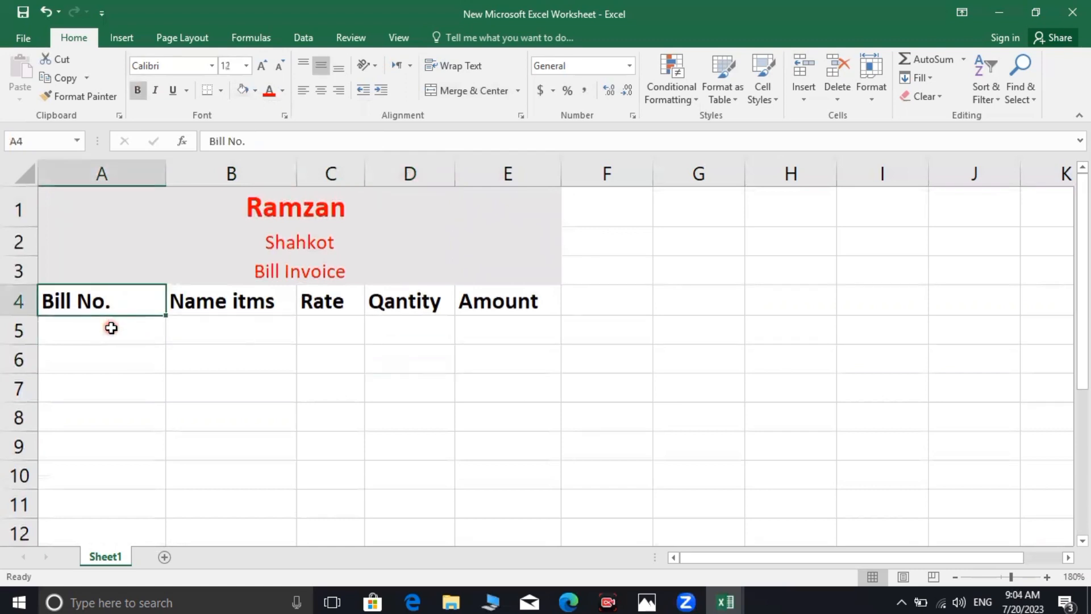
click(110, 326)
scroll(111, 328, down, 1)
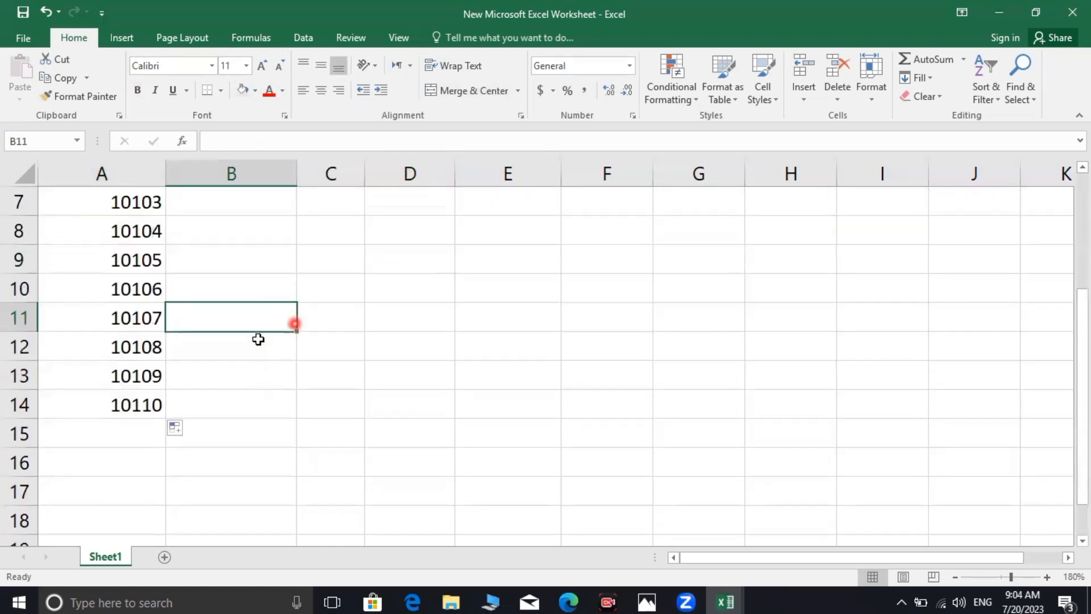
scroll(251, 341, up, 2)
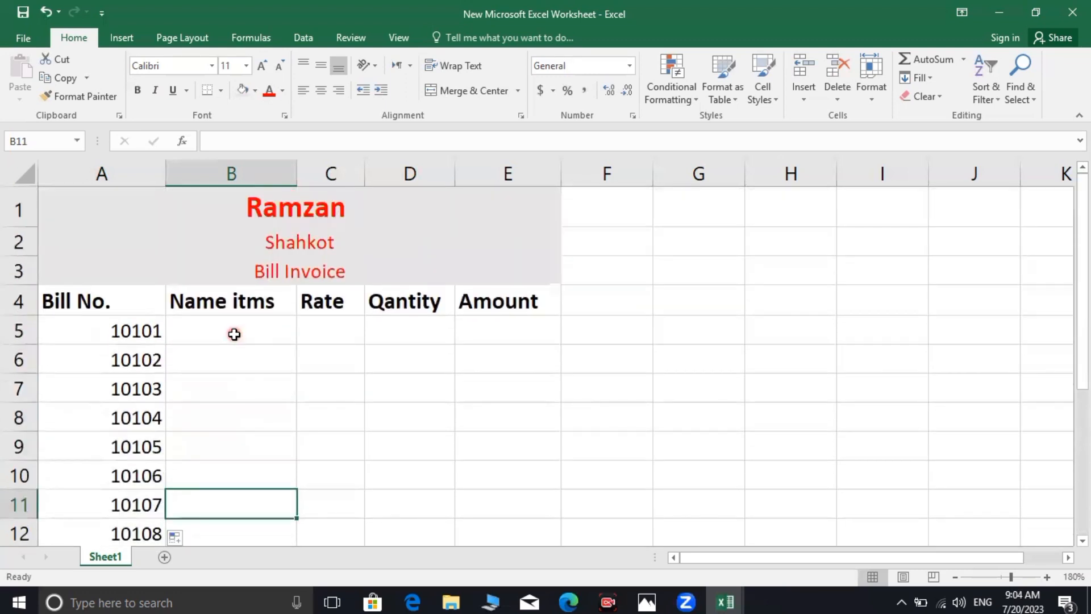
Step: Align the bill numbers in A5:A14 to the left horizontally and to the middle vertically
scroll(232, 336, down, 2)
scroll(231, 335, up, 2)
drag(82, 323, 40, 540)
click(324, 92)
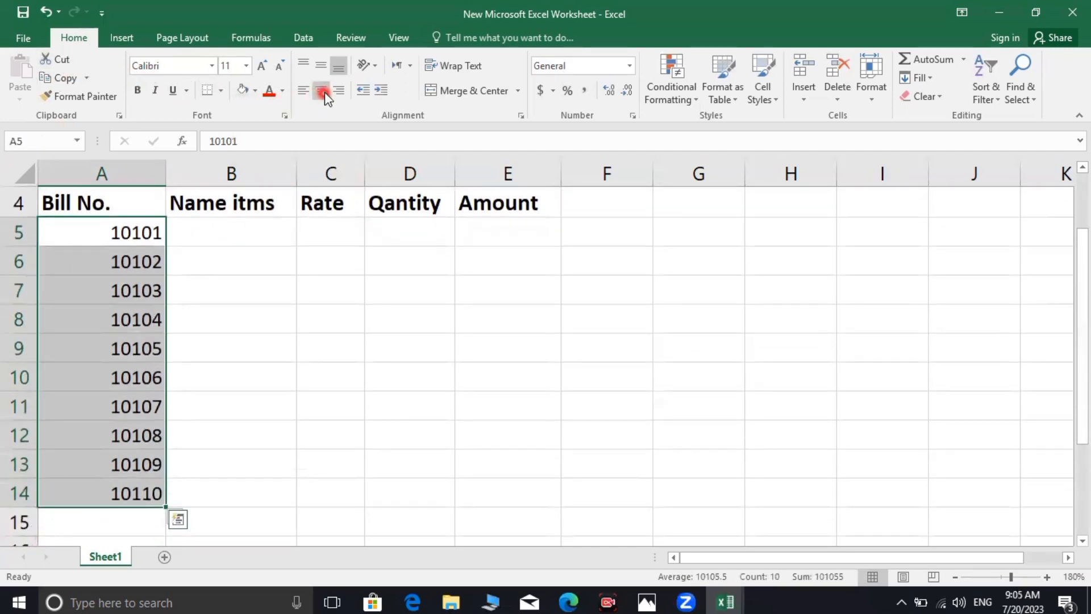
click(323, 67)
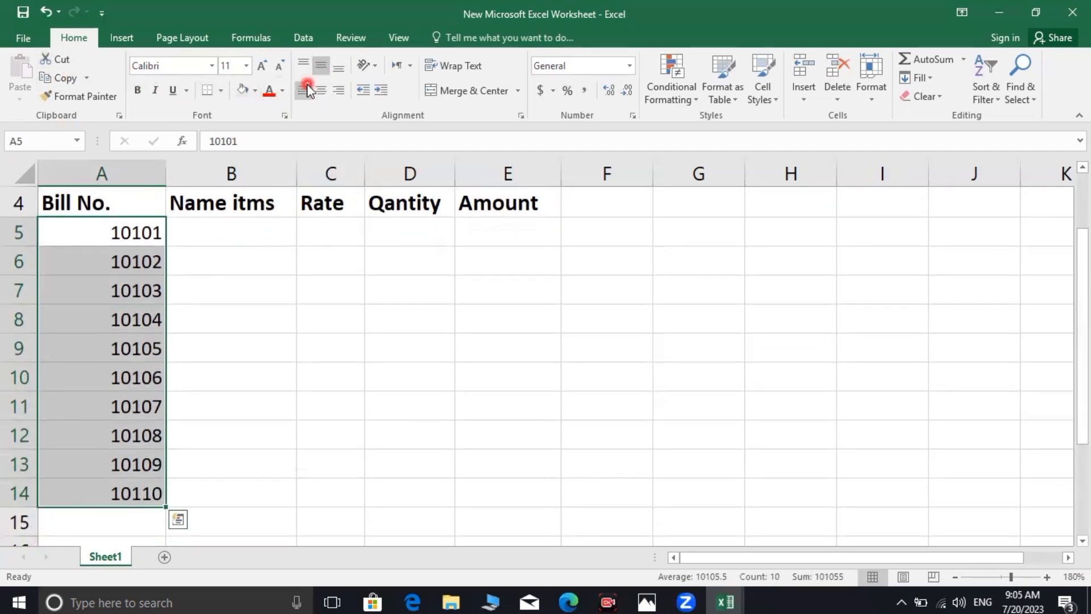
click(307, 91)
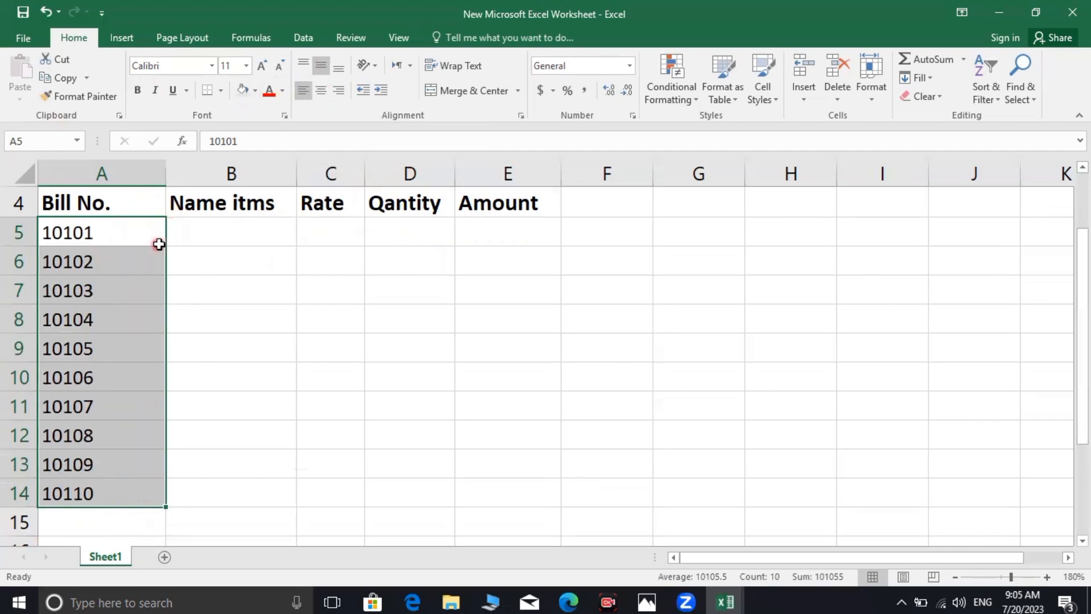
click(212, 235)
Step: Apply All Borders to the whole invoice range A1:E14
scroll(214, 251, up, 1)
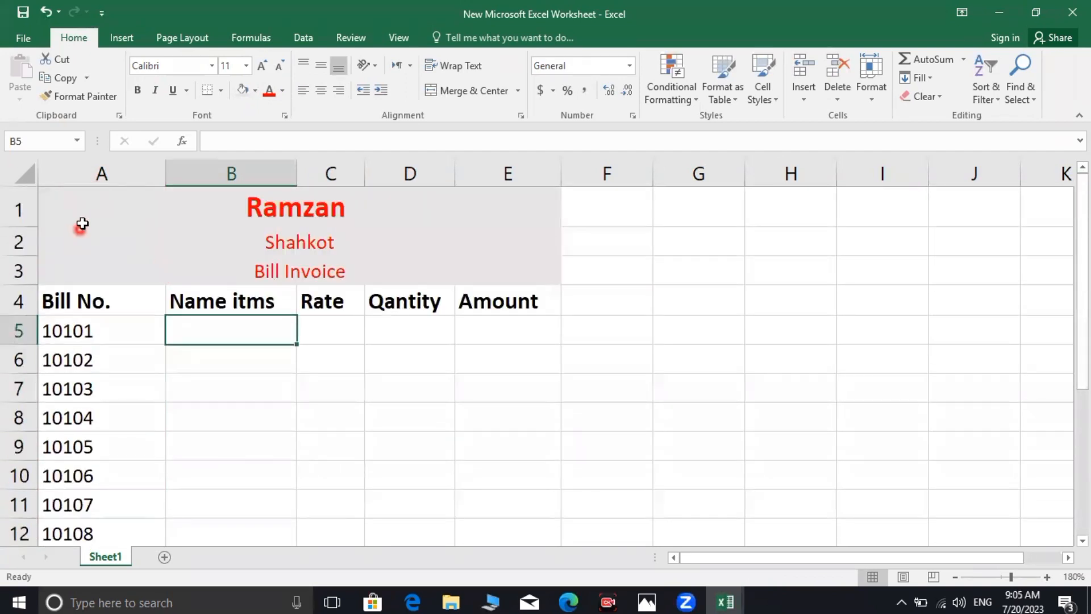
drag(75, 194, 109, 432)
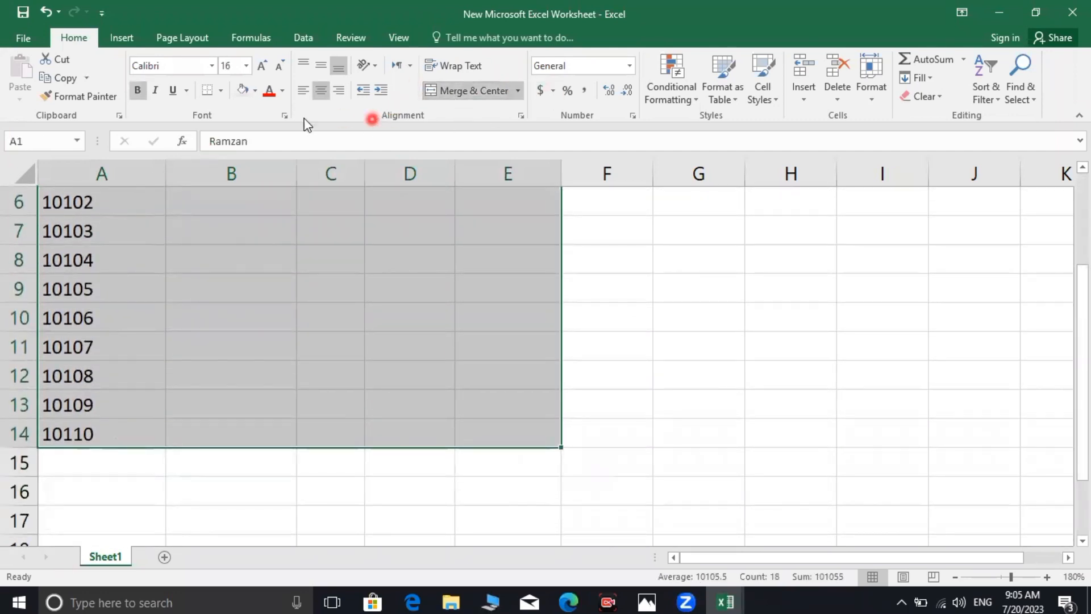
click(224, 89)
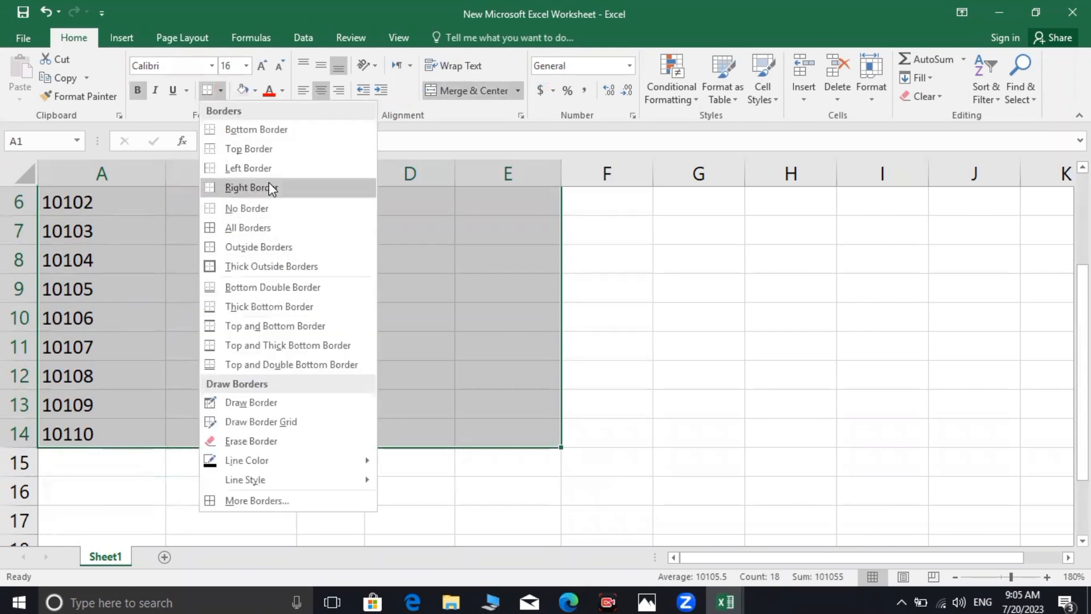
click(270, 227)
scroll(432, 302, up, 2)
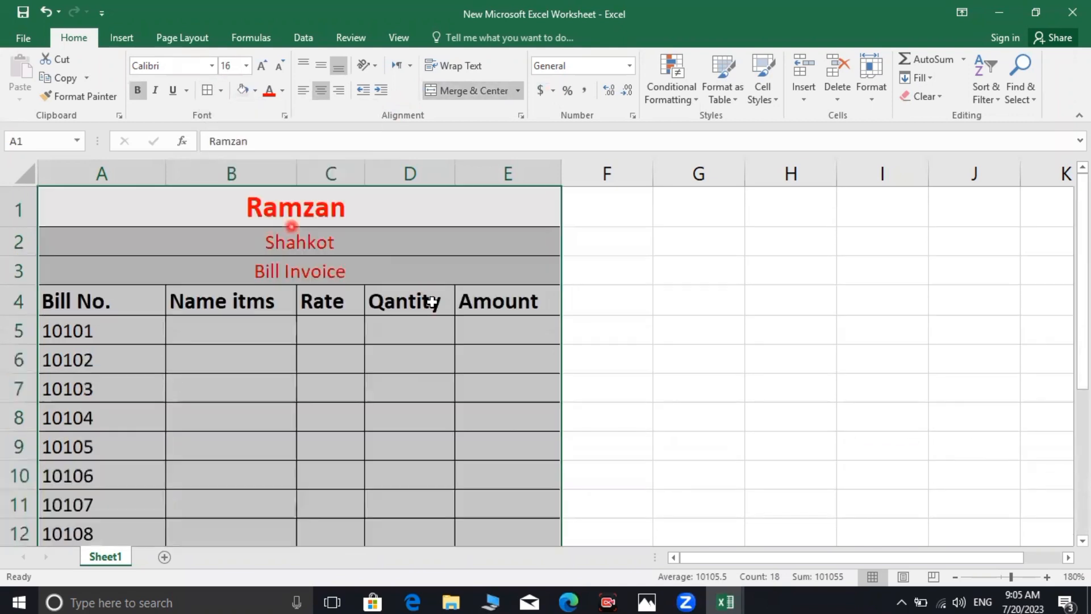
click(509, 360)
scroll(341, 301, down, 1)
scroll(191, 249, up, 1)
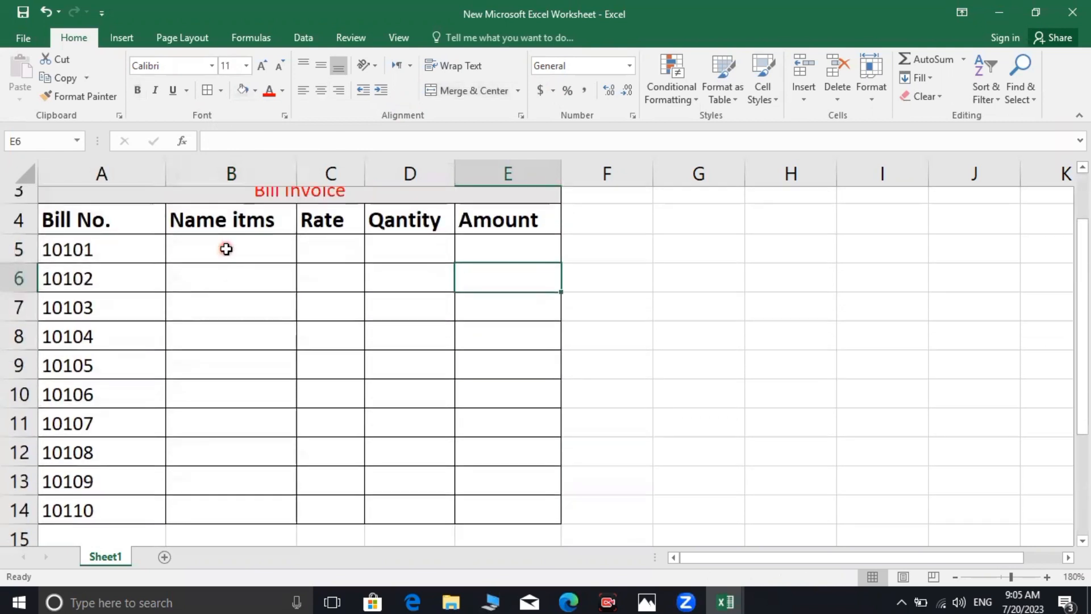
Step: Enter the item names Mouse, keyboard, printer and cable in B5:B8, and usb in B11
click(276, 334)
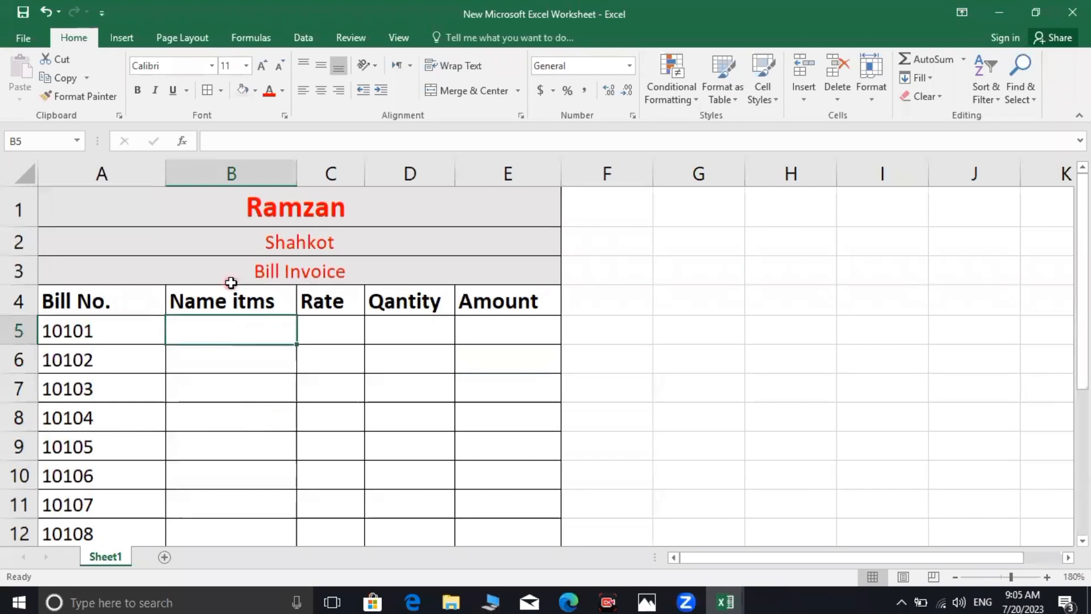
scroll(253, 314, down, 1)
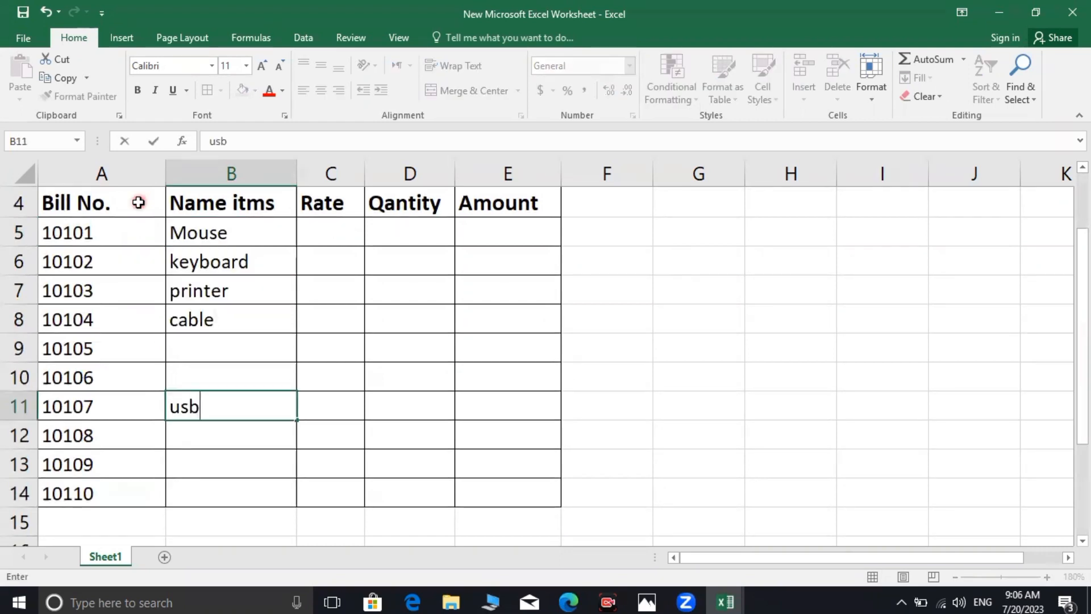
key(Return)
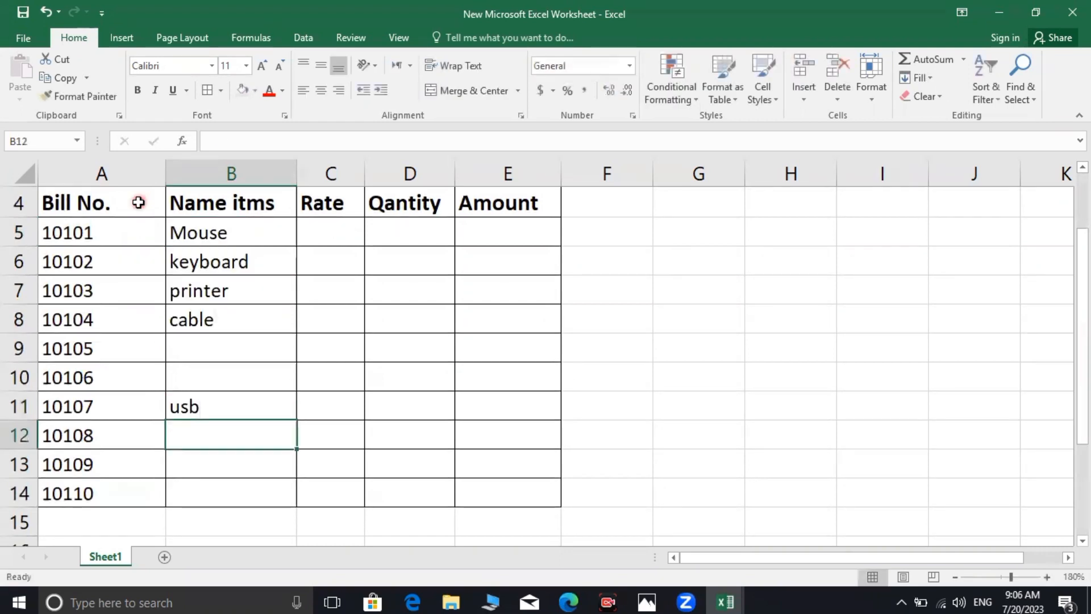
Step: Fill the gap in the item names with "disk" in B9 and "lcd" in B10
key(Up)
key(Up)
key(Up)
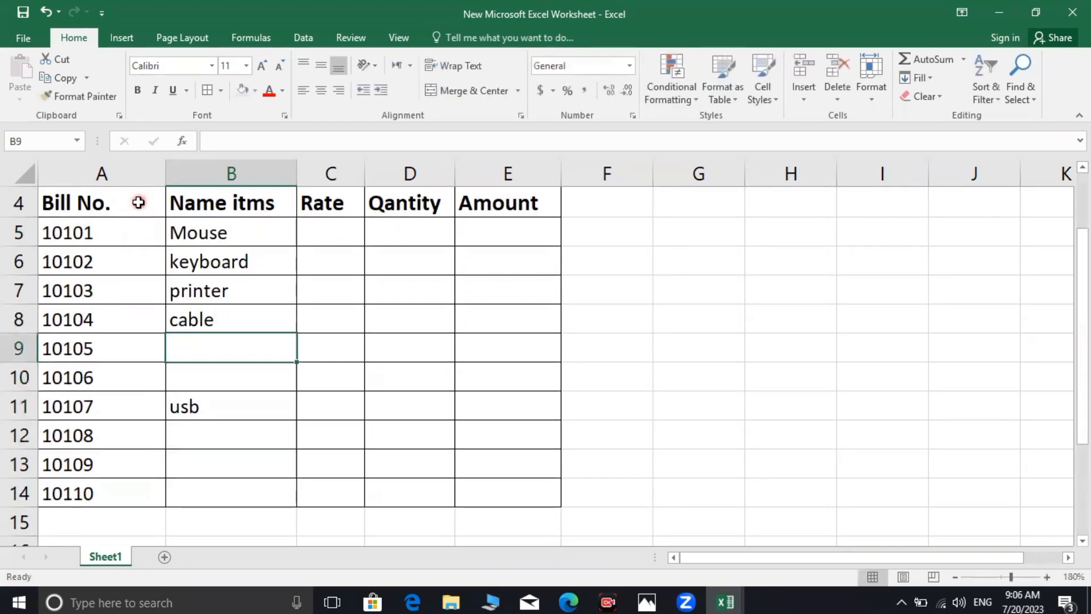
text(disk)
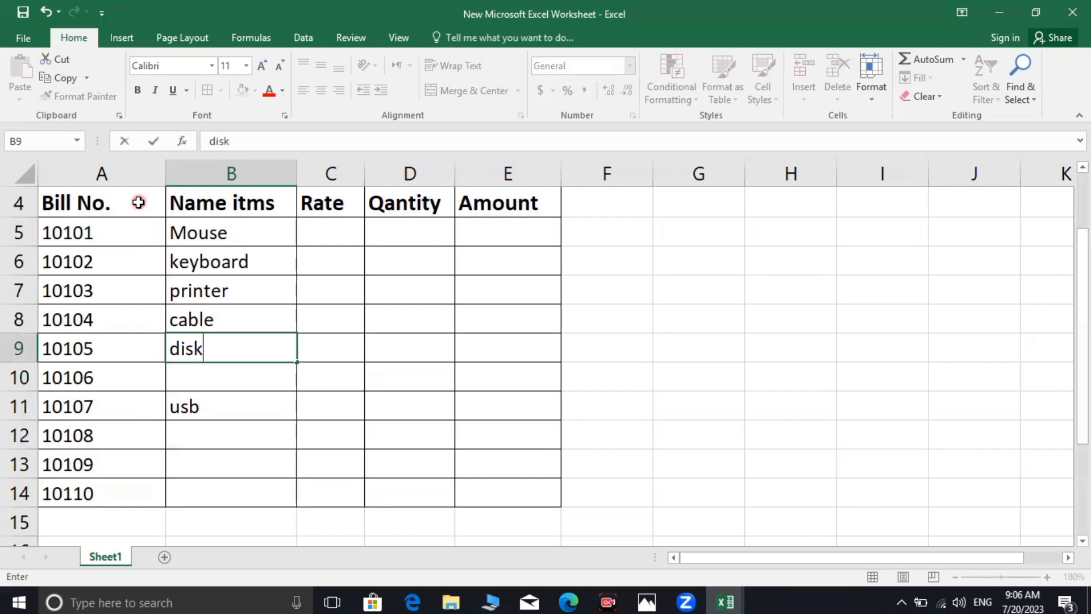
key(Return)
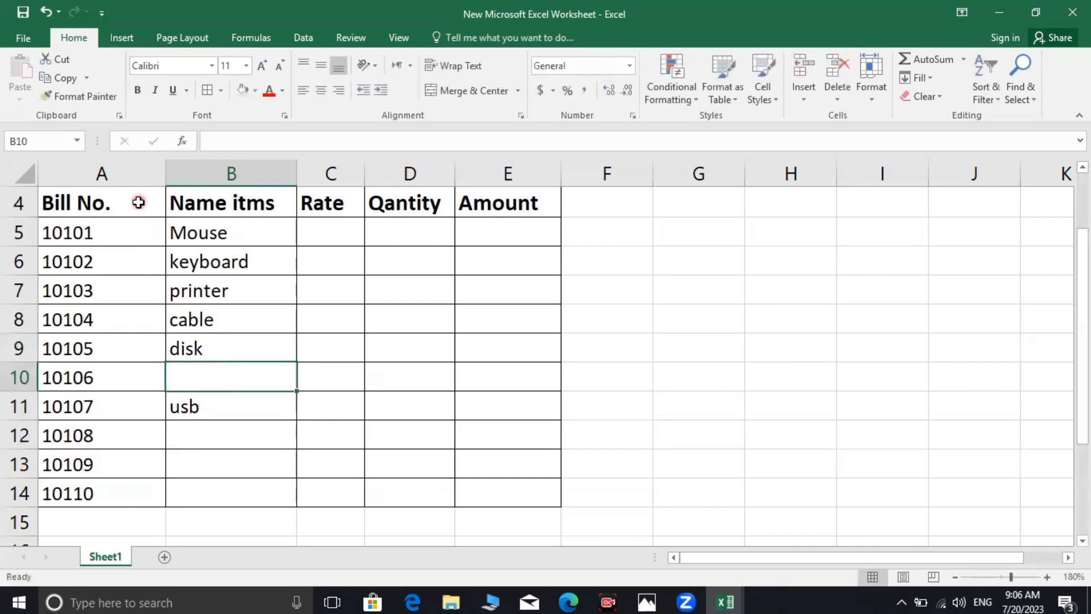
text(l)
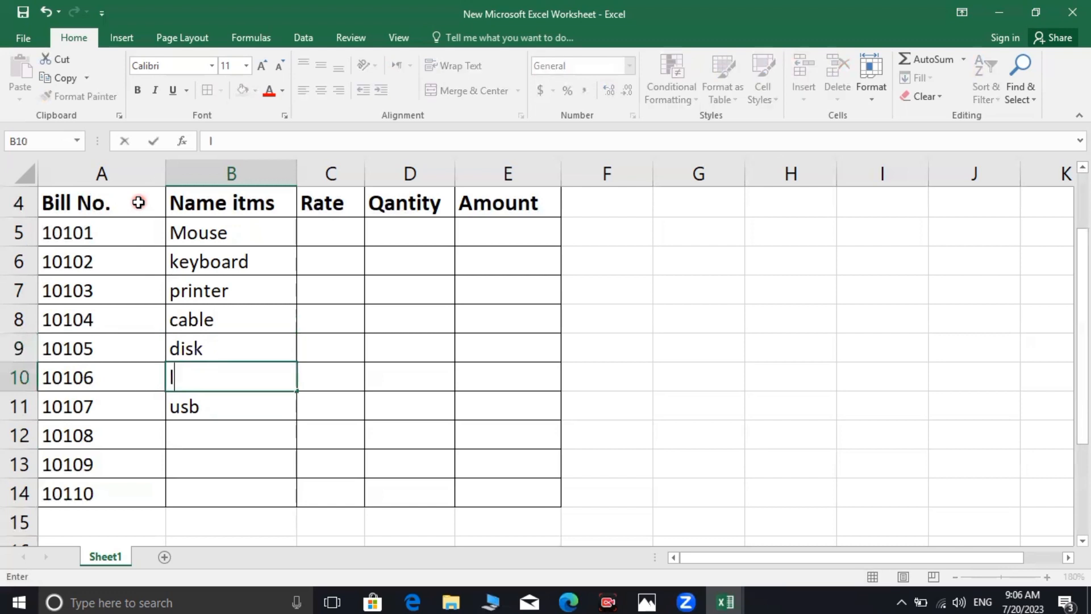
text(cd)
key(Return)
key(Return)
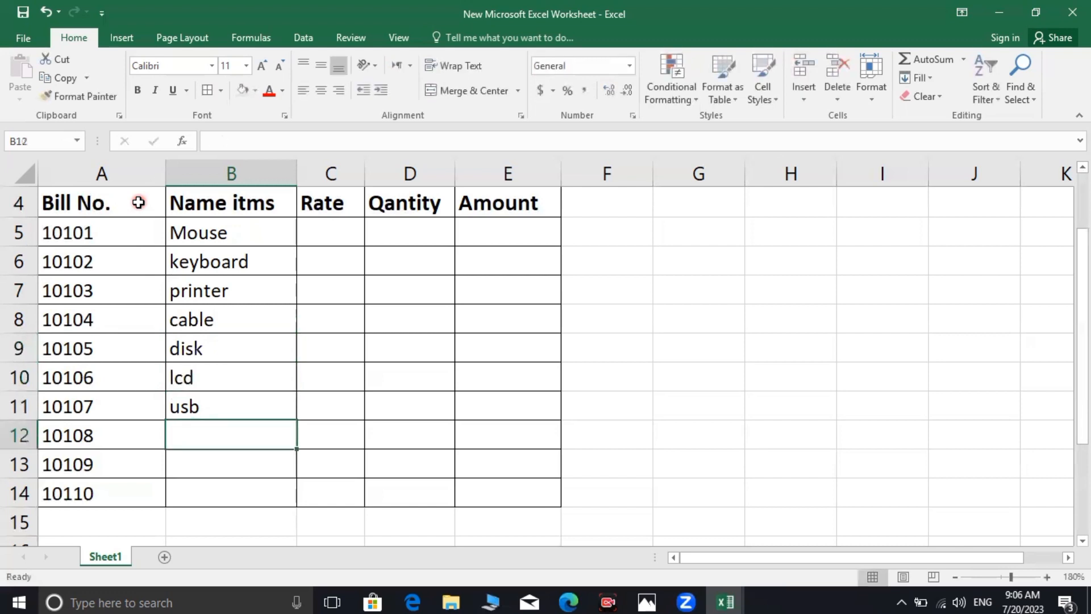
Step: Enter the item names ups, ram and motherboard in B12:B14
text(ups)
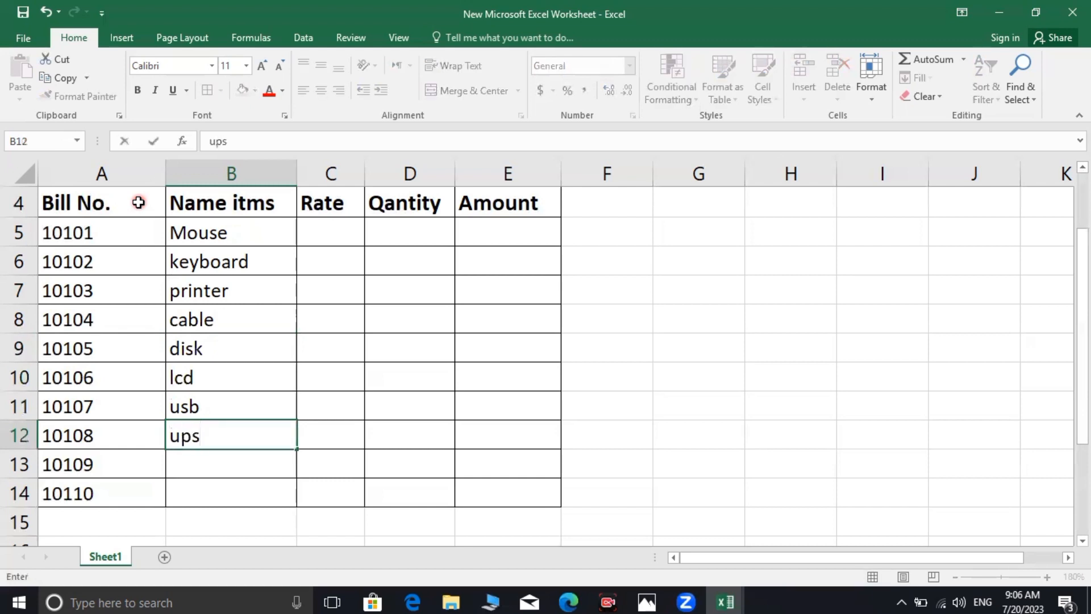
key(Return)
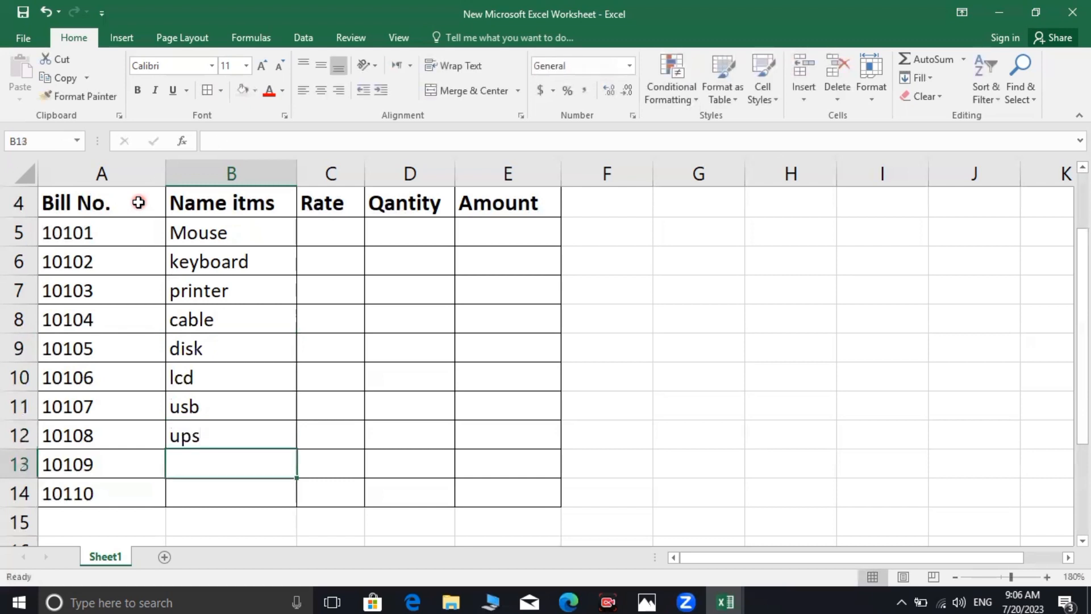
text(ram)
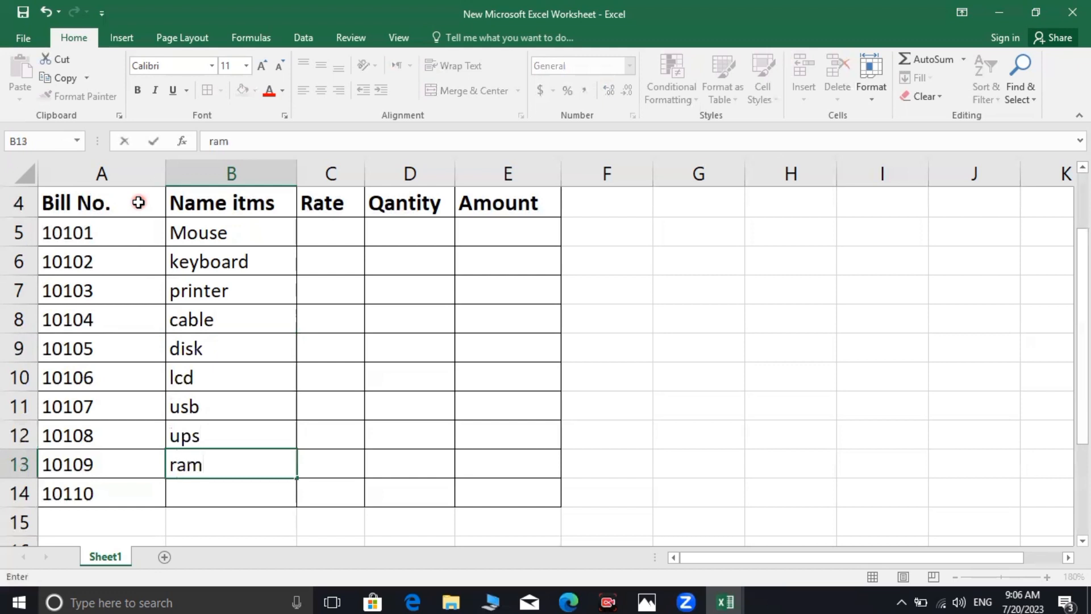
key(Return)
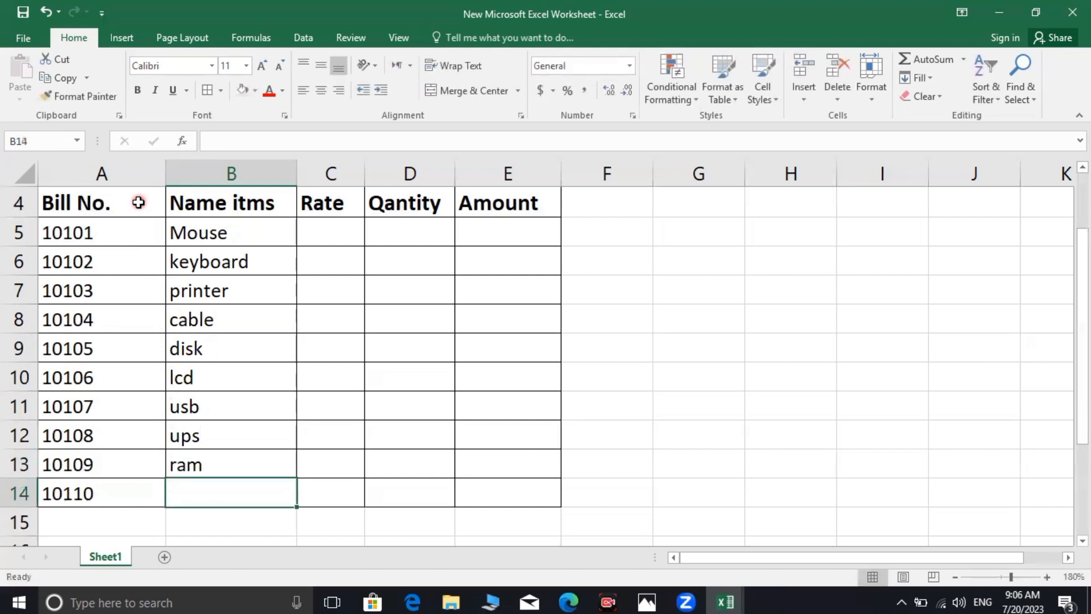
text(mo)
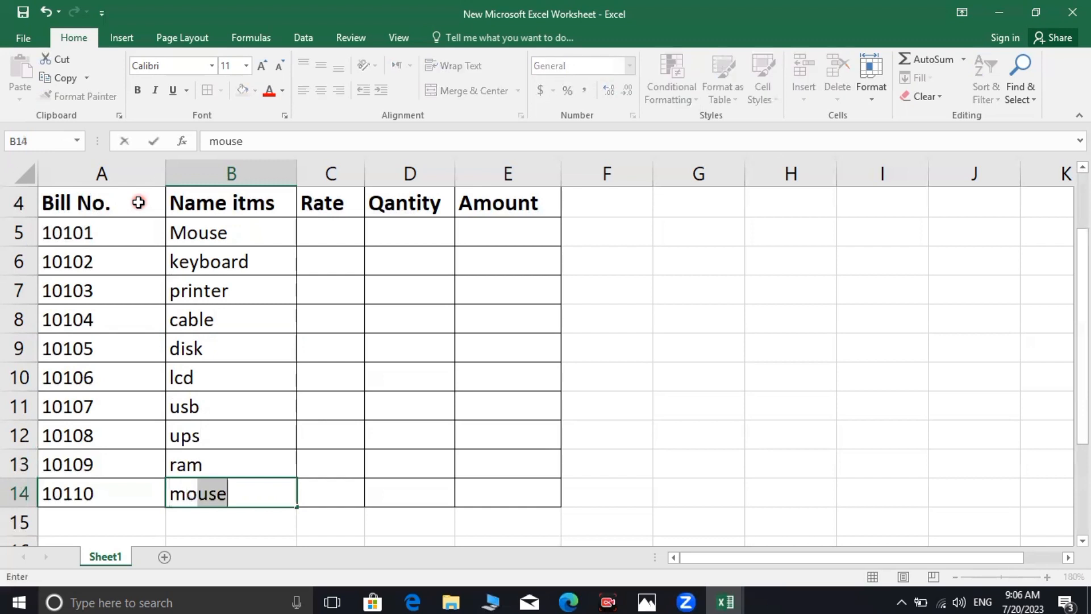
text(therbo)
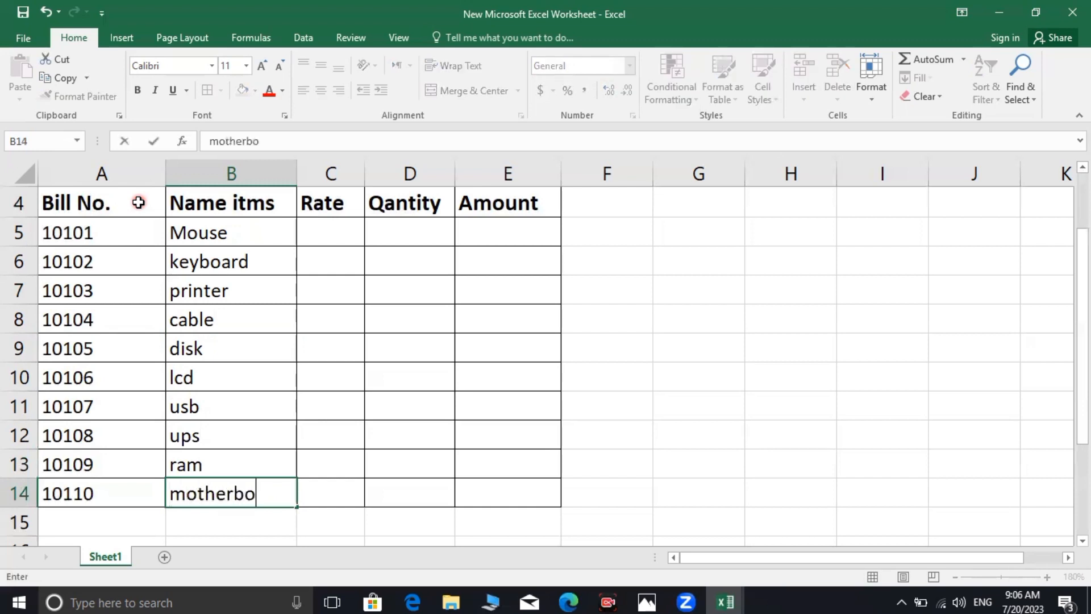
text(ard)
scroll(114, 348, down, 2)
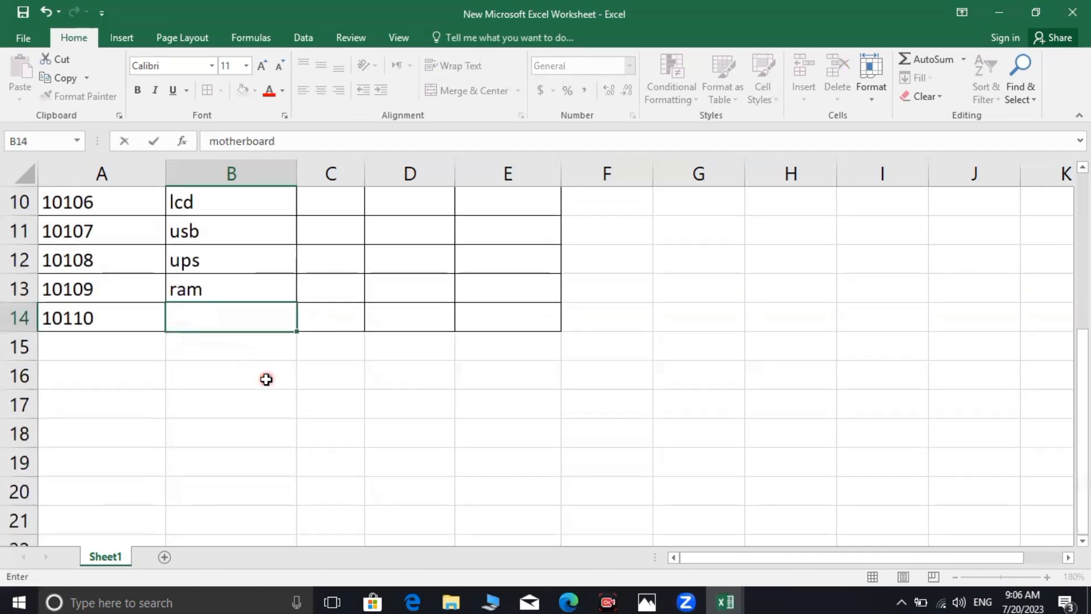
scroll(267, 379, up, 3)
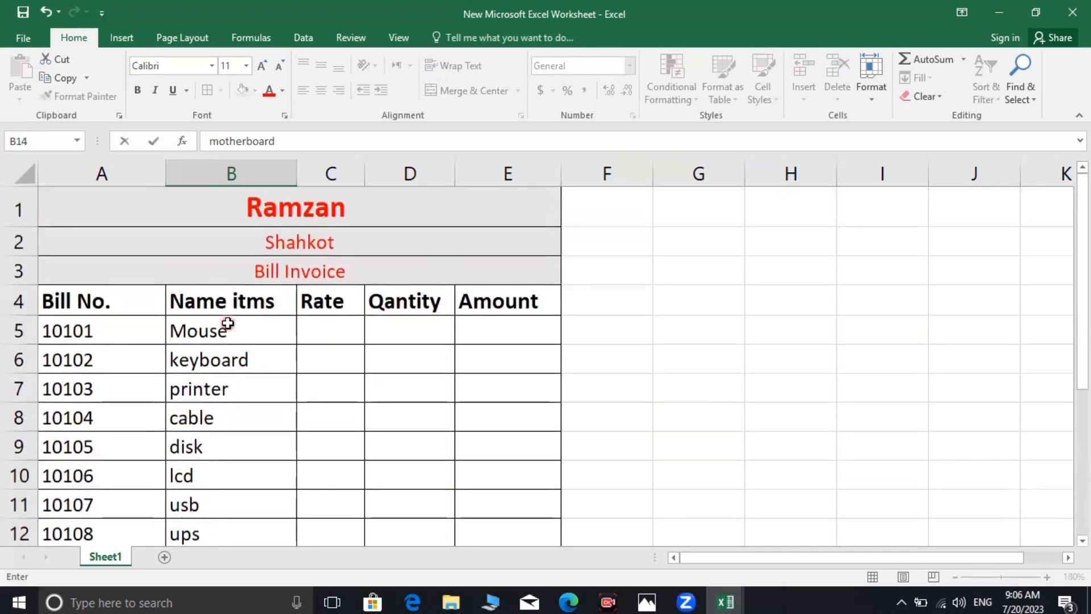
scroll(248, 372, down, 1)
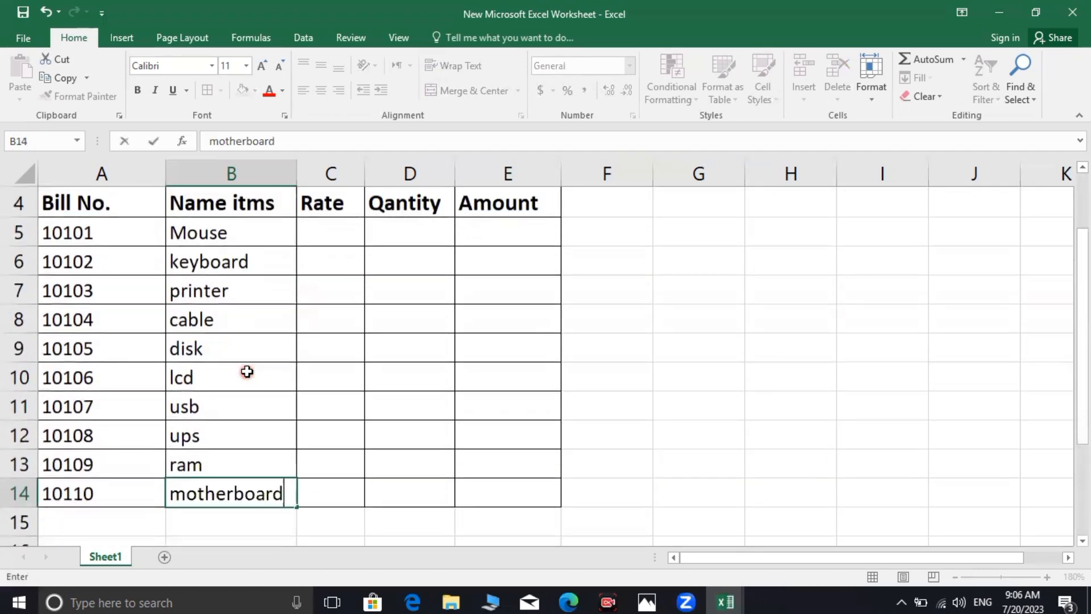
Step: Enter the rates 150, 600, 8000 and 200 in C5:C8 for the mouse, keyboard, printer and cable
click(325, 228)
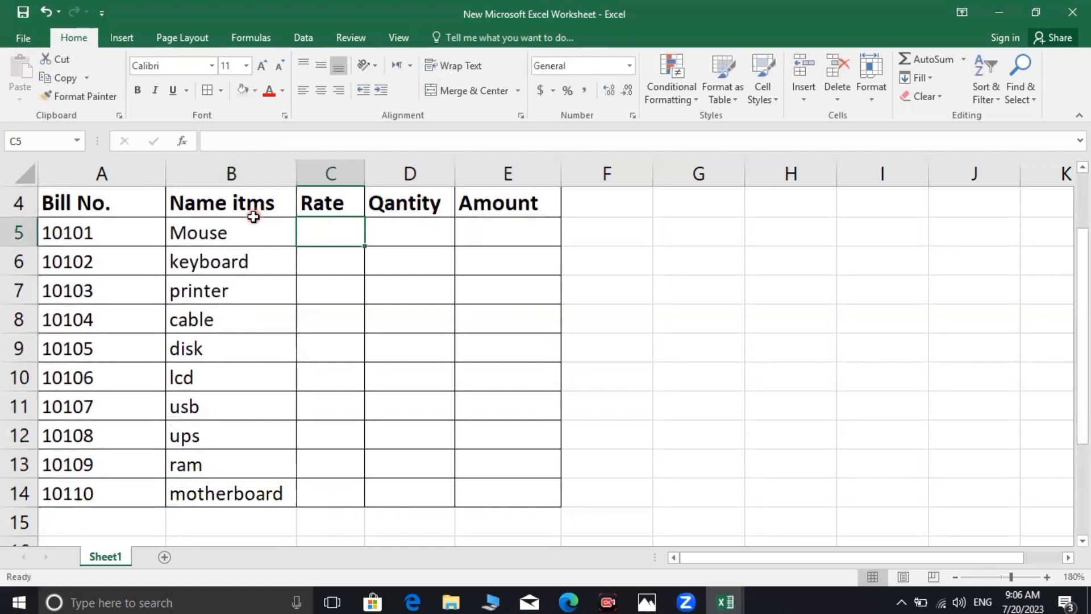
text(150)
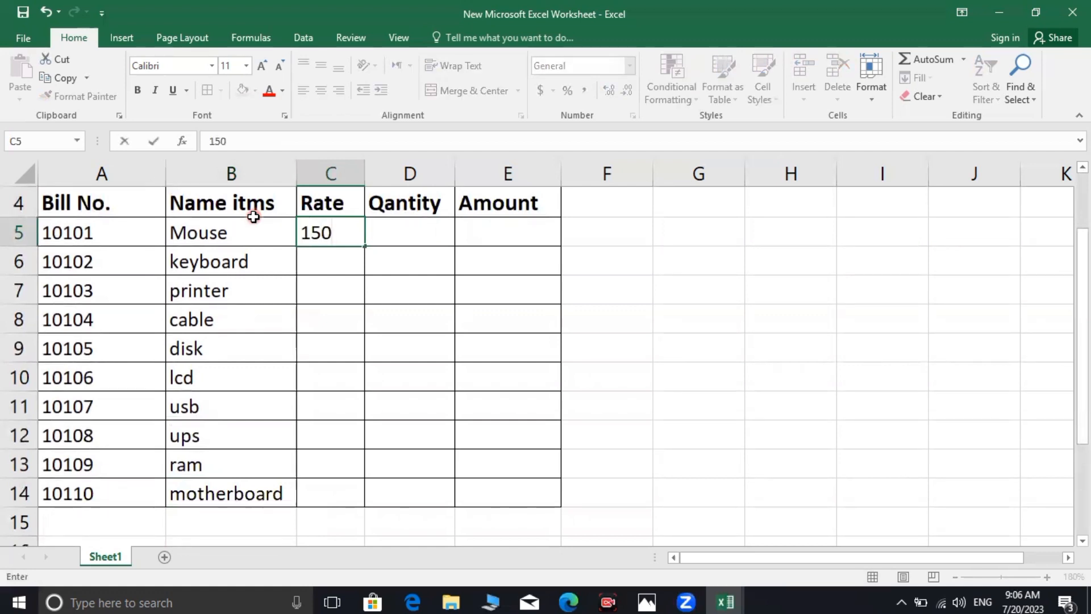
key(Return)
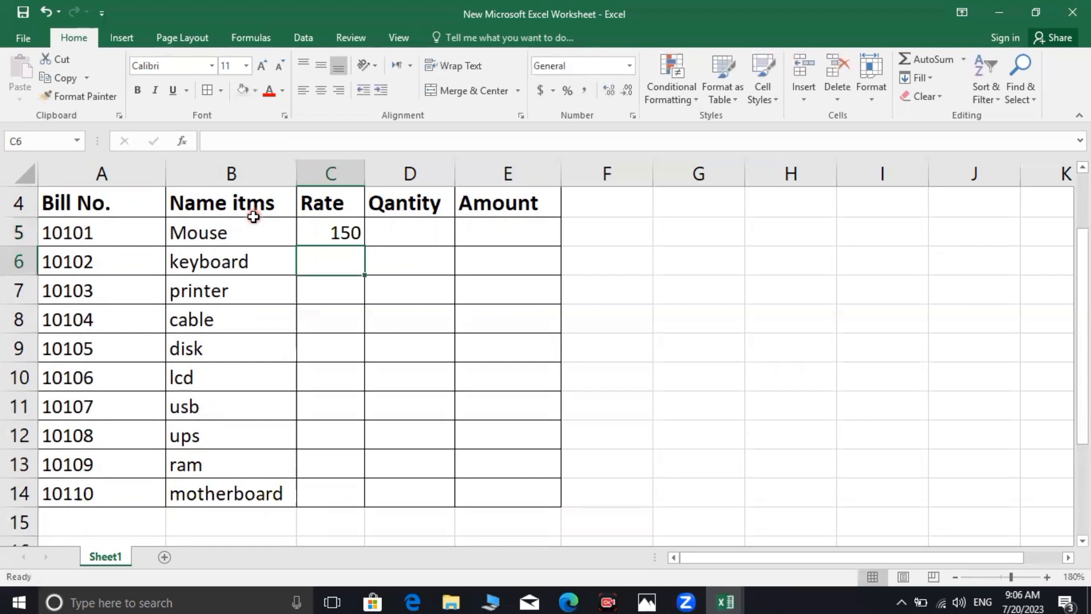
text(600)
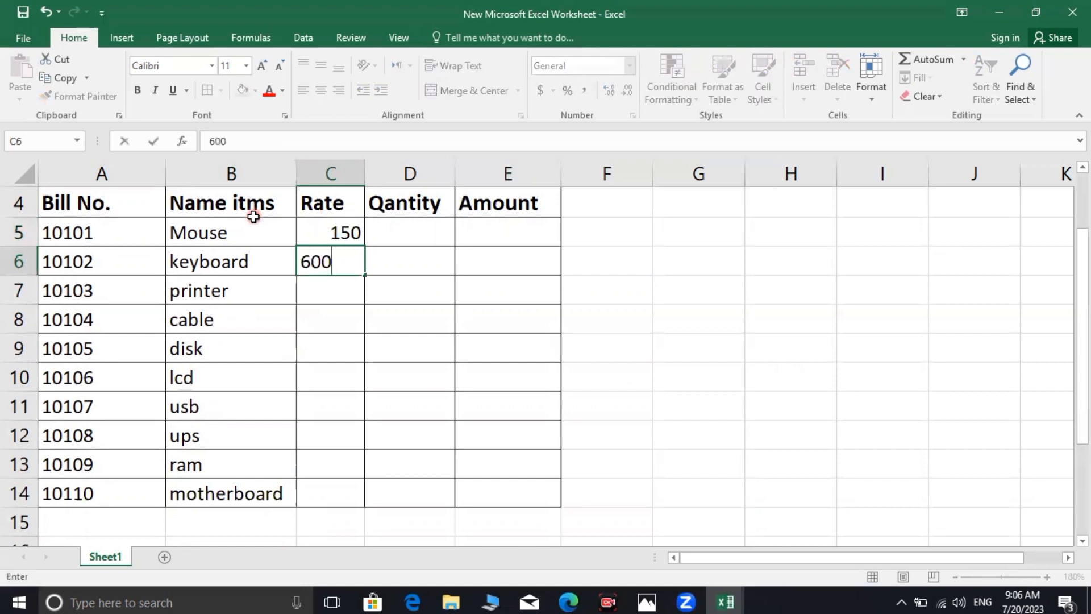
key(Return)
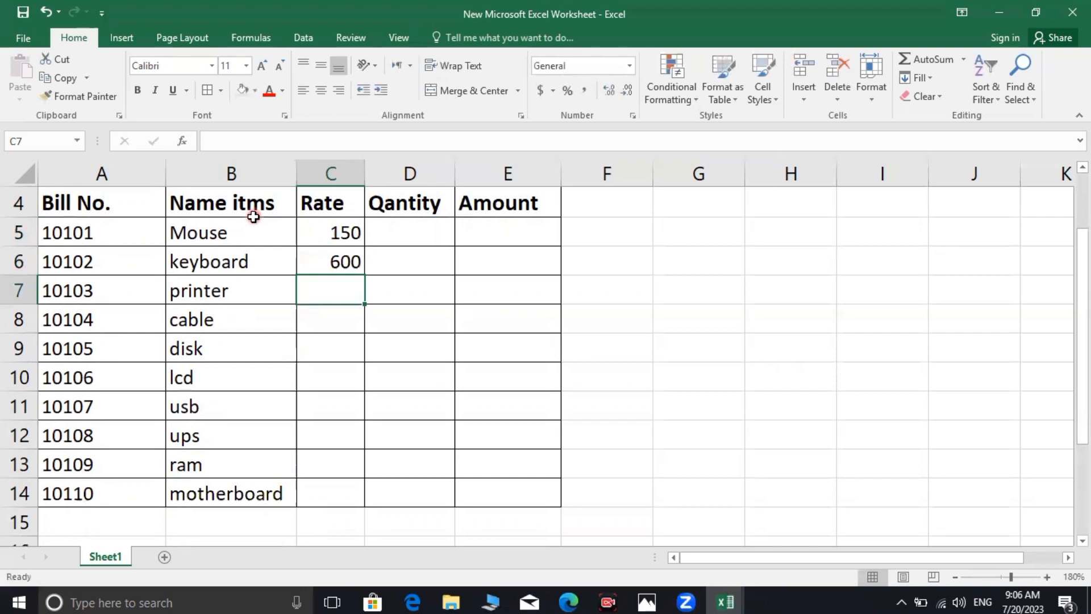
text(8)
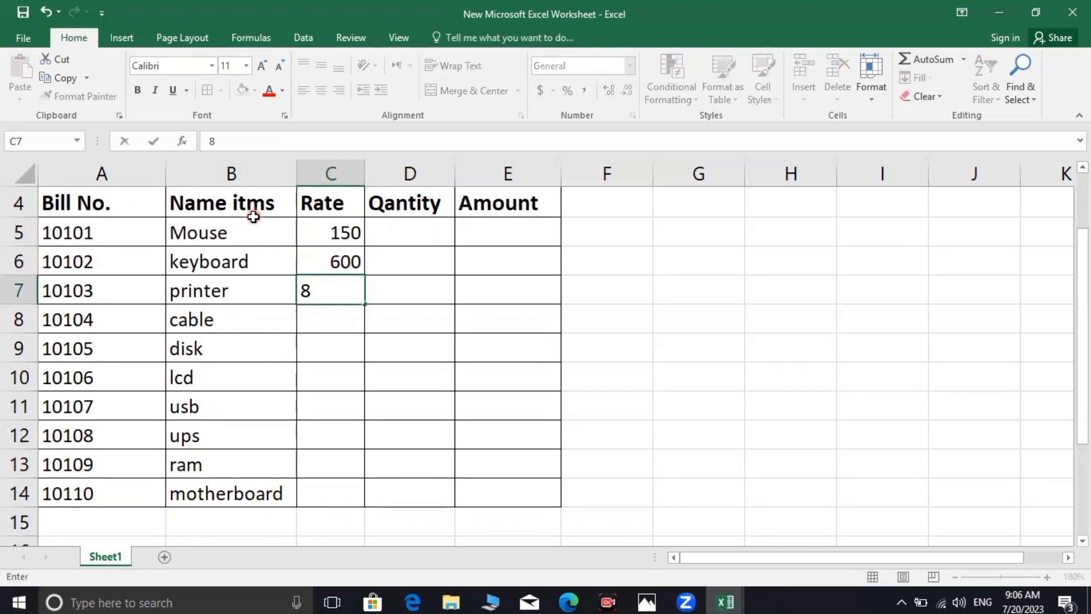
text(000)
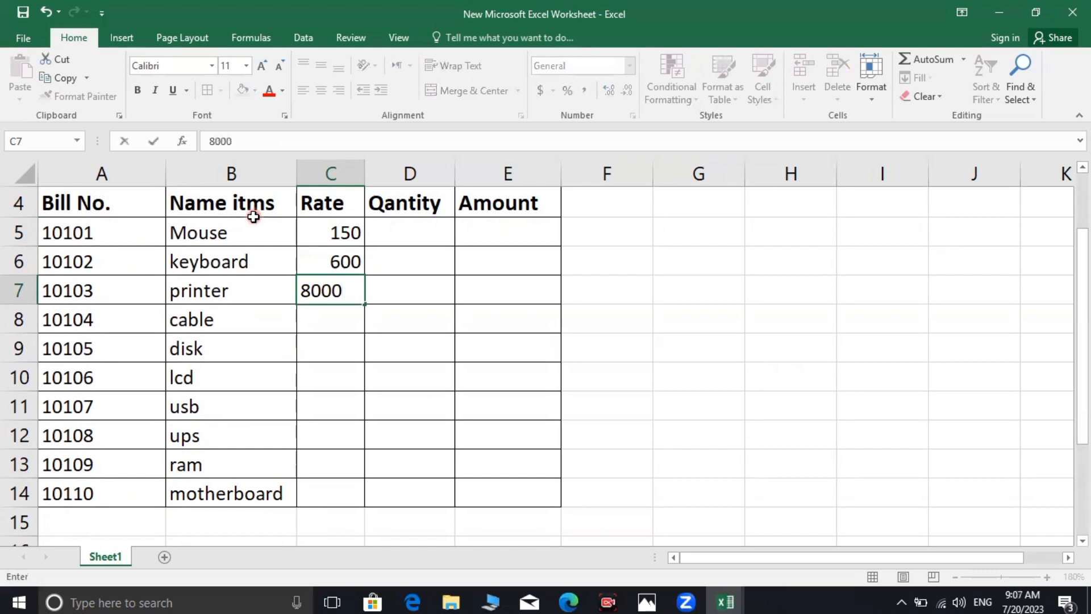
key(Return)
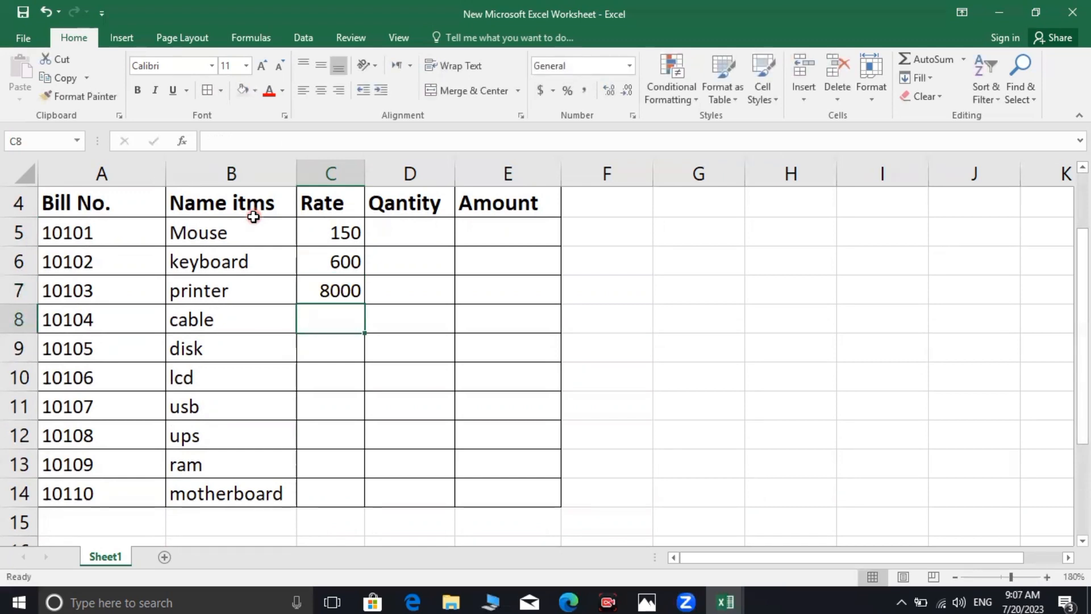
text(200)
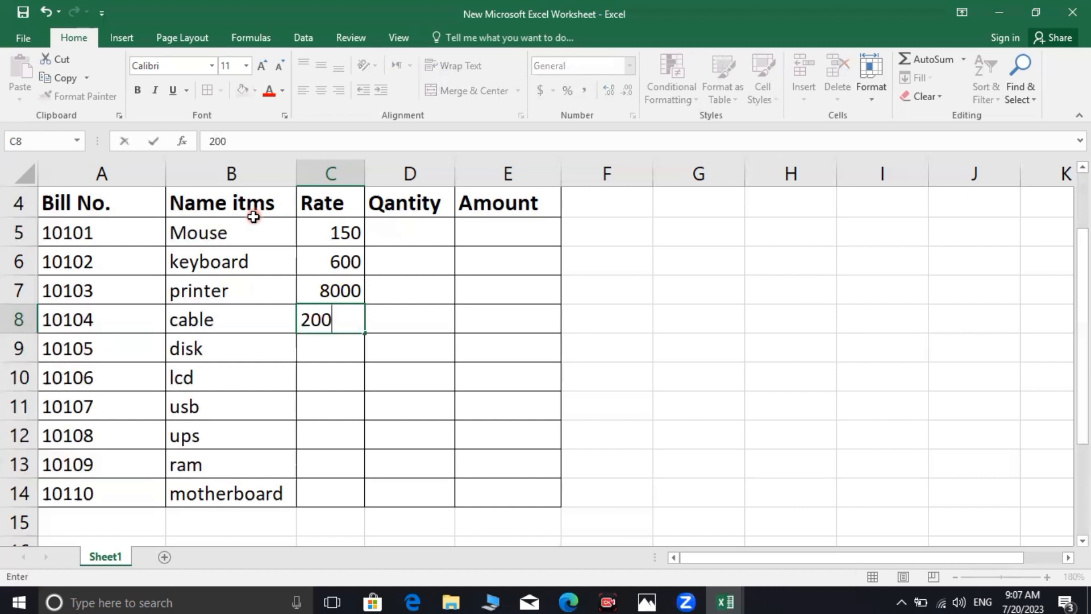
key(Return)
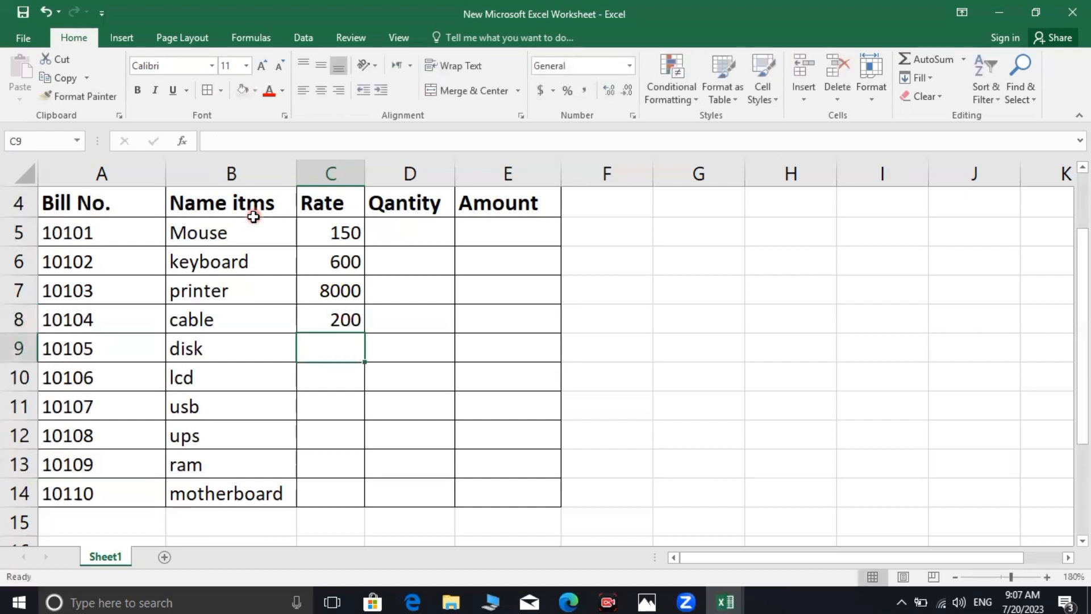
Step: Enter the rates 200, 4000, 500 and 5000 in C9:C12 for the disk, lcd, usb and ups
text(200)
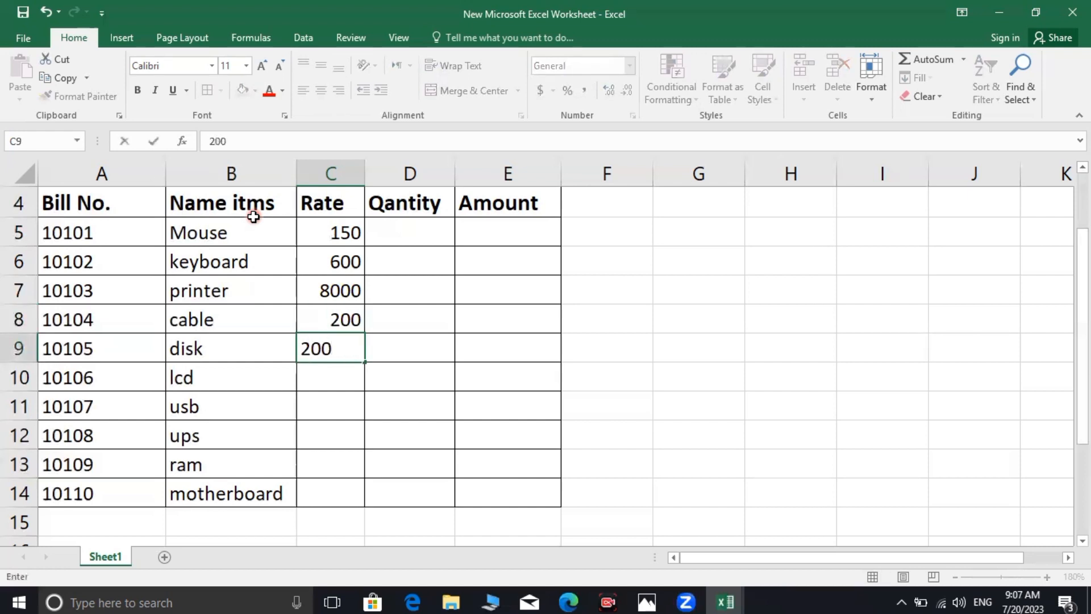
key(Return)
text(4000)
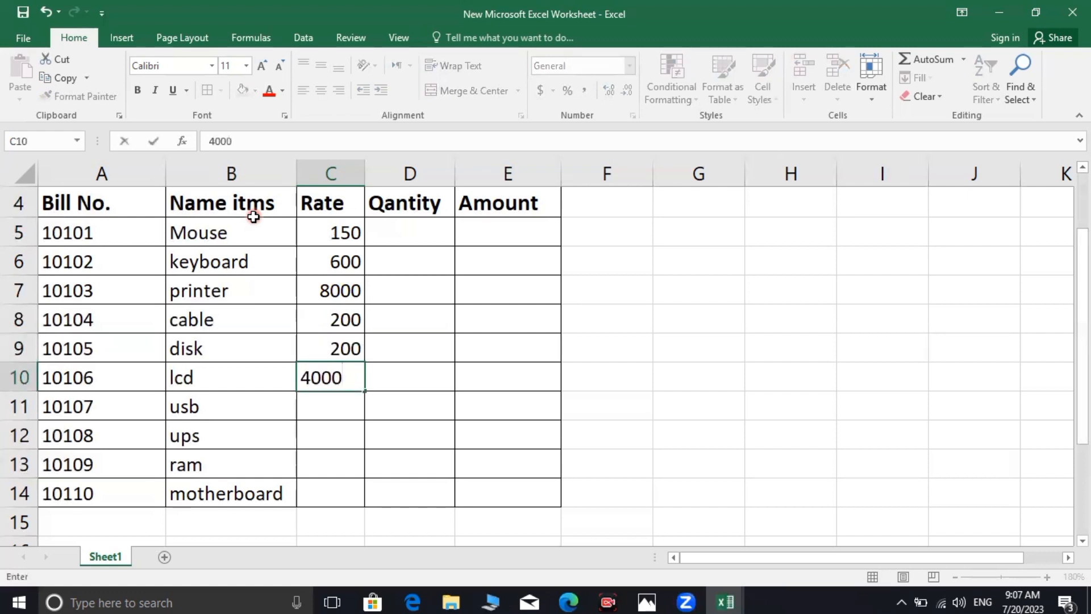
key(Return)
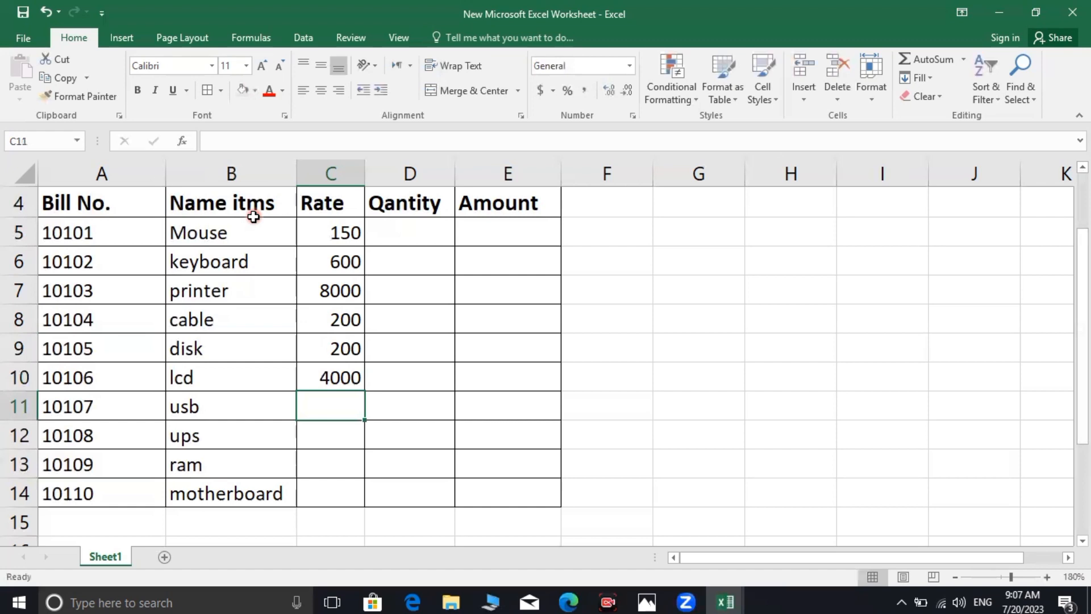
text(500)
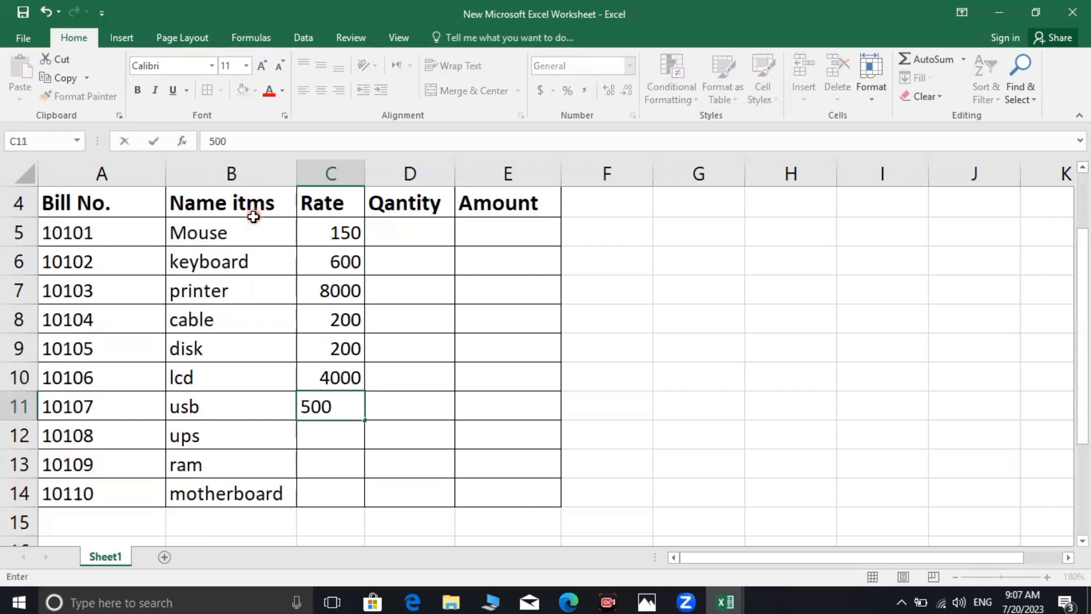
key(Return)
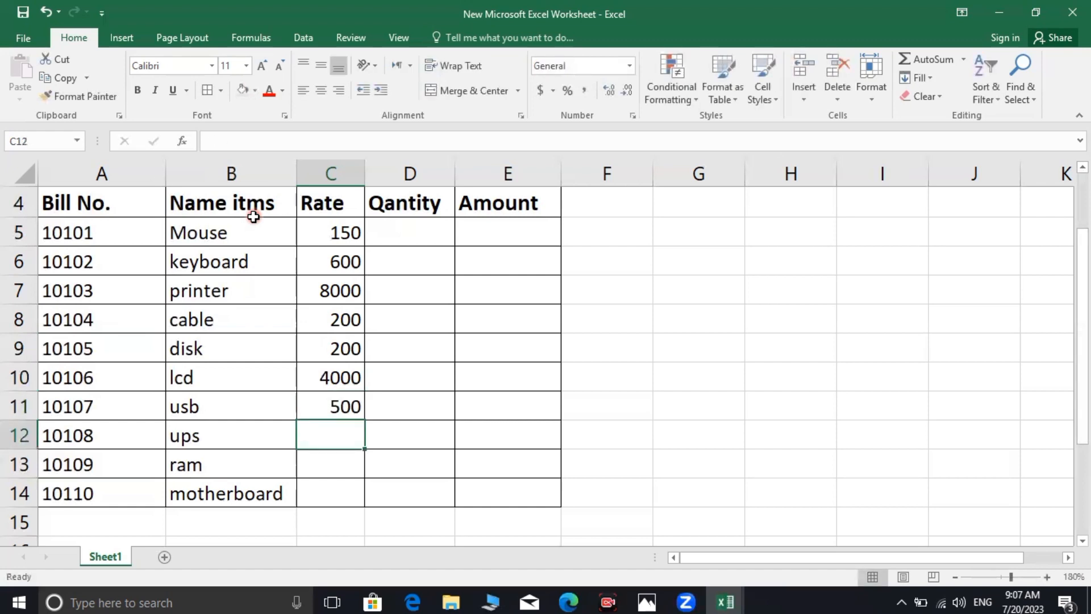
text(5000)
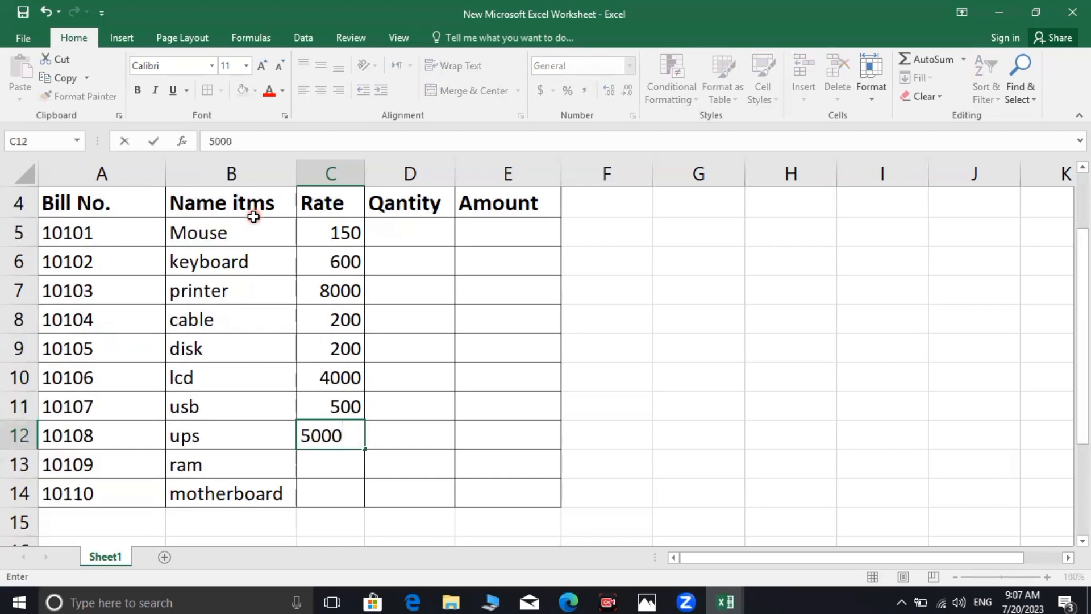
key(Return)
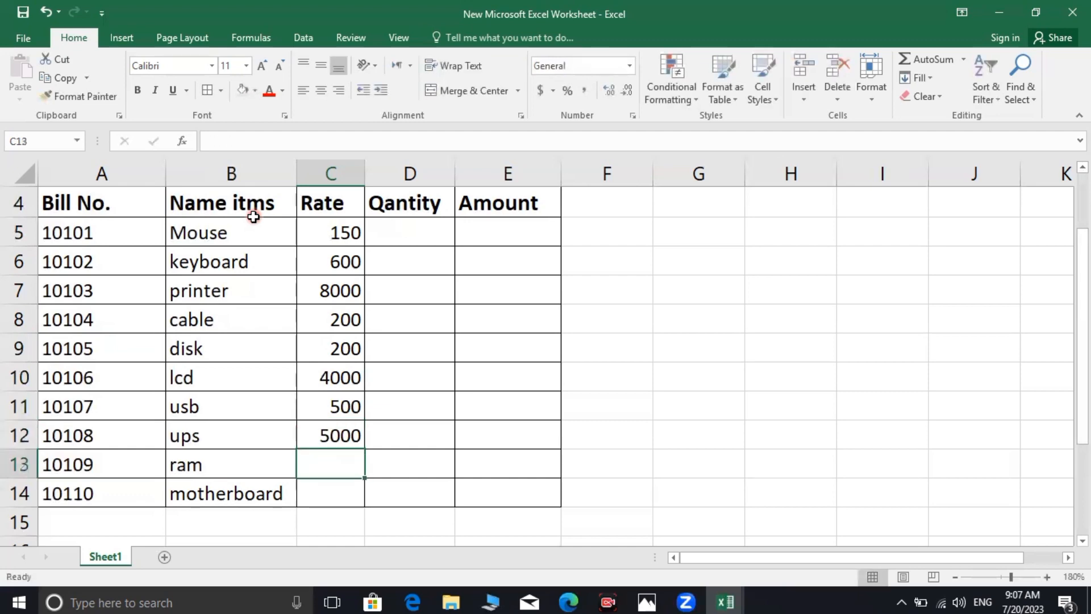
Step: Complete the rate column with 500 for ram in C13 and 1000 for motherboard in C14
scroll(244, 239, down, 3)
scroll(251, 247, up, 1)
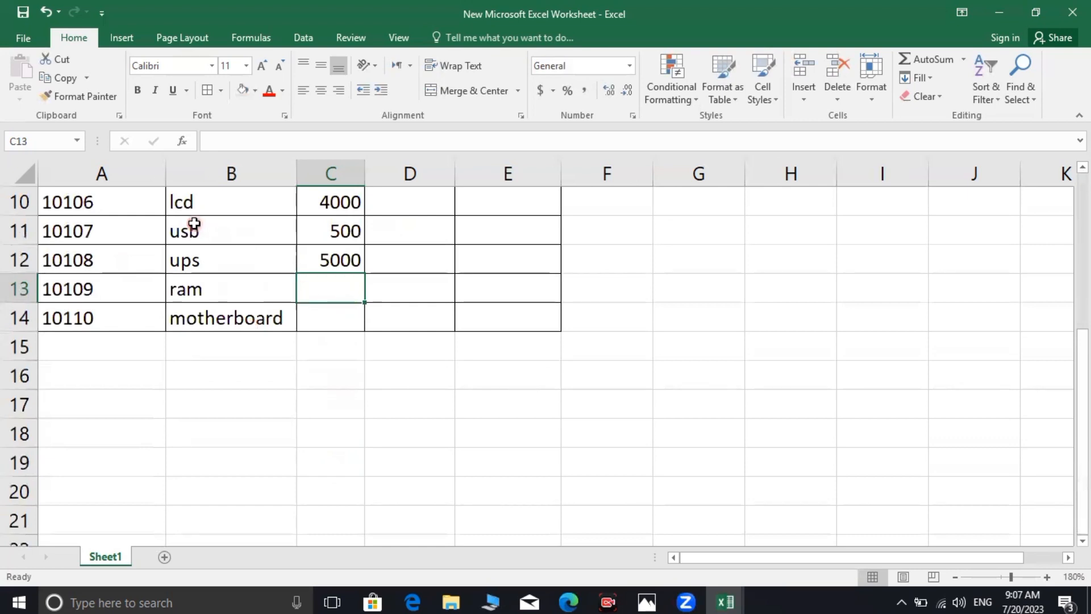
text(5000)
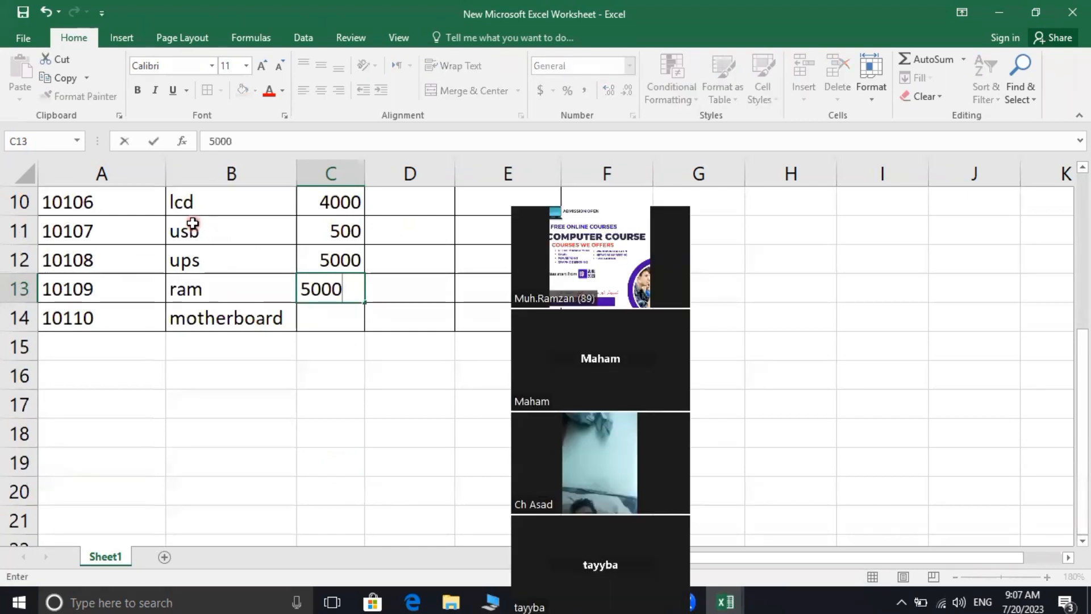
key(BackSpace)
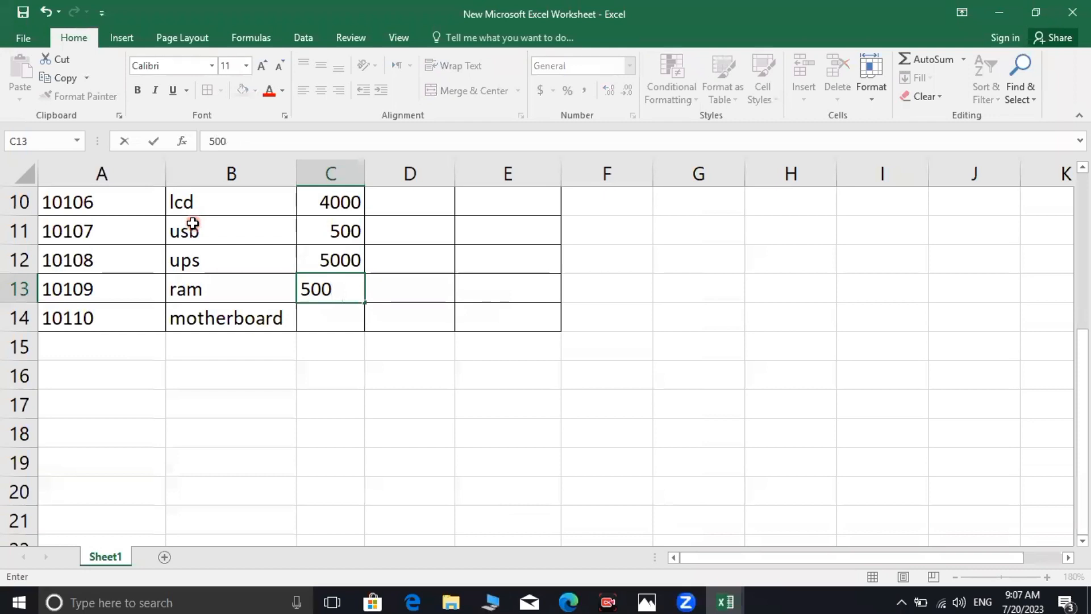
click(339, 321)
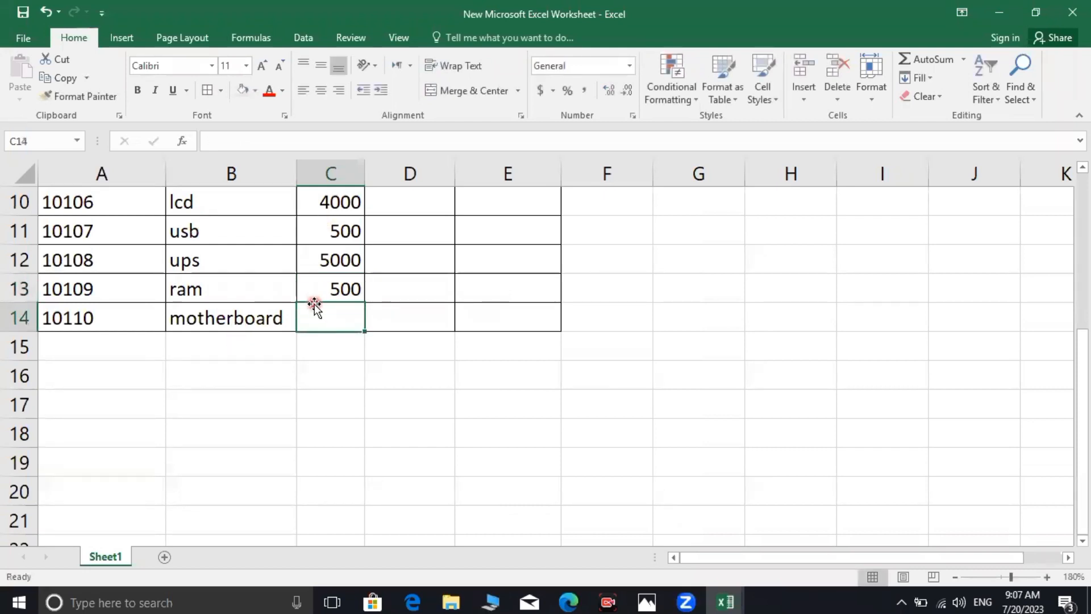
text(1000)
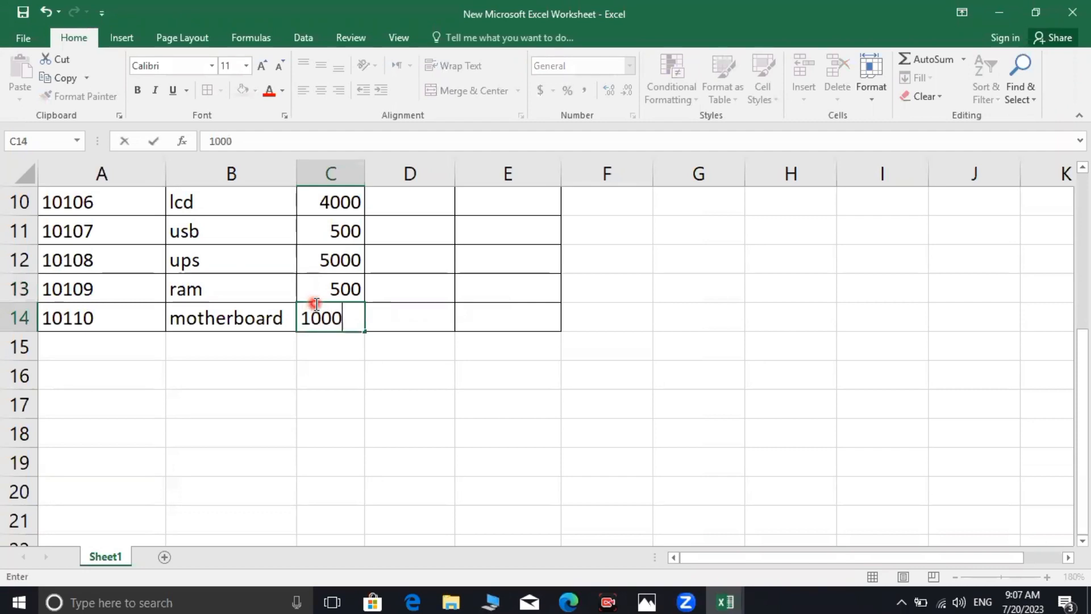
scroll(319, 392, up, 3)
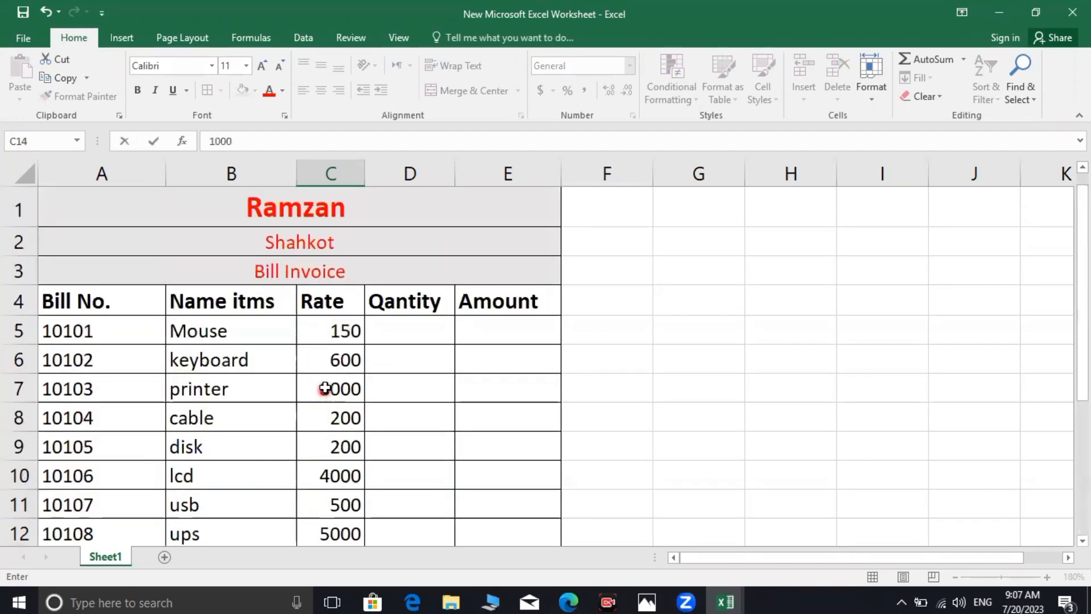
scroll(449, 338, down, 2)
scroll(423, 320, up, 2)
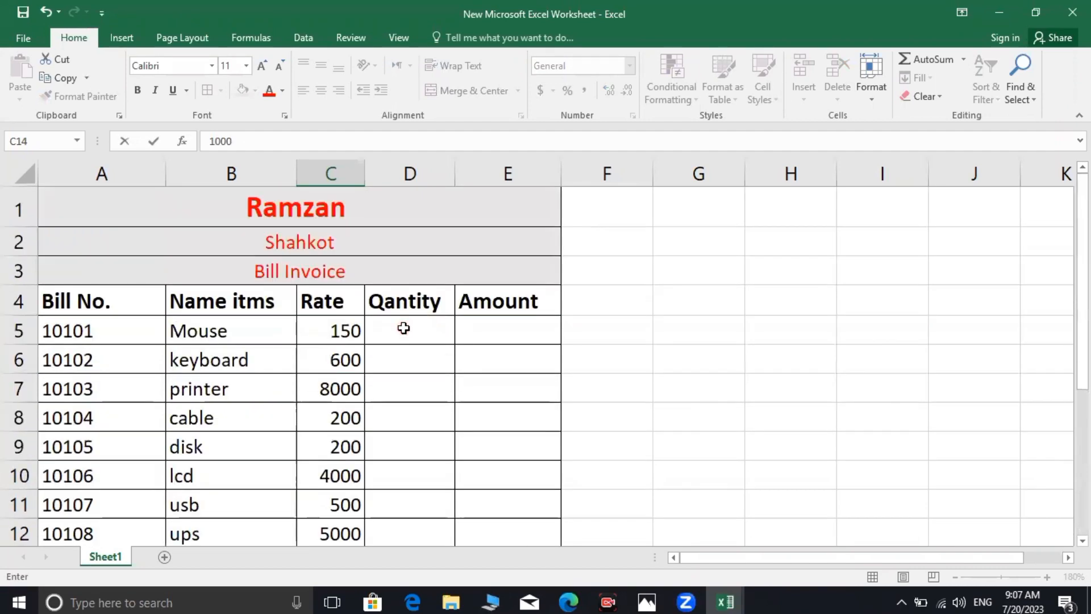
Step: Fill the quantity column D5:D14 with 2, 1, 1, 5, 3, 2, 7, 2, 4 and 3
click(404, 324)
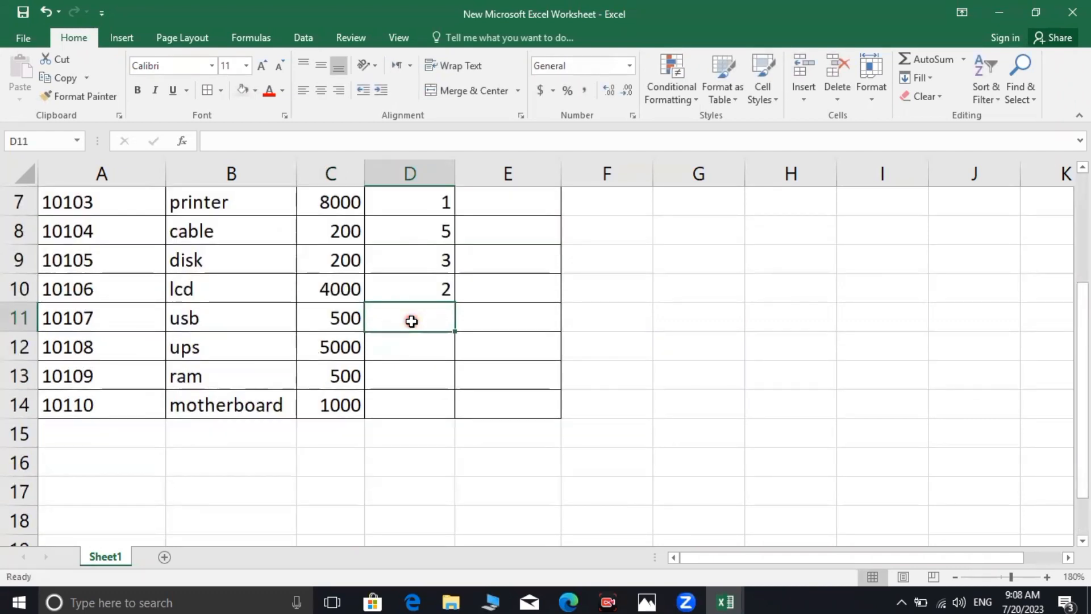
text(7)
key(Return)
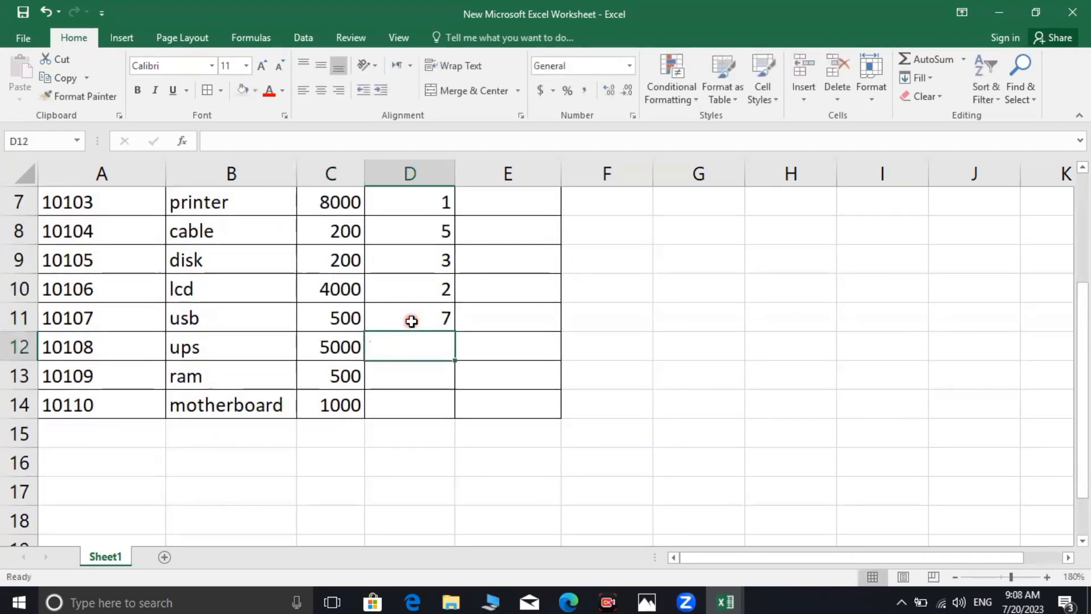
text(2)
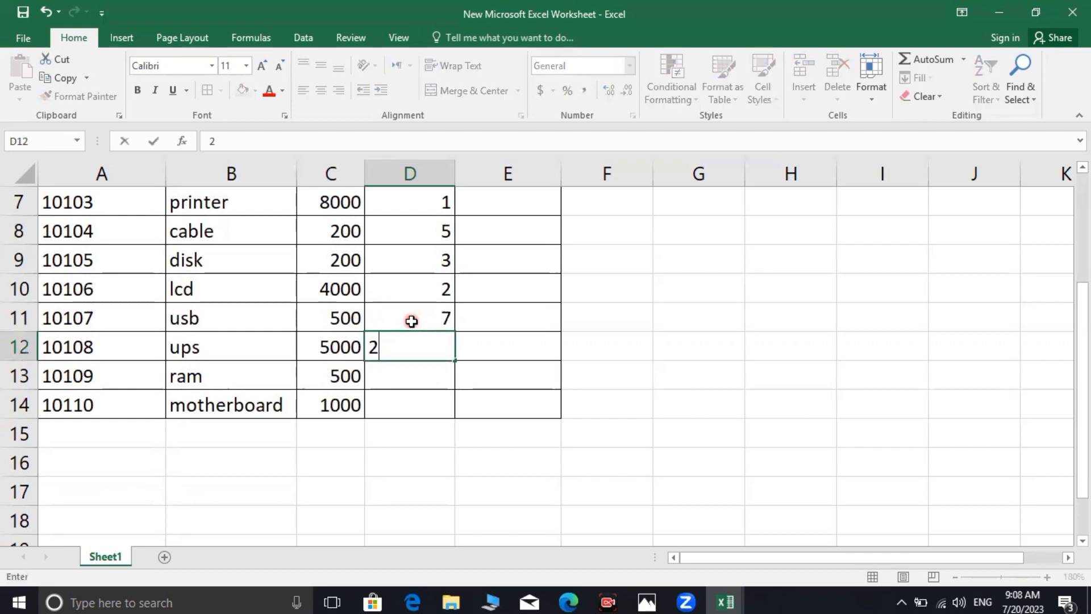
key(Return)
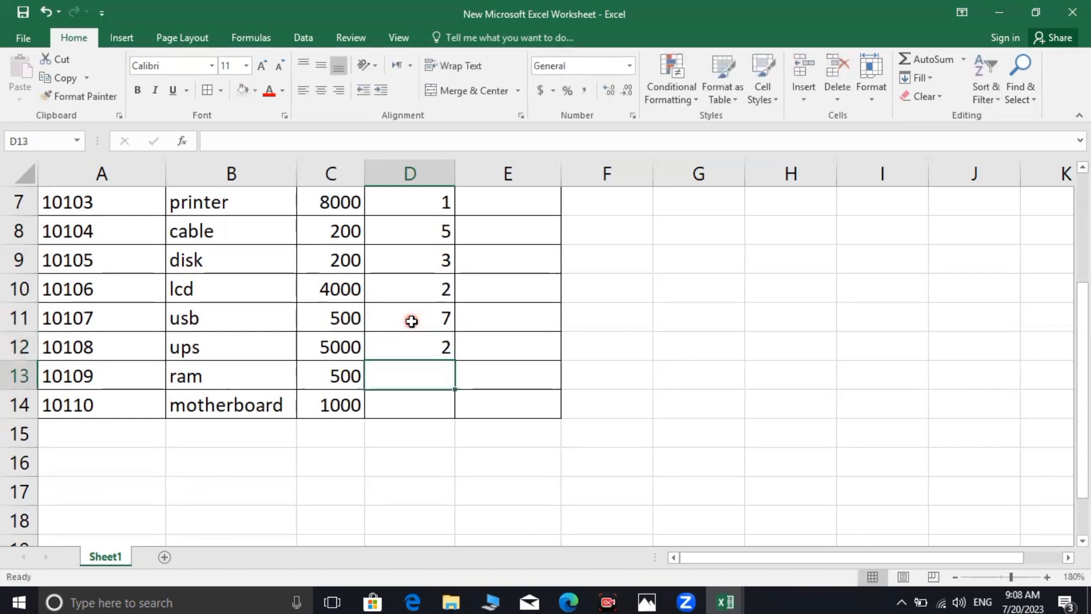
text(4)
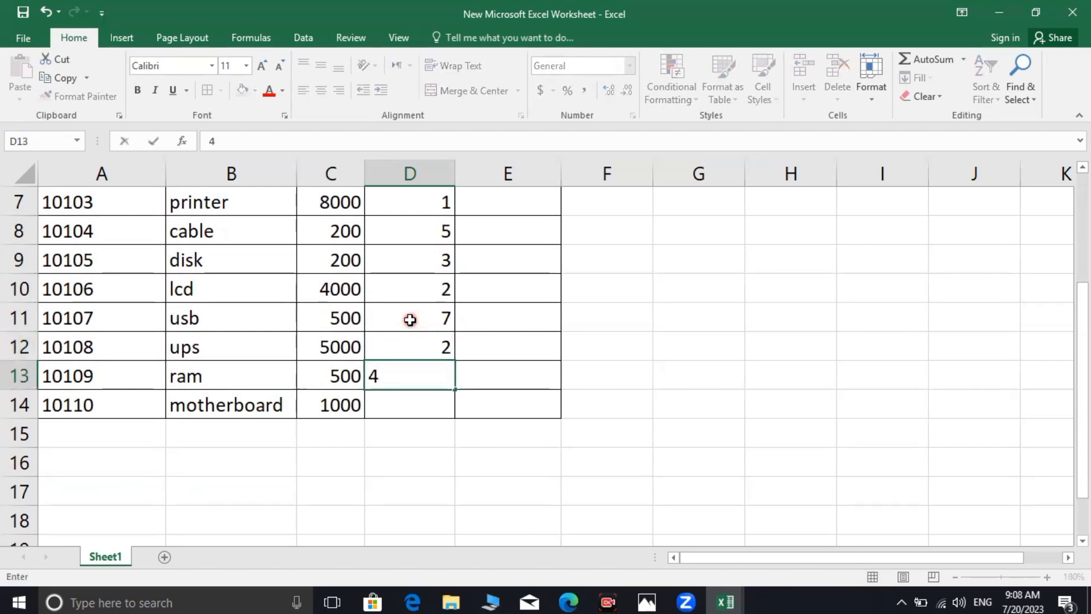
key(Return)
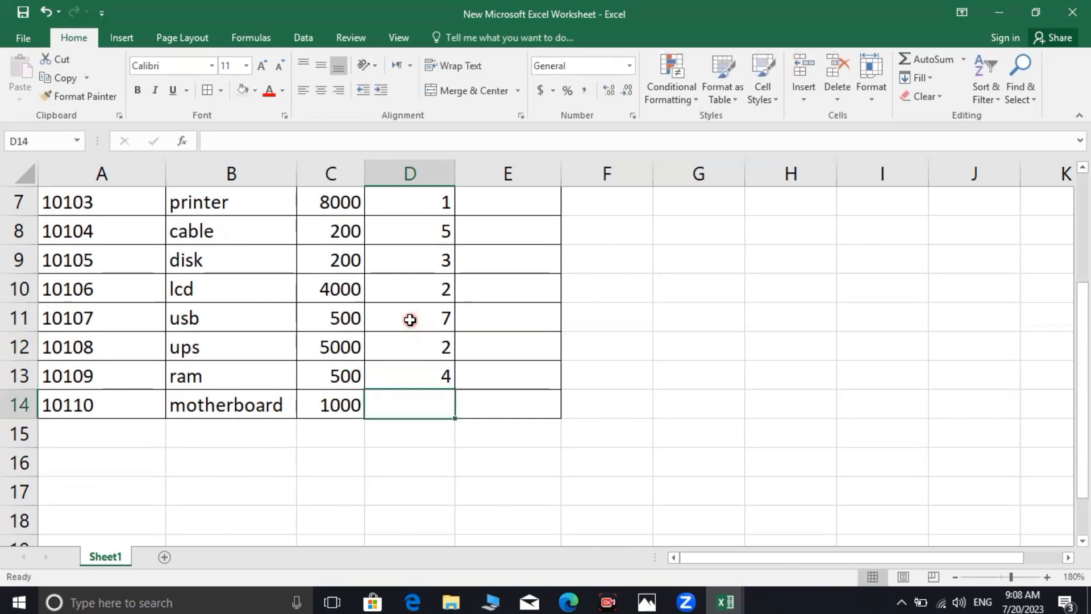
text(3)
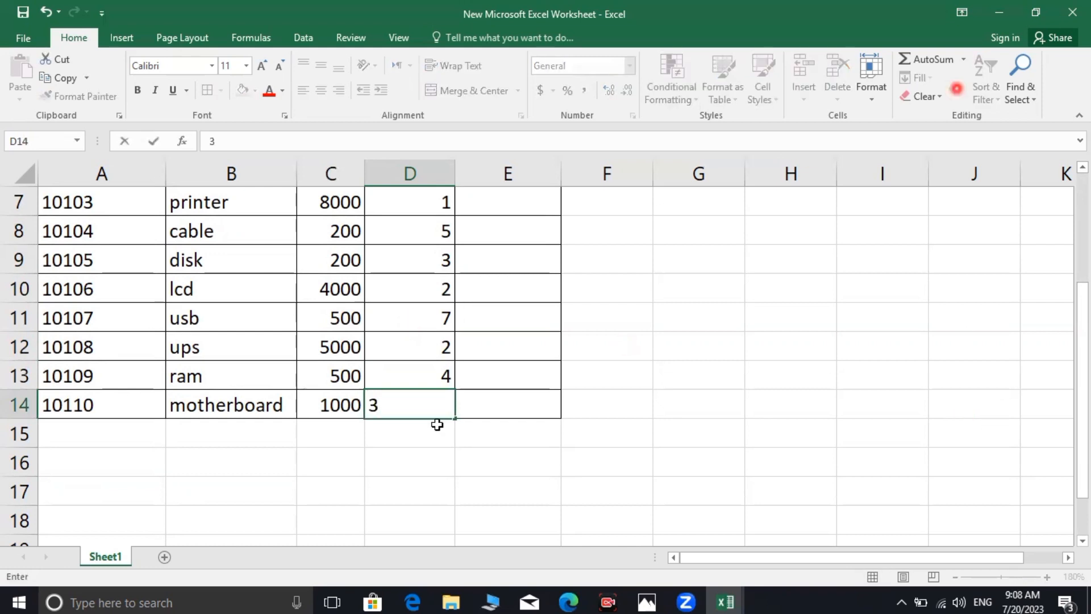
scroll(482, 371, up, 1)
scroll(482, 371, down, 1)
click(492, 376)
Step: Calculate the mouse amount in E5 by multiplying rate and quantity with the formula =C5*D5
scroll(502, 370, up, 2)
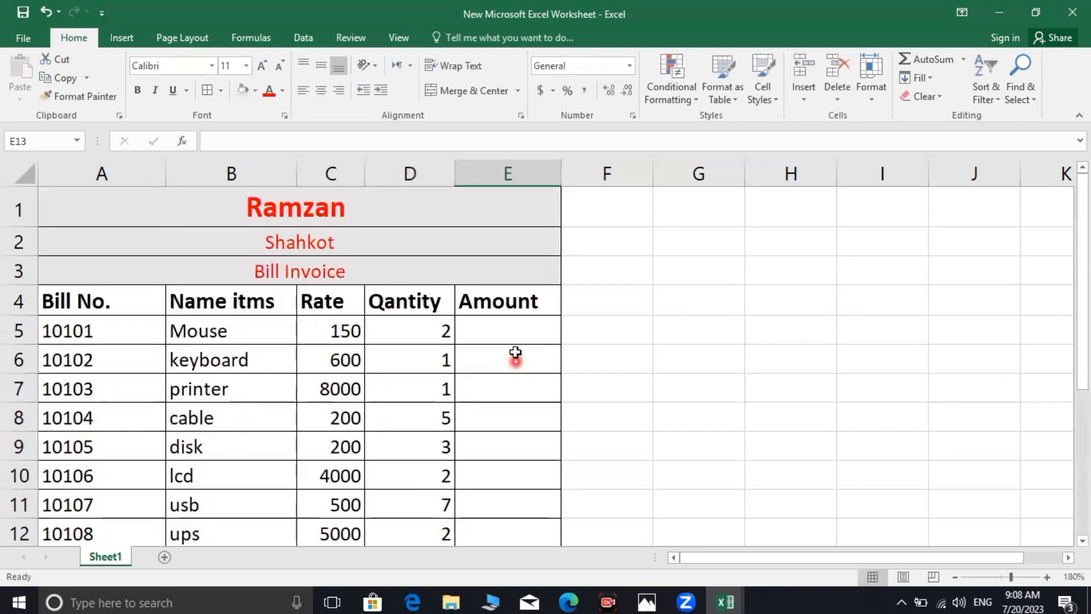
click(503, 324)
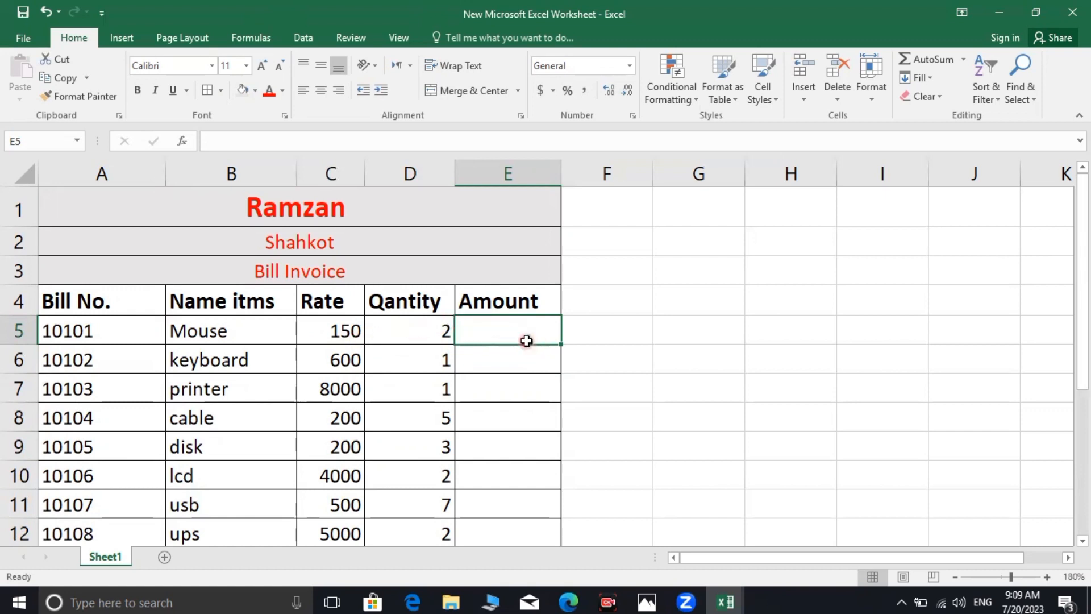
text(=)
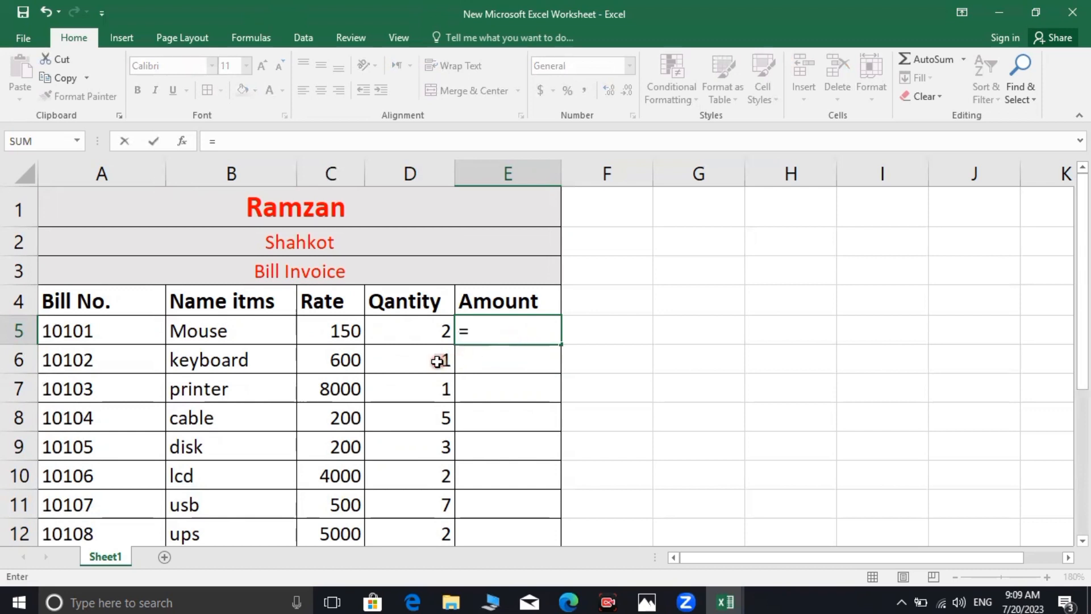
click(344, 334)
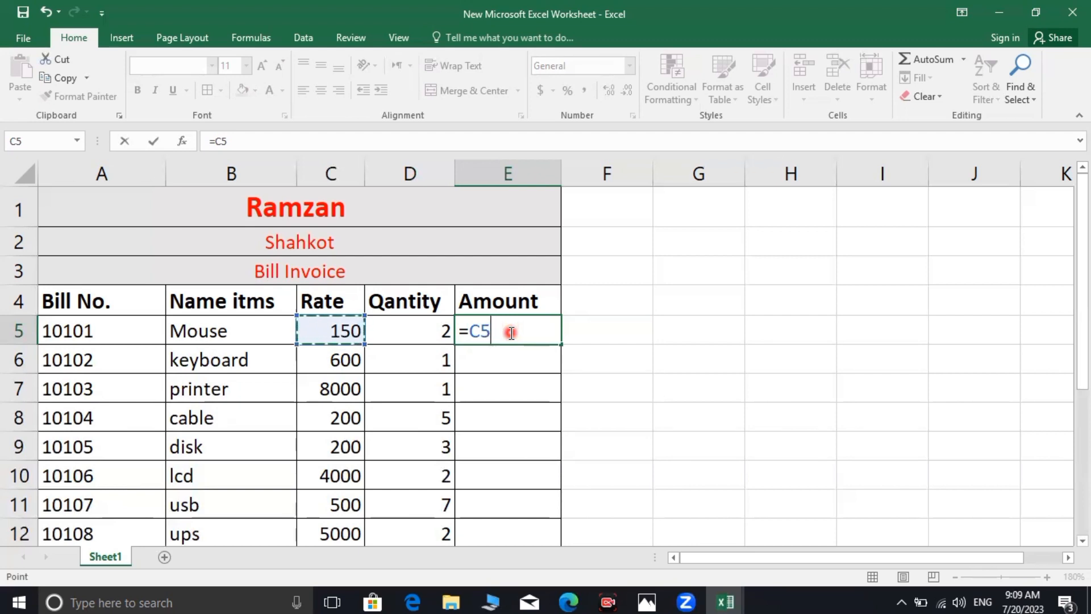
text(*)
click(426, 330)
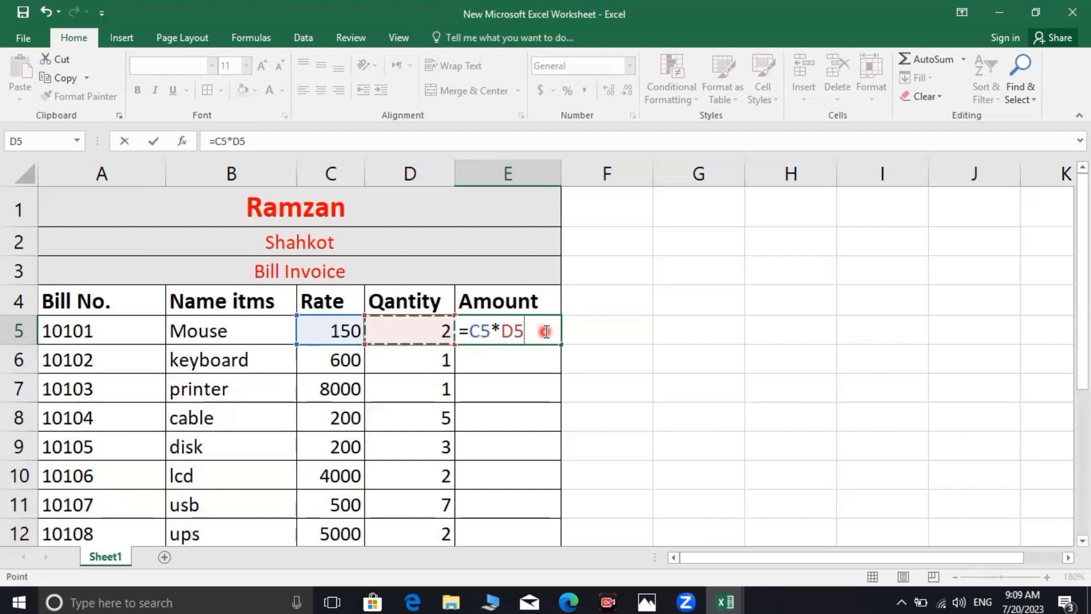
key(Return)
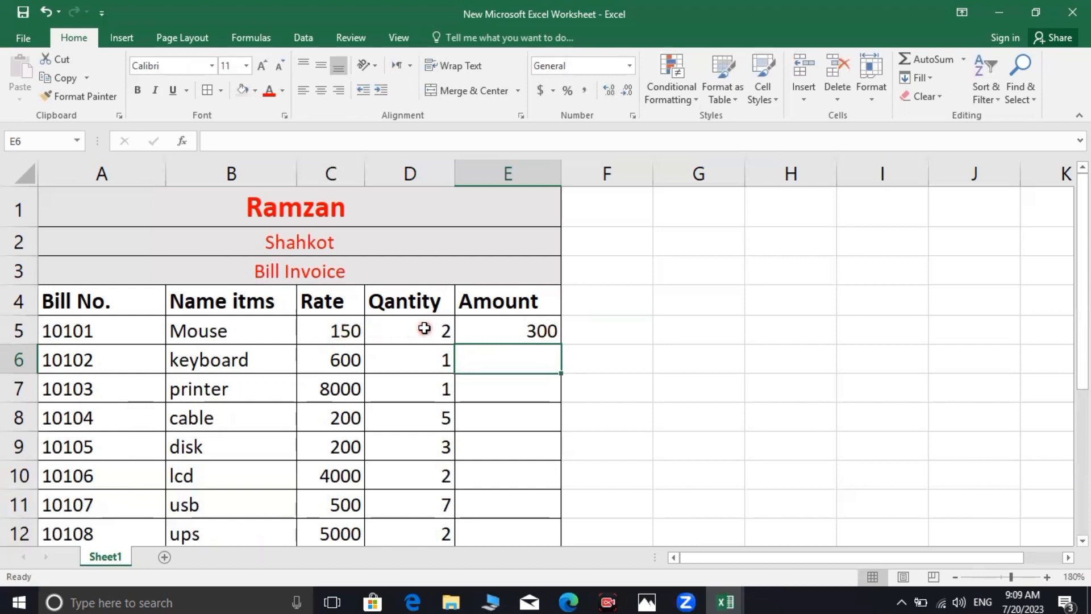
Step: Fill the amount formula from E5 down through E14 for all remaining items
click(507, 335)
scroll(512, 329, down, 1)
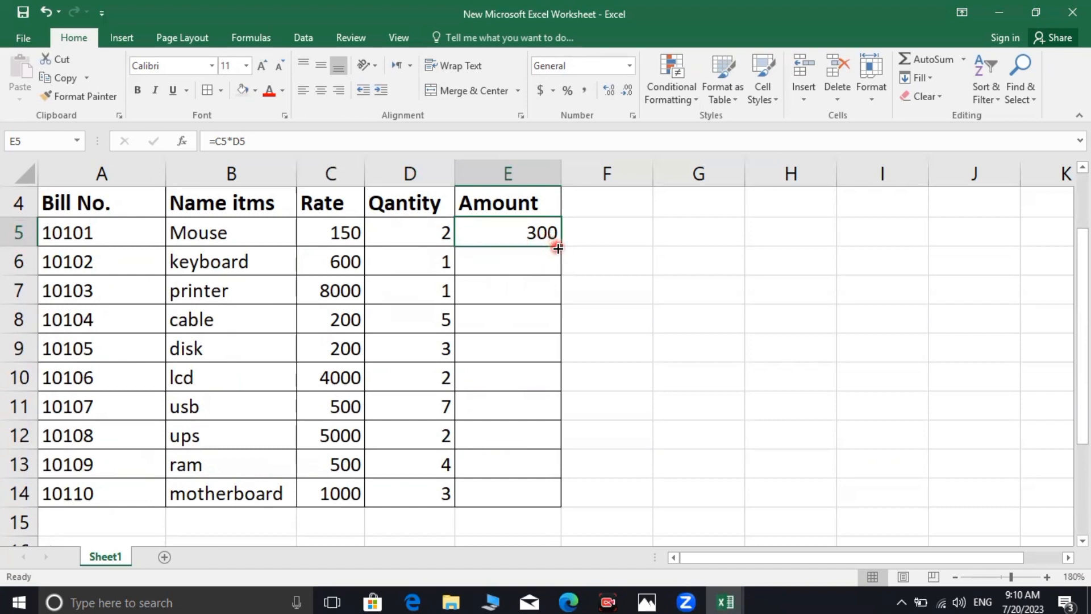
mouse_move(557, 248)
mouse_down()
mouse_move(567, 441)
mouse_move(580, 474)
mouse_up()
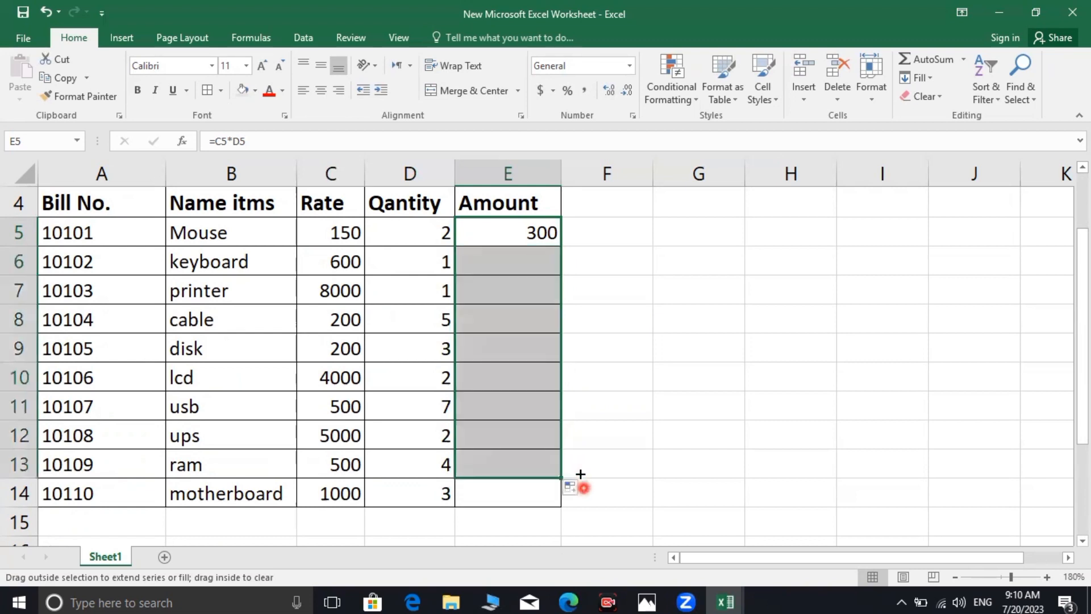
scroll(591, 443, down, 1)
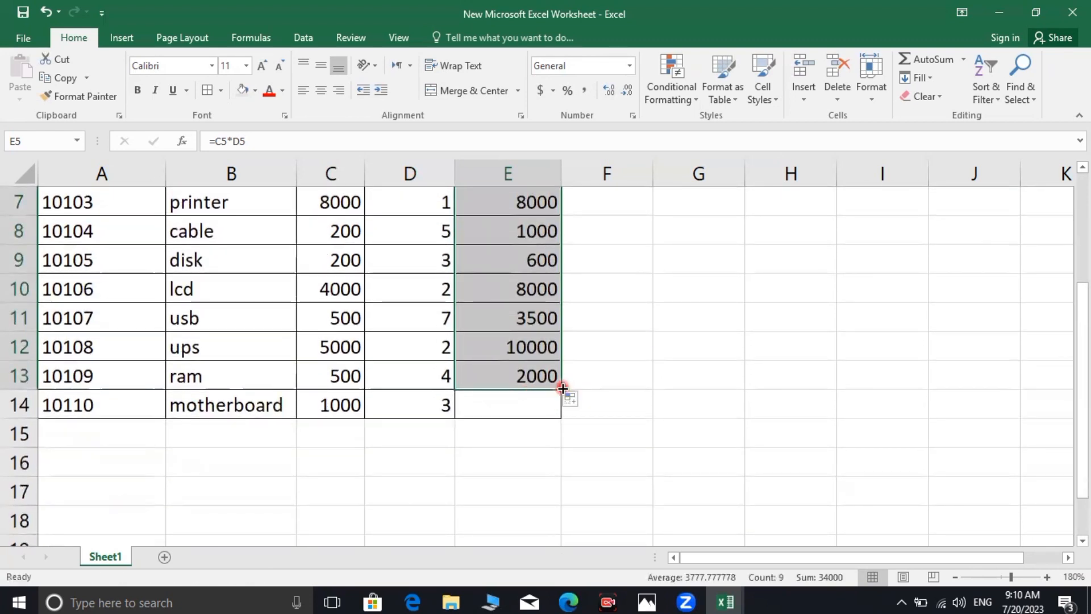
drag(563, 391, 571, 408)
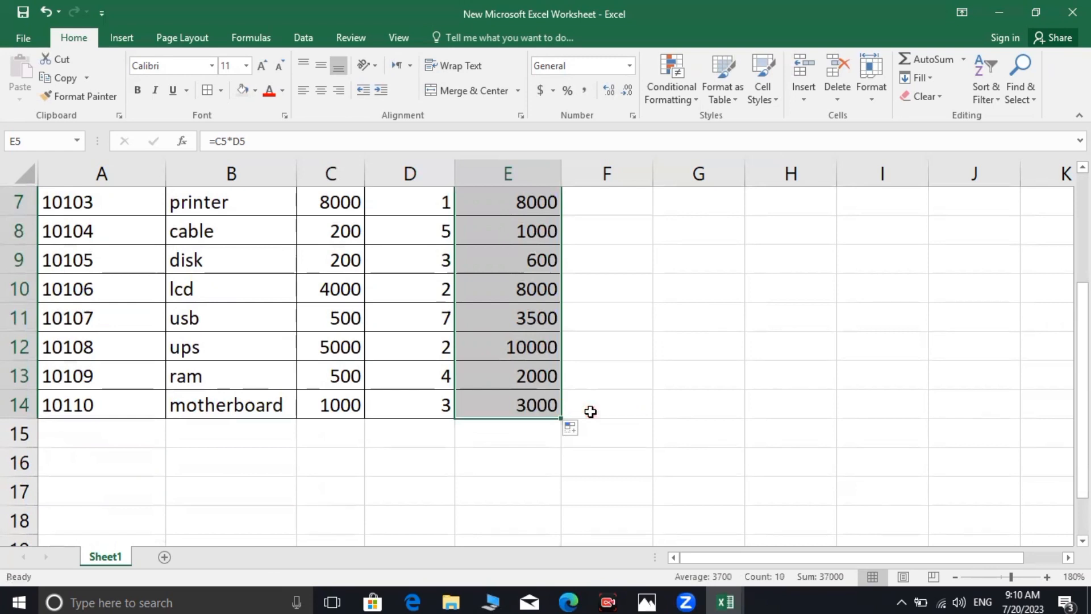
click(588, 410)
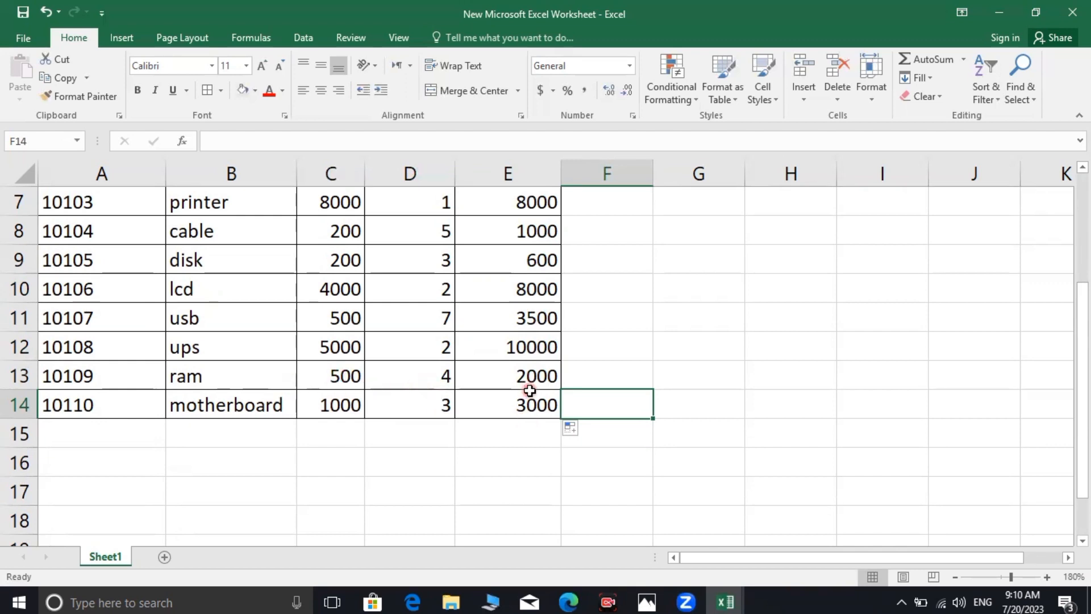
Step: Merge and center cells C15:D15 directly below the motherboard row
scroll(530, 391, up, 1)
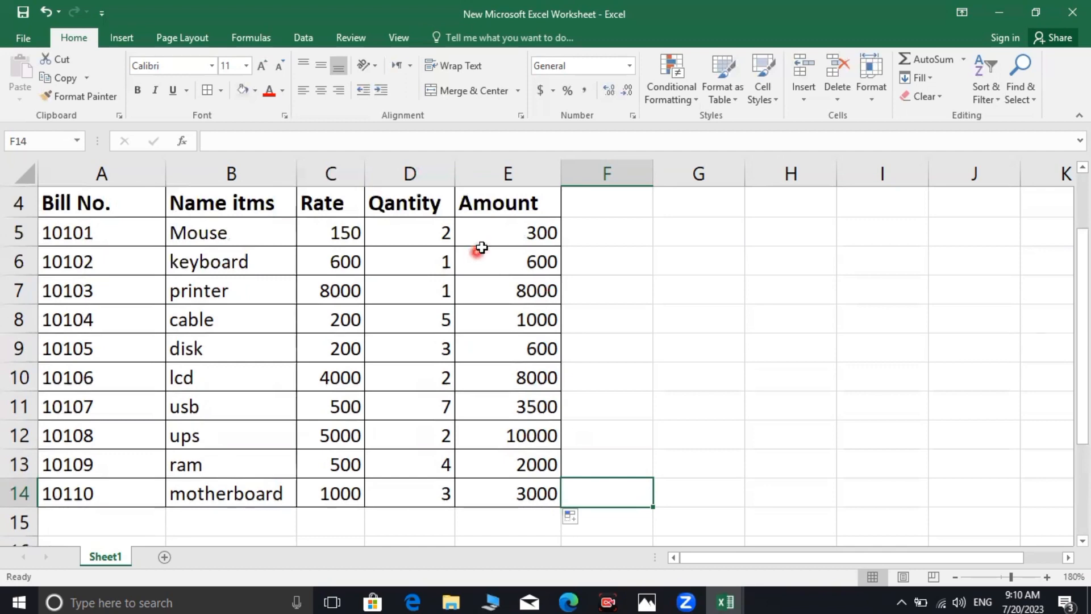
scroll(510, 304, down, 2)
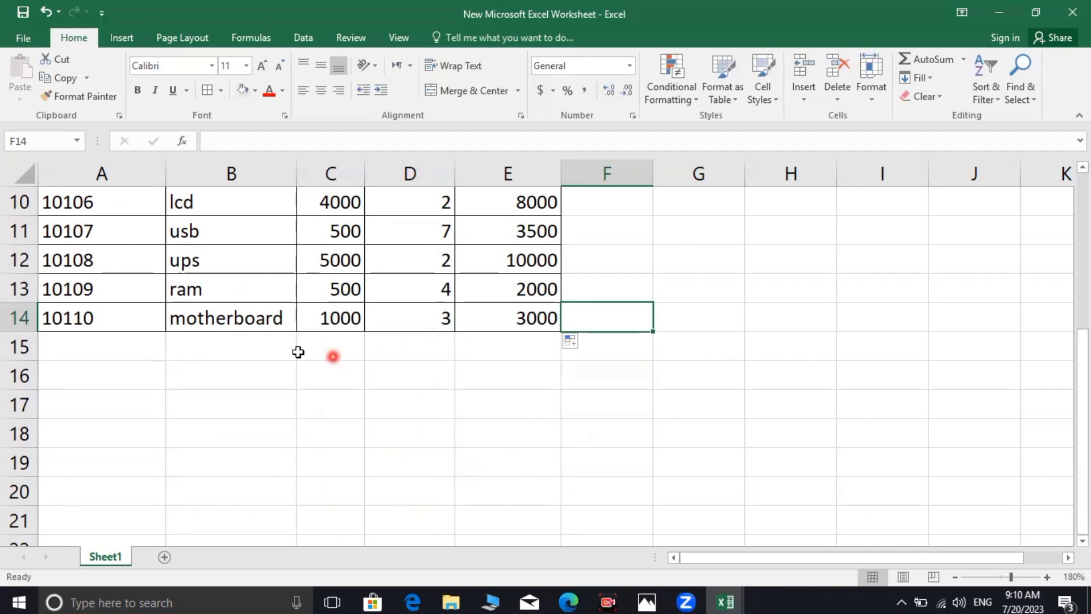
scroll(351, 375, up, 2)
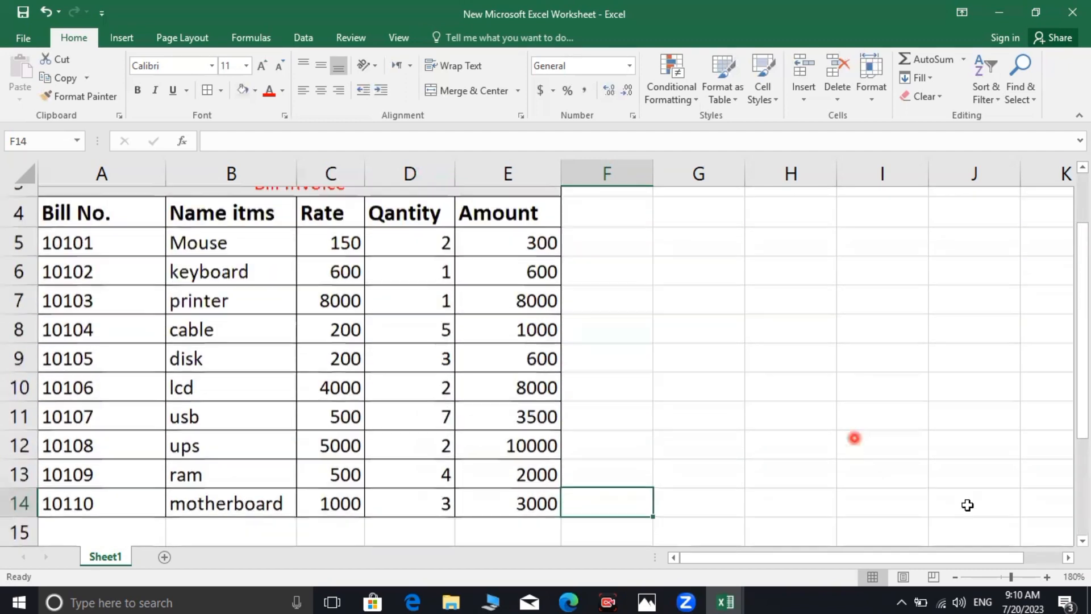
click(955, 576)
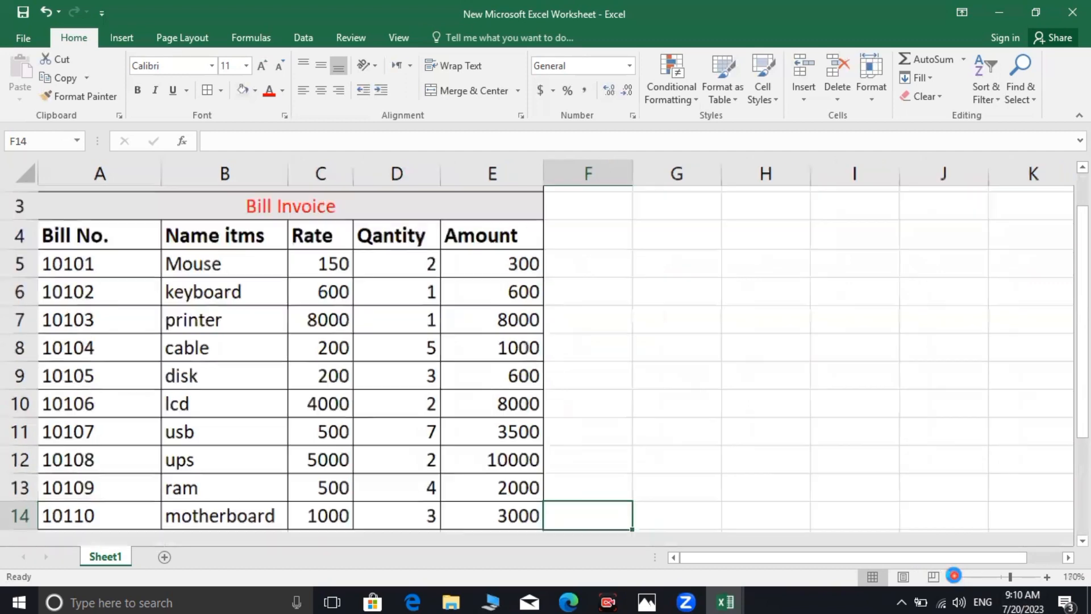
click(955, 577)
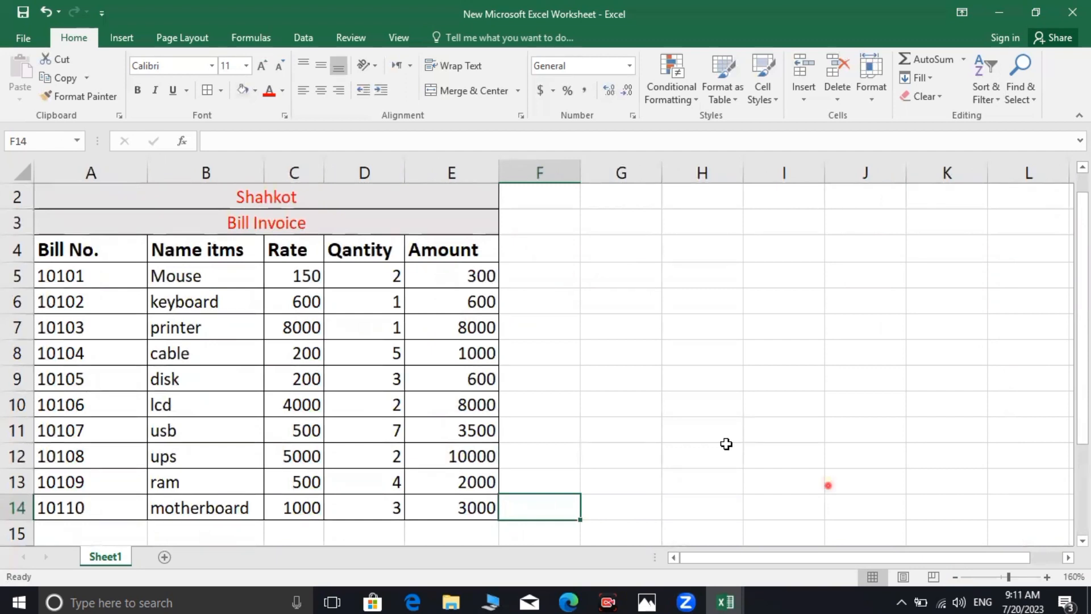
click(550, 475)
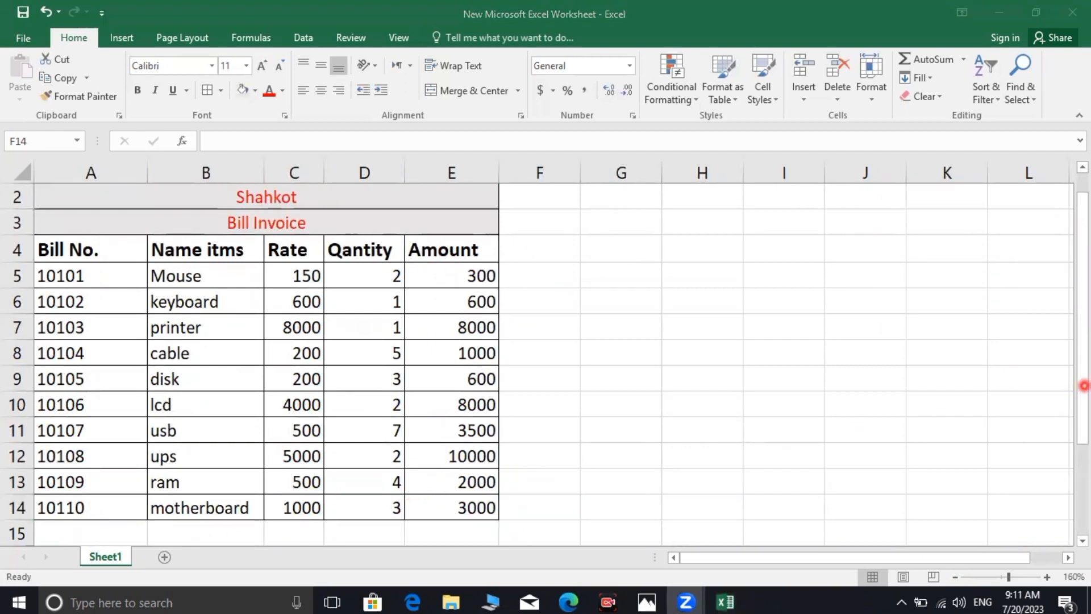
drag(1082, 392, 1081, 444)
drag(301, 452, 346, 450)
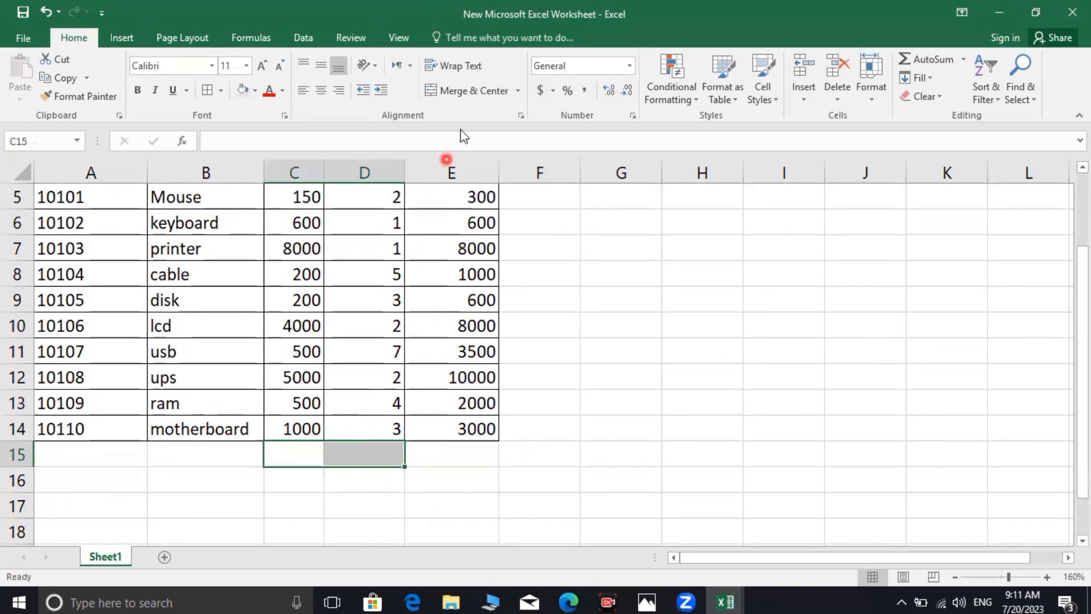
click(475, 98)
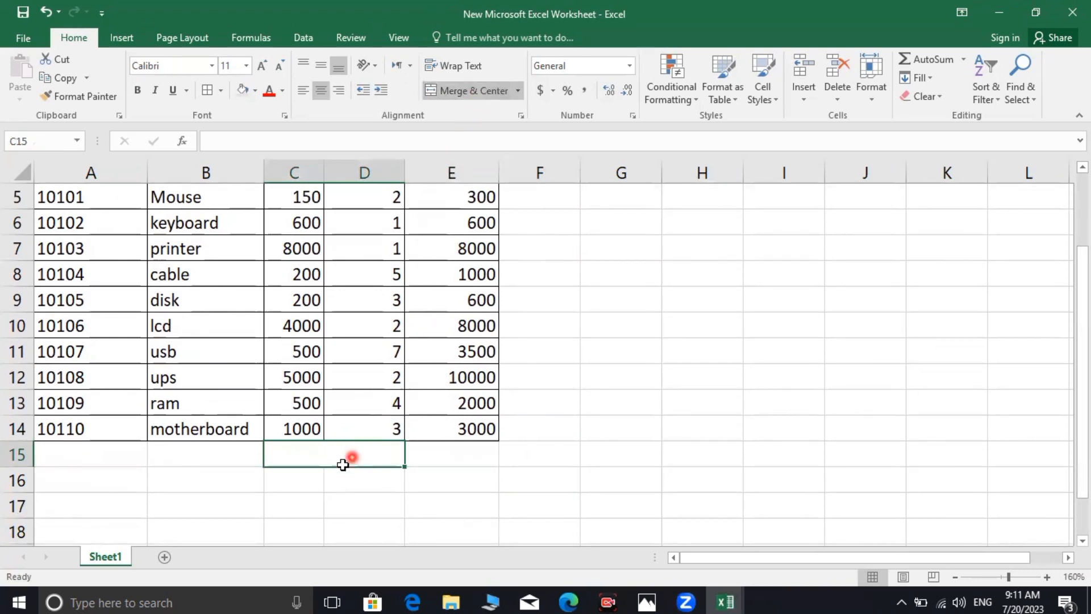
Step: Merge and center C16:D16 and C17:D17 as two separate rows below the merged C15:D15 cell
click(304, 487)
click(380, 479)
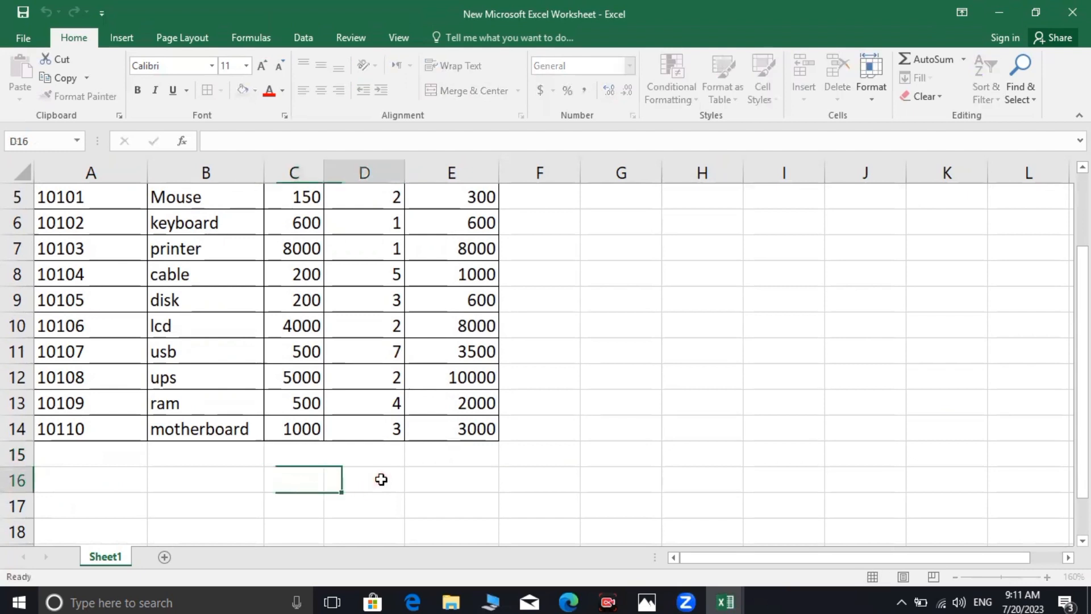
drag(325, 485, 302, 482)
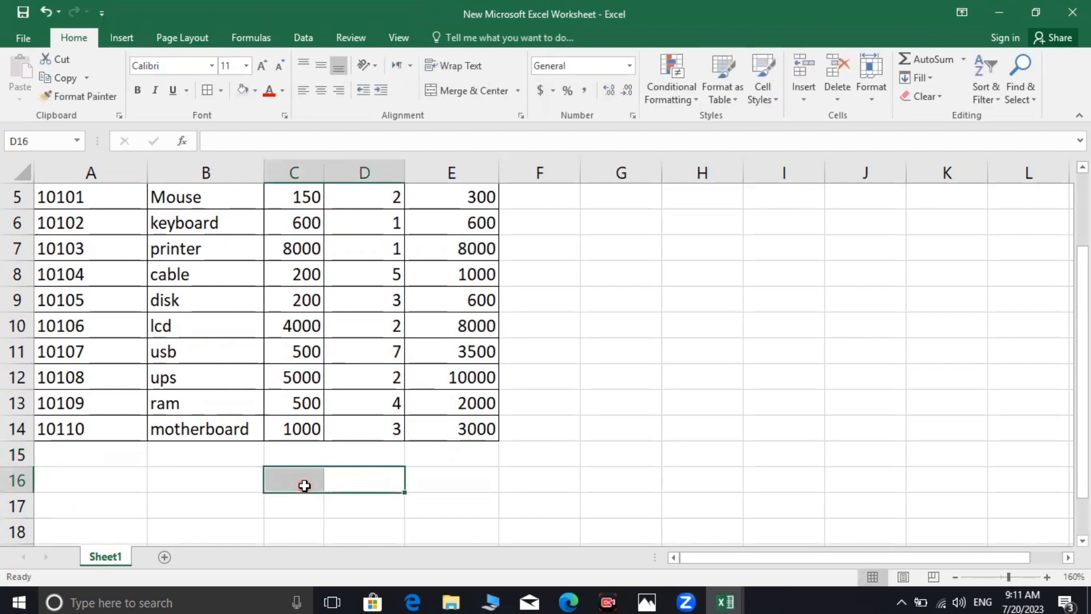
click(460, 90)
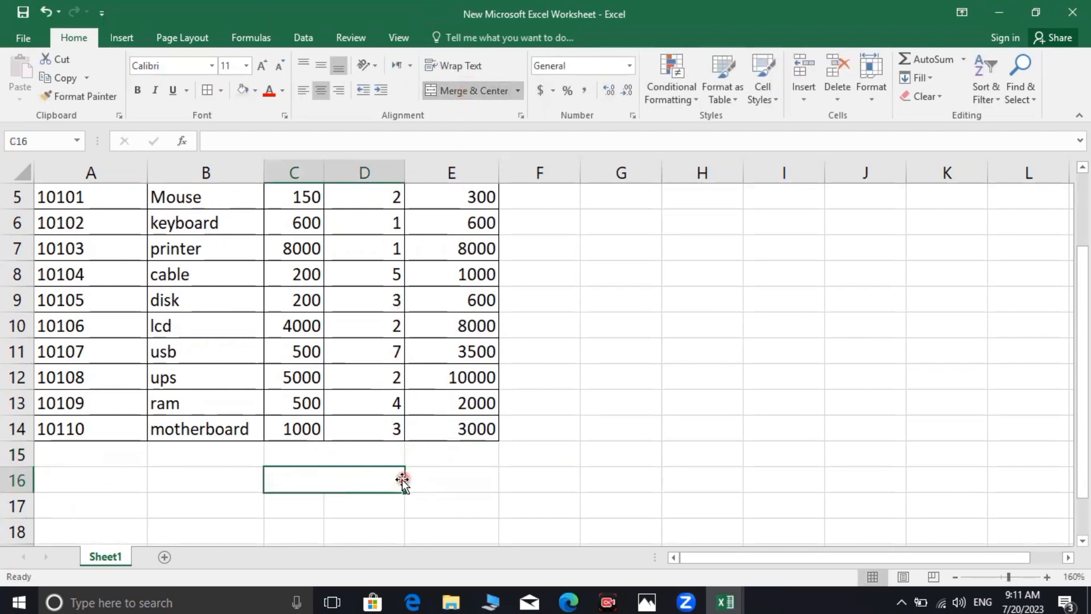
click(374, 506)
drag(280, 514, 365, 504)
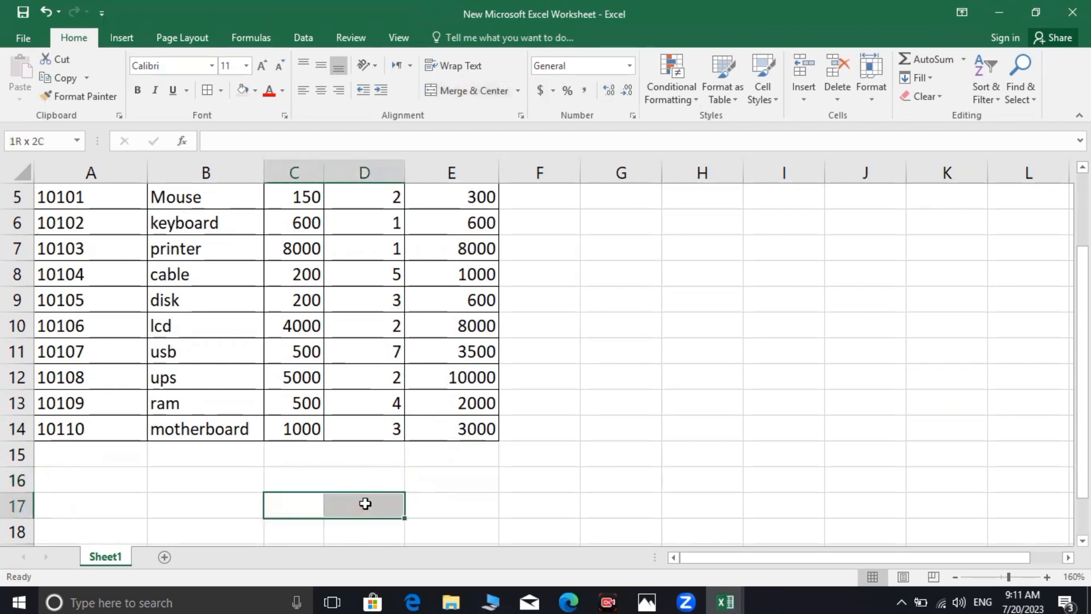
click(469, 92)
click(441, 510)
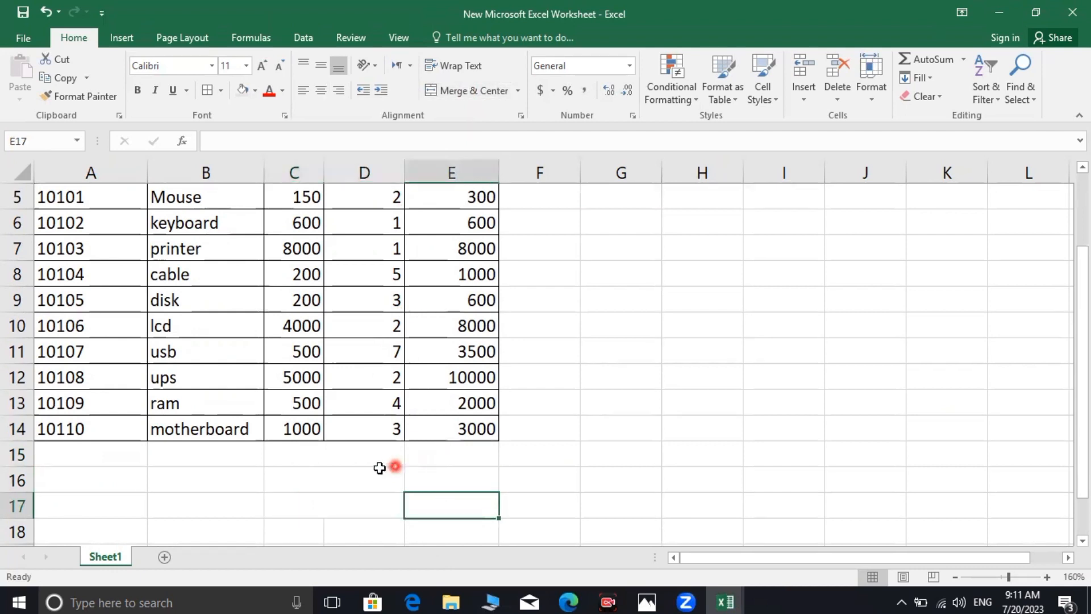
Step: Apply All Borders to the summary block C15:E17 below the item table
click(272, 446)
drag(273, 447, 462, 499)
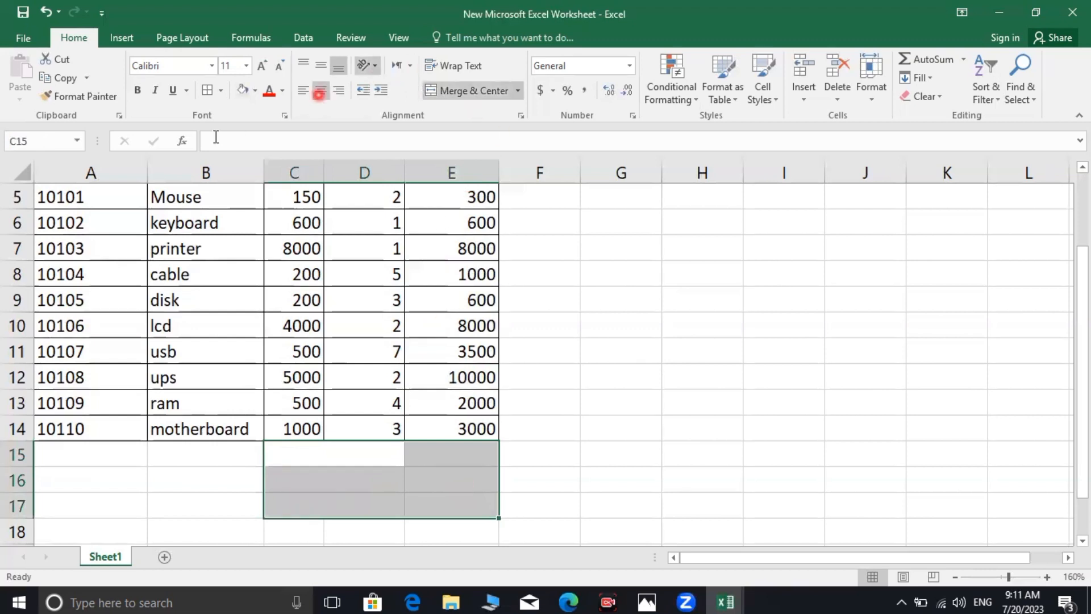
click(221, 95)
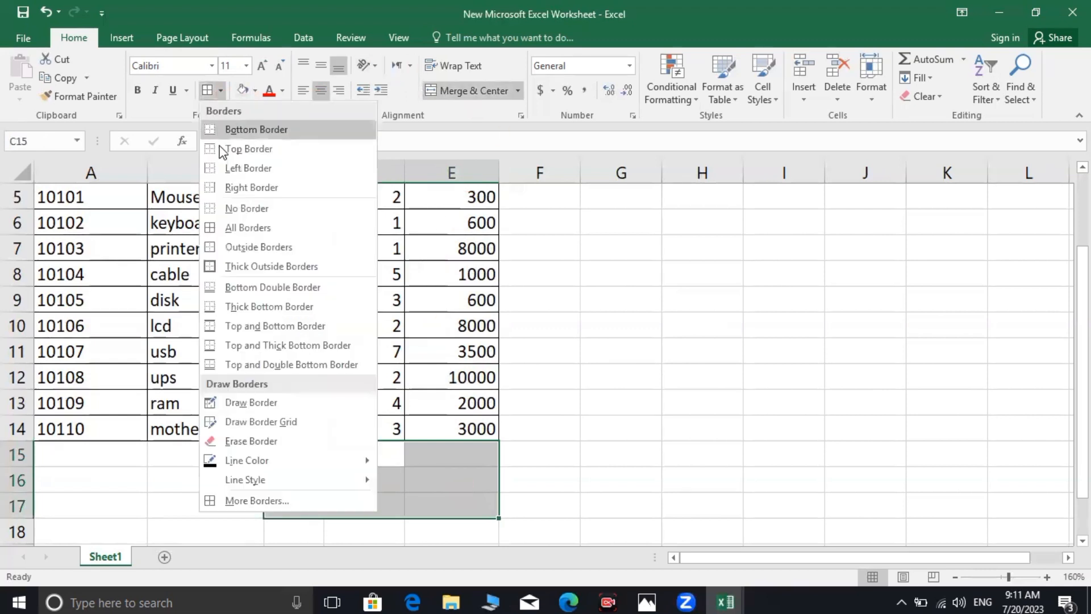
click(246, 227)
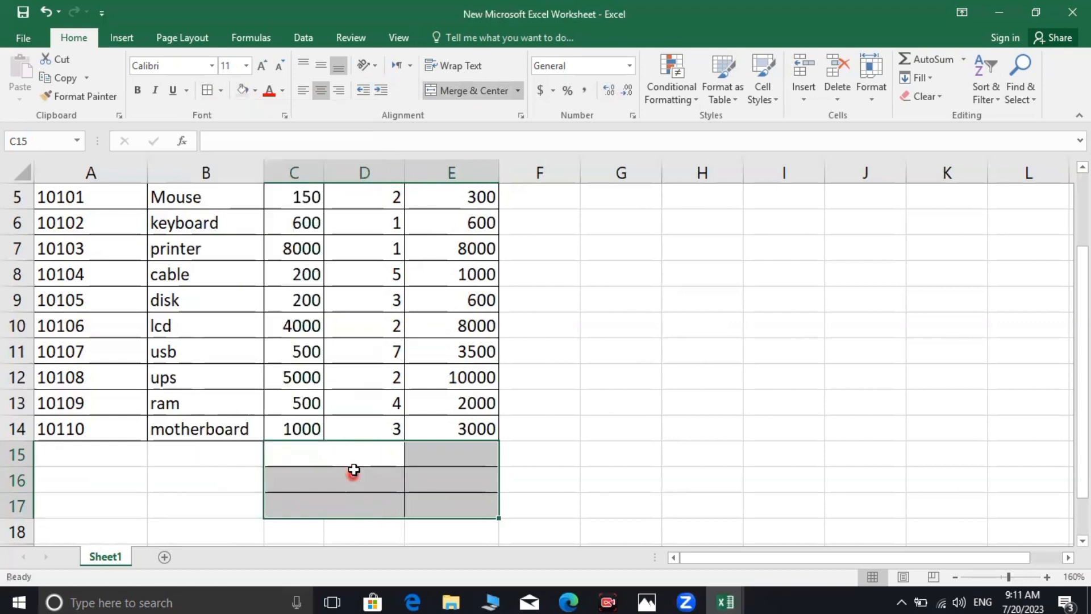
click(366, 451)
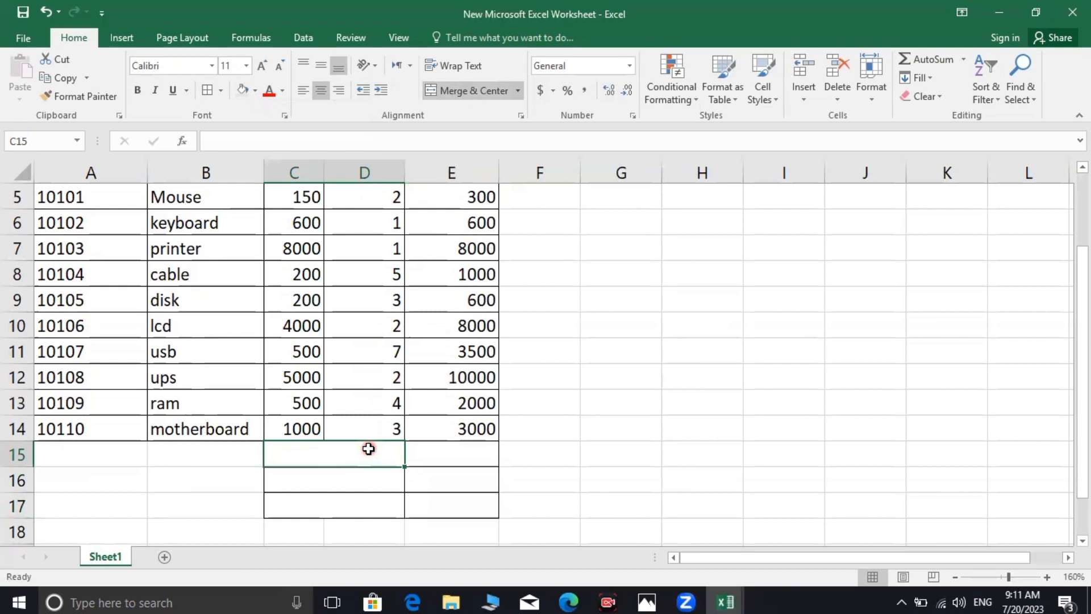
Step: Enter the labels "Total:" in merged cell C15 and "GST 16%" in merged cell C16
text(Total)
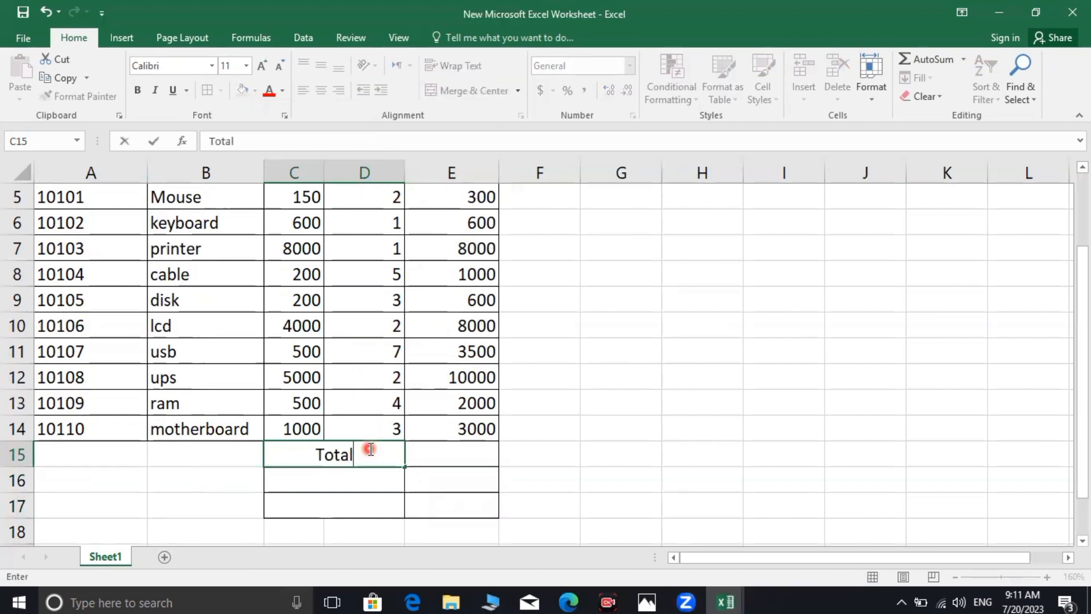
text(:)
click(344, 477)
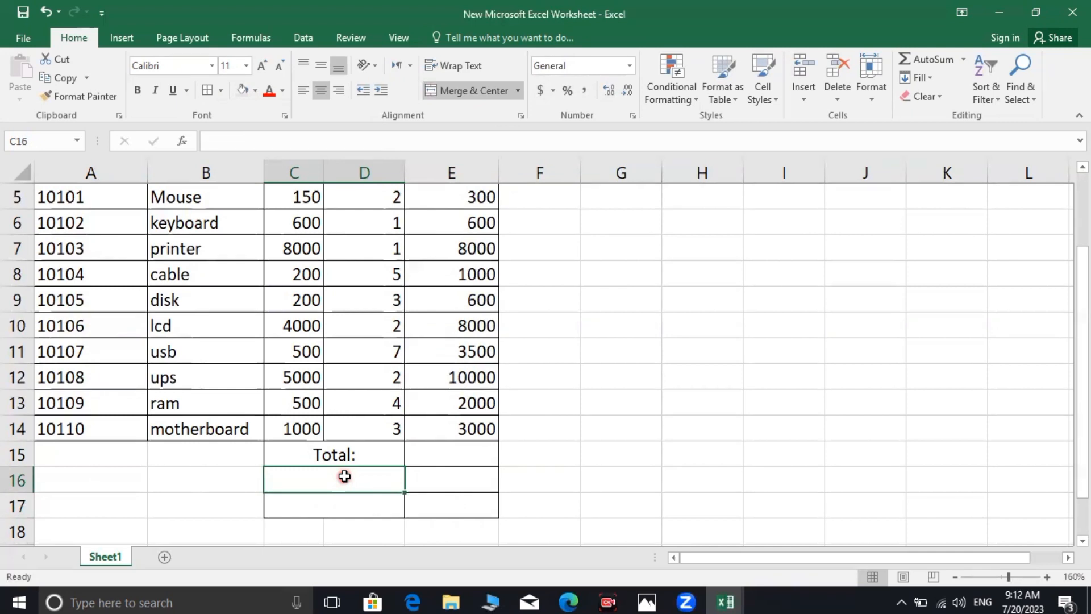
text(GST)
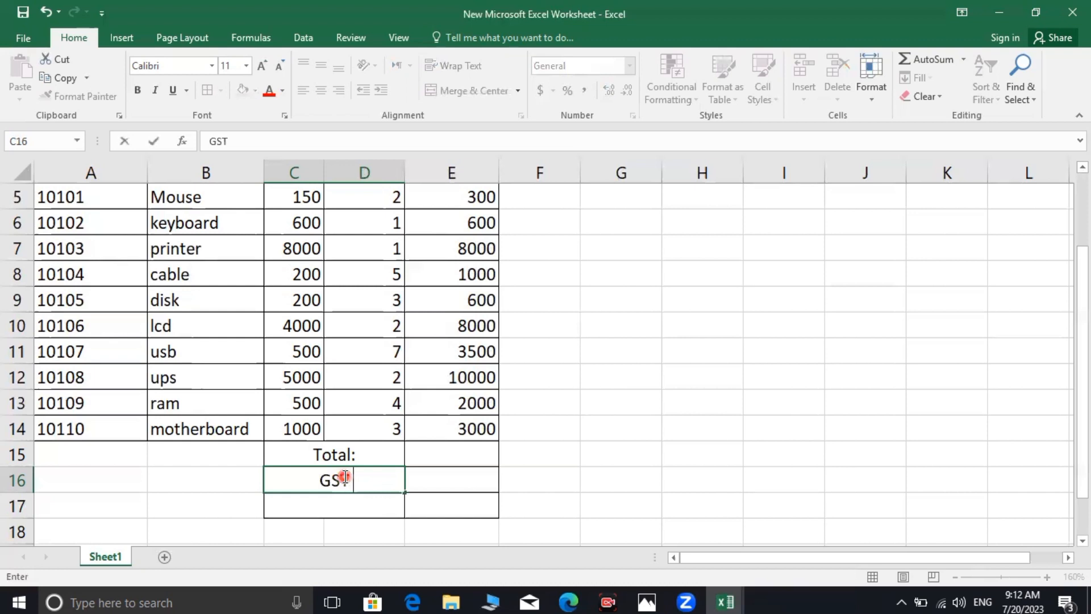
text( 1)
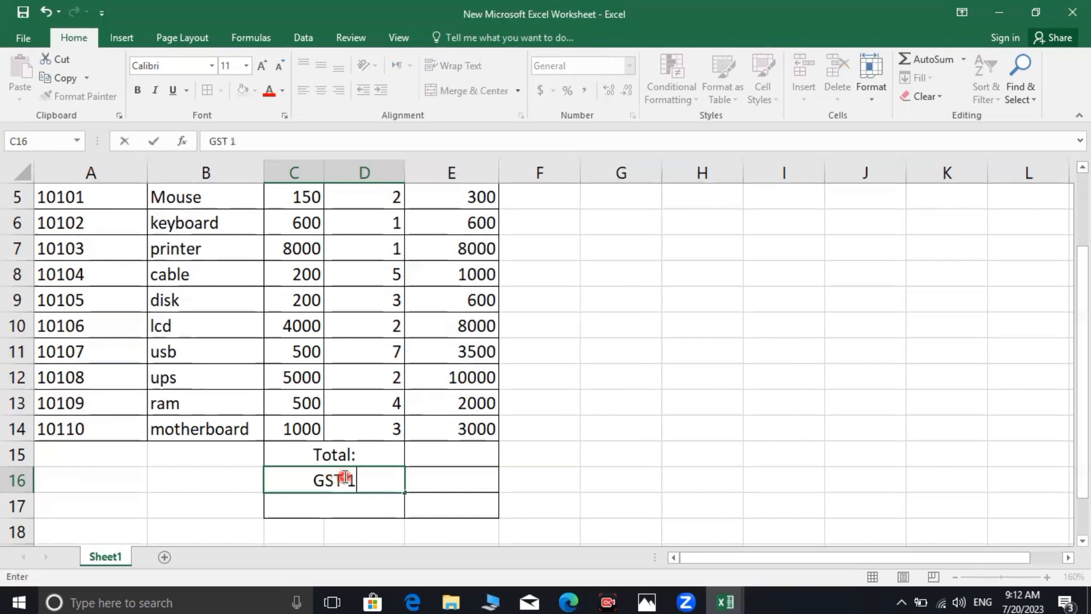
text(6%)
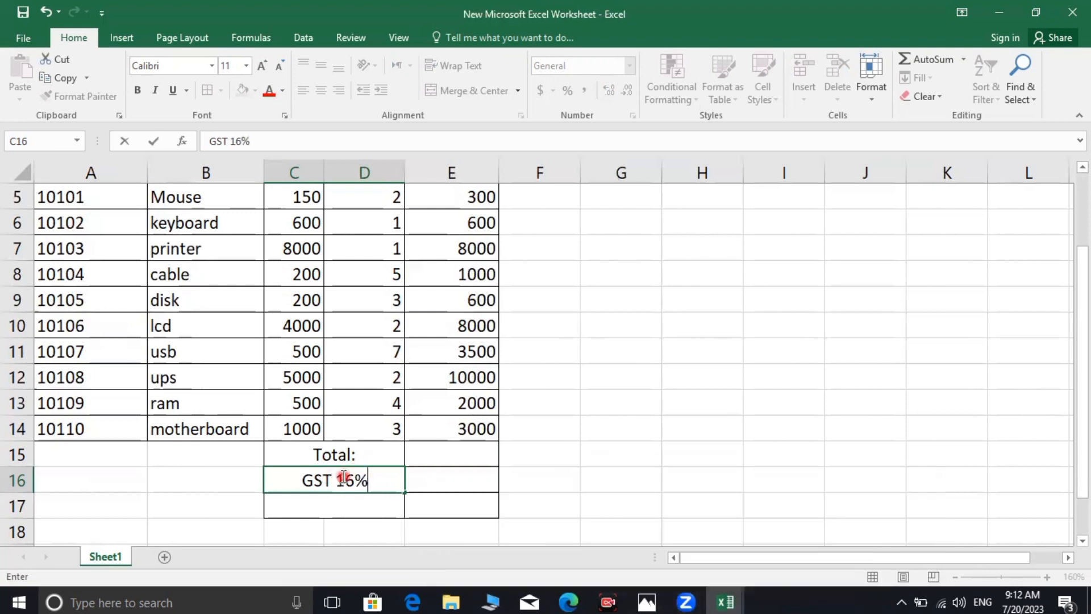
Step: Enter the label "Grand Amount" in the merged cell C17 below the GST row
click(333, 496)
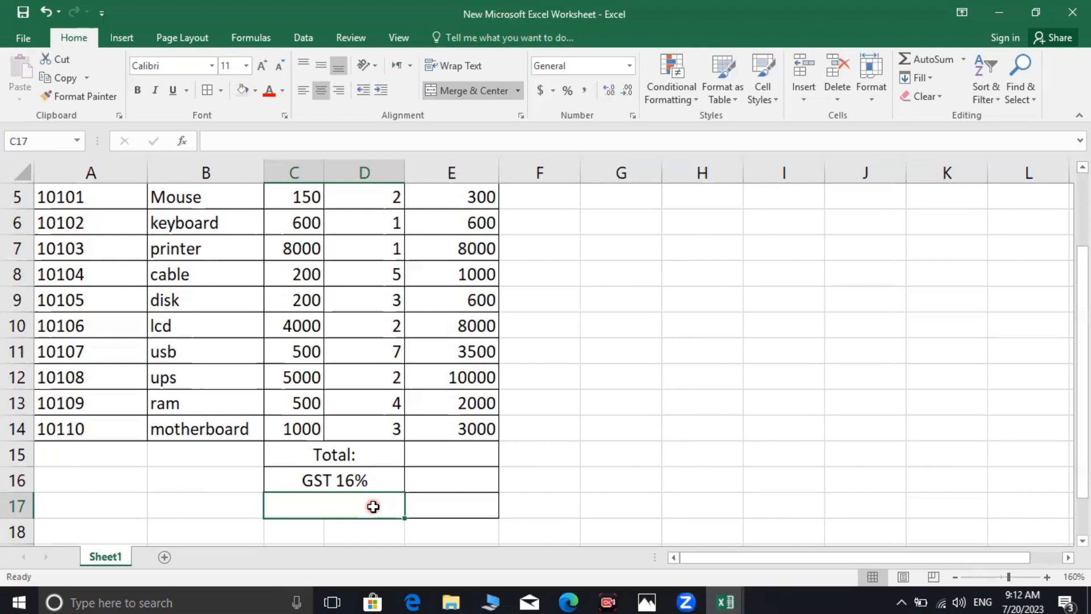
text(Gran)
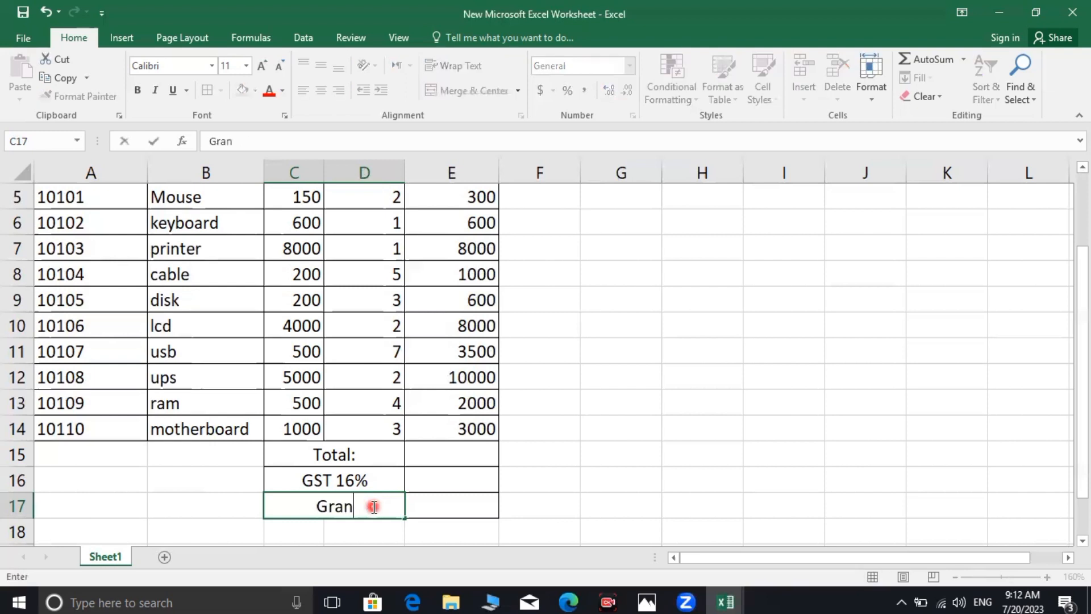
text(d A)
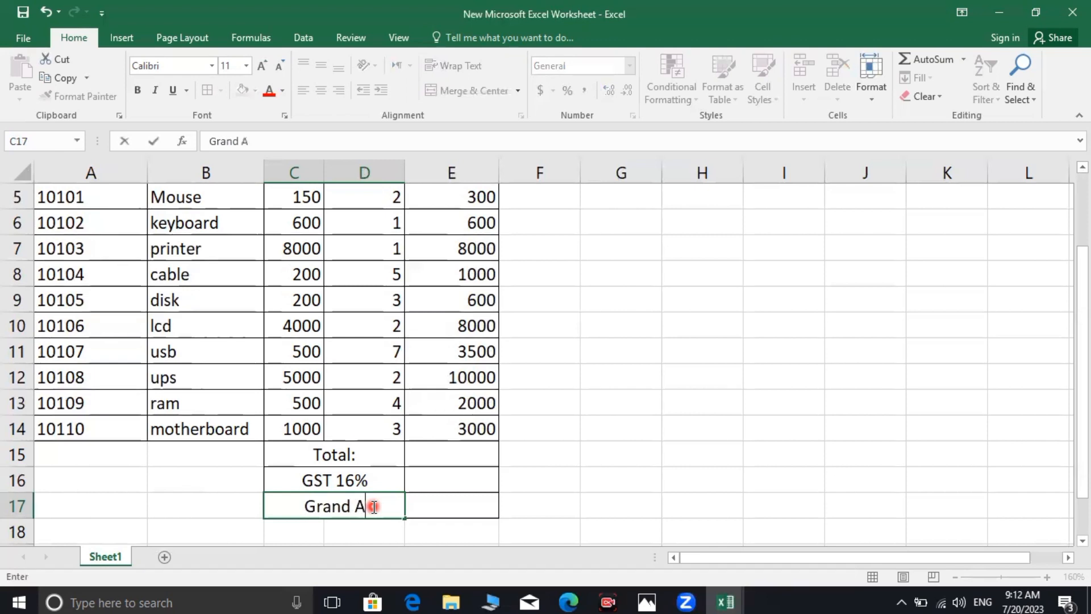
text(mont)
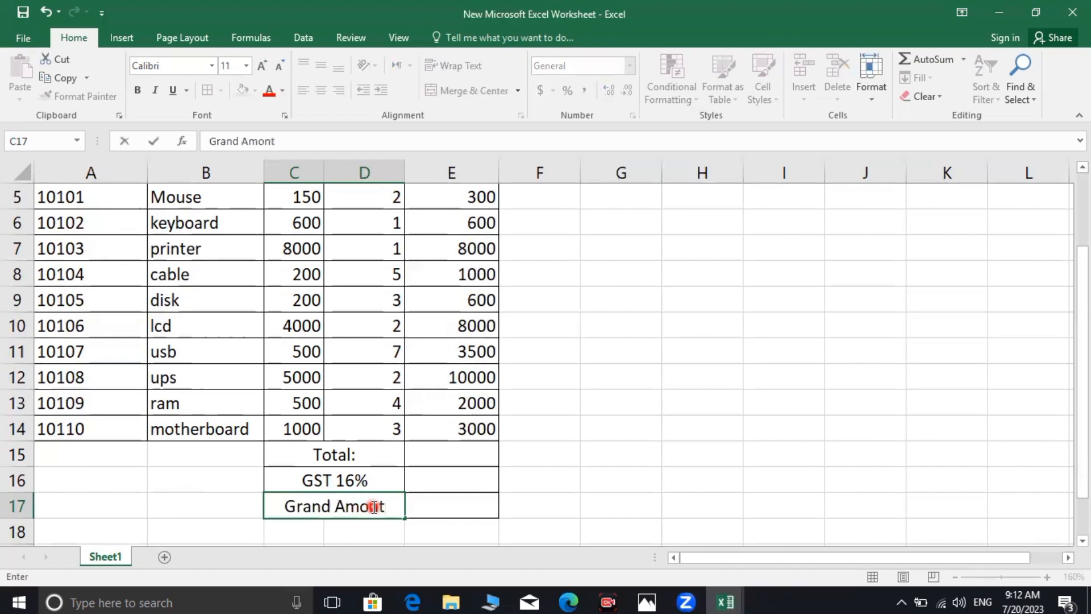
key(BackSpace)
key(BackSpace)
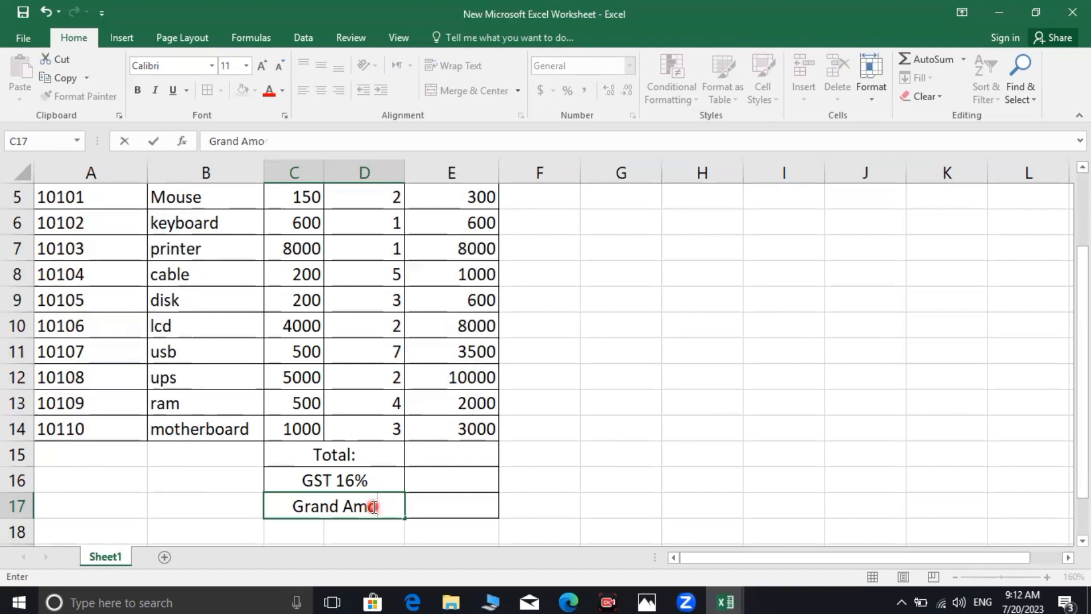
text(unt)
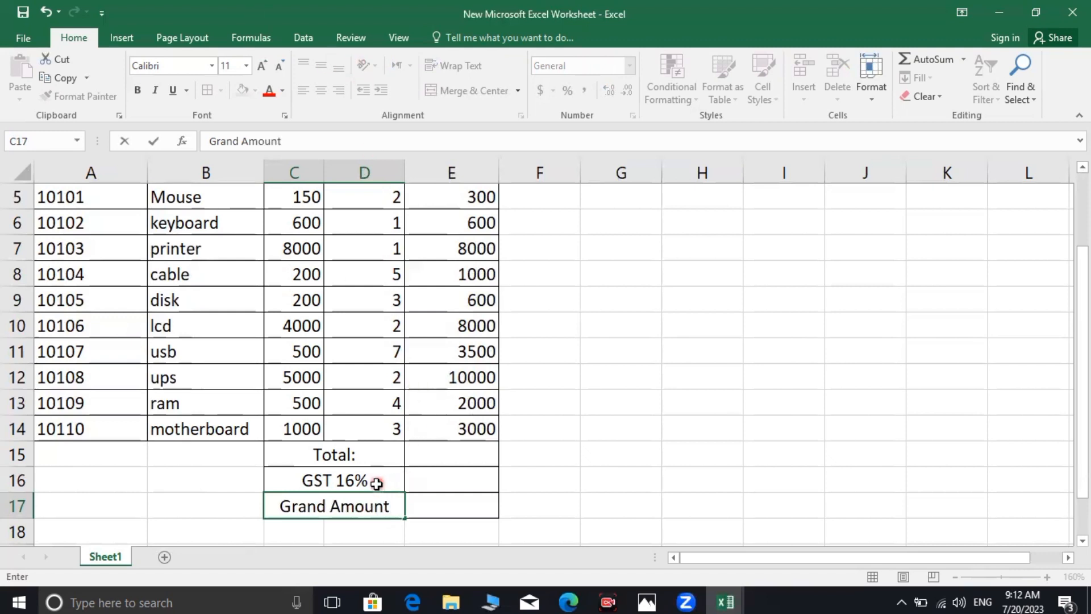
click(377, 484)
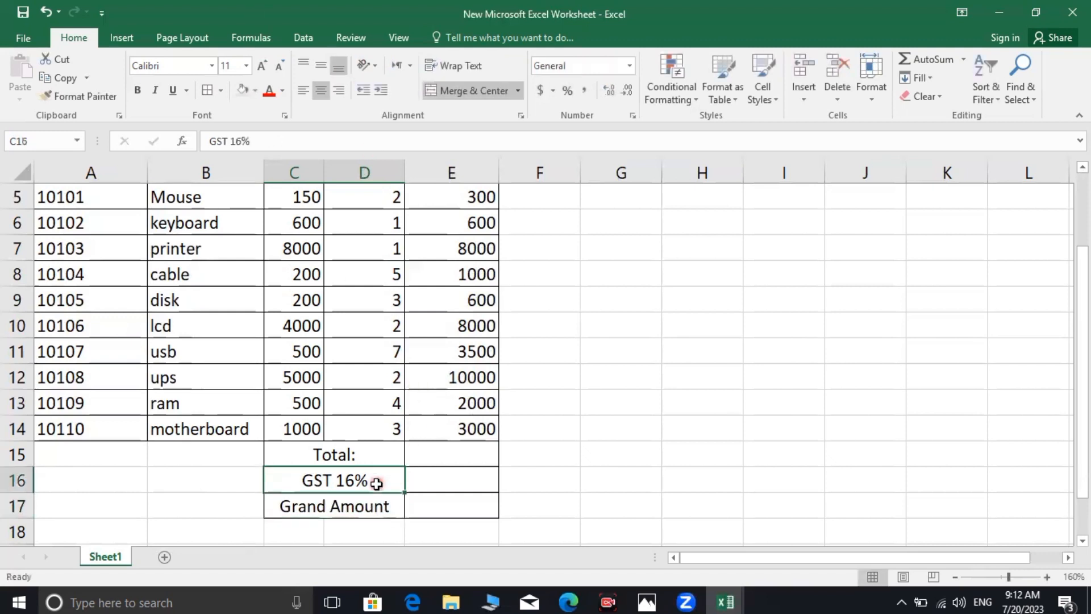
Step: Calculate the total of all item amounts in E15 with the formula =sum(E5:E14)
click(478, 452)
scroll(530, 462, up, 2)
scroll(512, 467, down, 3)
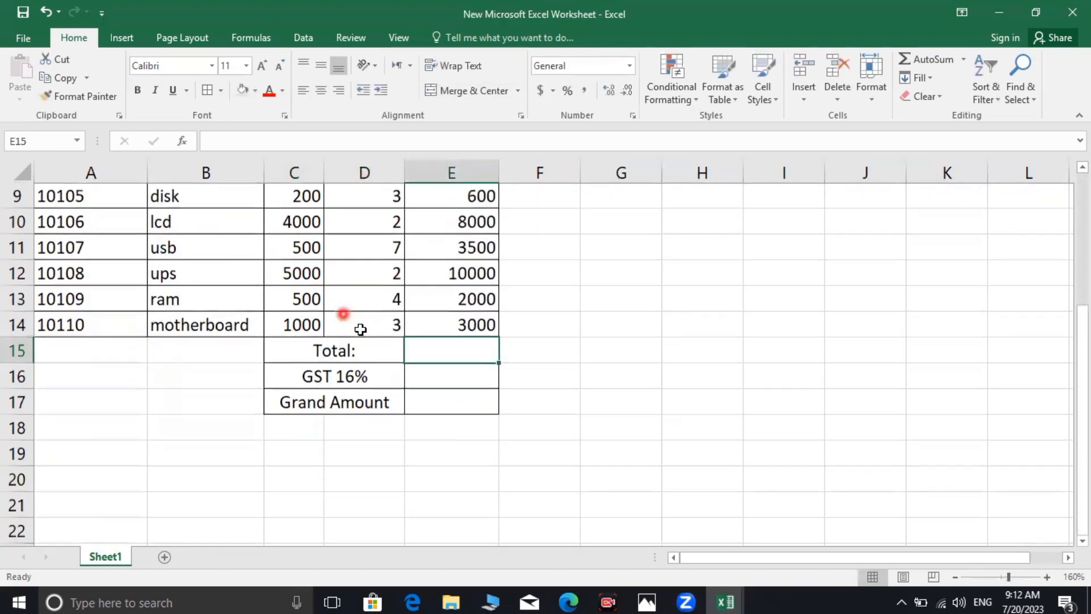
scroll(360, 329, up, 2)
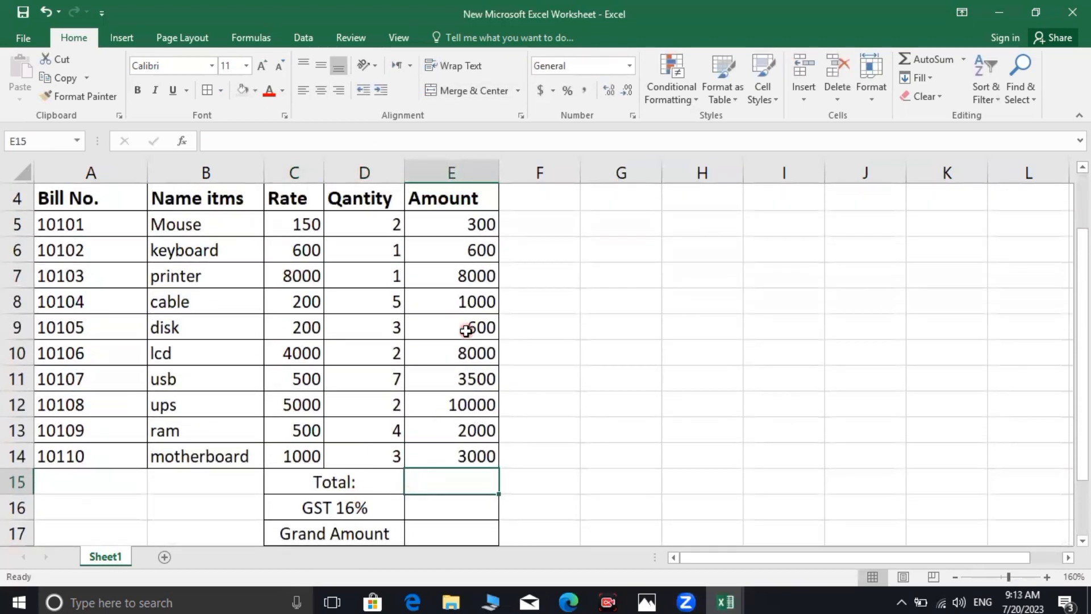
scroll(466, 331, up, 2)
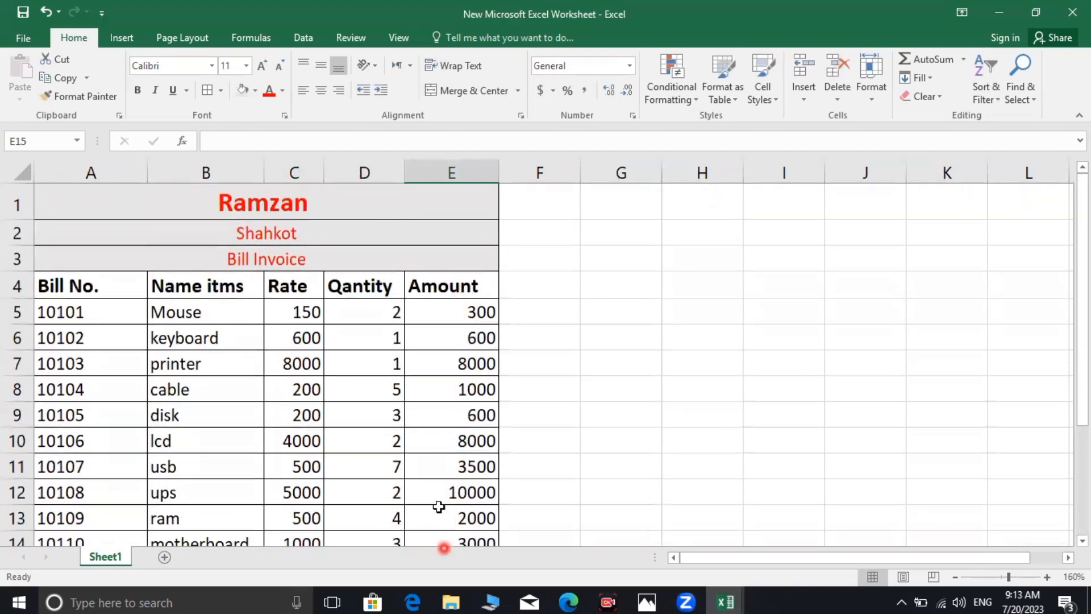
scroll(443, 455, down, 1)
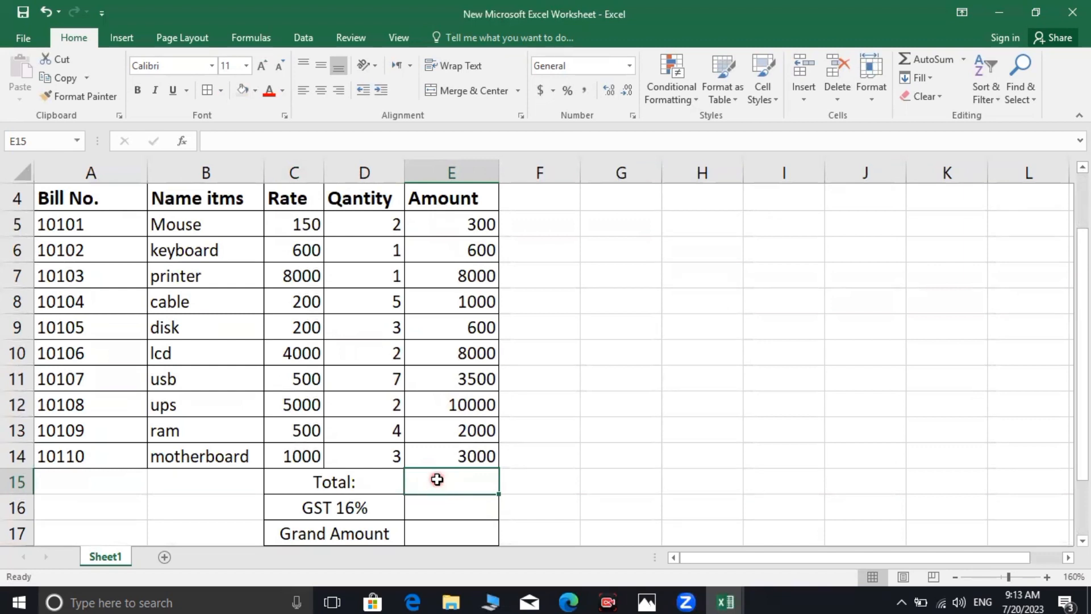
text(=)
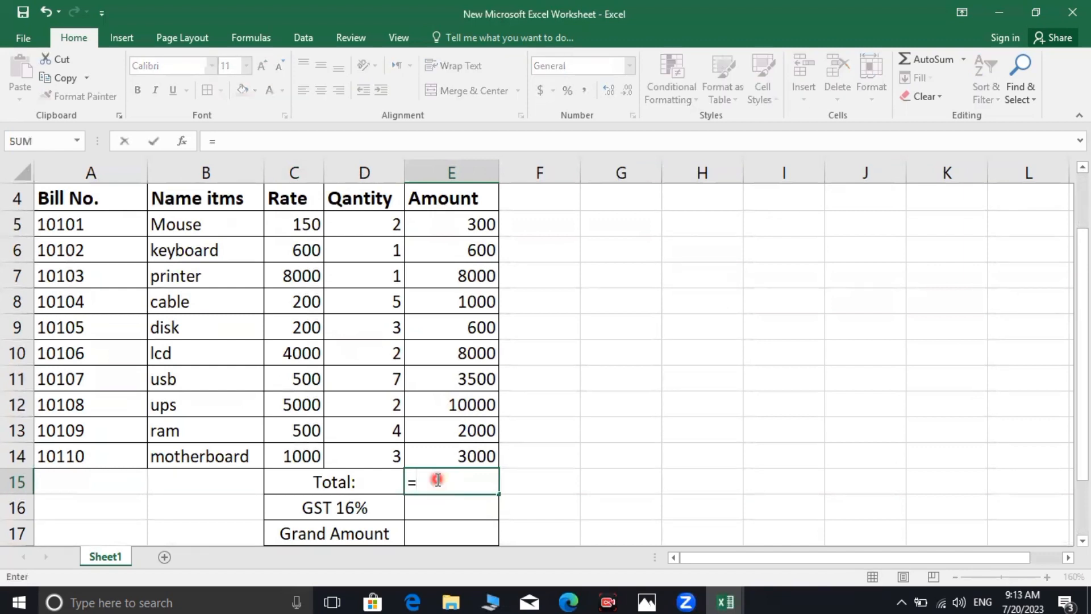
text(sum)
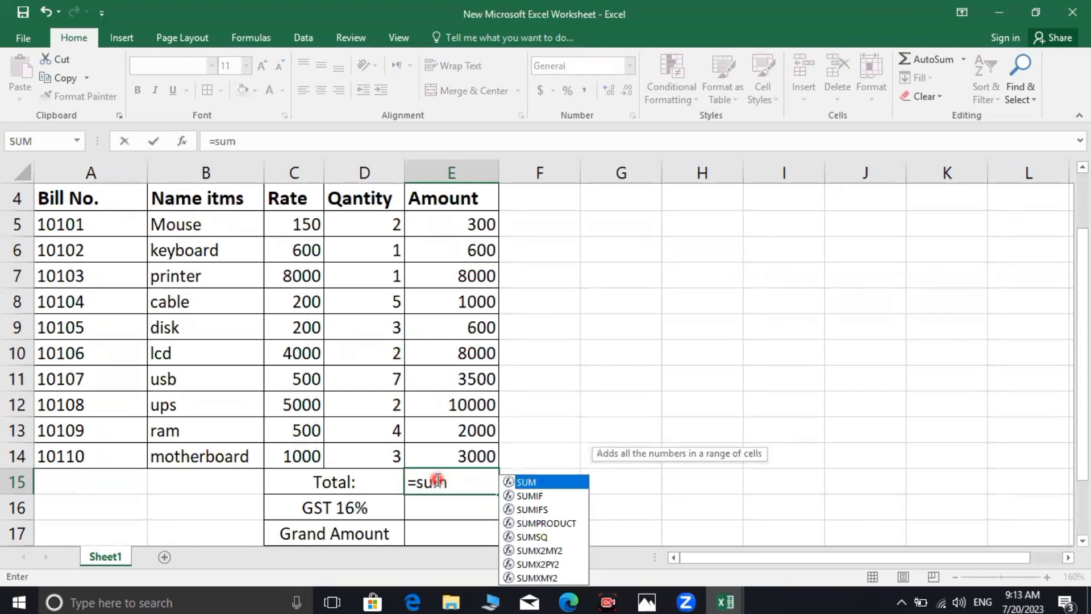
text(()
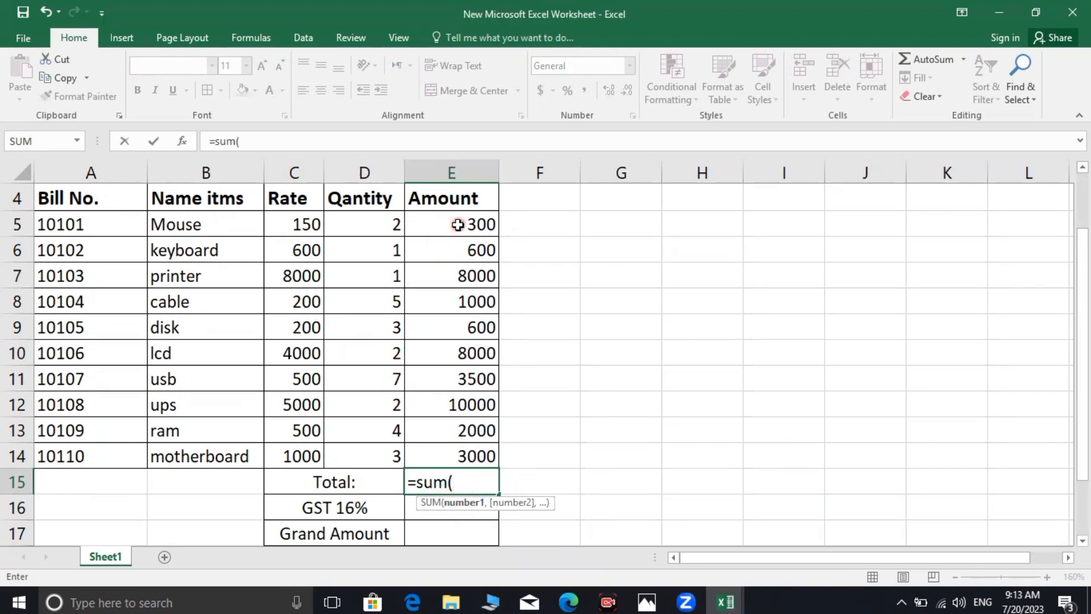
drag(458, 224, 482, 455)
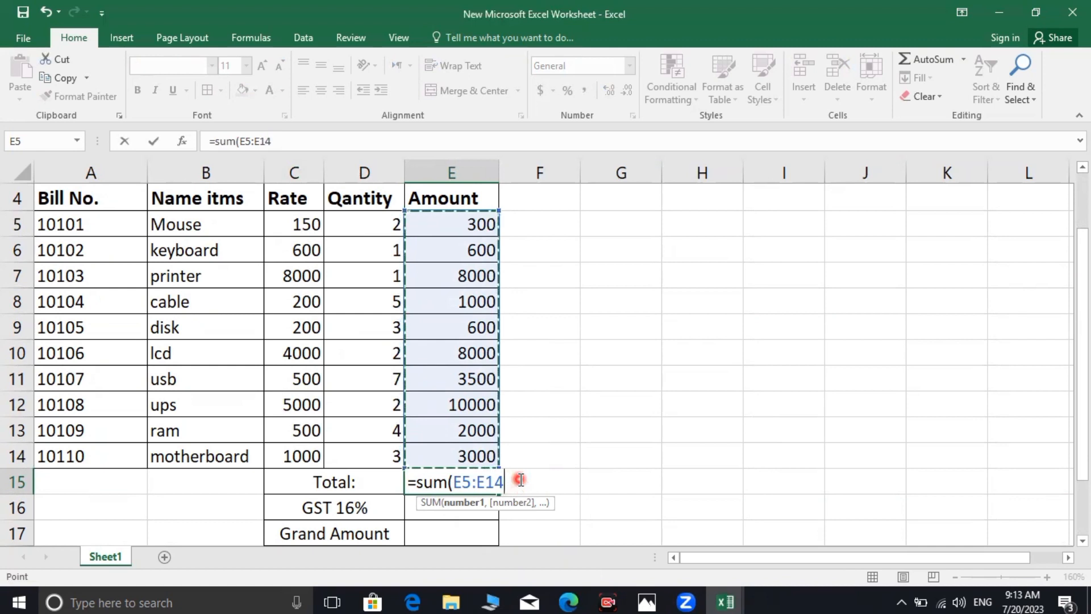
text())
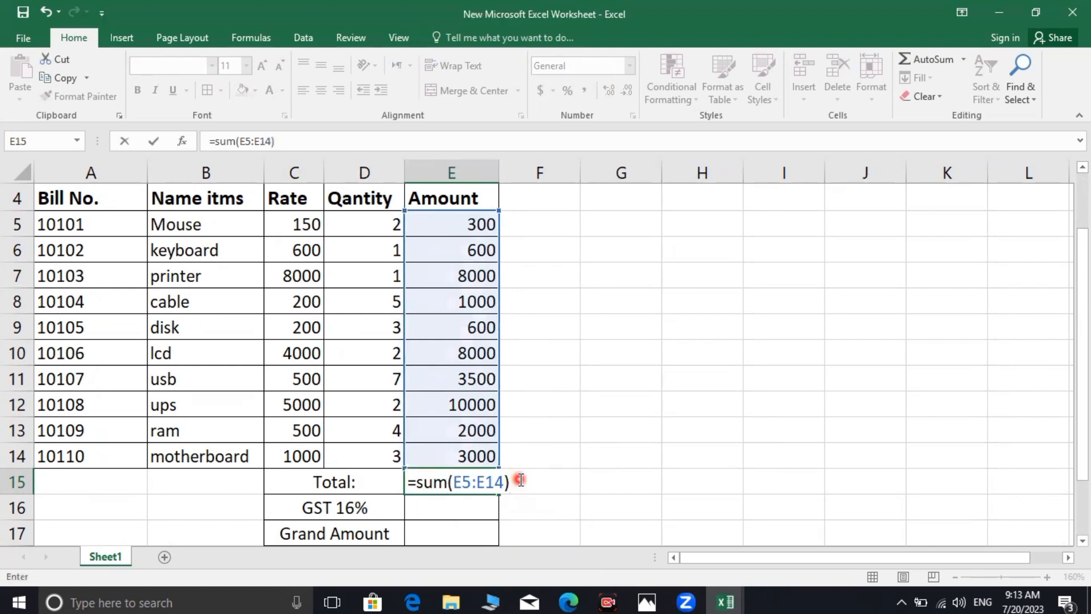
key(Return)
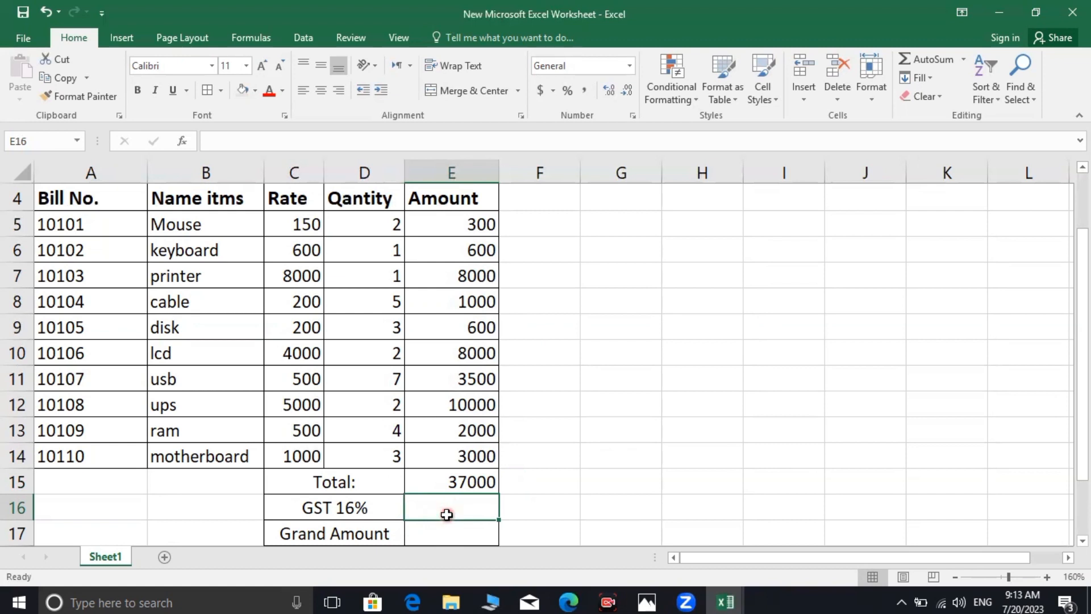
Step: Calculate the 16% GST on the total in E16 with the formula =E15*16/100
text(=)
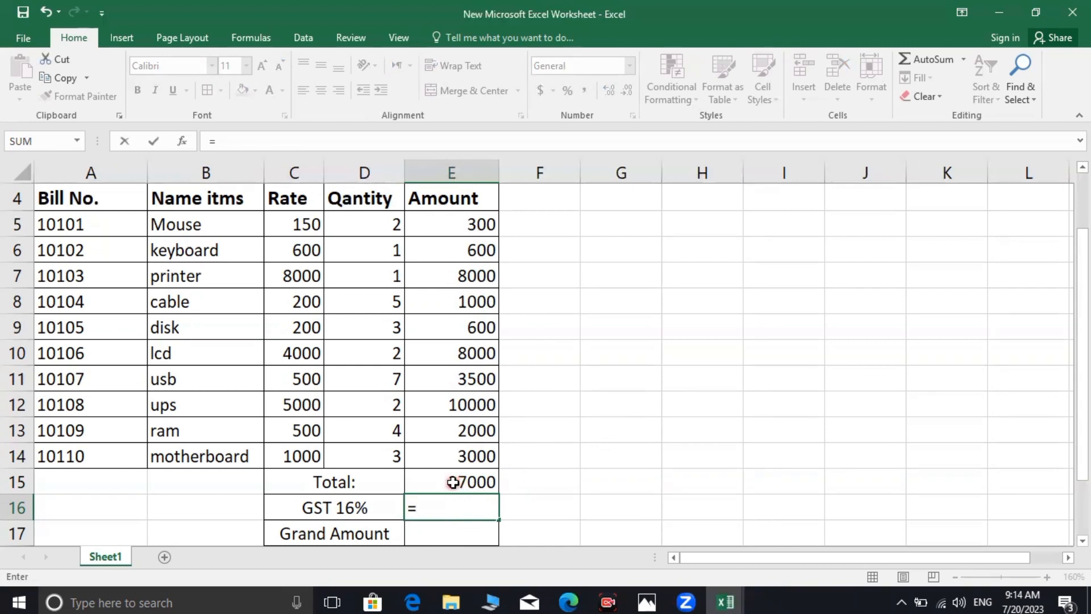
click(453, 482)
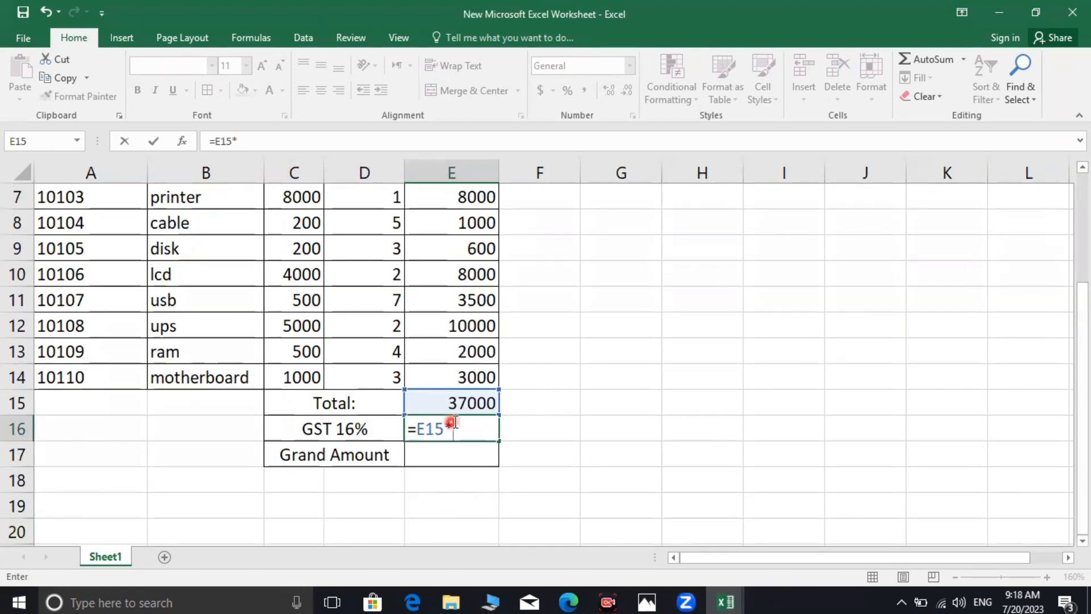
text(*)
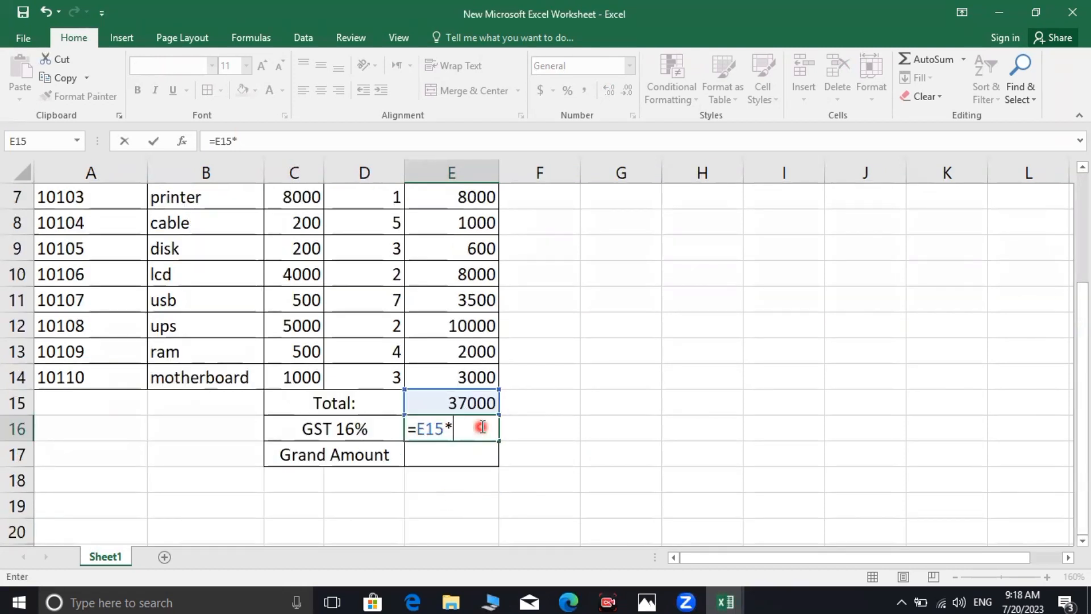
text(16)
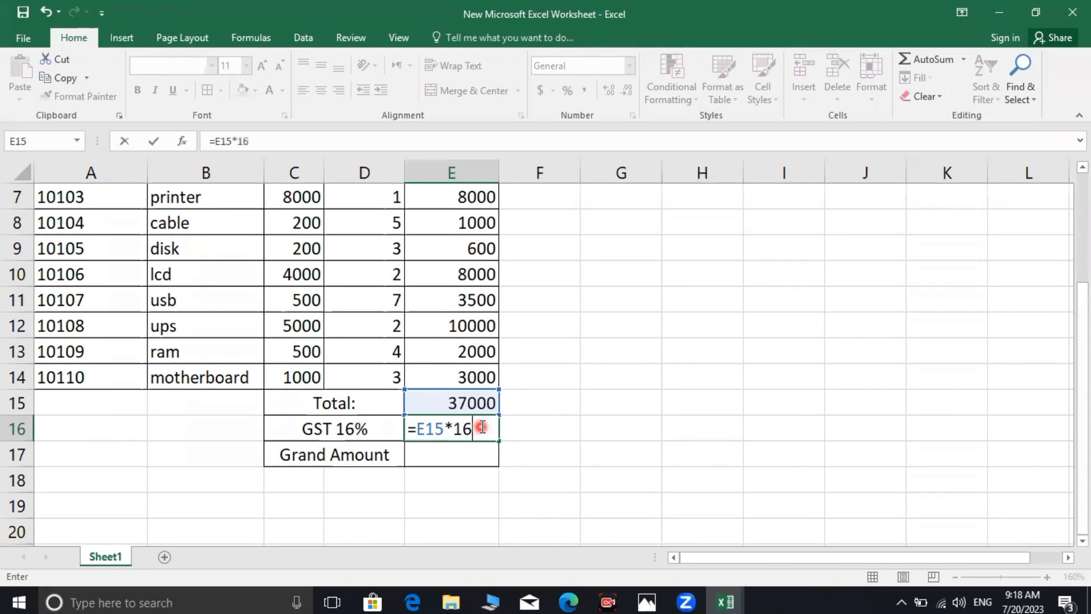
text(/100)
key(Return)
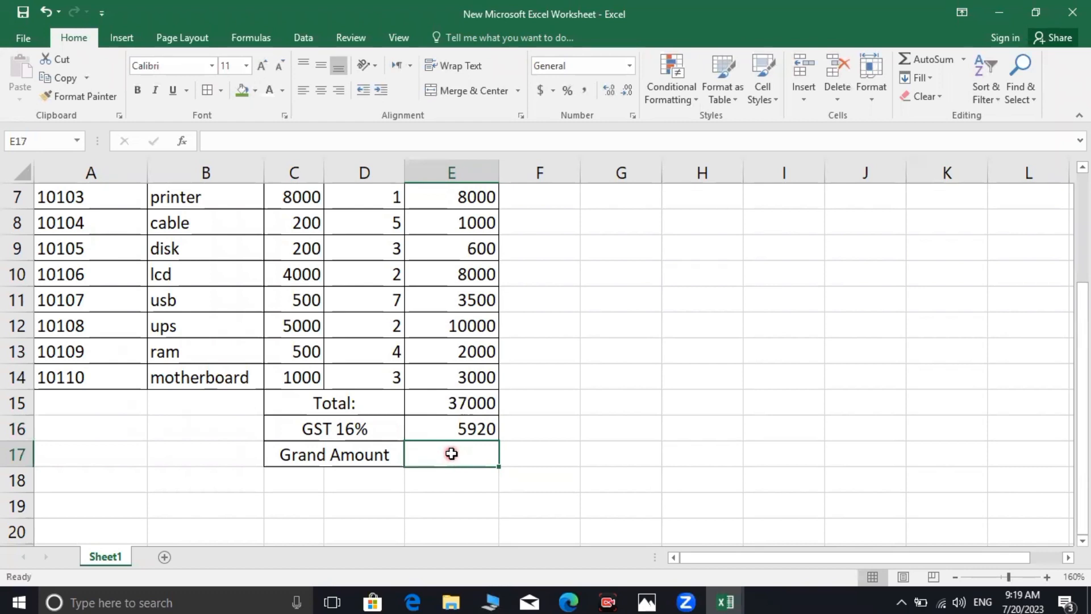
Step: Calculate the grand amount in E17 by subtracting the GST from the total with the formula =E15-E16
text(=)
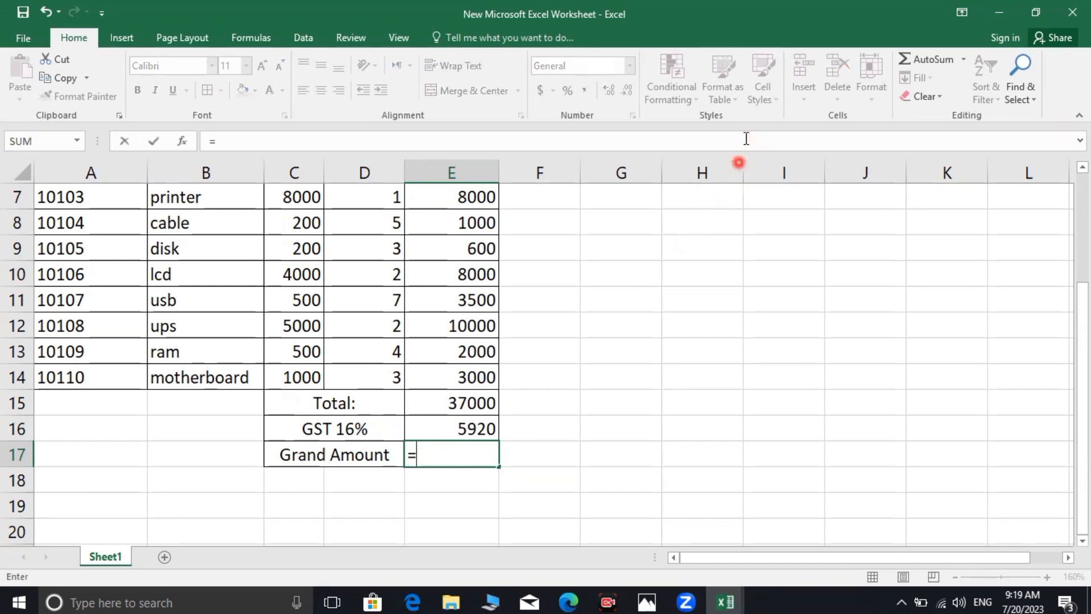
click(737, 184)
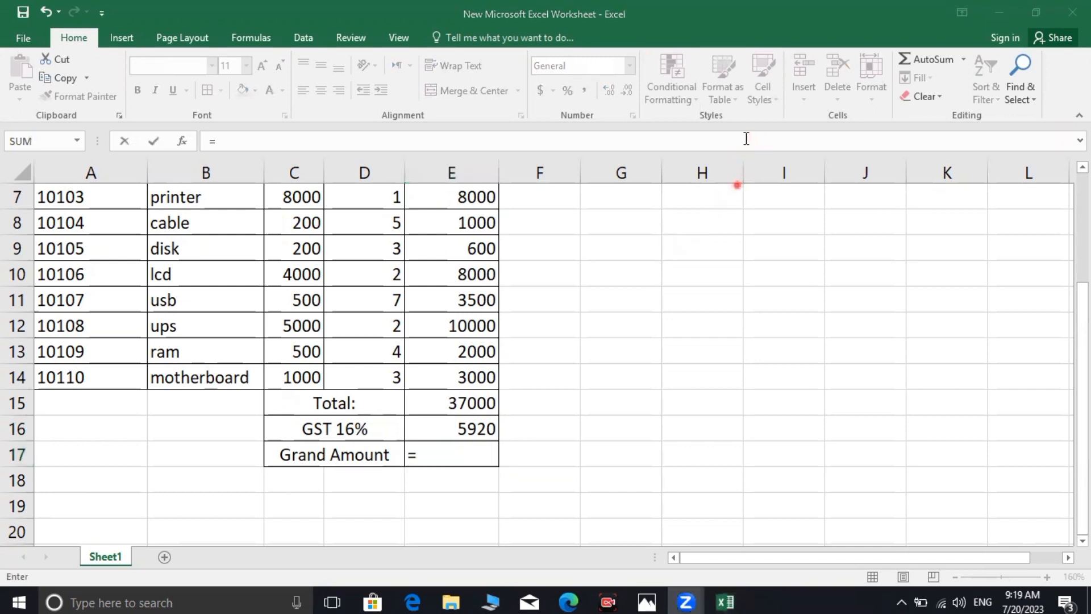
click(463, 405)
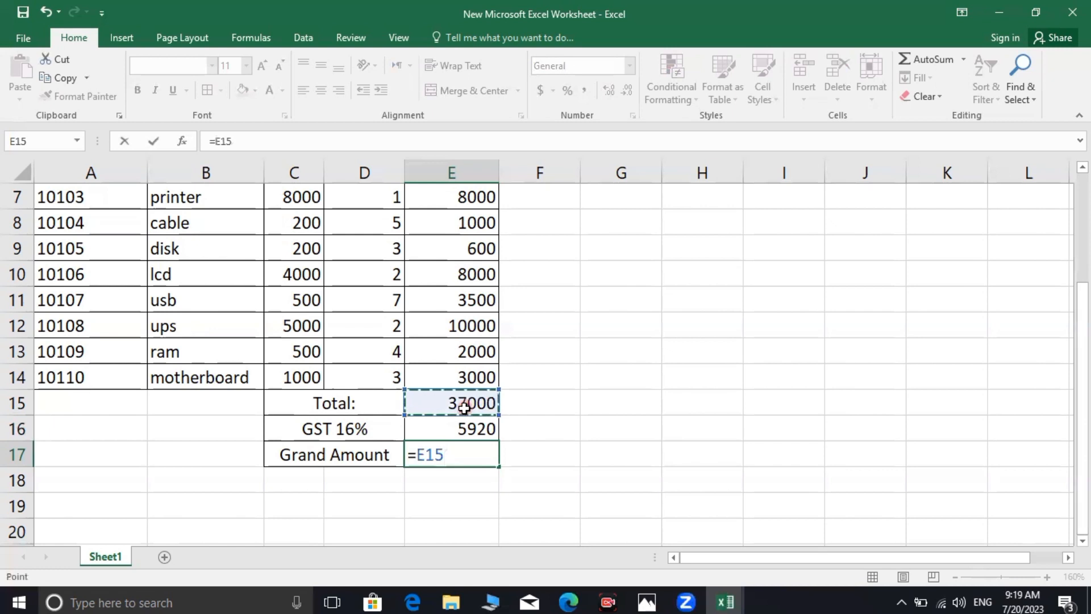
text(-)
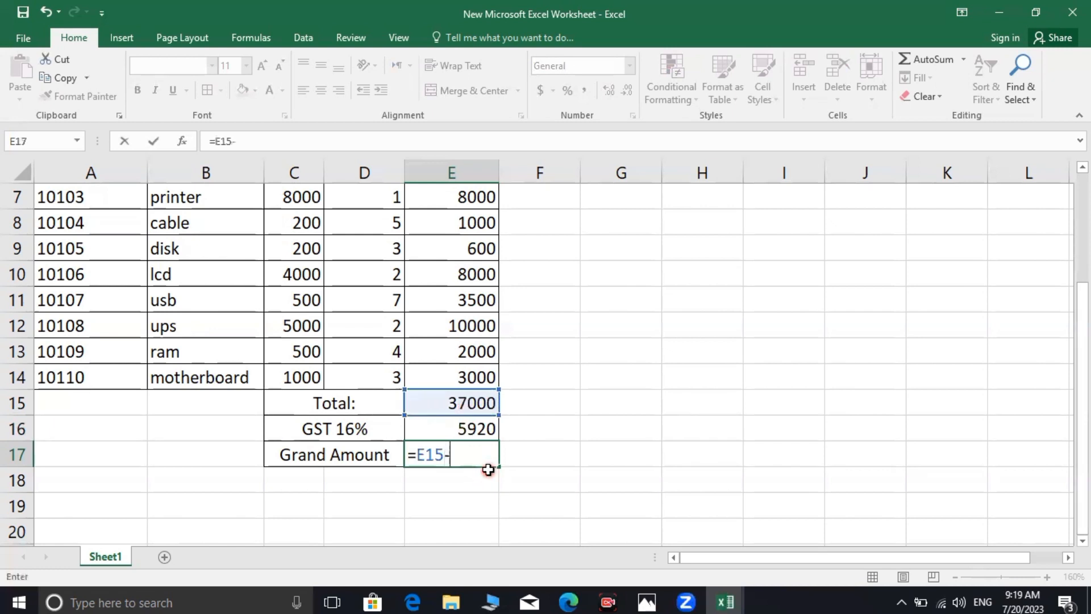
click(483, 429)
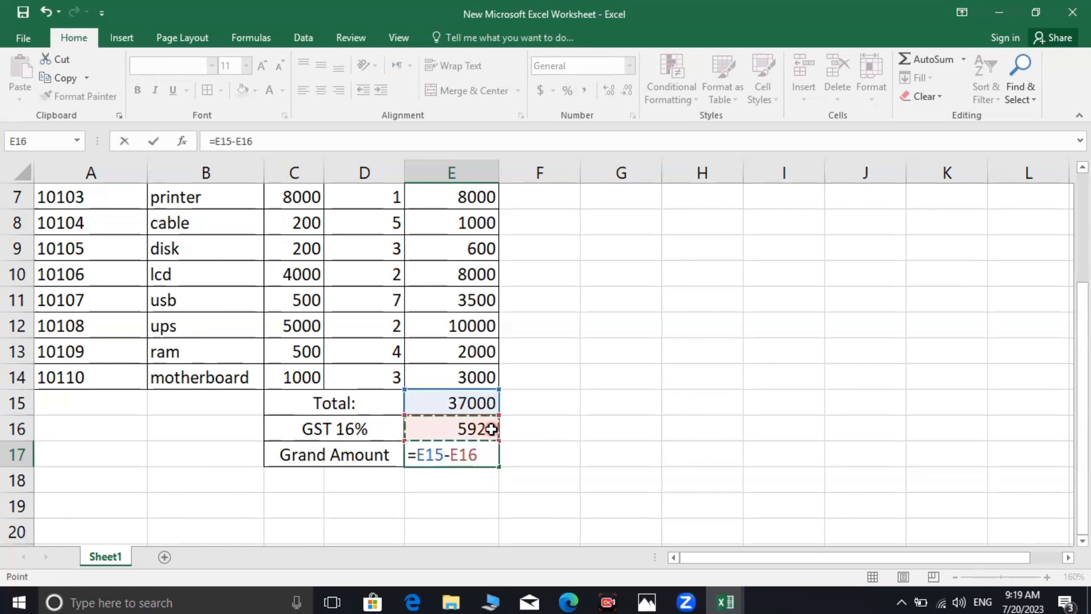
key(Return)
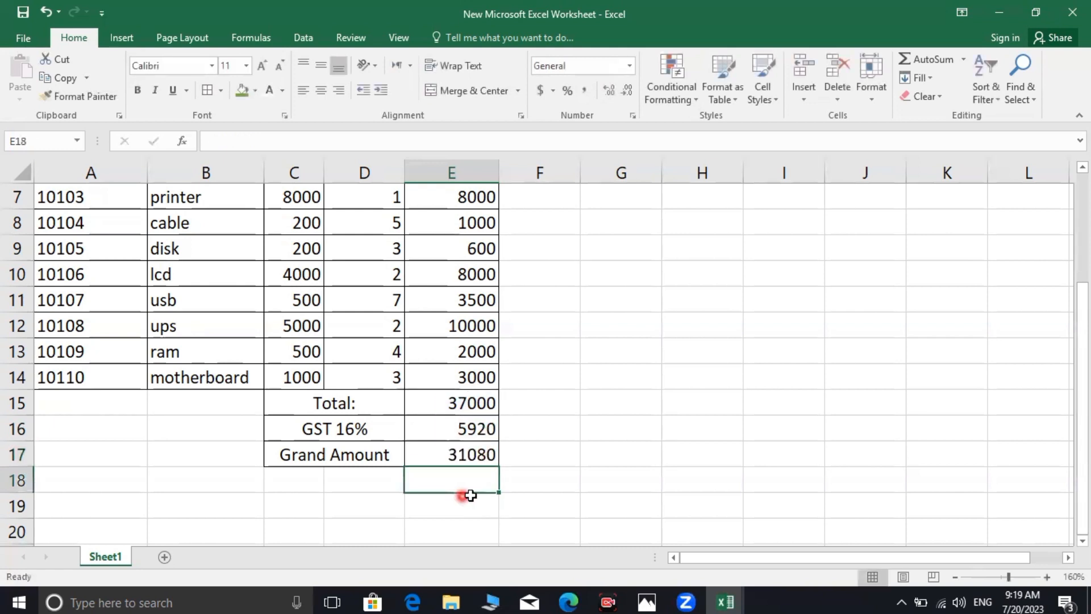
click(443, 459)
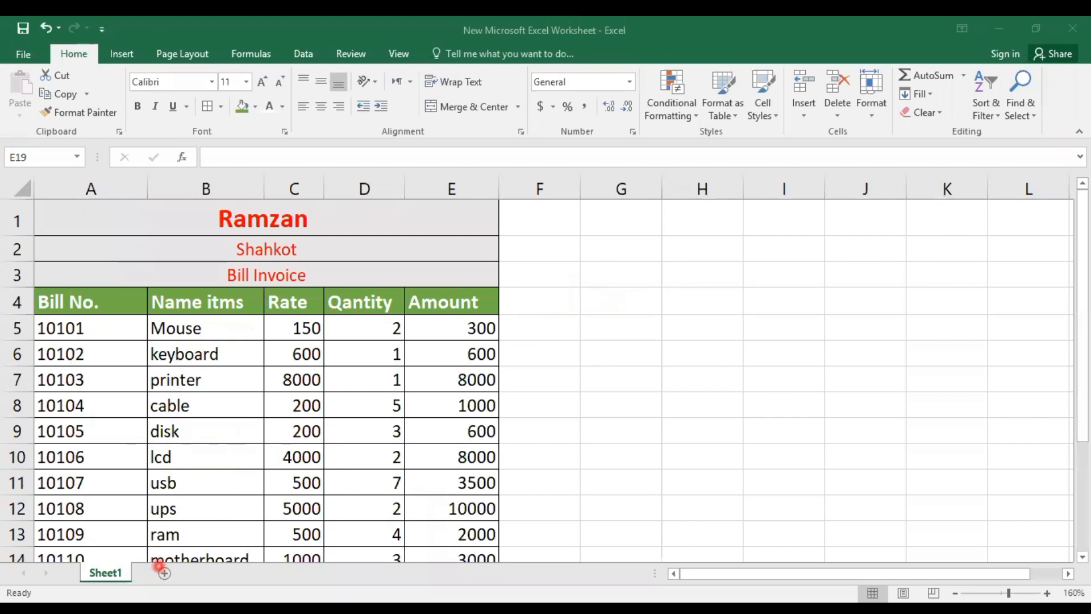
Step: Add a new worksheet after Sheet1 and set its zoom to 180%
click(169, 577)
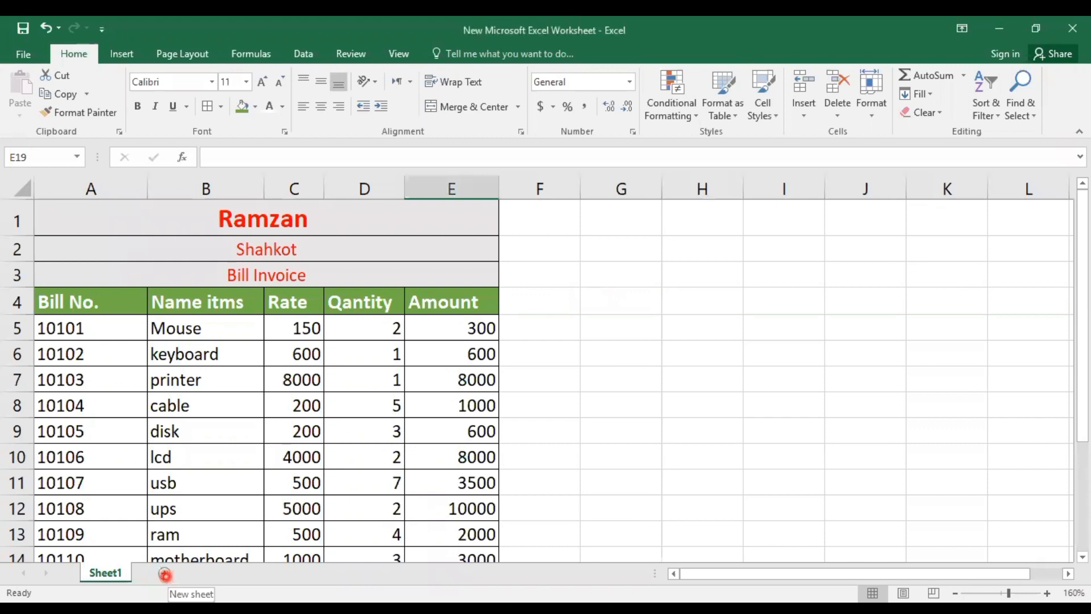
click(165, 575)
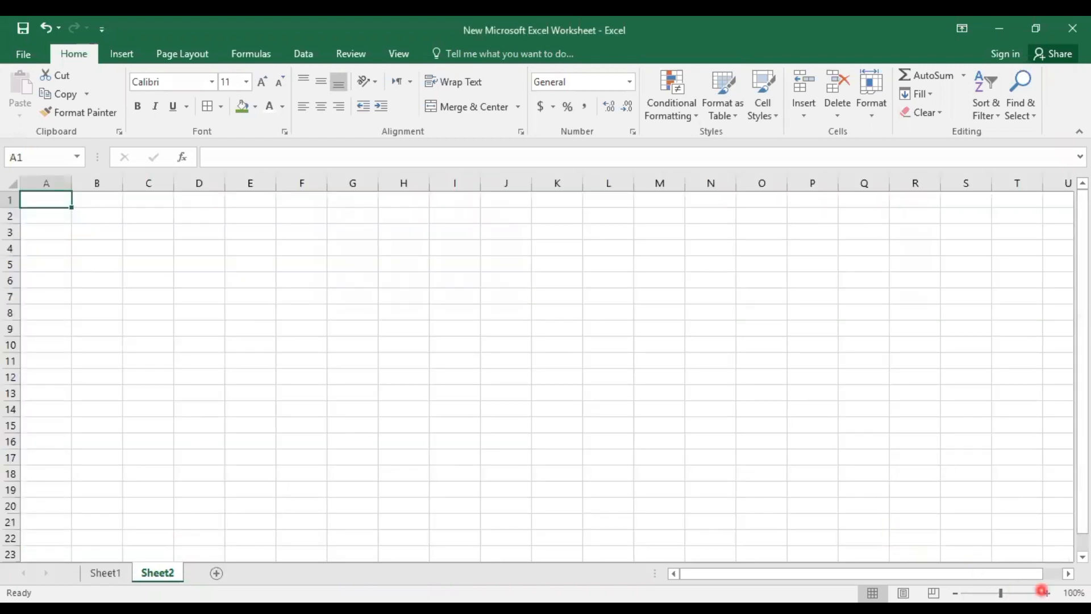
click(1046, 592)
click(1046, 593)
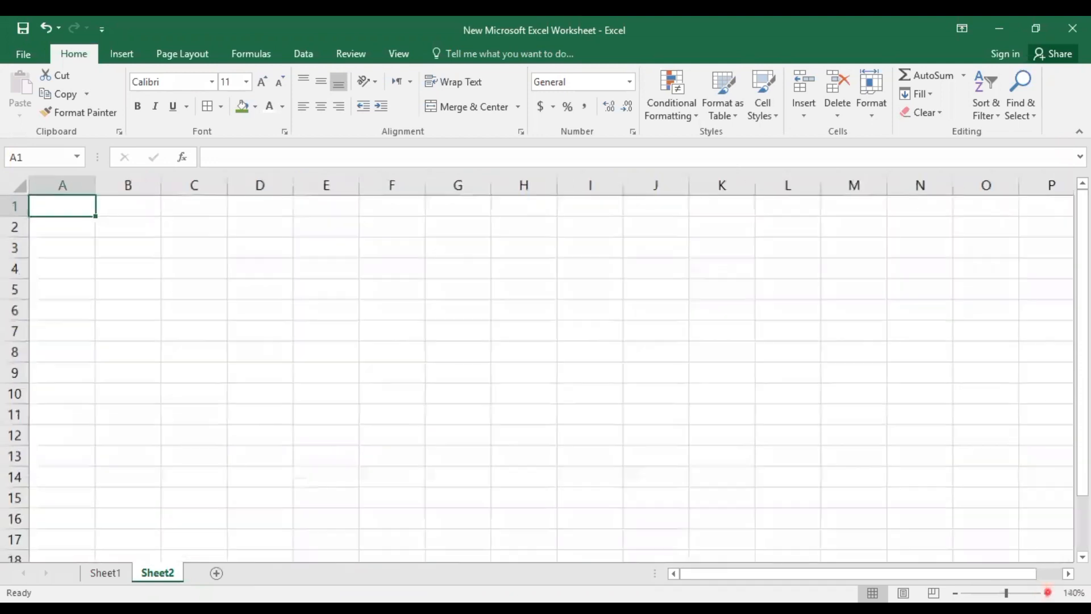
click(1046, 592)
click(1047, 592)
click(1047, 592)
click(1048, 592)
click(1048, 592)
click(1048, 592)
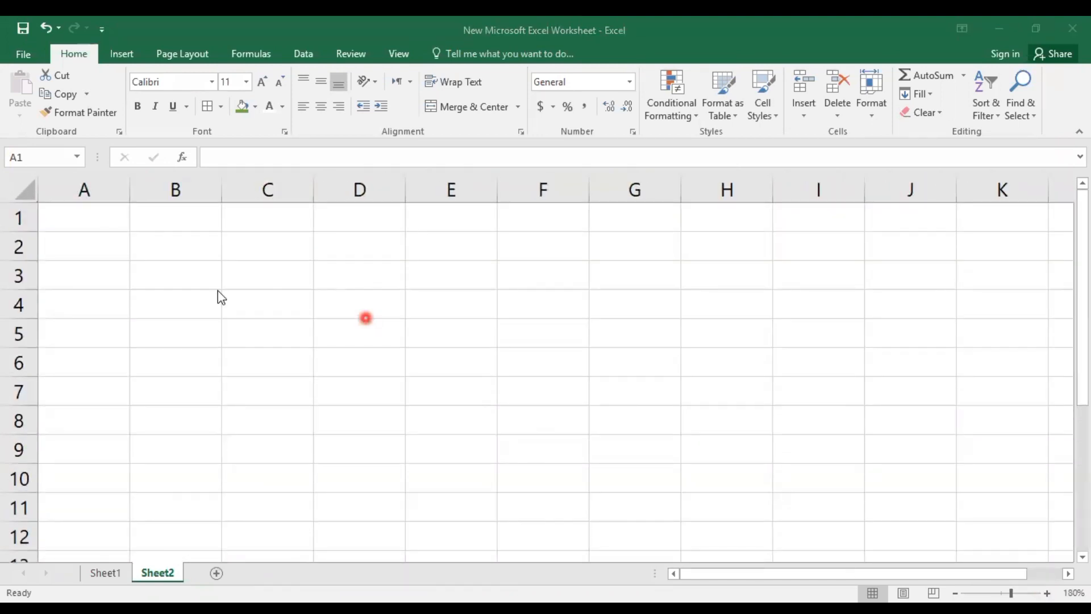
Step: Merge and center columns A through F separately in each of rows 1, 2 and 3
click(116, 221)
drag(108, 226, 532, 222)
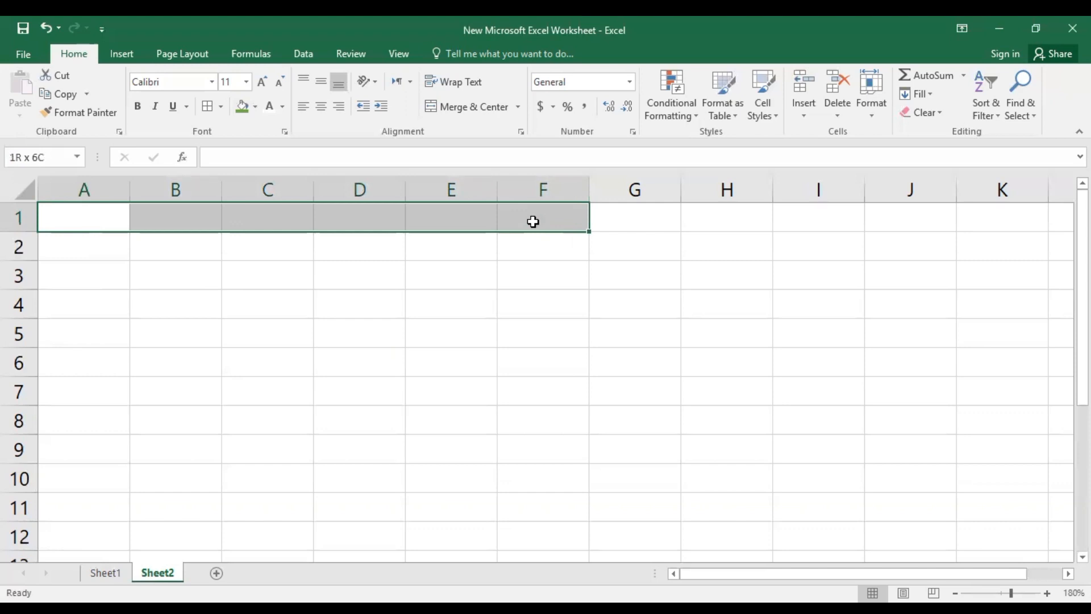
drag(512, 216, 511, 214)
click(469, 107)
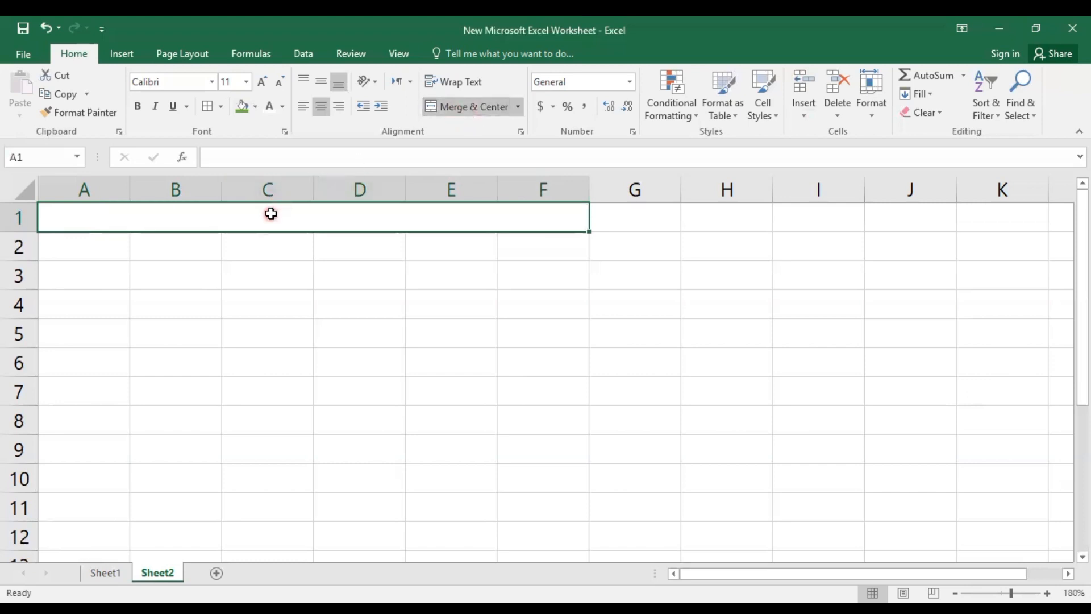
click(110, 252)
drag(109, 252, 538, 244)
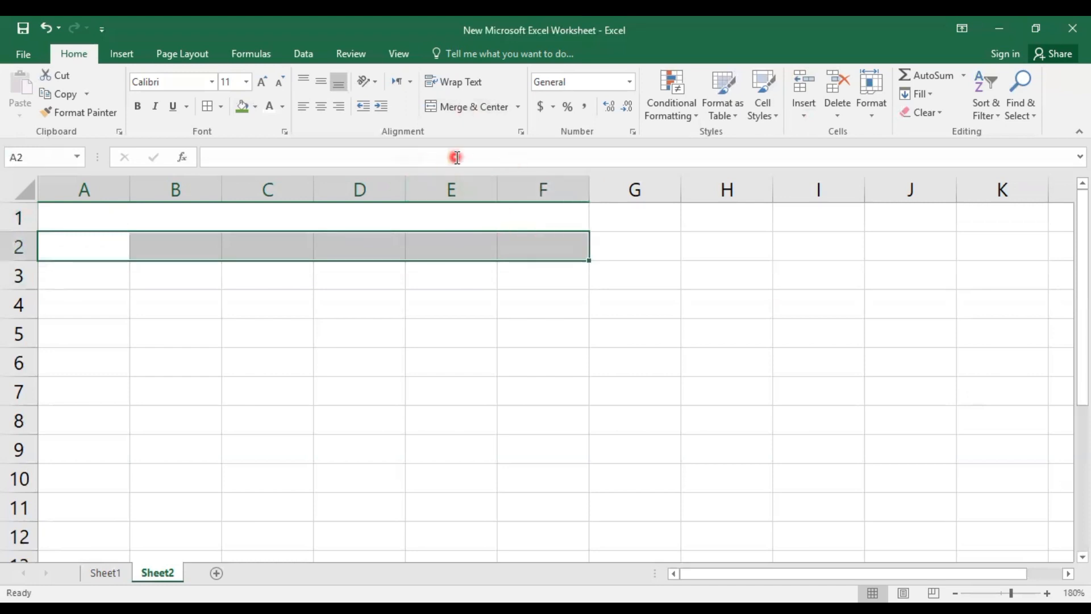
click(480, 107)
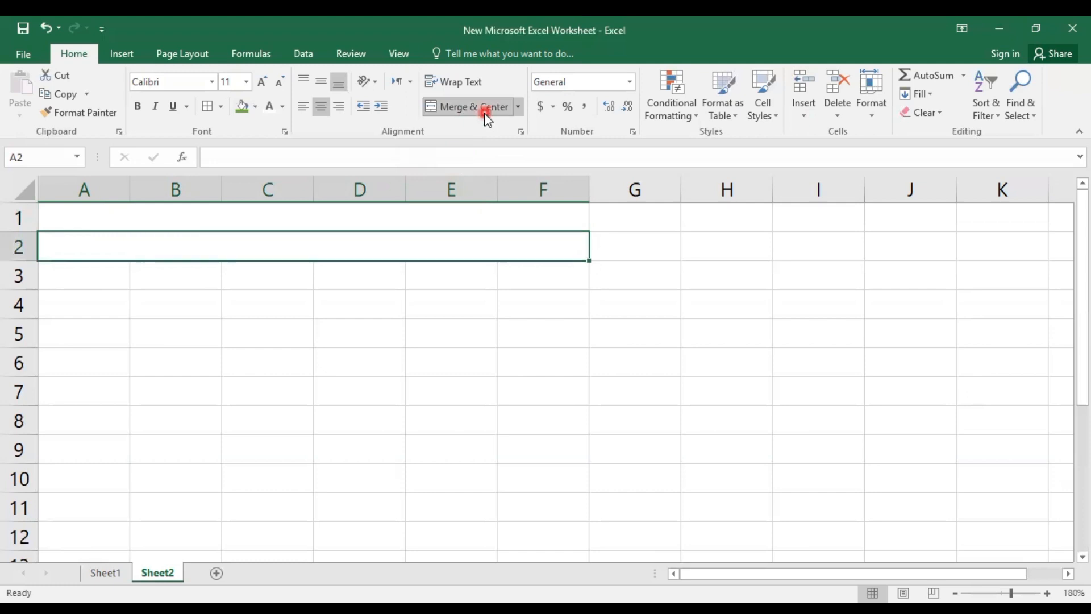
click(357, 284)
drag(105, 272, 518, 272)
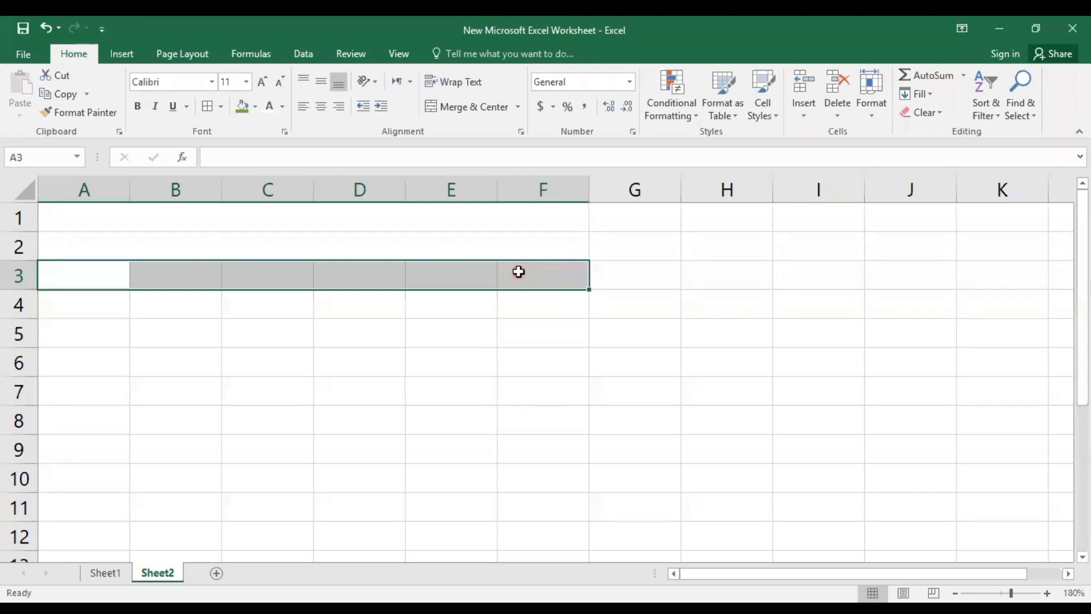
click(478, 111)
click(387, 316)
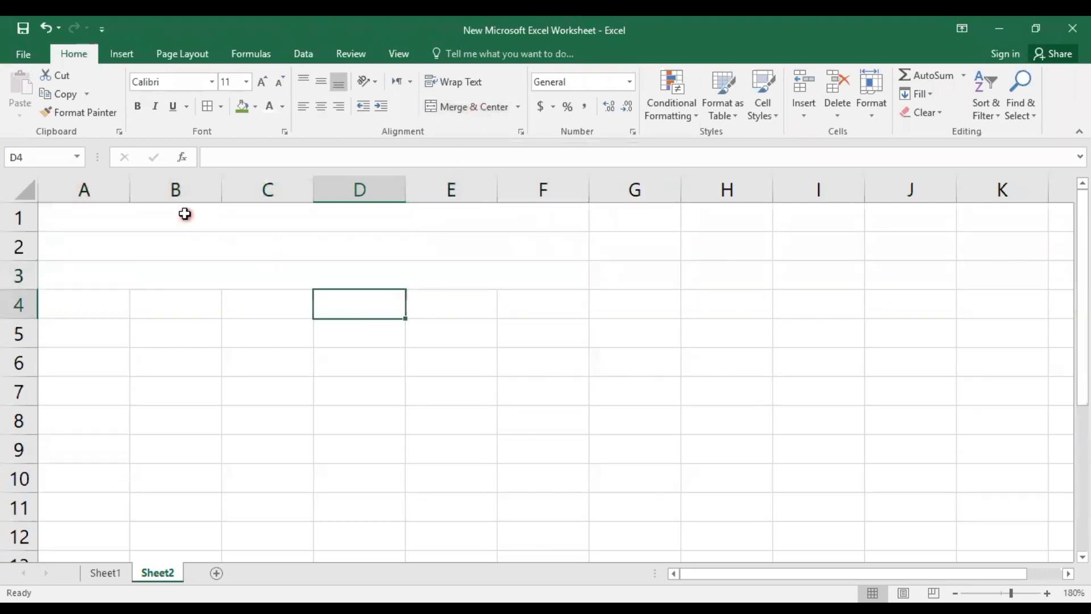
Step: Enter "ABC" in the merged row 2 and "Faisalabad" in the merged row 3
click(185, 213)
click(199, 254)
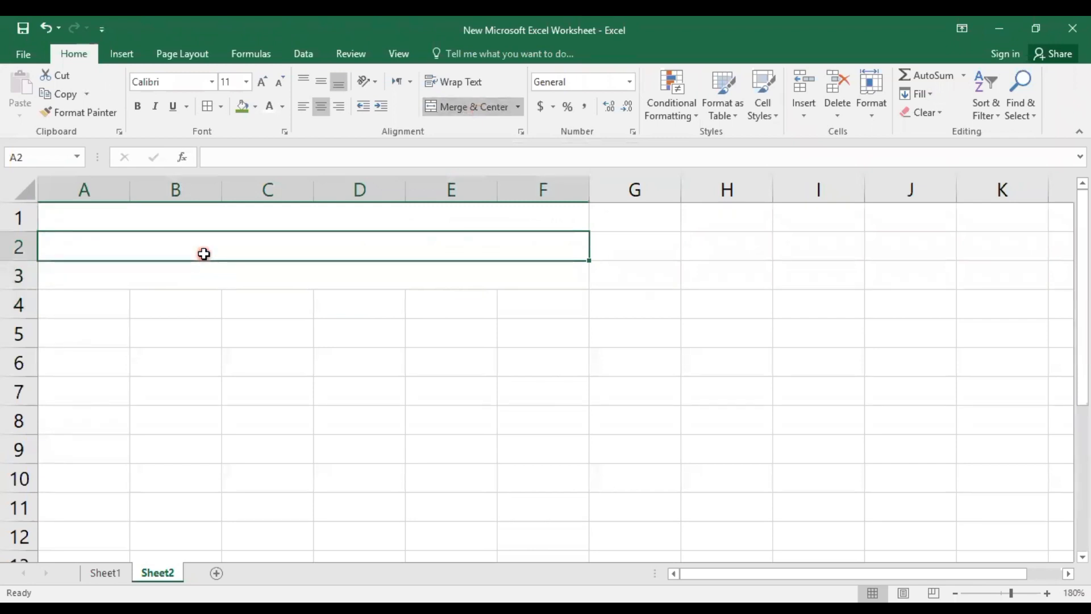
click(204, 254)
text(A)
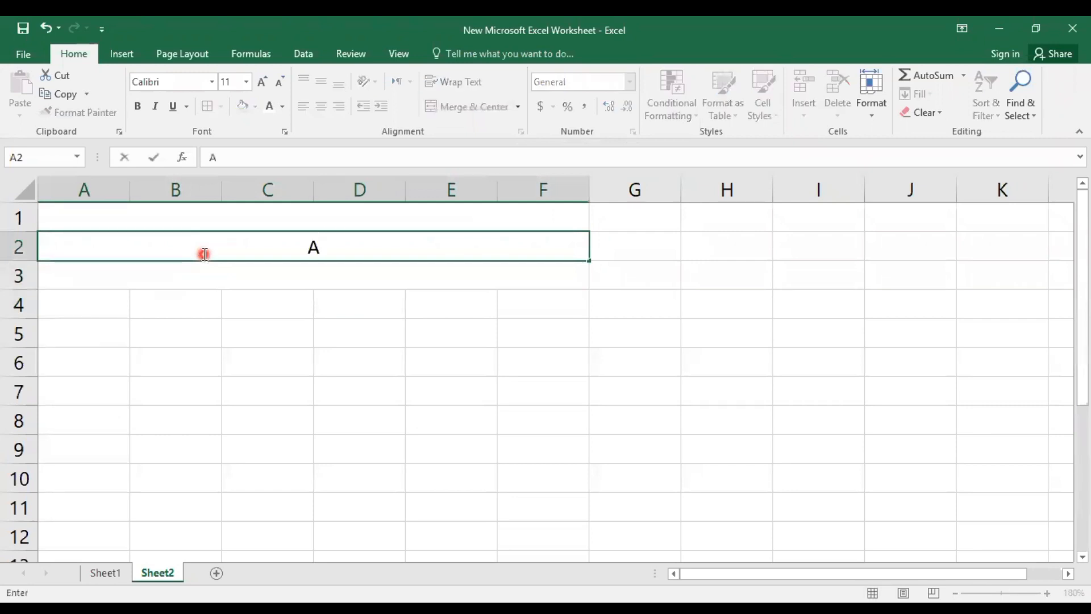
text(BC)
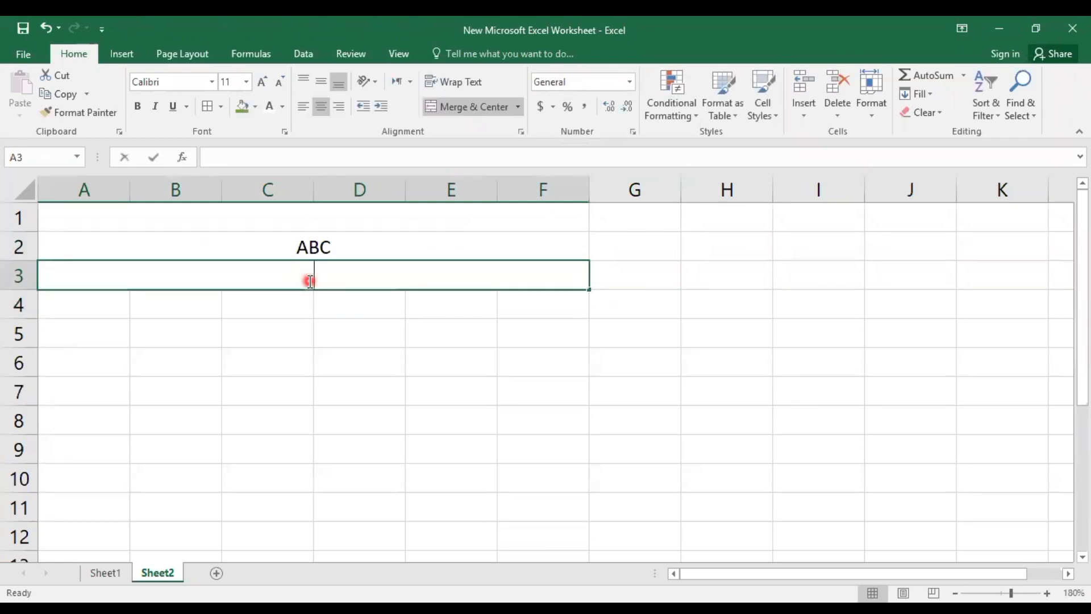
text(Faisa)
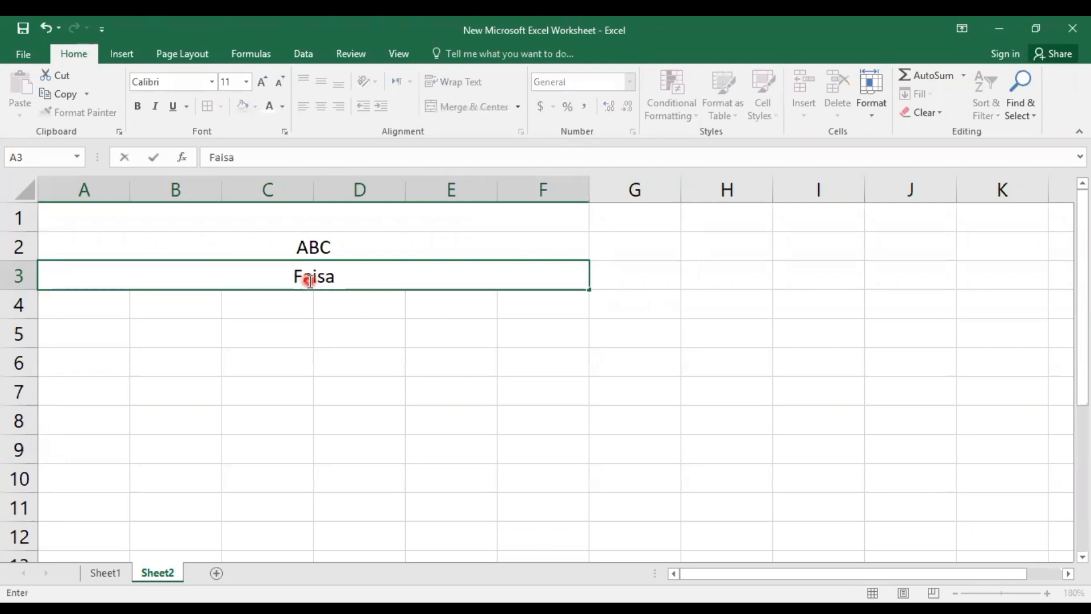
text(labad)
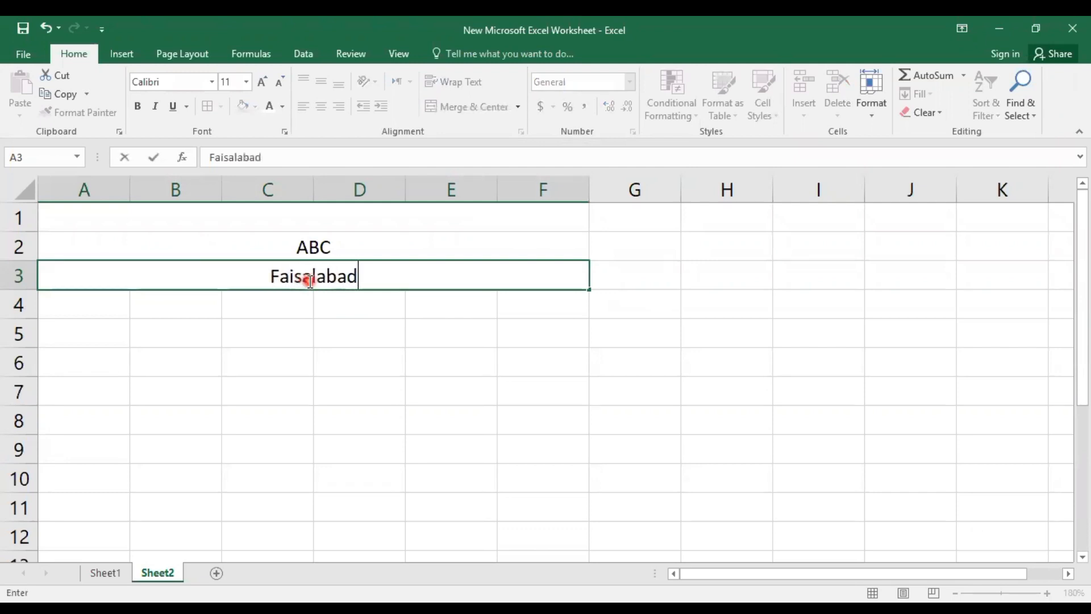
click(316, 311)
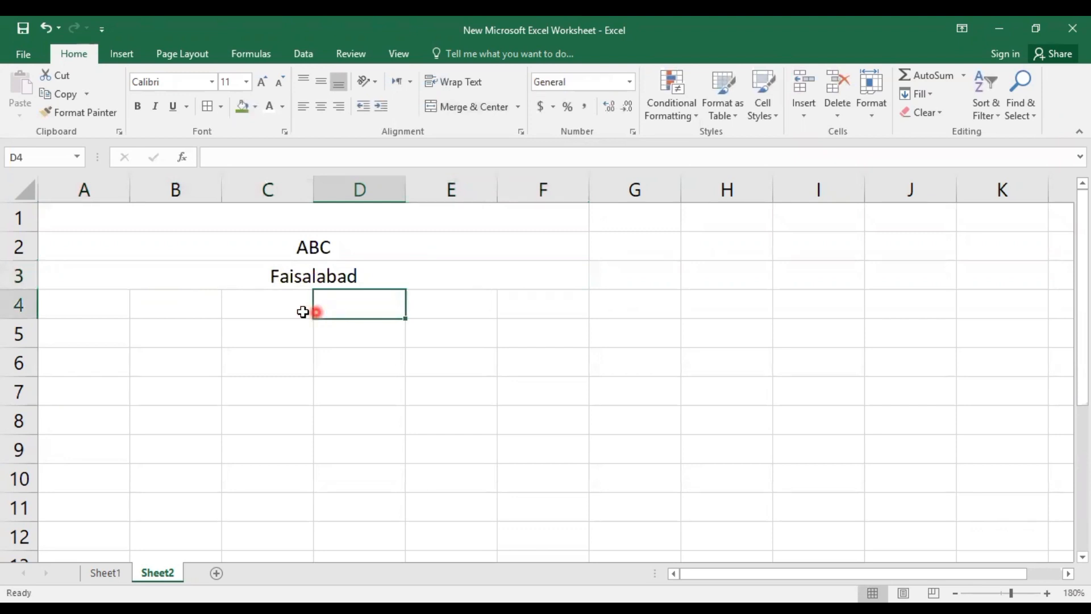
Step: Merge and center A4:F4 and enter the title "Monthly salary Slip" in it
drag(112, 311, 545, 308)
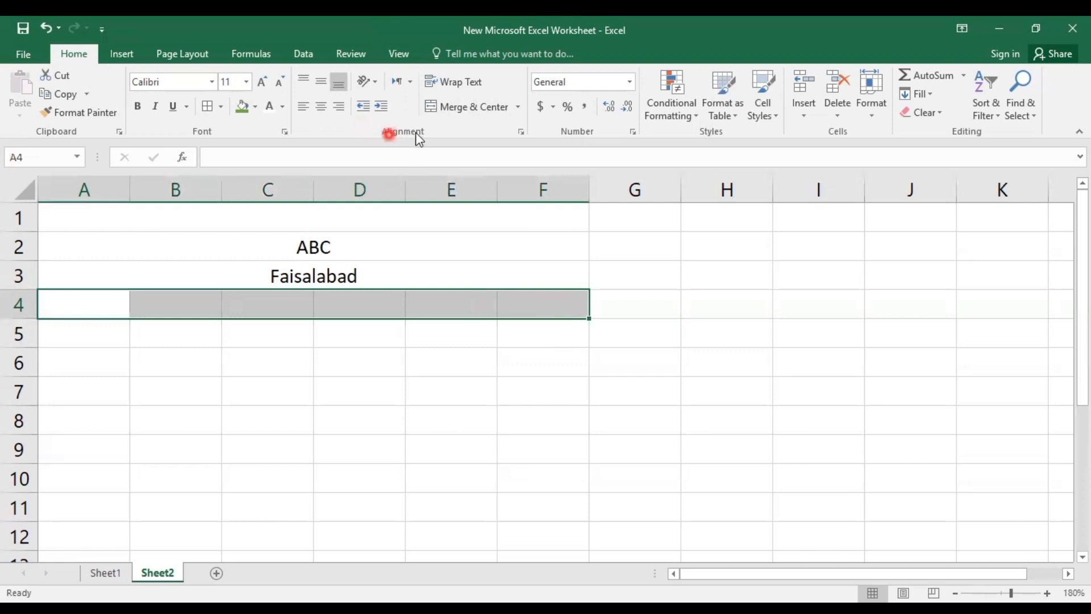
click(453, 114)
click(406, 311)
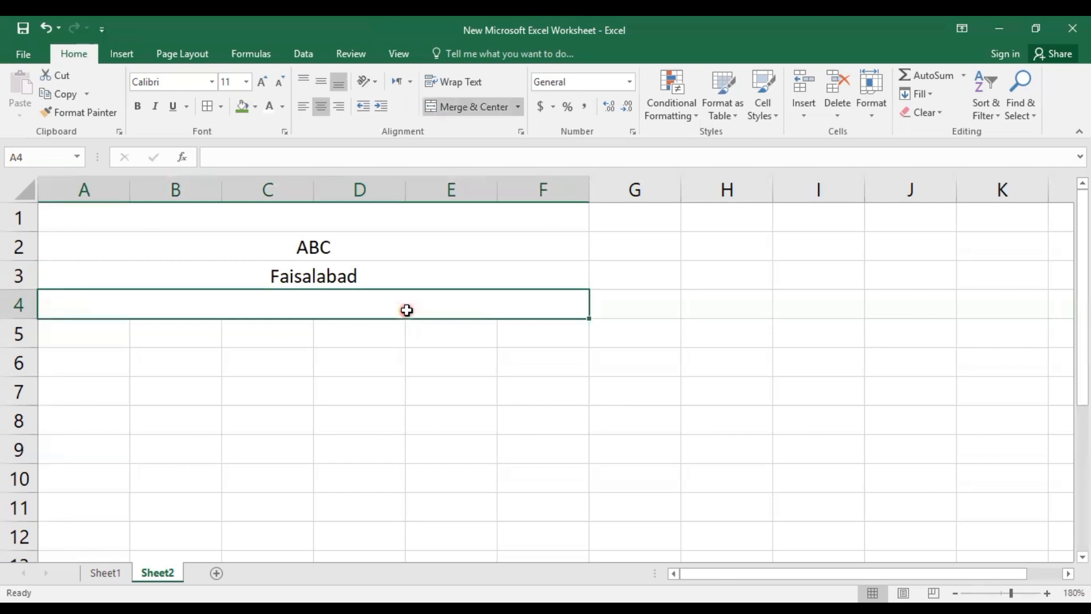
text(Month)
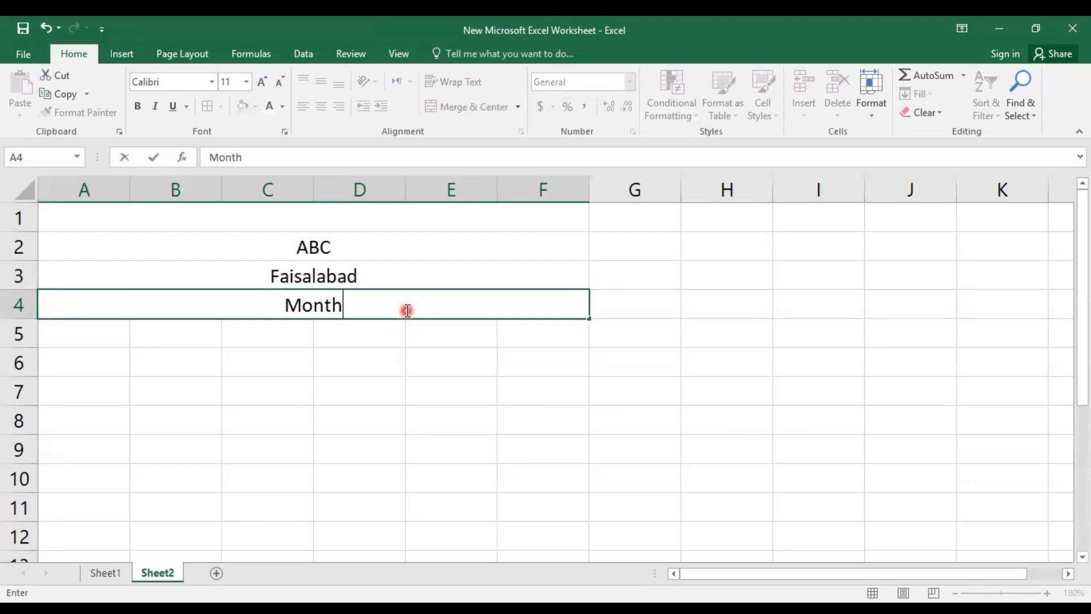
text(ly slarey)
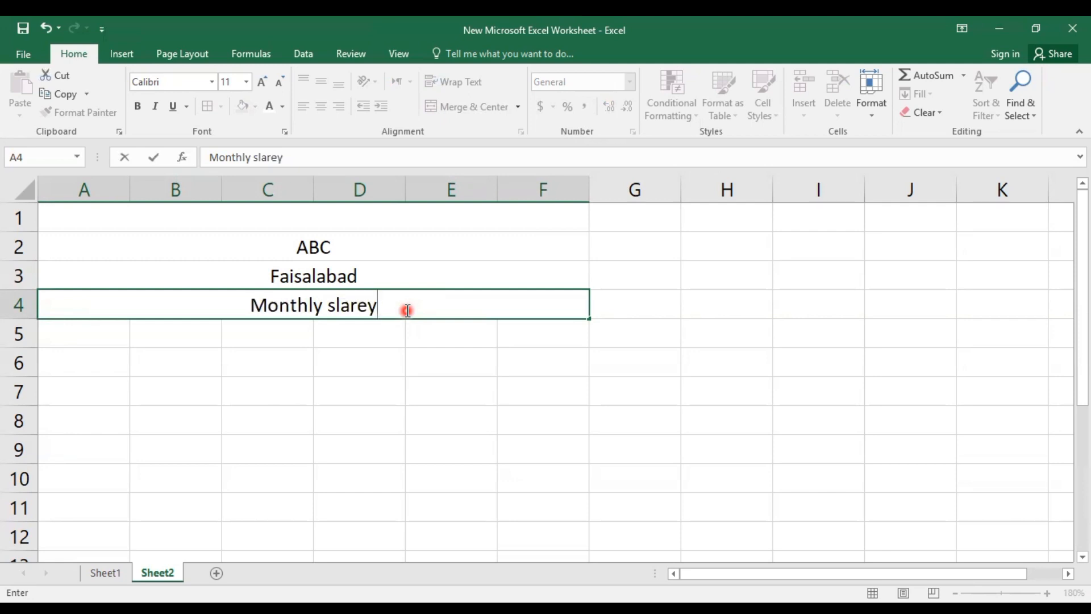
key(BackSpace)
key(BackSpace)
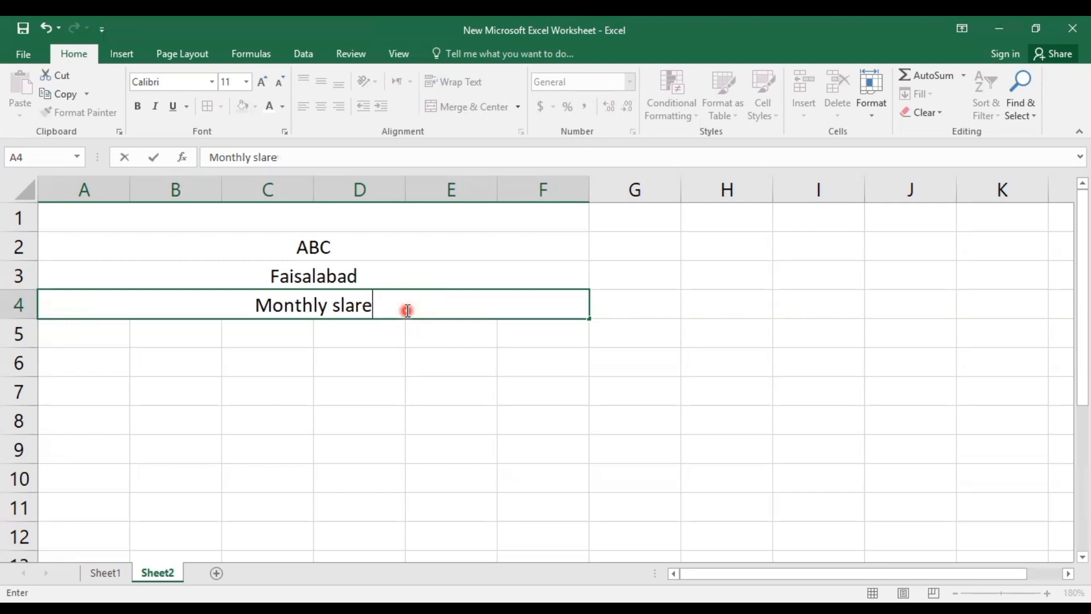
text(ary)
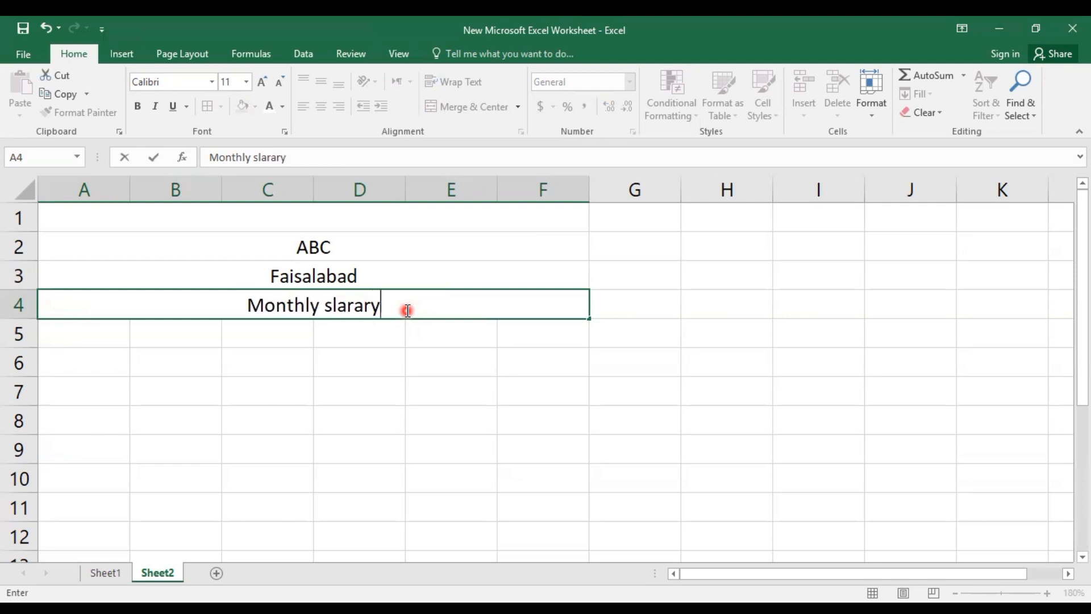
key(BackSpace)
key(BackSpace)
key(BackSpace)
key(BackSpace)
key(BackSpace)
key(BackSpace)
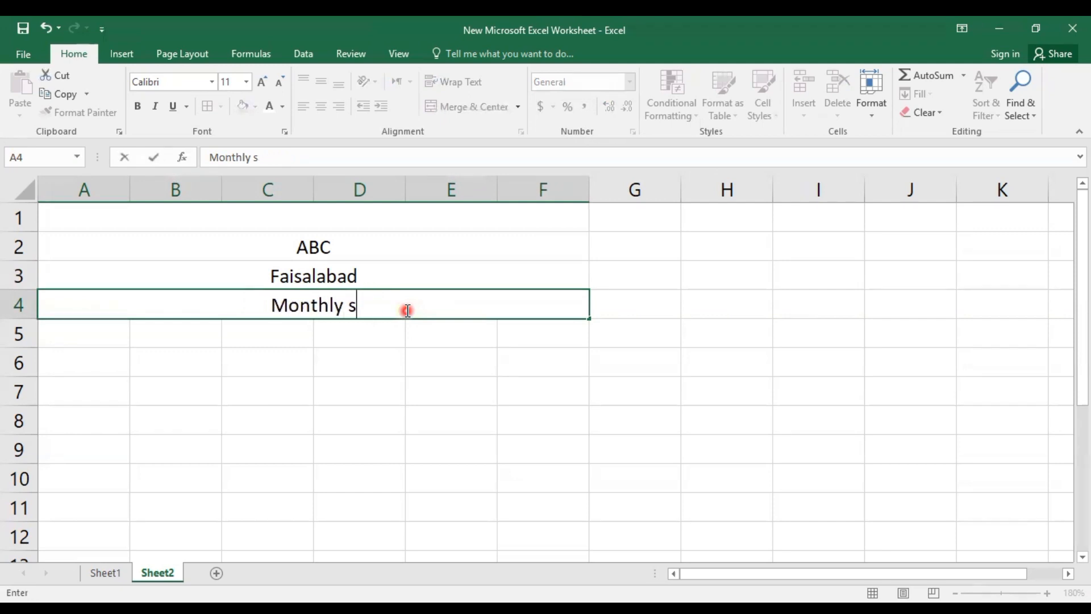
text(al)
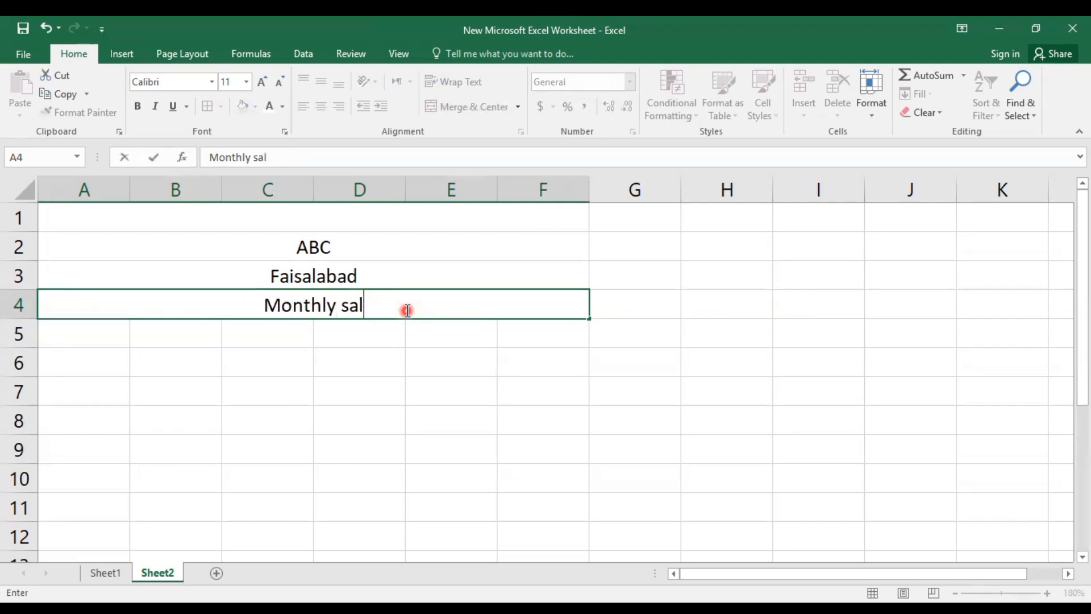
text(ar)
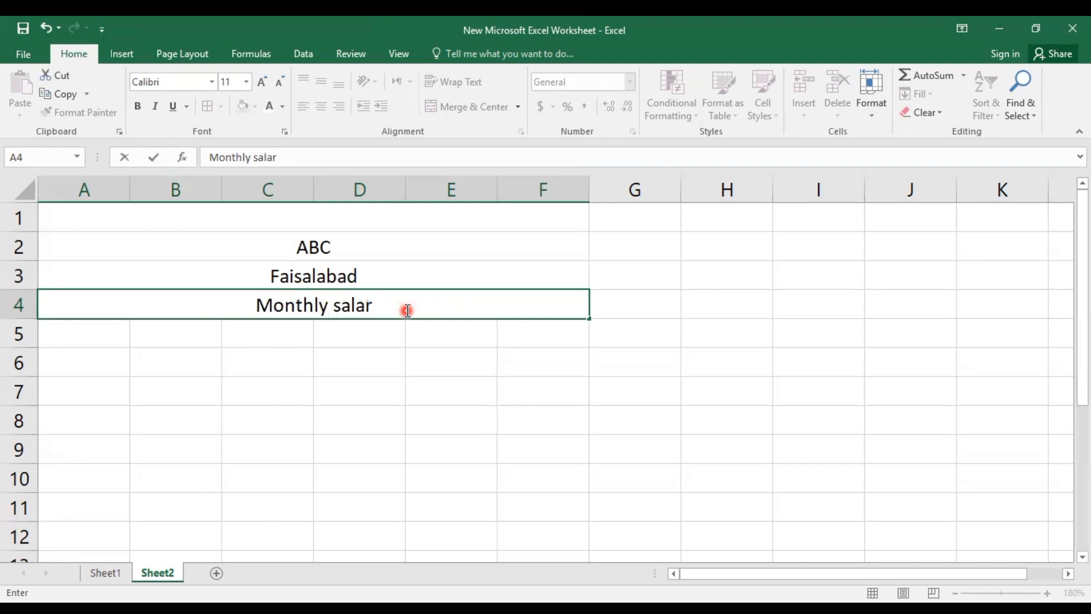
text(y)
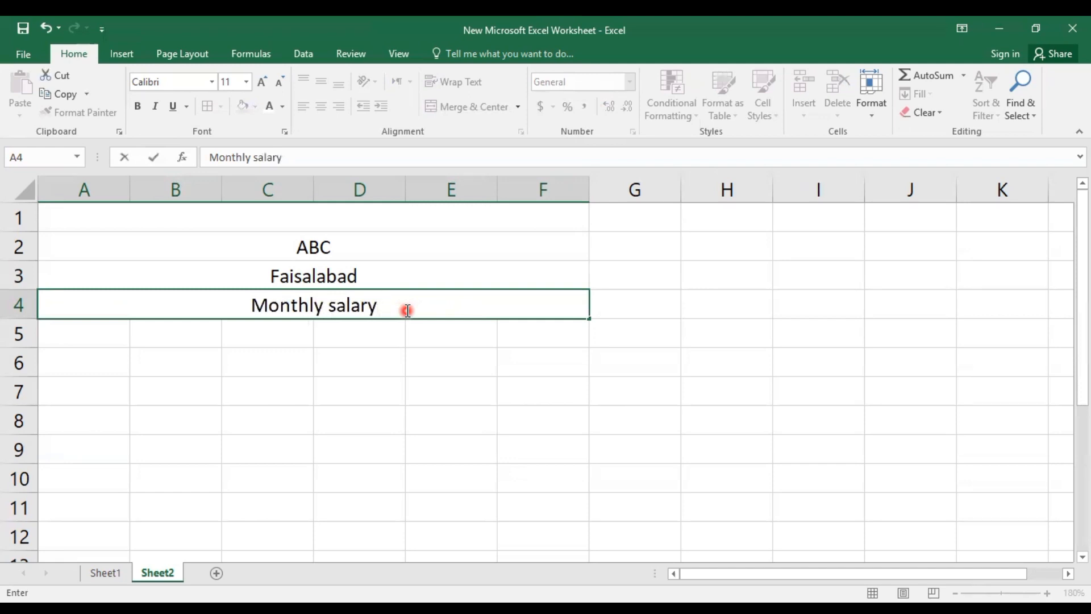
text( Slip)
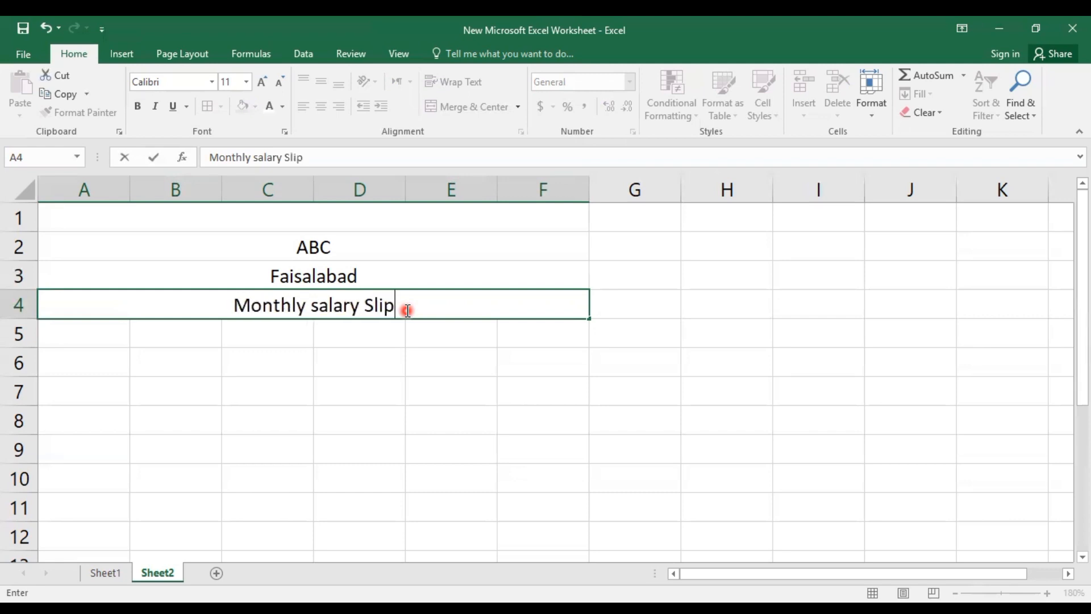
click(161, 328)
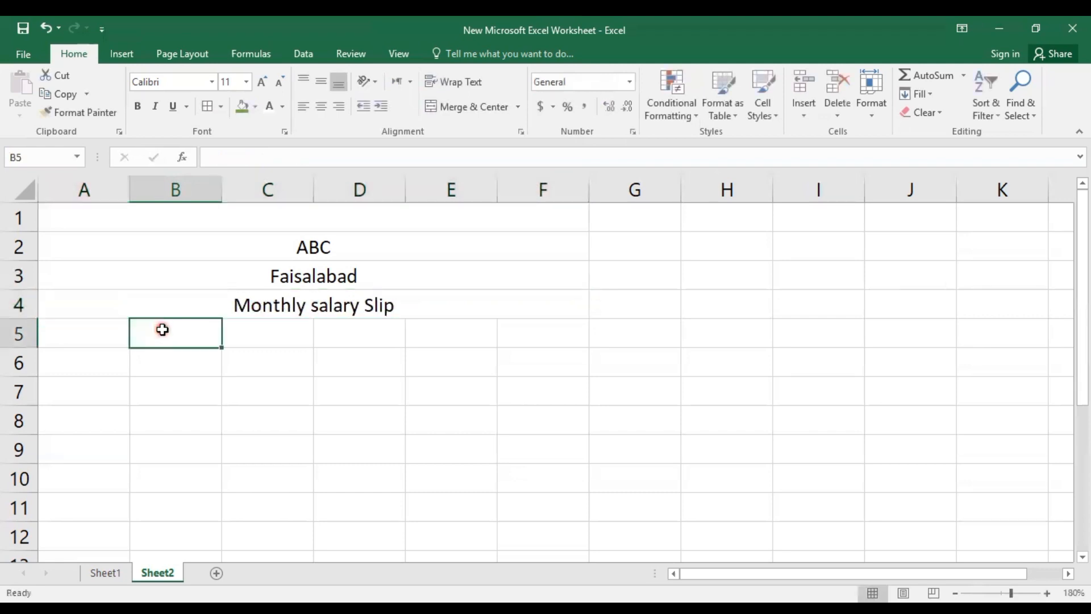
Step: Enter the label "Emplooye ID" in A6, leaving row 5 blank below the title
scroll(162, 330, down, 1)
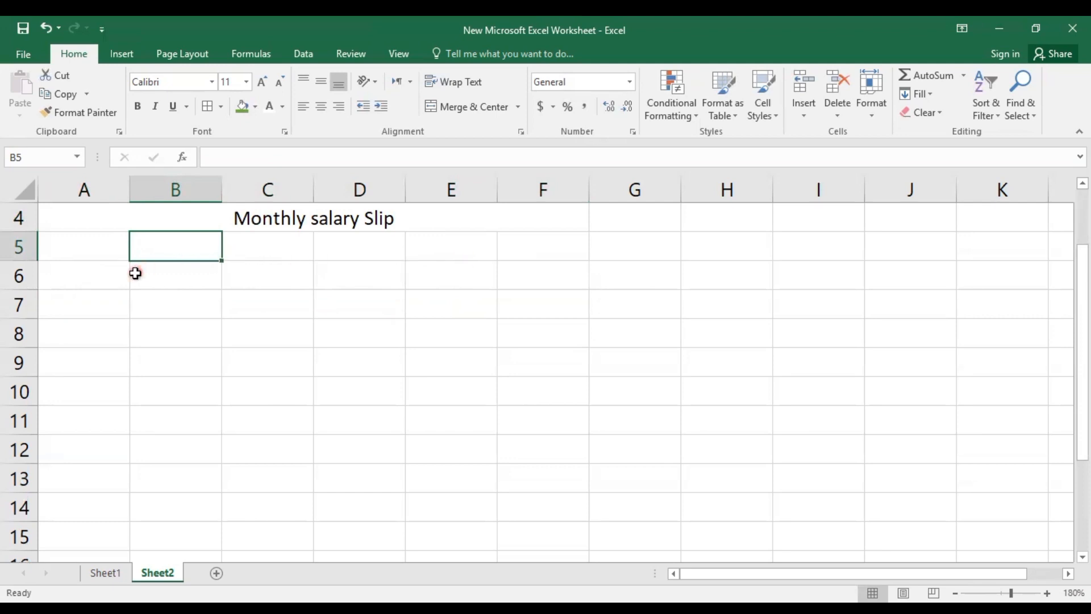
click(102, 283)
scroll(100, 328, up, 1)
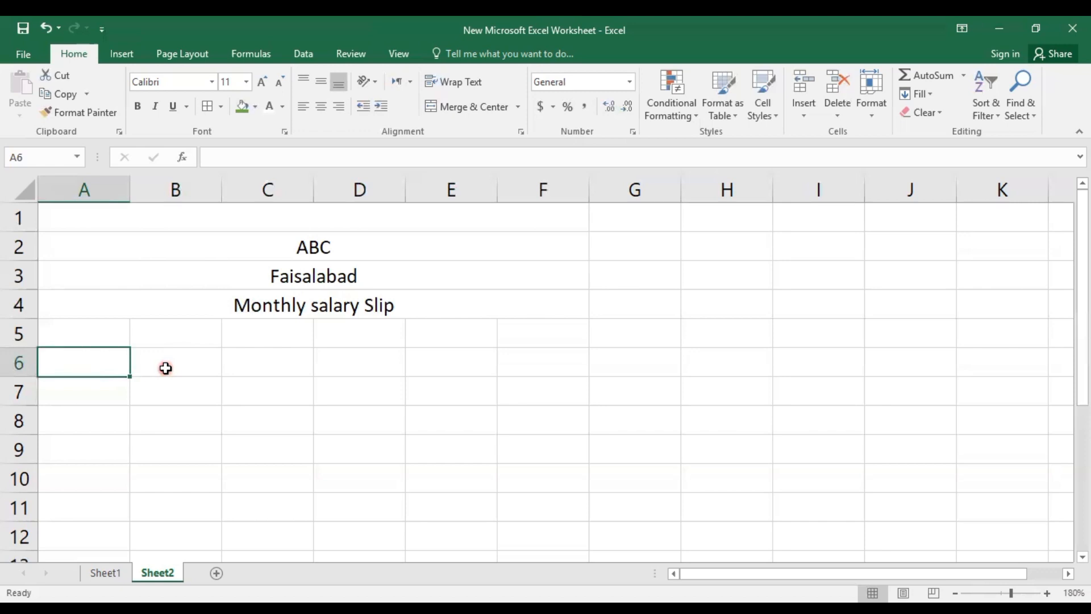
text(E)
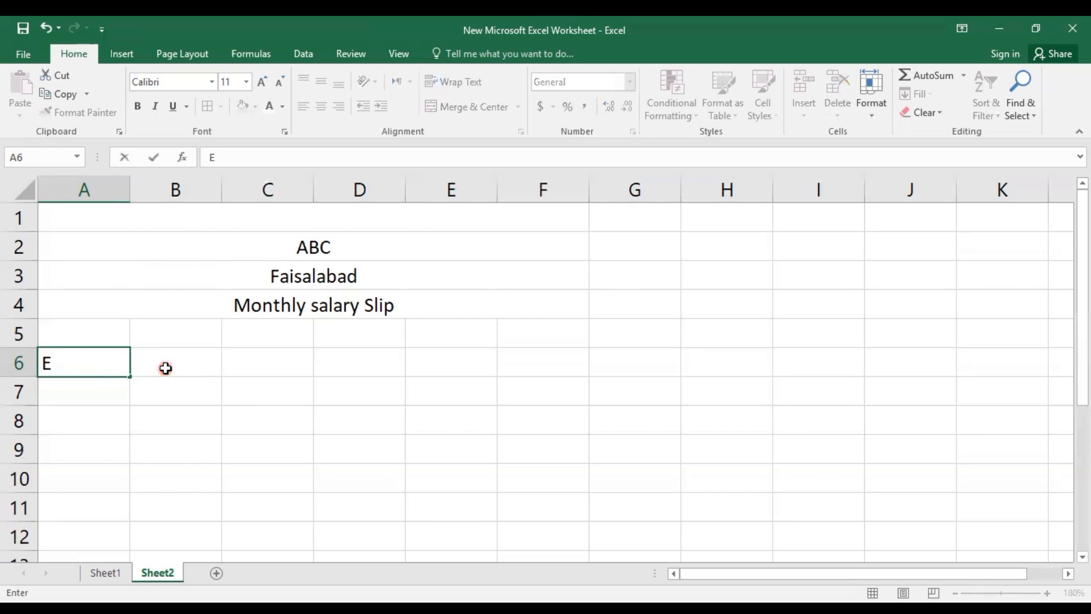
text(mplooye)
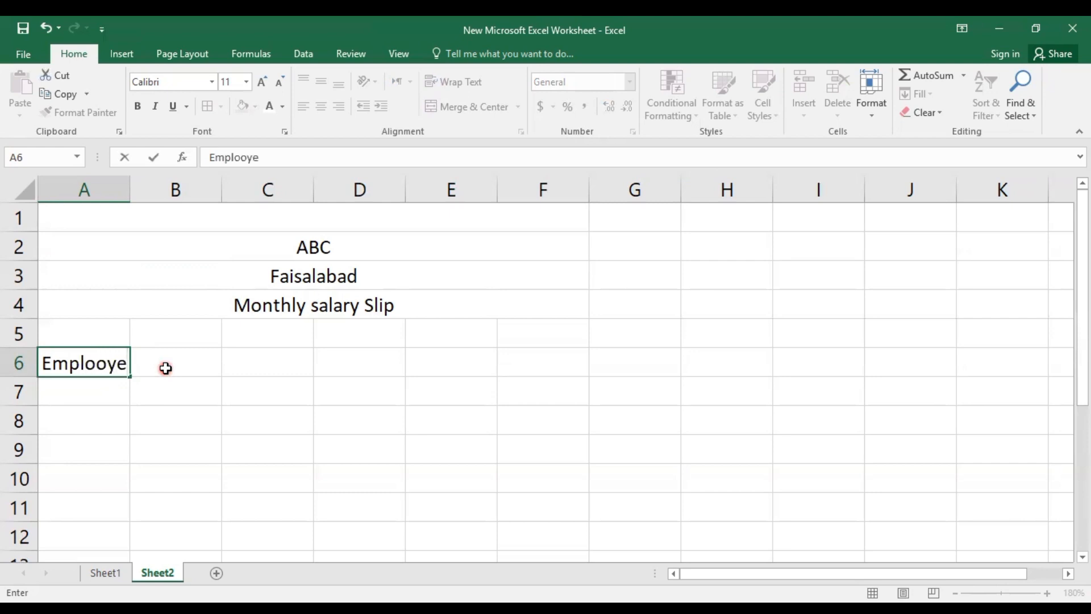
text( Id)
key(BackSpace)
text(D)
Step: Enter the label "Desination" in A7, below the employee ID label
click(90, 388)
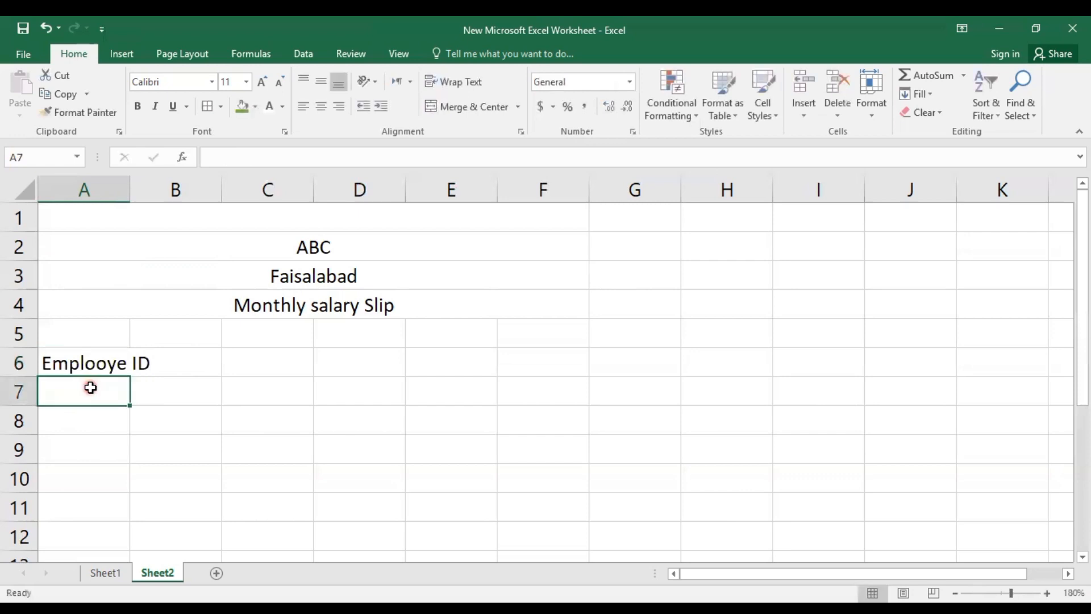
text(D)
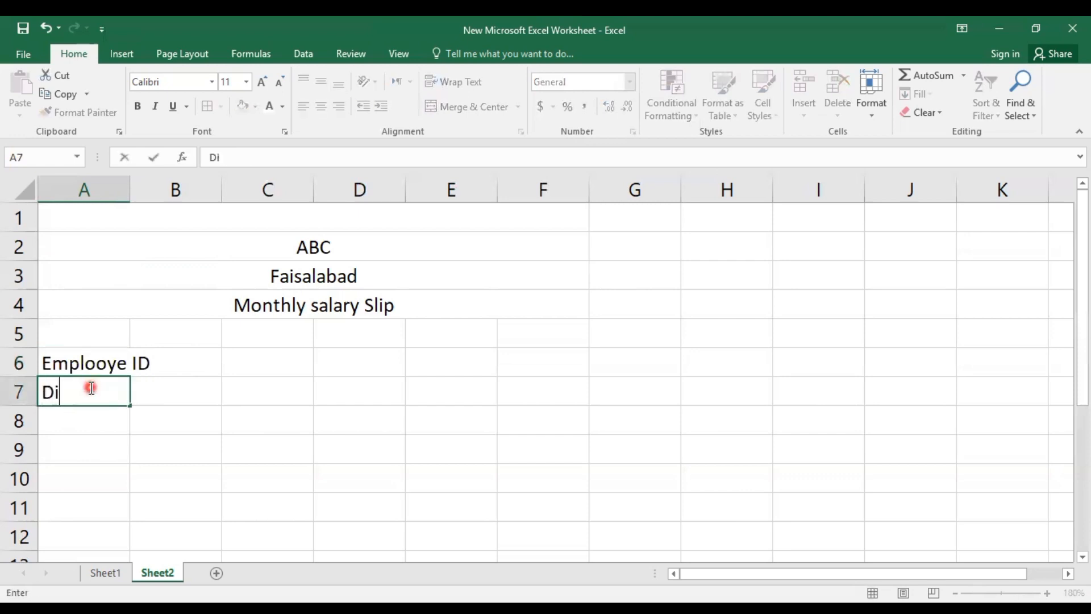
text(esination)
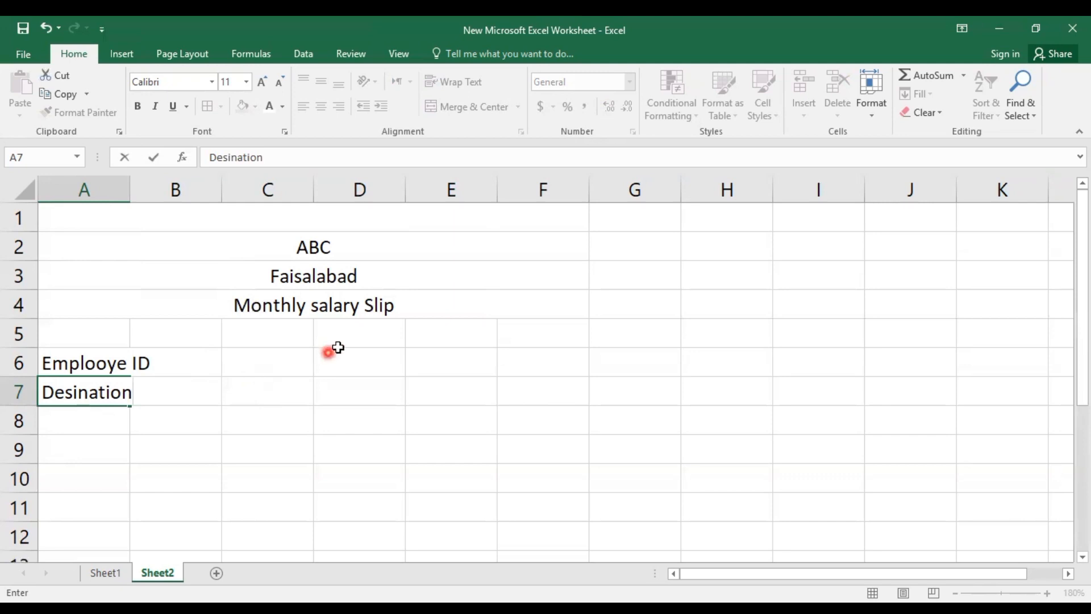
Step: Enter the label "Employe Name" in C5
click(311, 338)
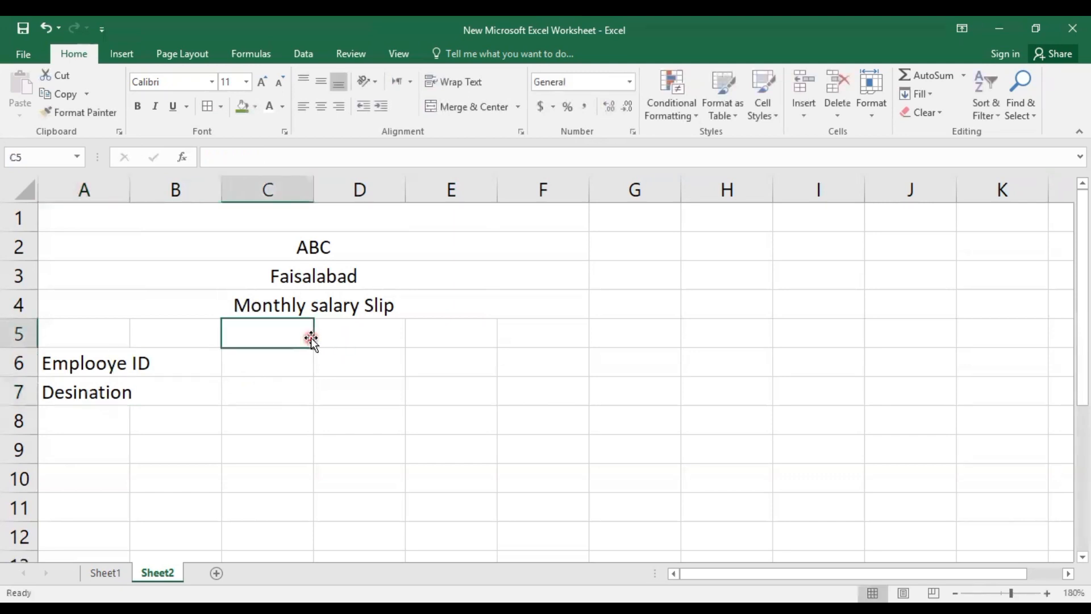
text(E)
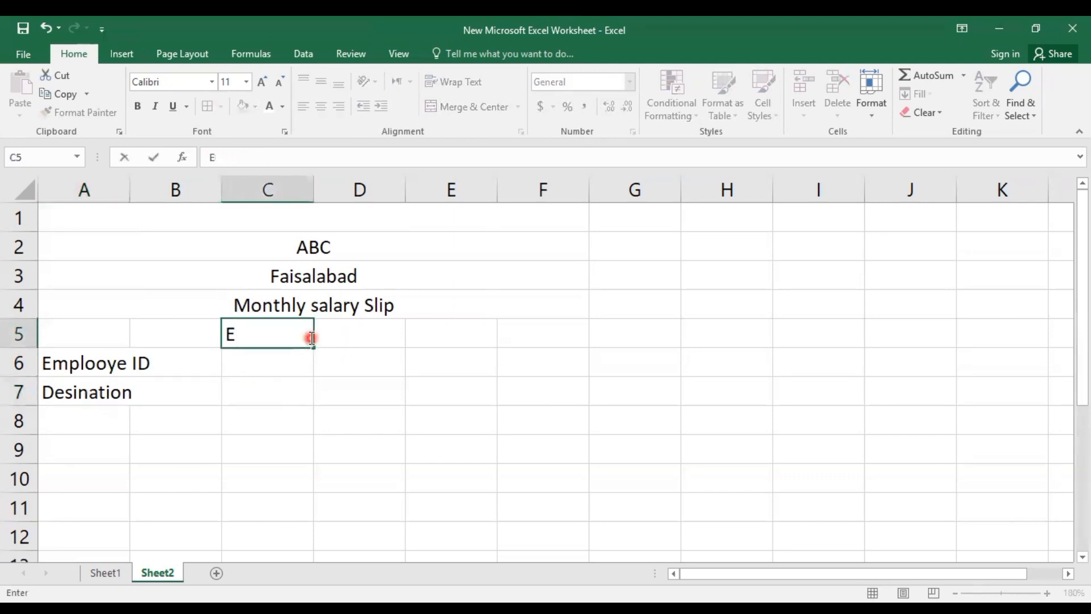
text(mploye)
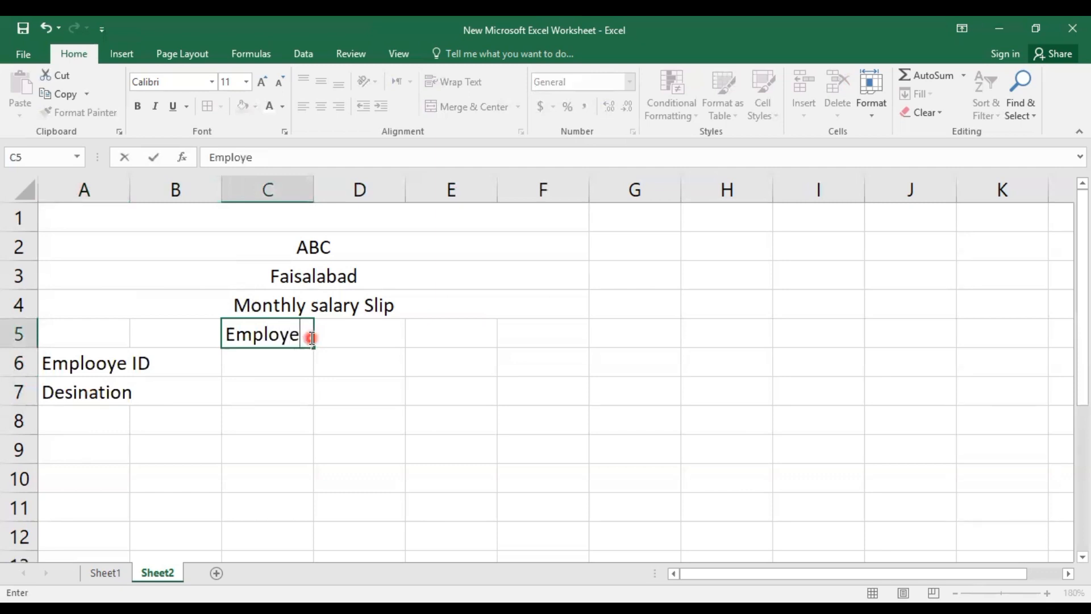
text( Name)
click(430, 323)
click(401, 341)
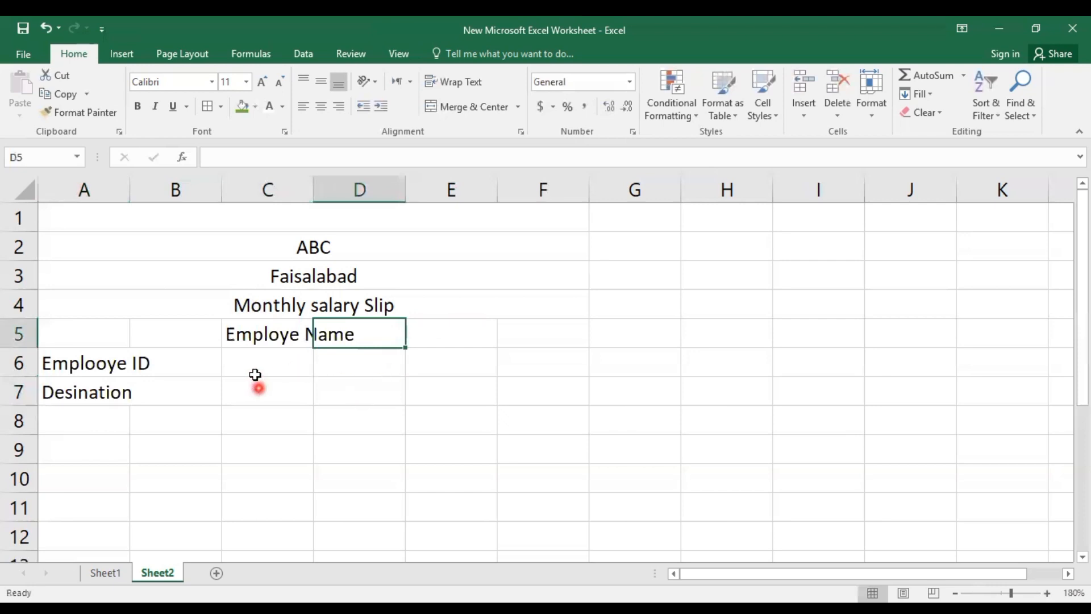
Step: Move the "Employe Name" label from C5:D5 down to C6, level with the employee ID label
drag(236, 340, 360, 326)
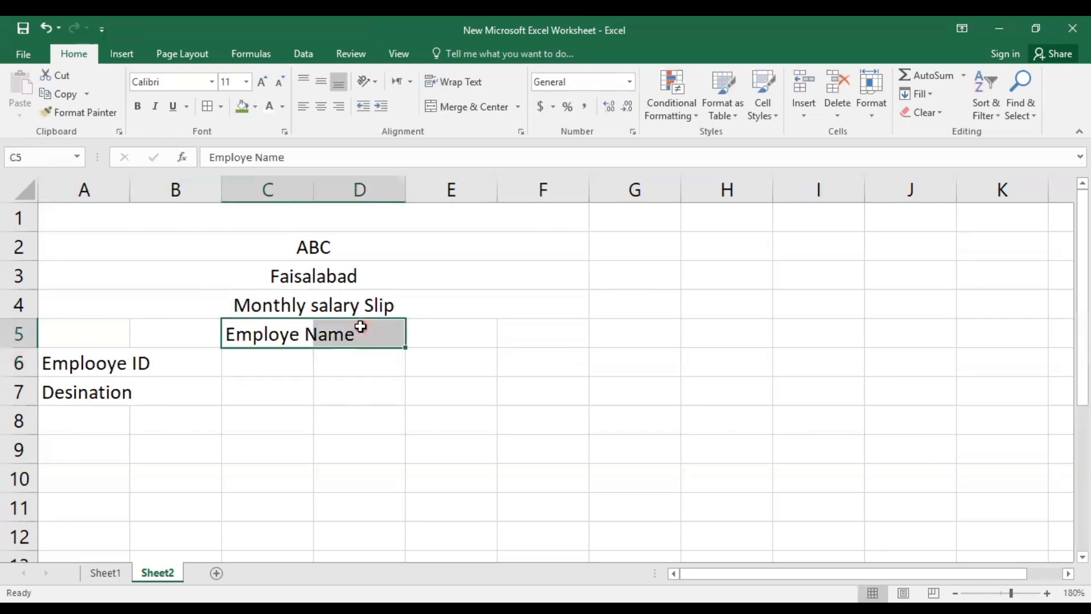
key(ctrl+c)
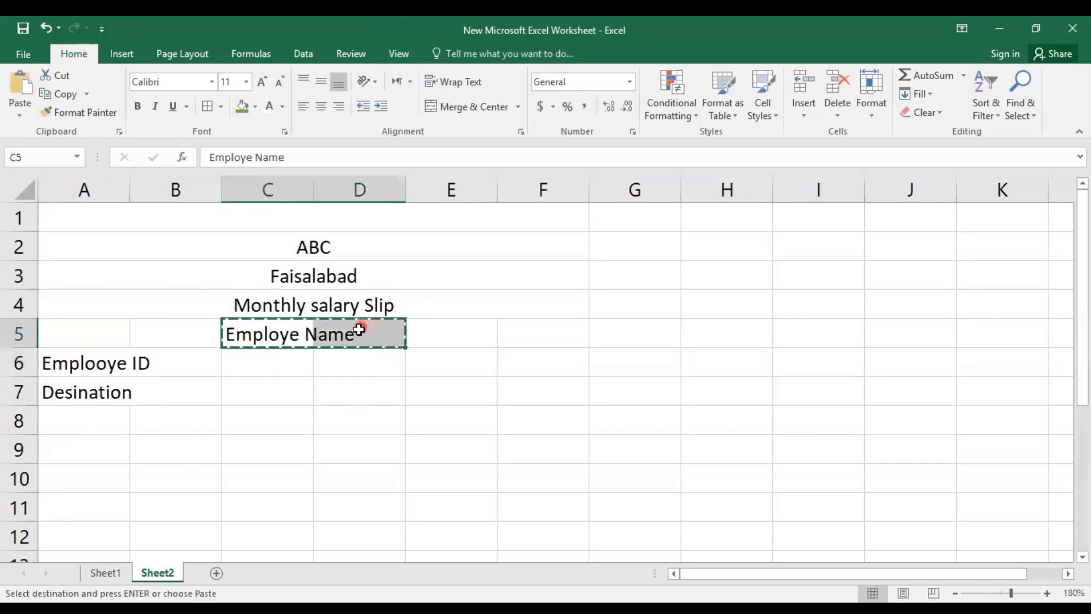
click(301, 355)
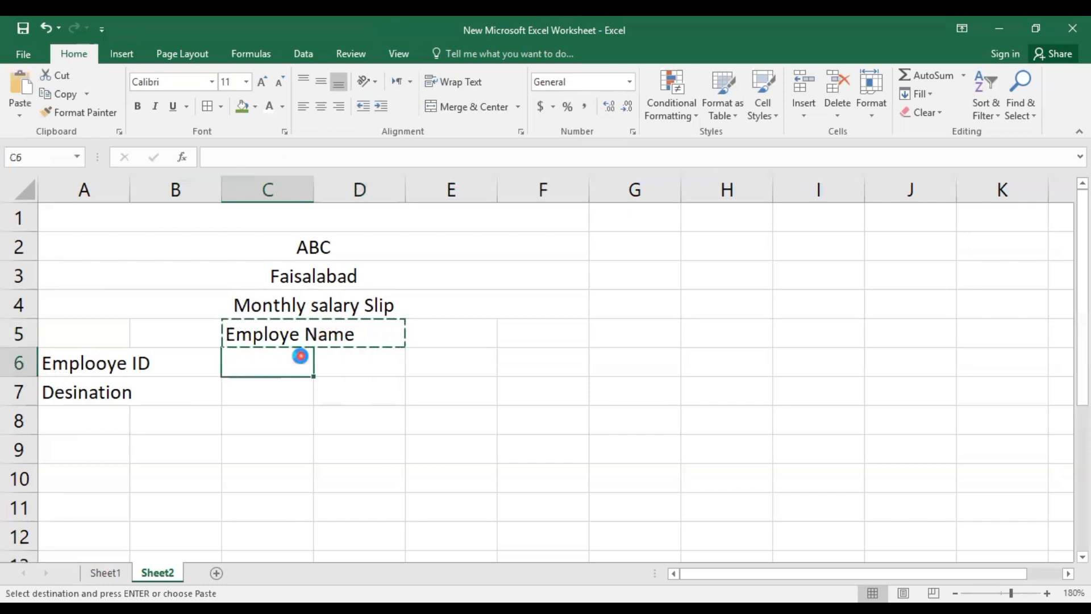
key(ctrl+v)
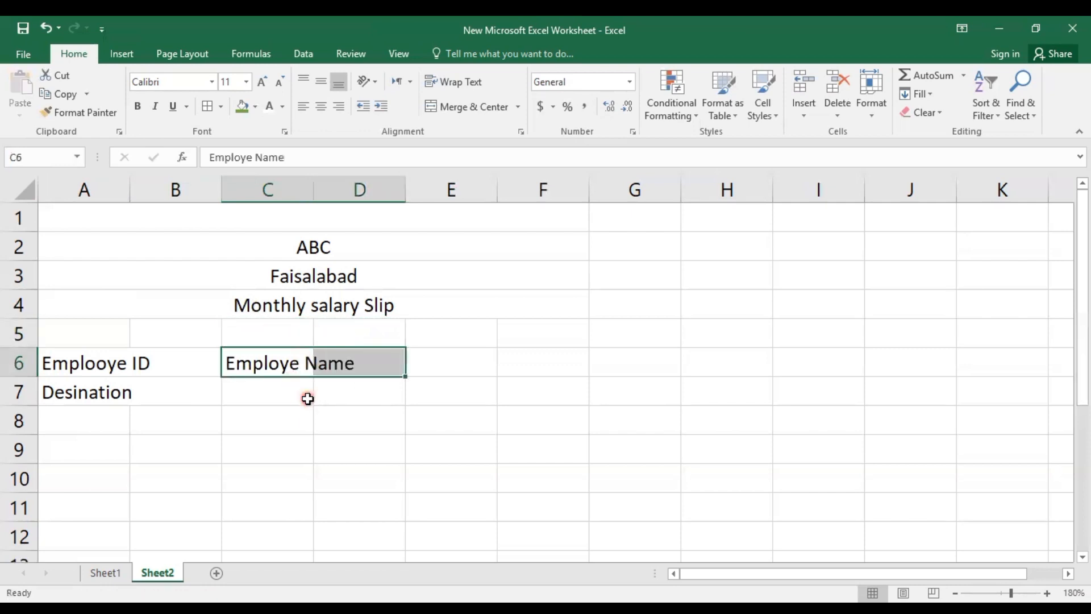
Step: Enter the label "month Salary" in C7, below the employee name label
click(318, 391)
click(285, 394)
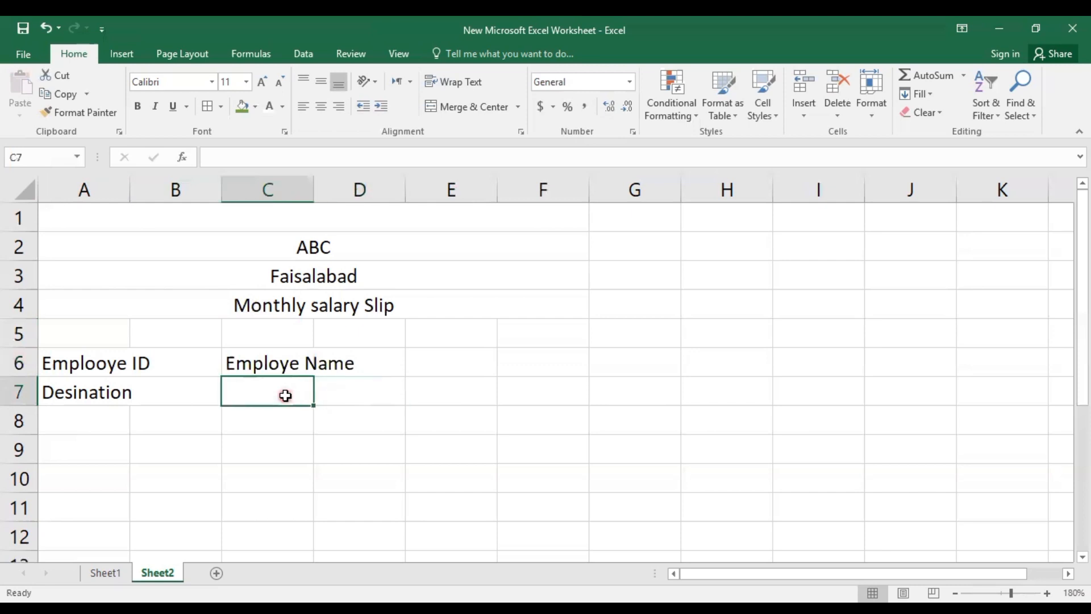
text(Nonth)
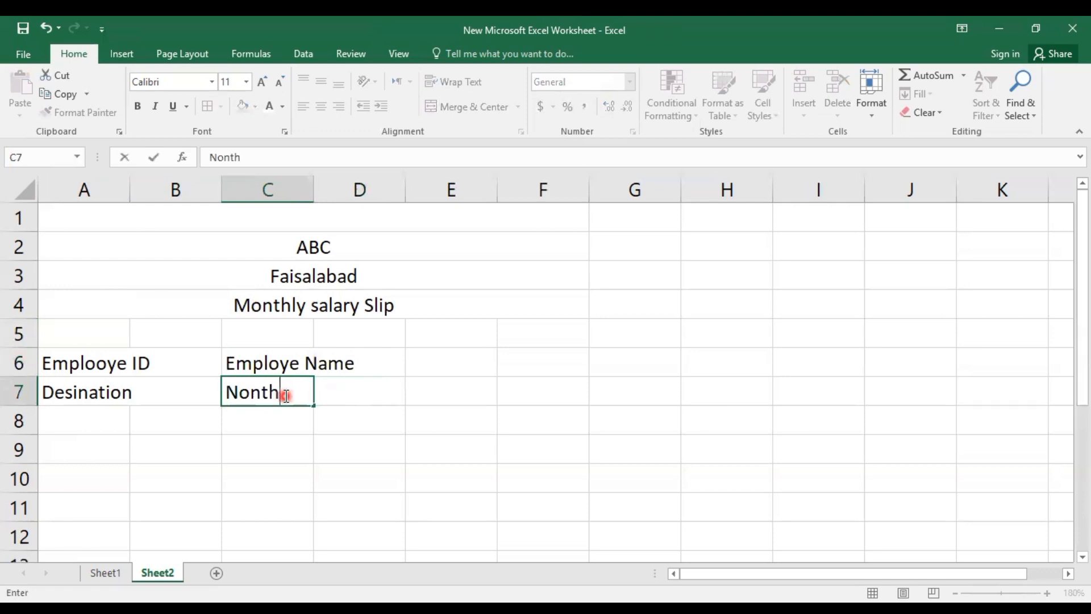
key(BackSpace)
key(BackSpace)
key(BackSpace)
key(BackSpace)
key(BackSpace)
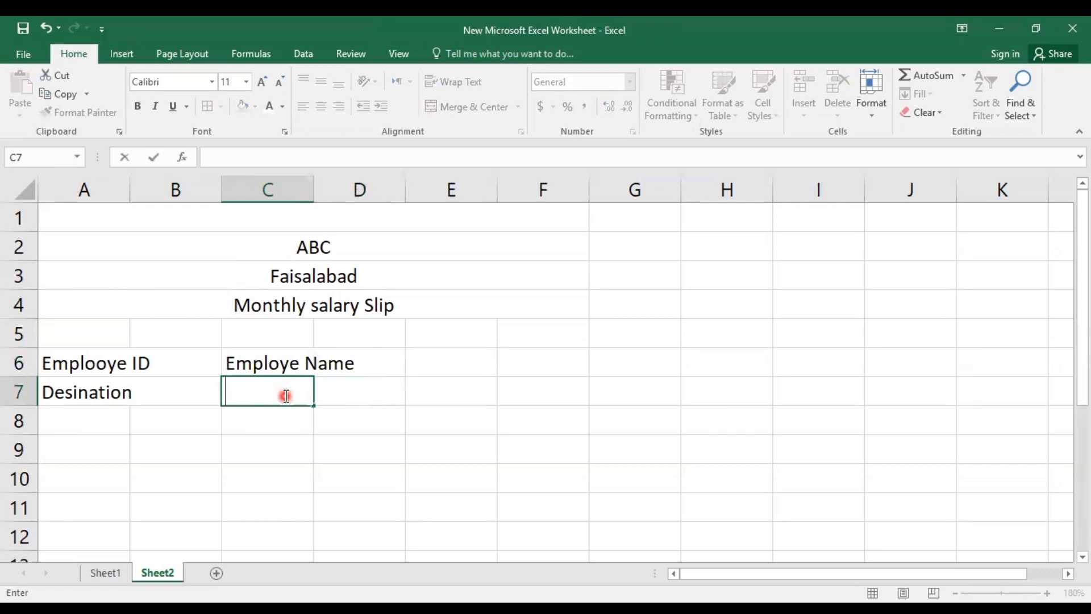
text(month)
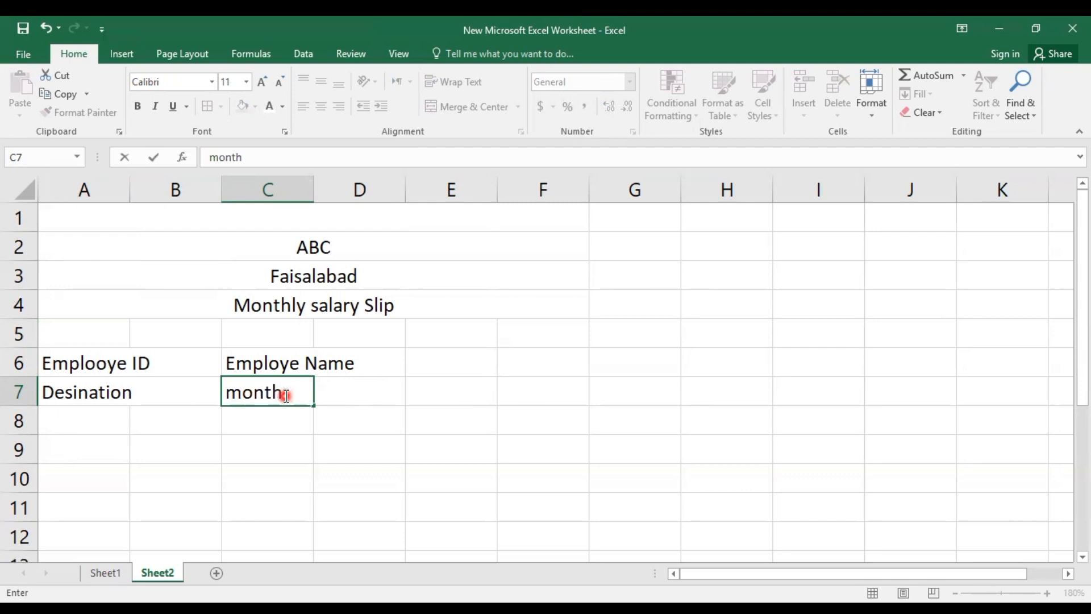
text( Salary)
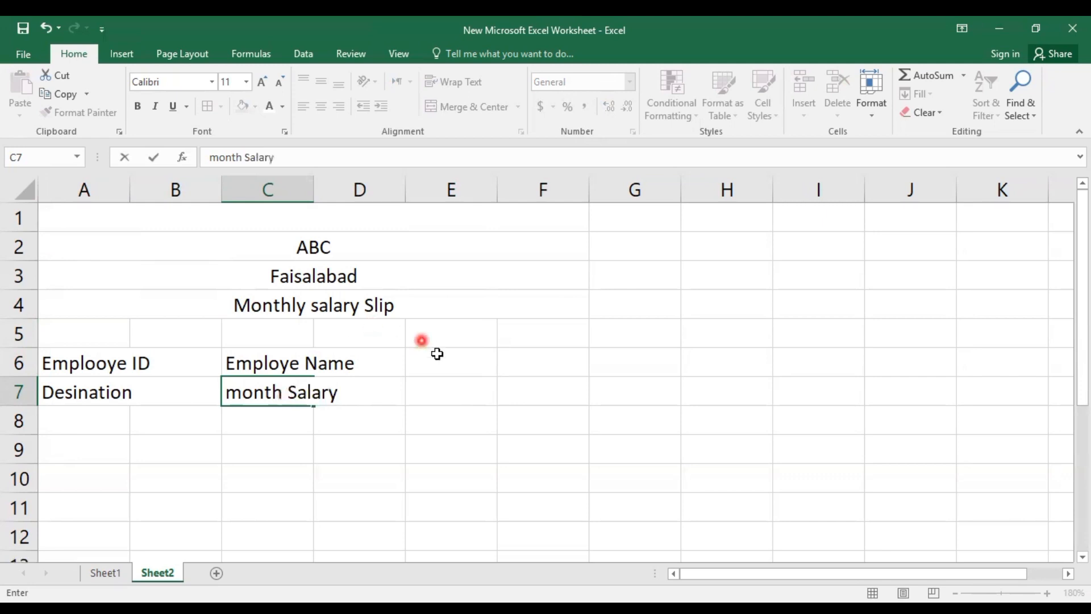
click(437, 380)
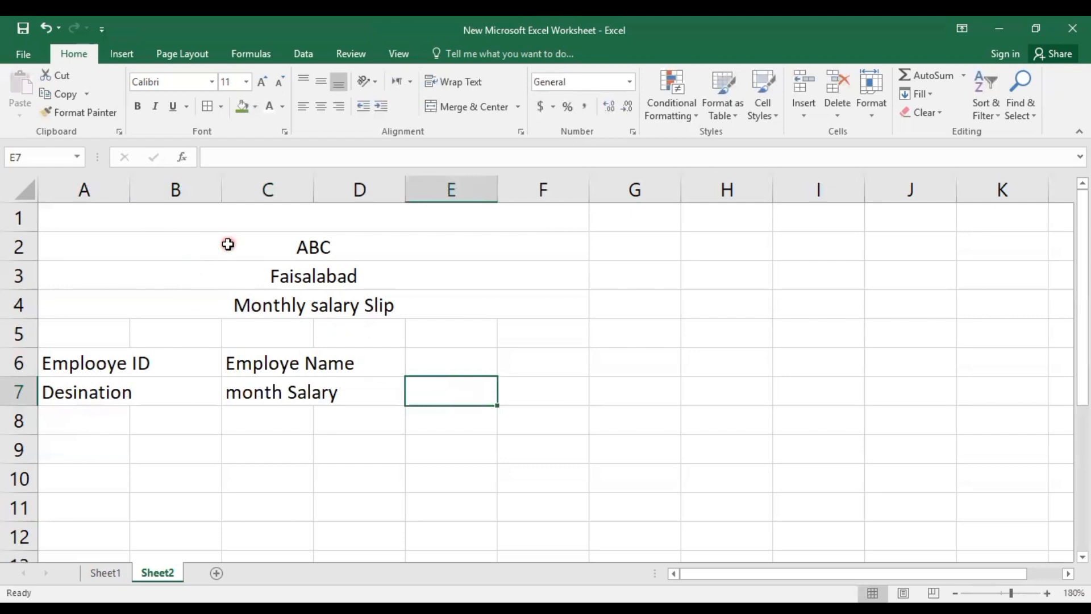
Step: Set the "ABC" heading in row 2 to font size 16 and make it bold
click(265, 256)
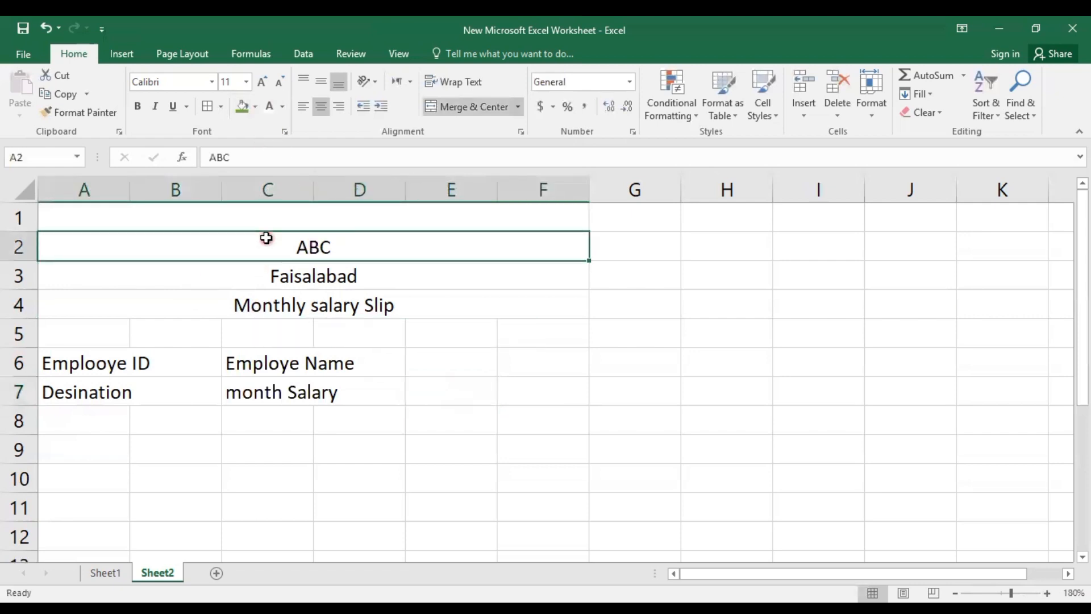
click(269, 82)
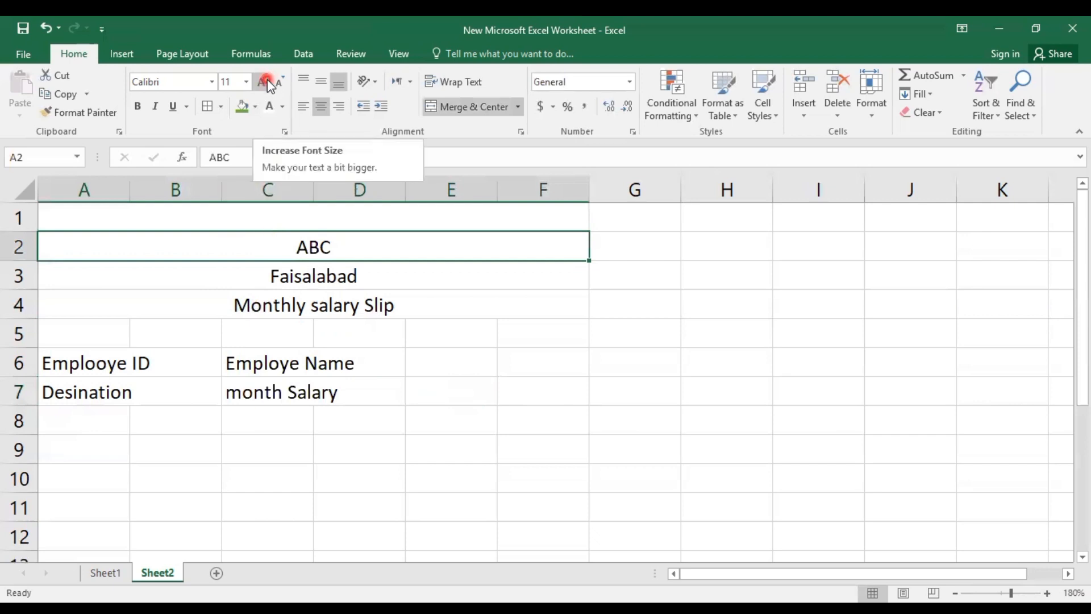
click(268, 81)
click(267, 81)
click(267, 81)
click(267, 81)
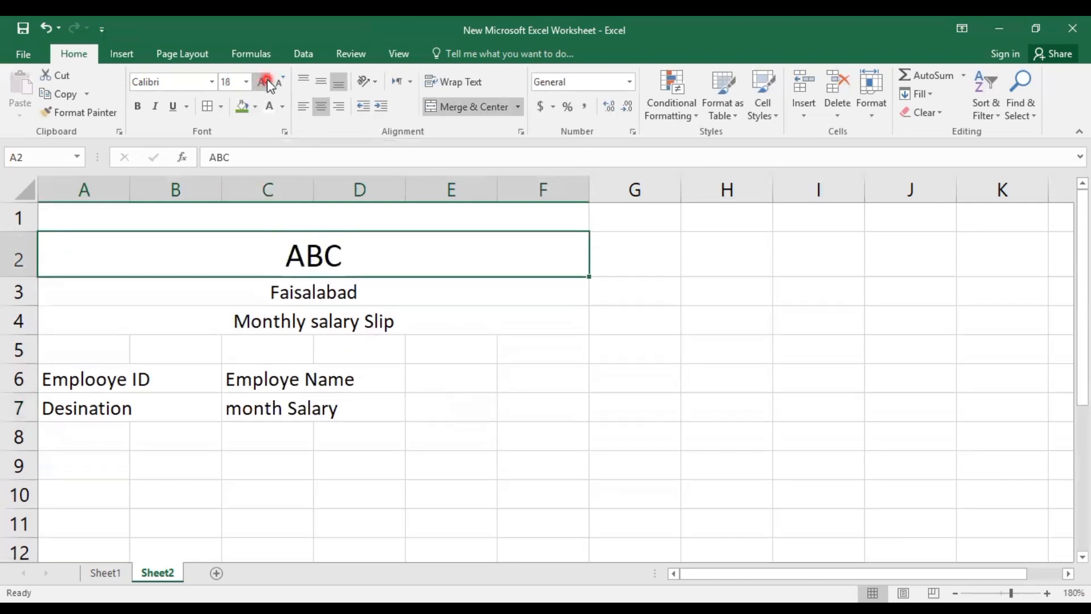
click(279, 86)
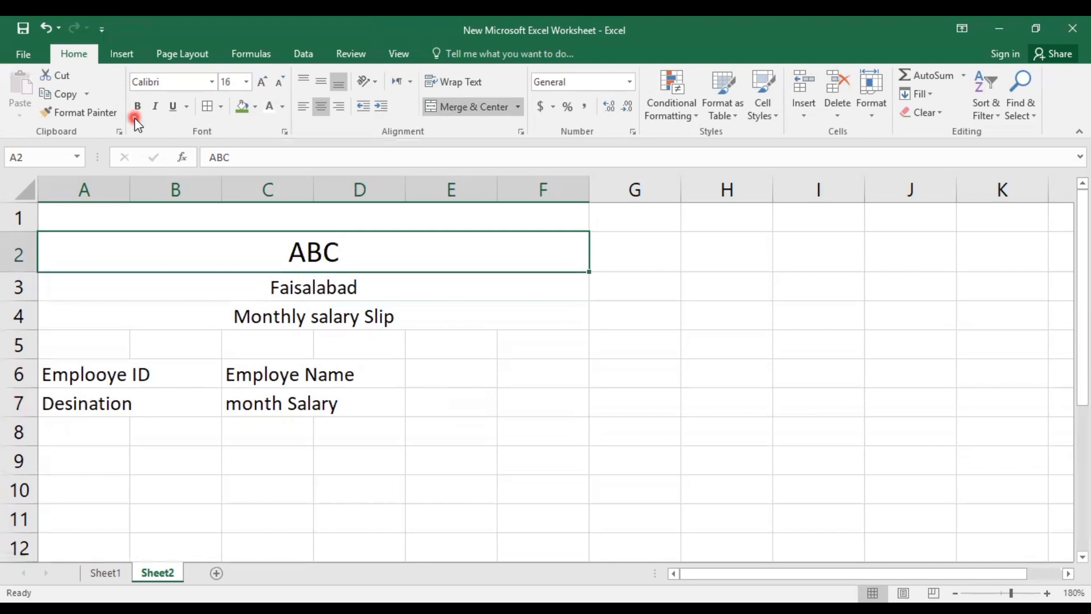
click(137, 106)
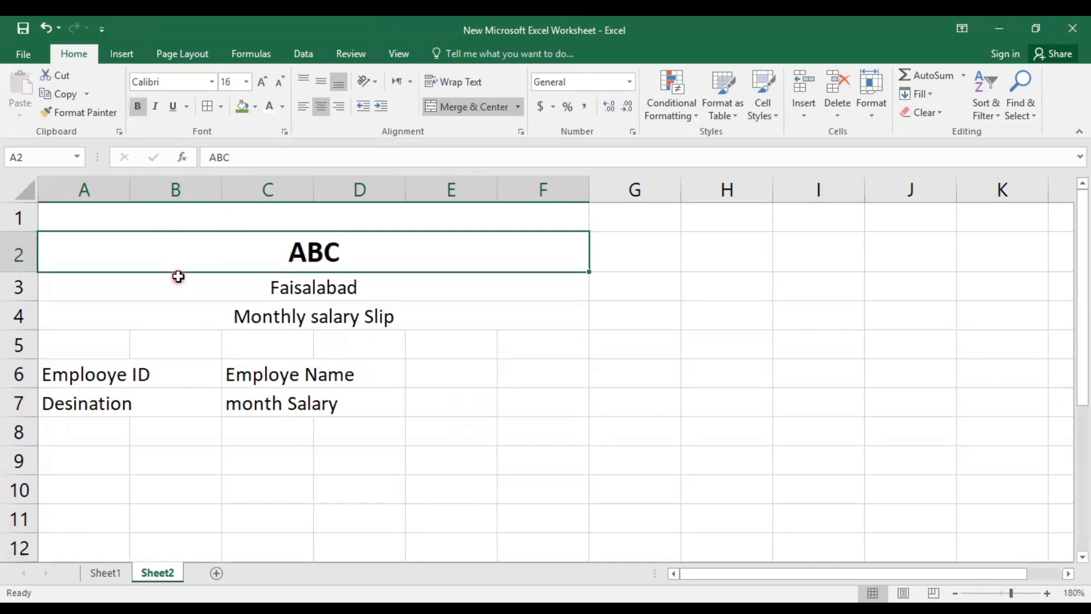
Step: Make the "Faisalabad" row and the "Monthly salary Slip" title bold
click(178, 277)
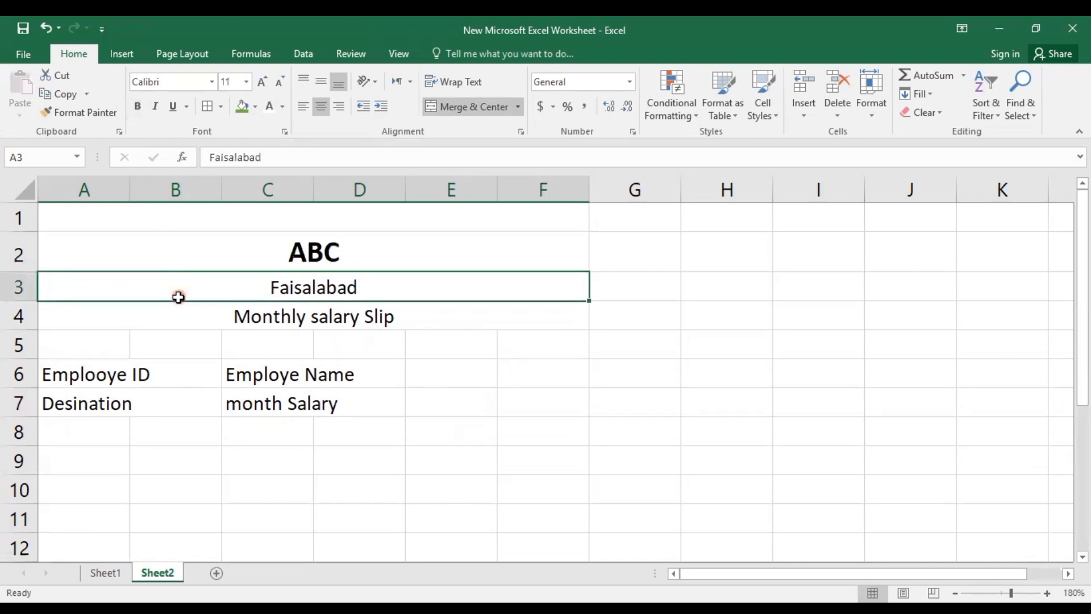
click(138, 105)
click(204, 320)
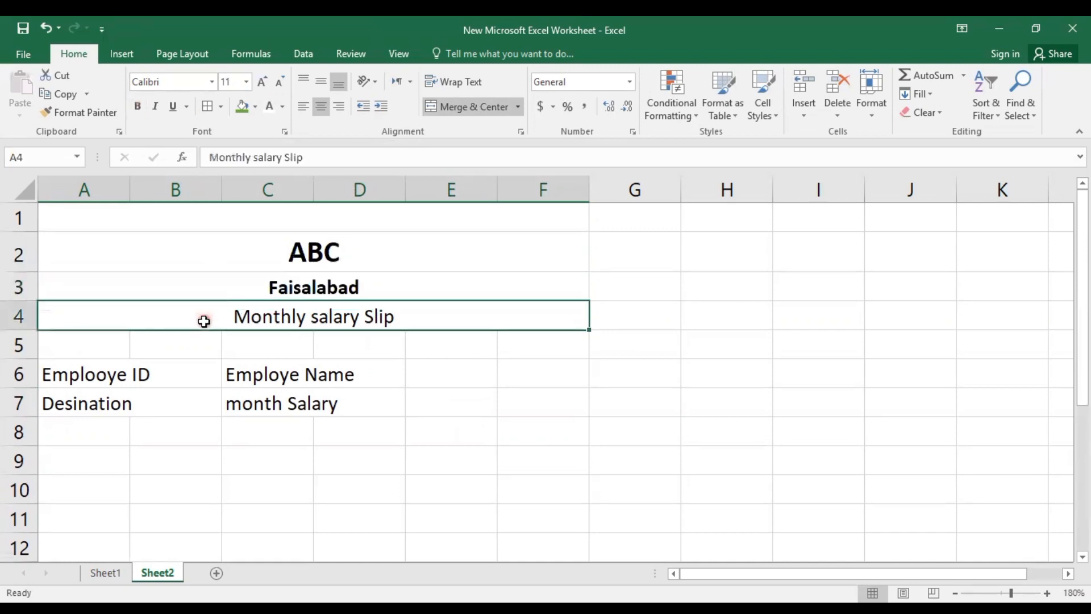
click(137, 106)
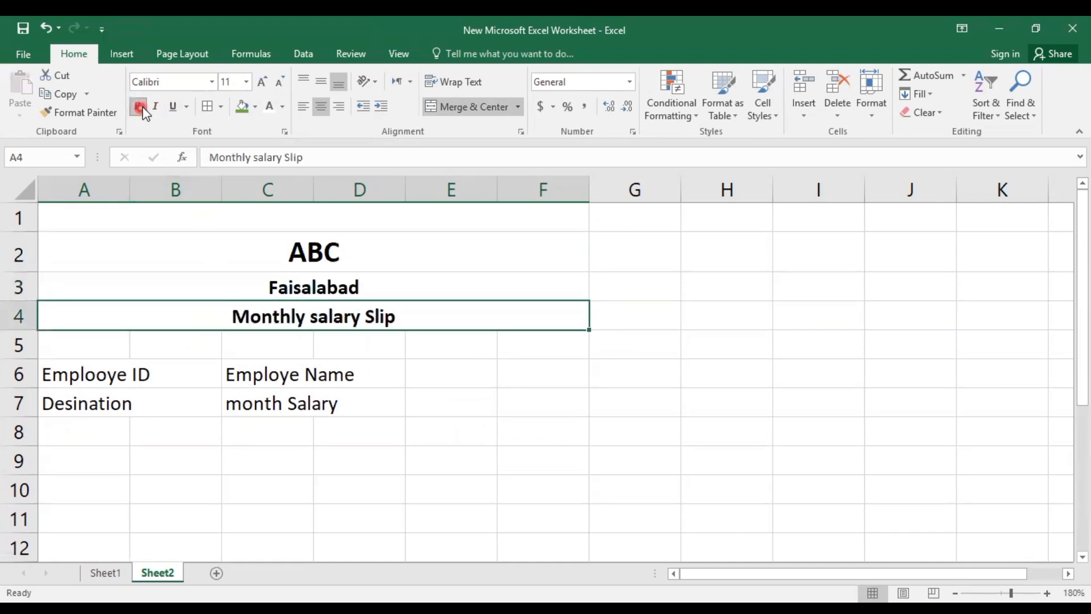
Step: Try Arial Black on the "Monthly salary Slip" title, settling on the Calibri Light font
click(211, 83)
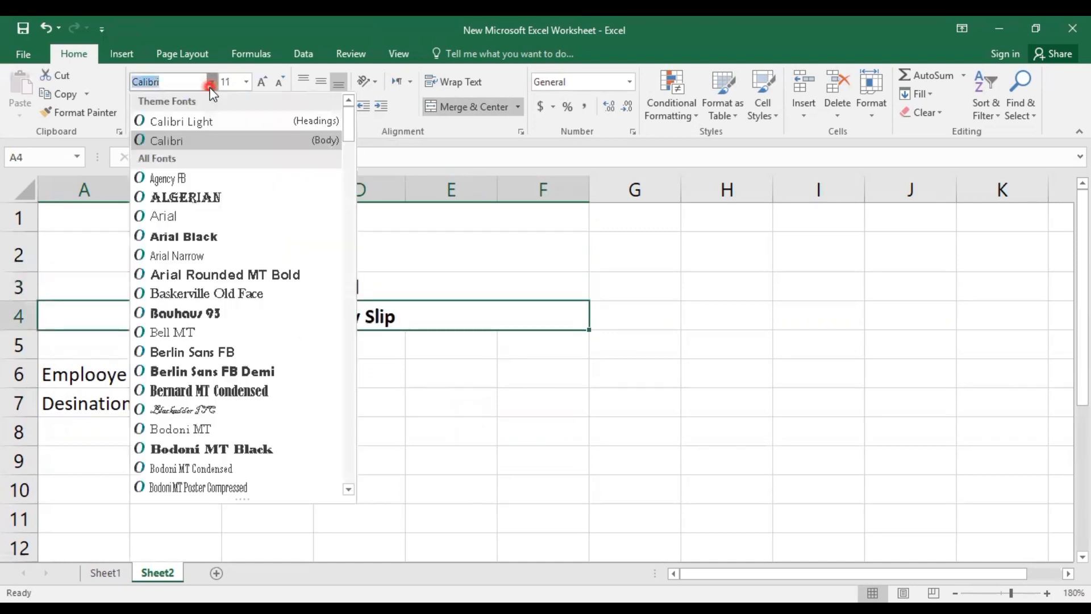
click(226, 235)
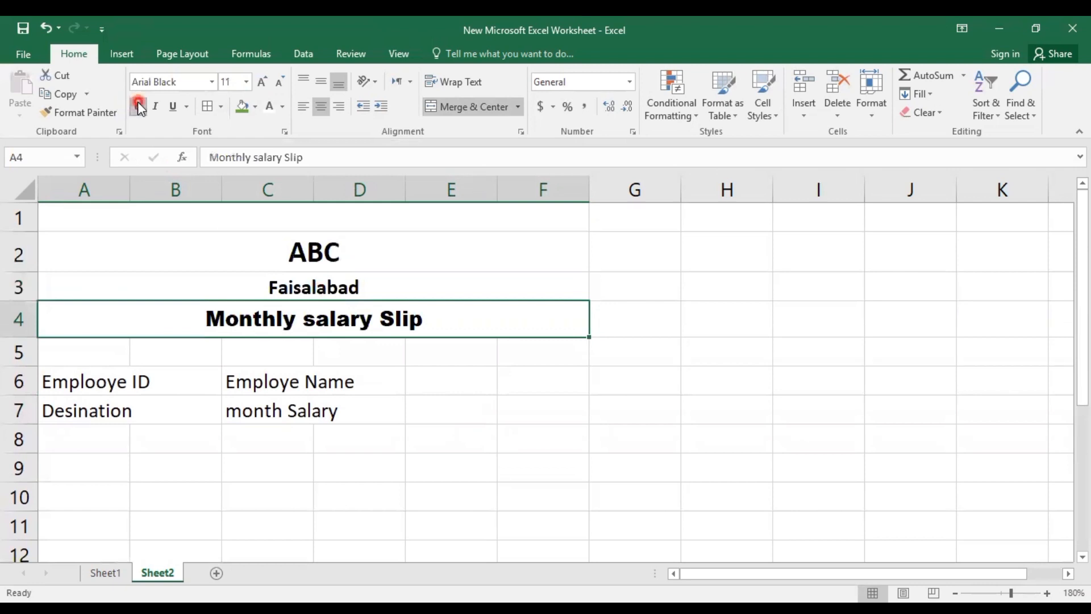
click(211, 84)
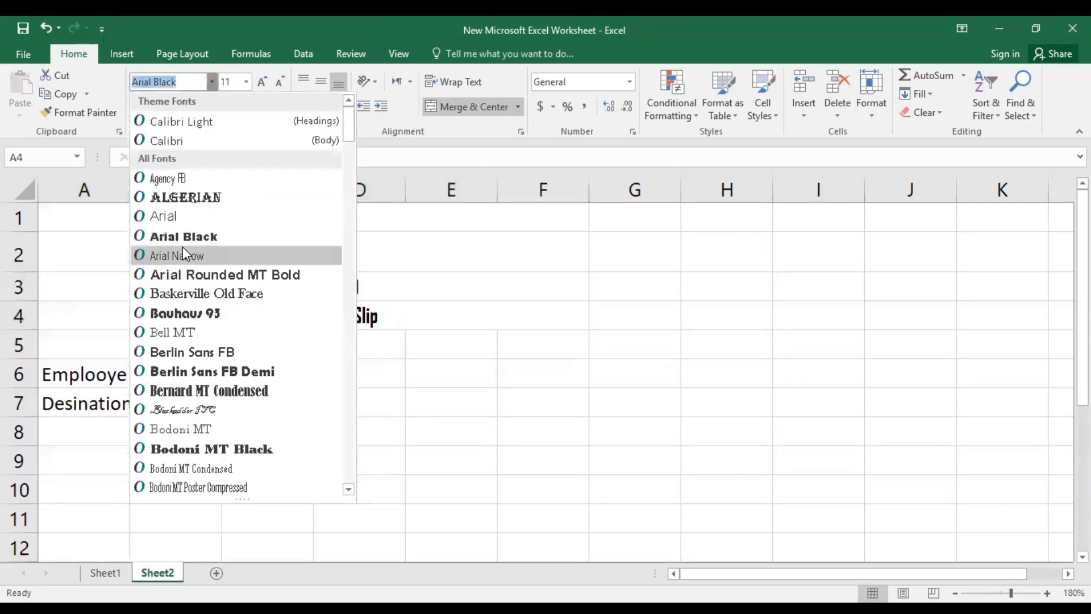
click(214, 123)
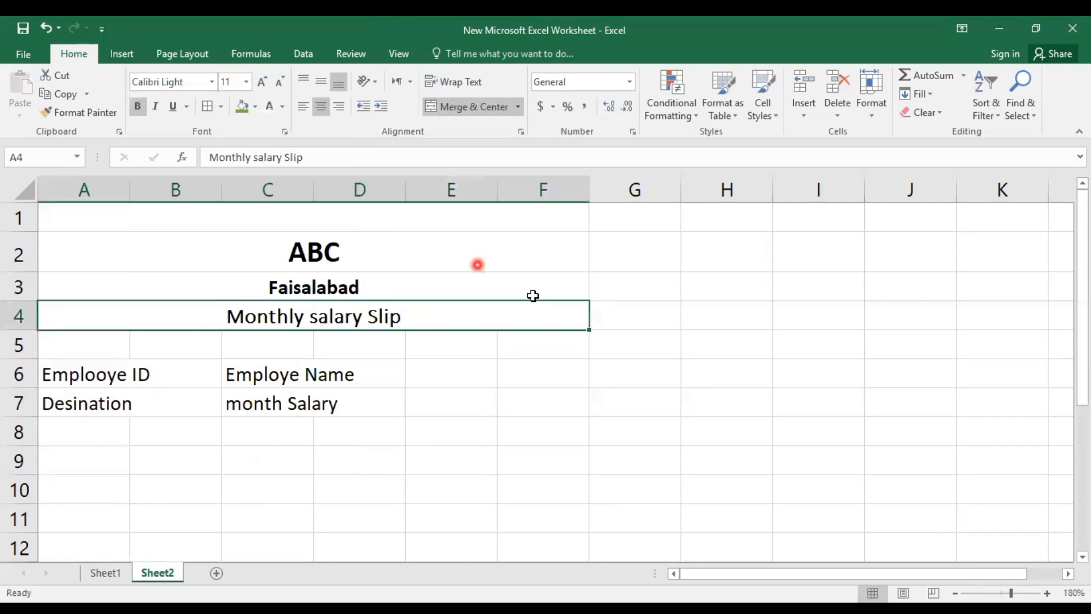
click(475, 353)
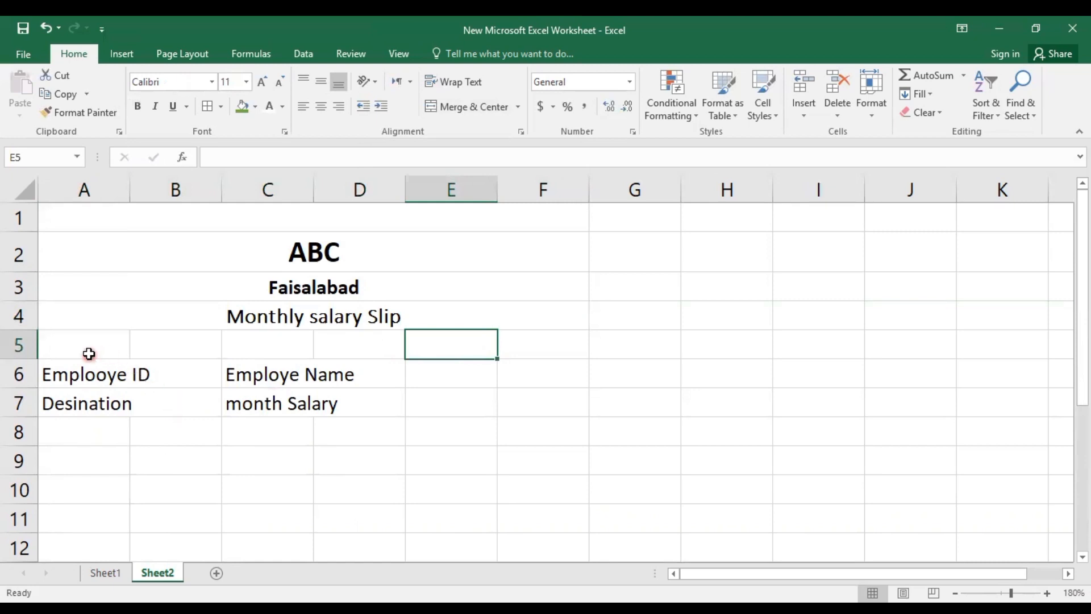
Step: Apply a thick bottom border to the heading block in rows 2 to 4
drag(89, 244, 103, 310)
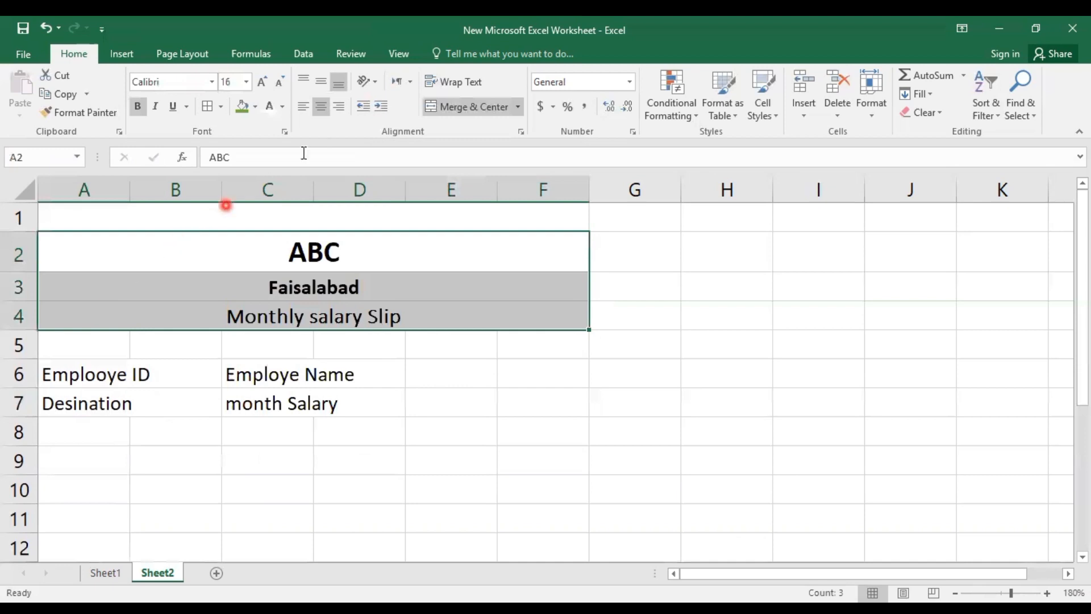
click(221, 107)
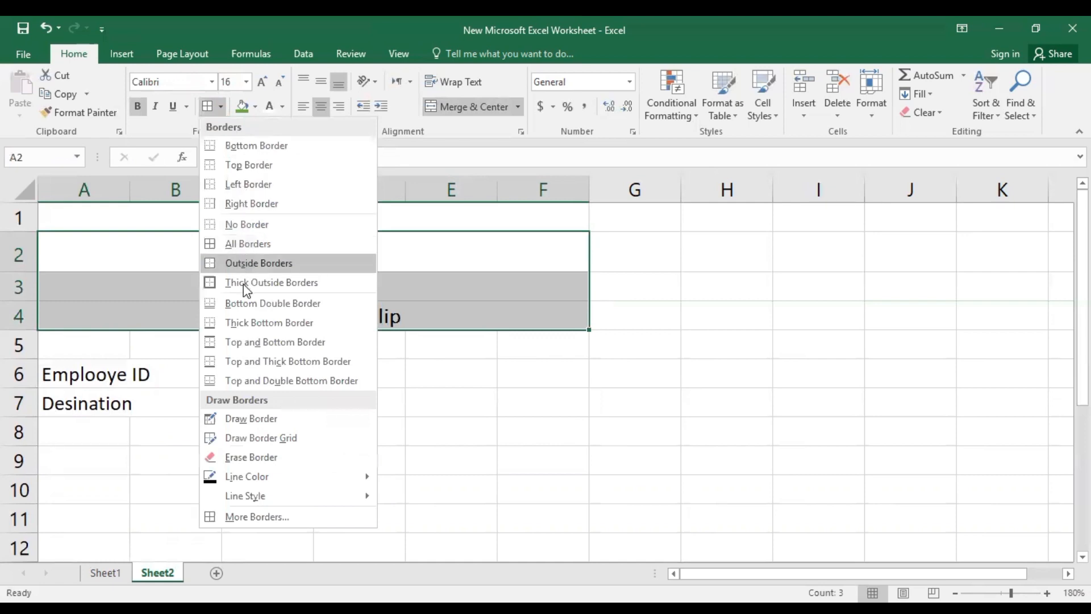
click(238, 332)
click(395, 376)
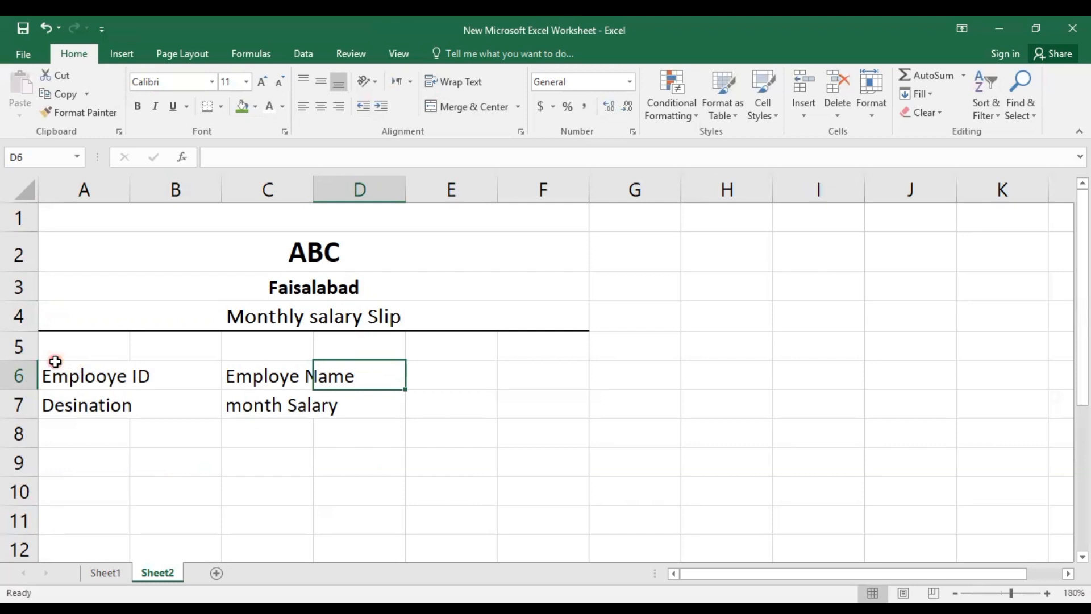
Step: Apply all borders to the employee detail labels in A6:D7
click(55, 362)
drag(55, 374, 397, 407)
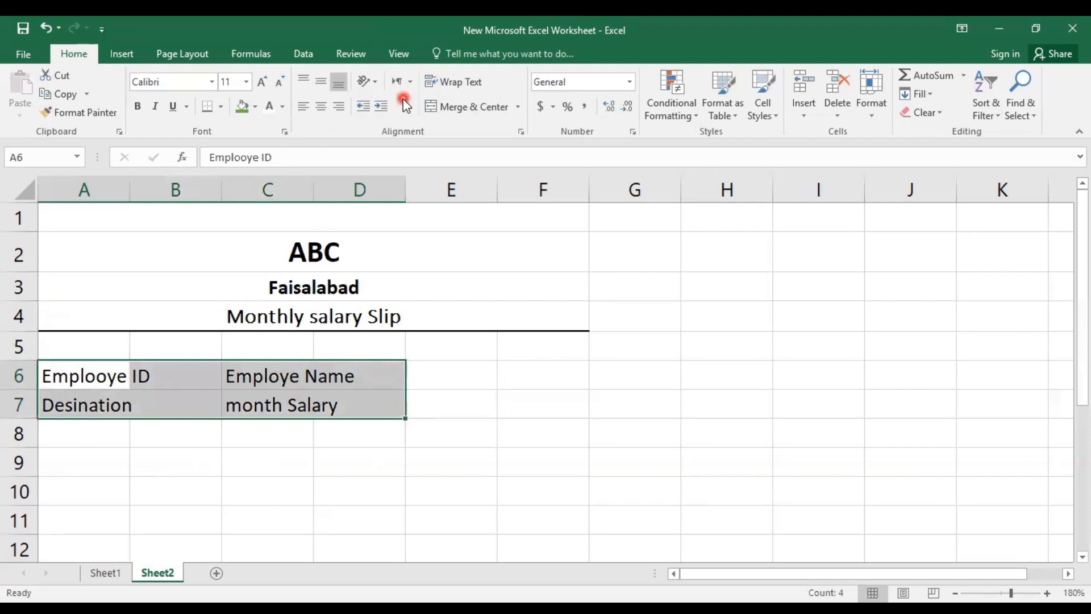
click(221, 108)
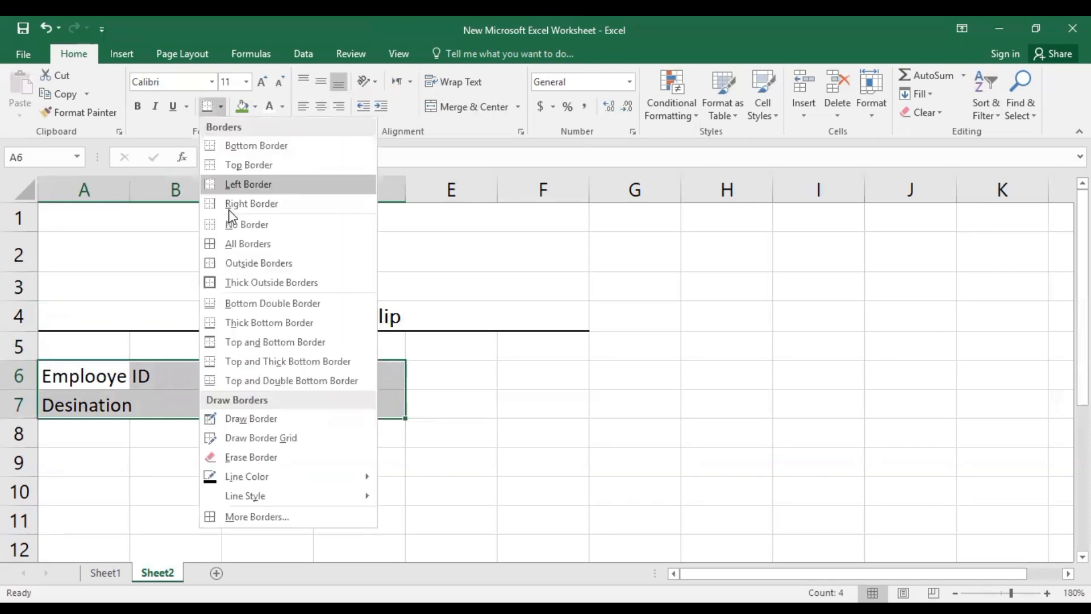
click(232, 243)
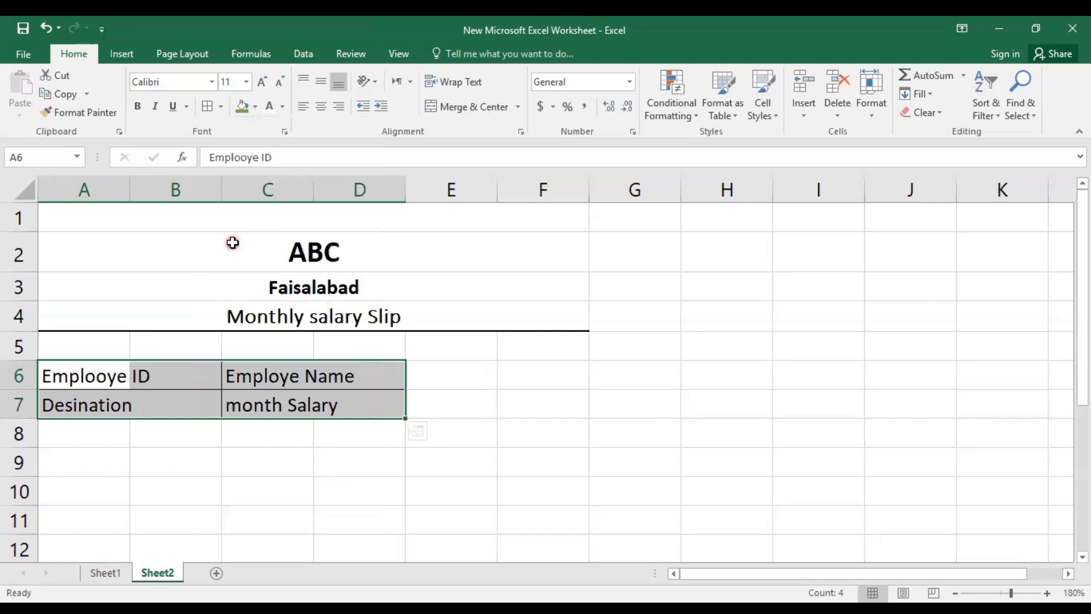
click(187, 469)
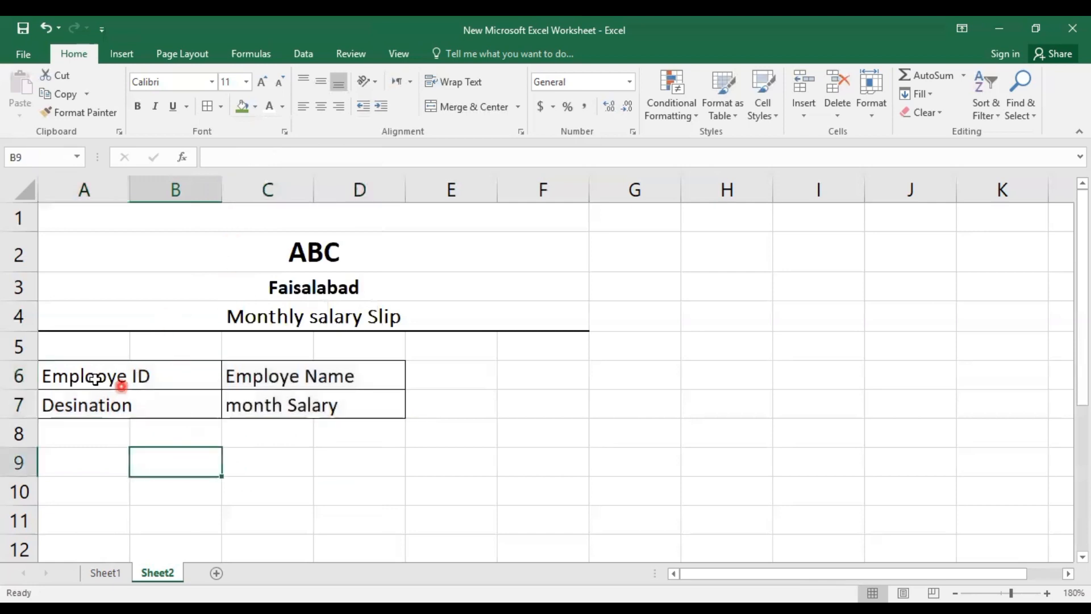
Step: Widen column A so the full "Emplooye ID" label fits within its cell
click(85, 186)
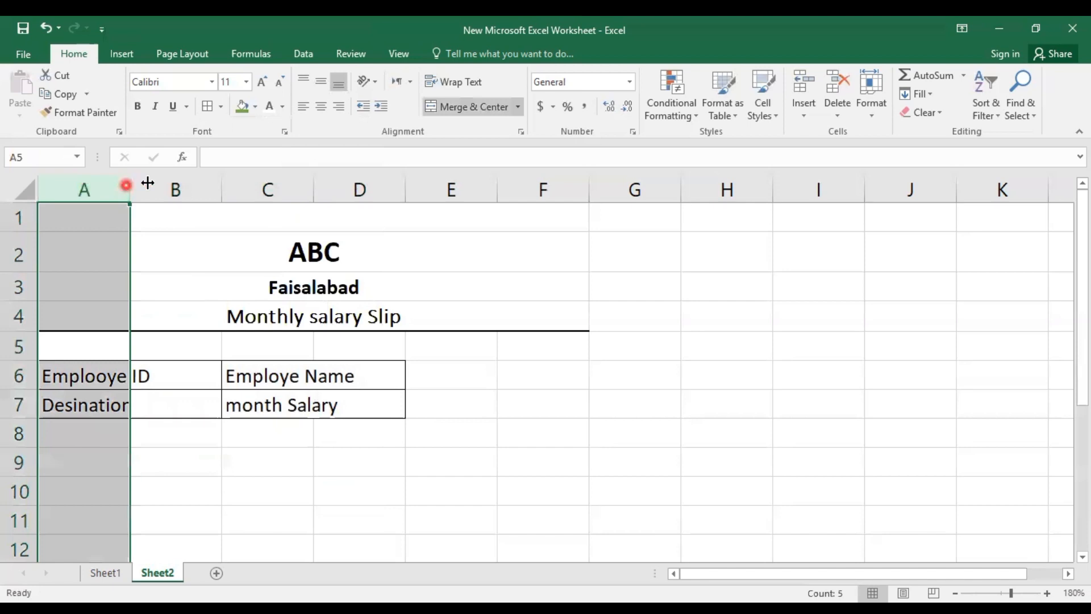
drag(148, 182, 160, 182)
click(210, 487)
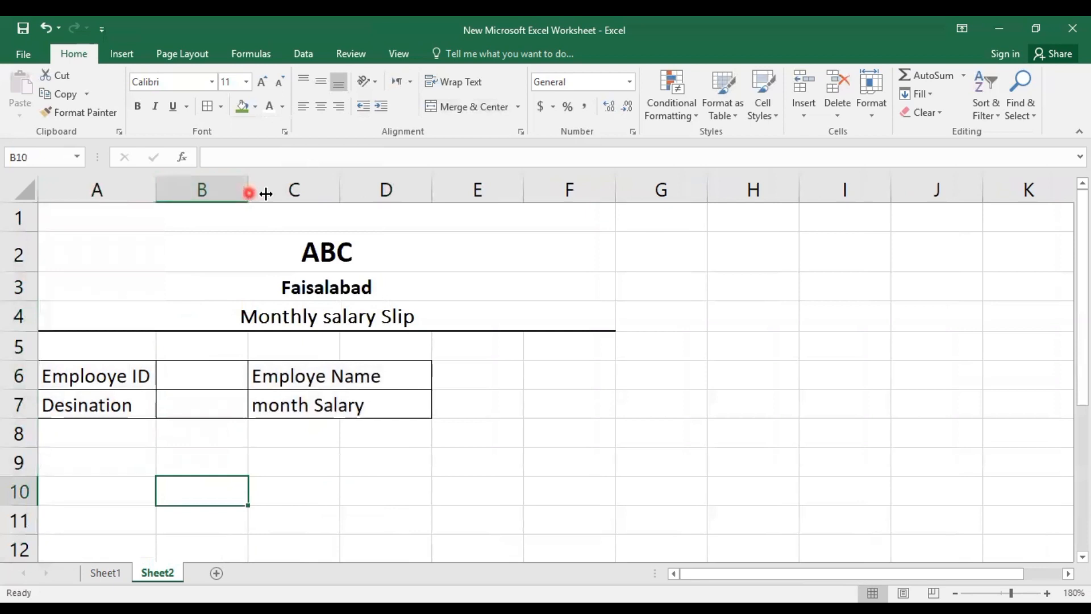
Step: Widen column B and column A of the salary slip to give the employee ID and designation rows more room
drag(249, 193, 275, 195)
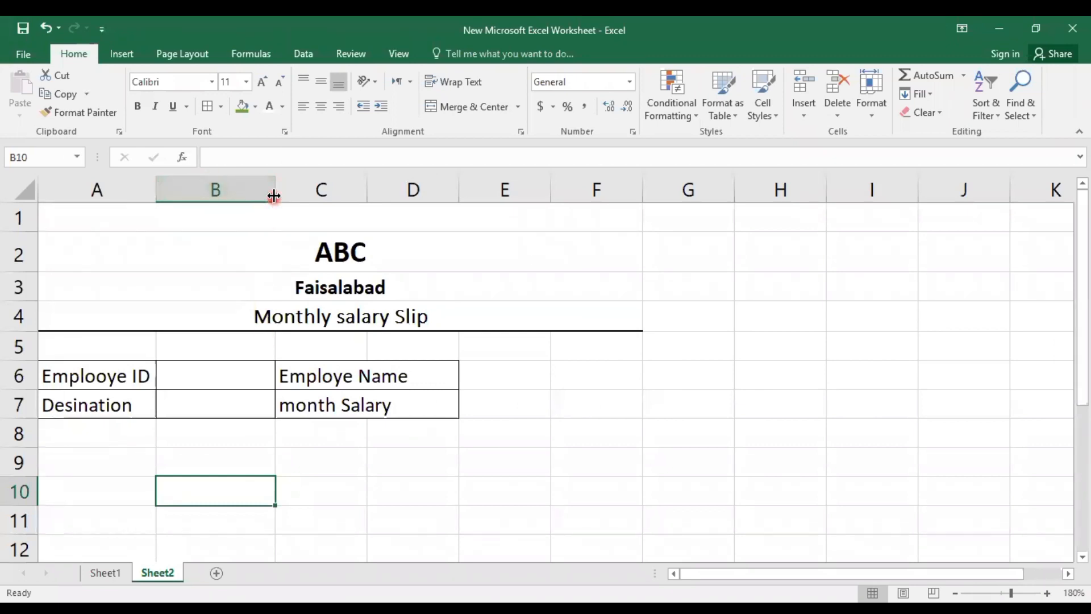
drag(274, 196, 318, 196)
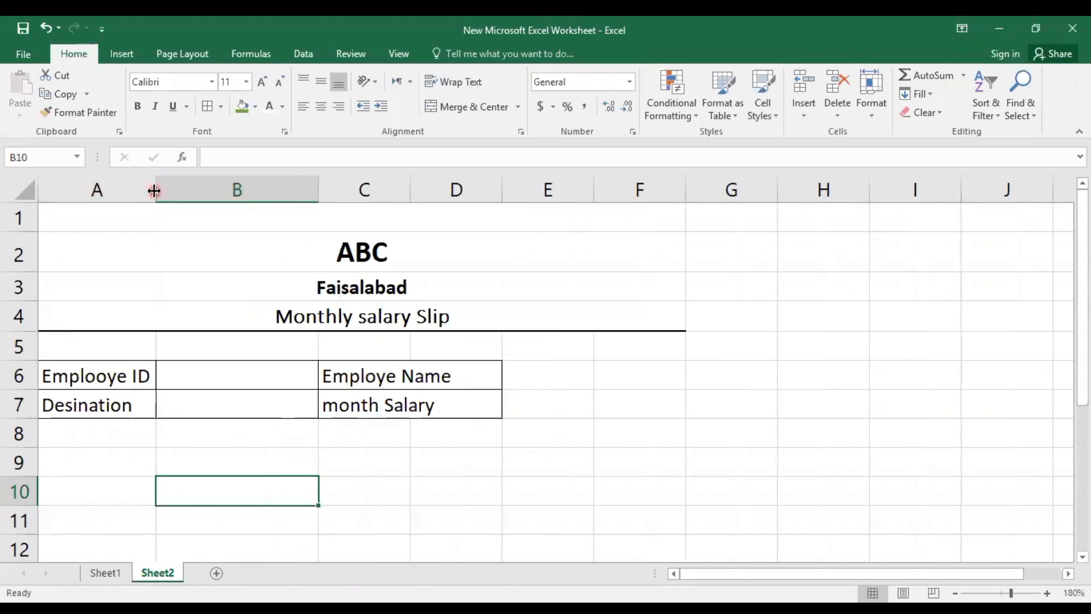
drag(155, 191, 179, 197)
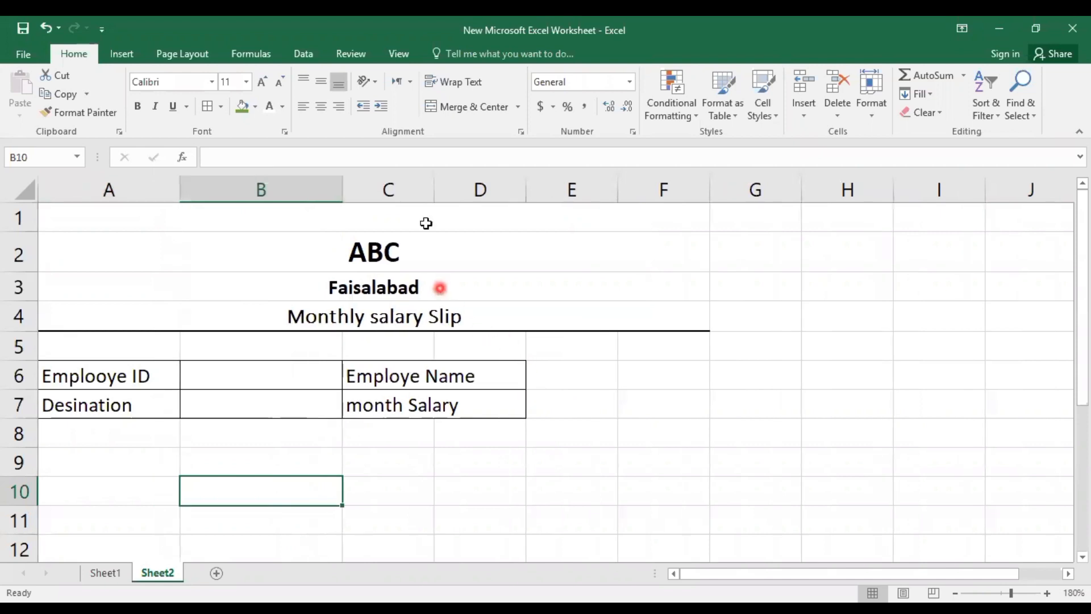
Step: Widen column C to fit the Employe Name label and column D for its entry cells
click(419, 190)
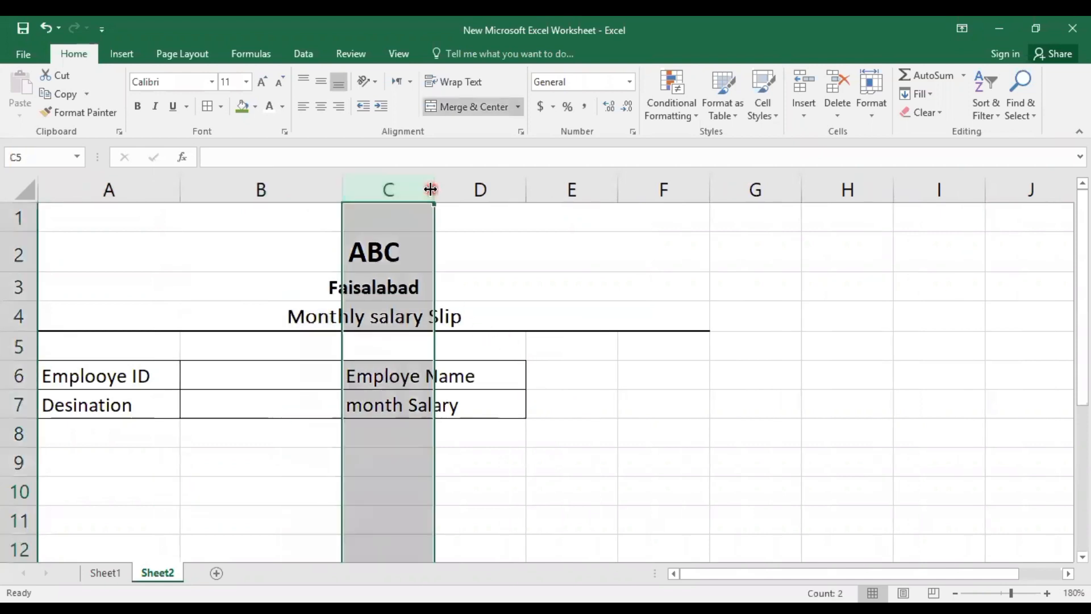
drag(432, 189, 484, 190)
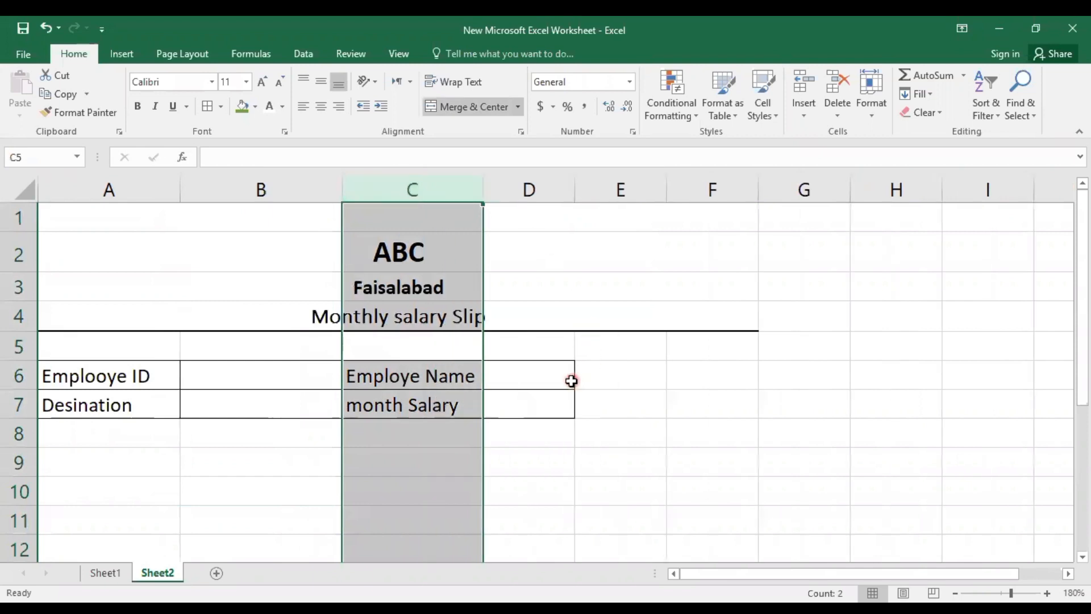
click(506, 188)
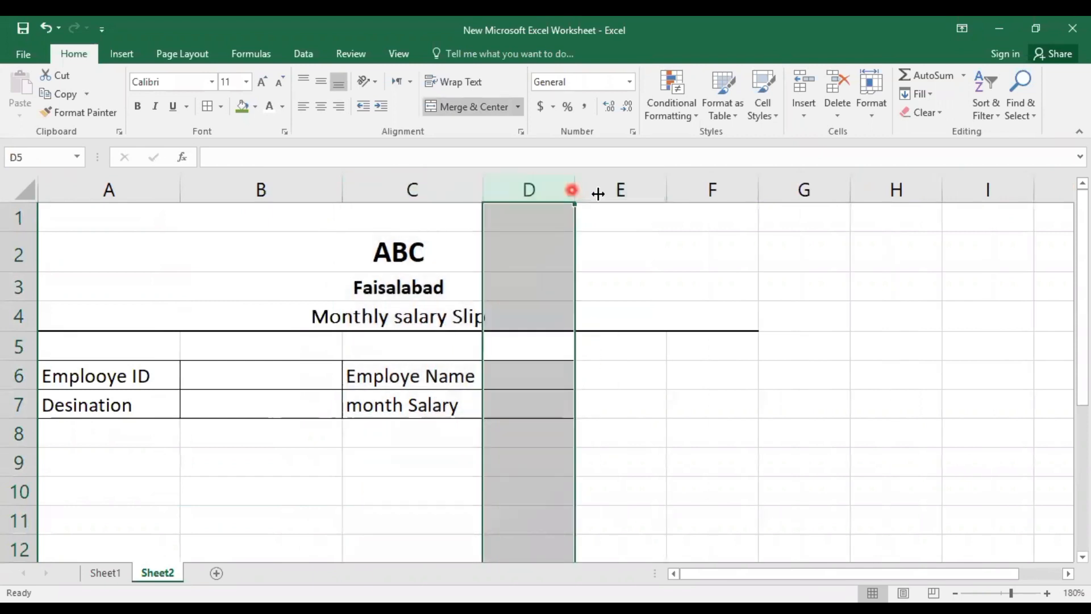
drag(598, 194, 606, 194)
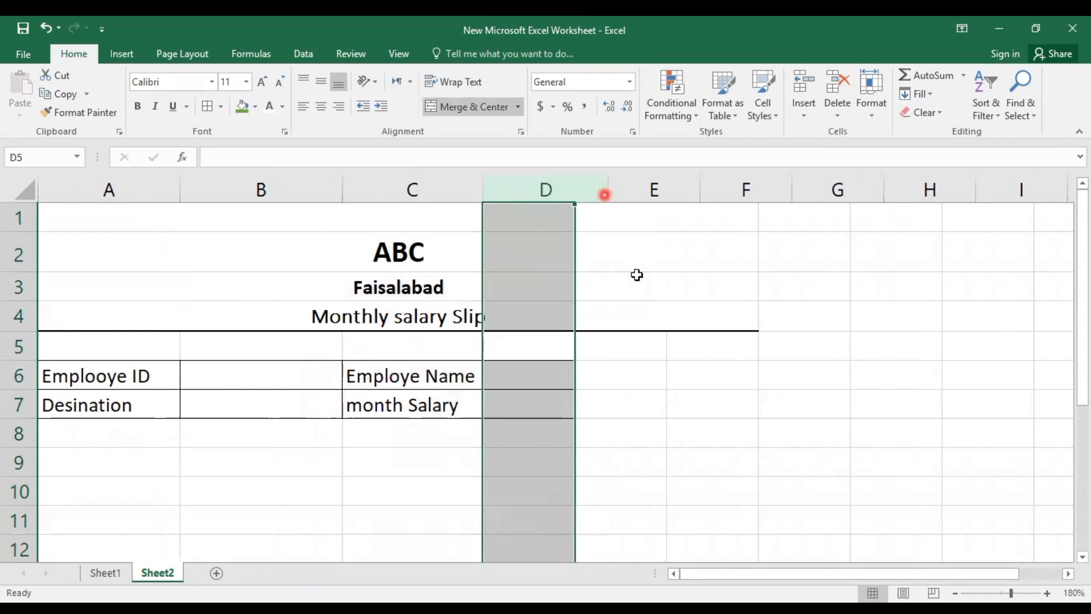
click(622, 276)
click(535, 328)
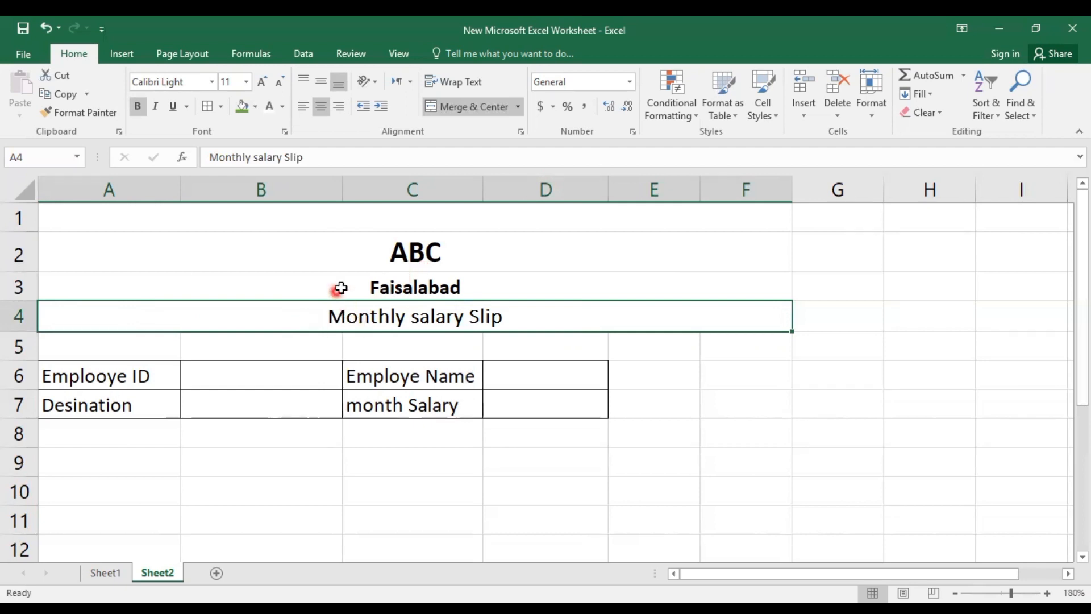
click(208, 161)
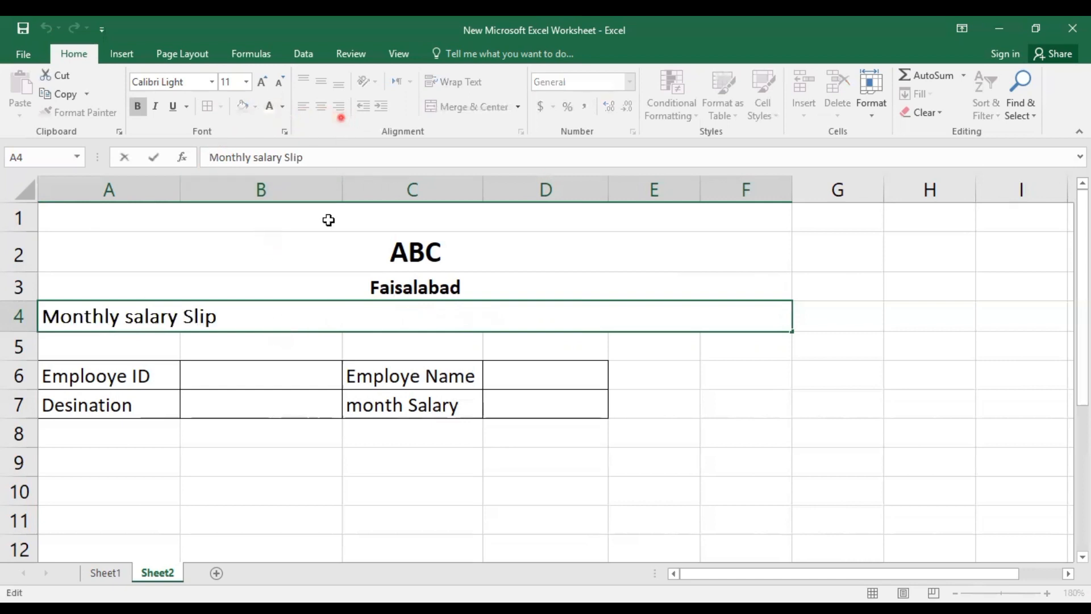
click(264, 327)
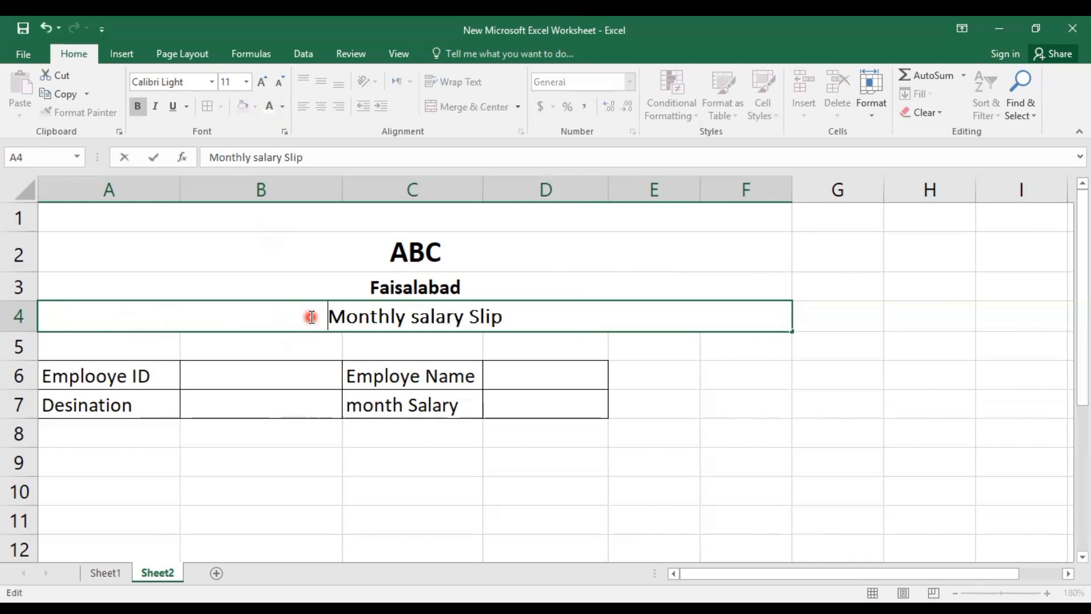
click(482, 285)
Step: Try left alignment on the ABC heading in row 2 and return it to centered alignment
click(335, 254)
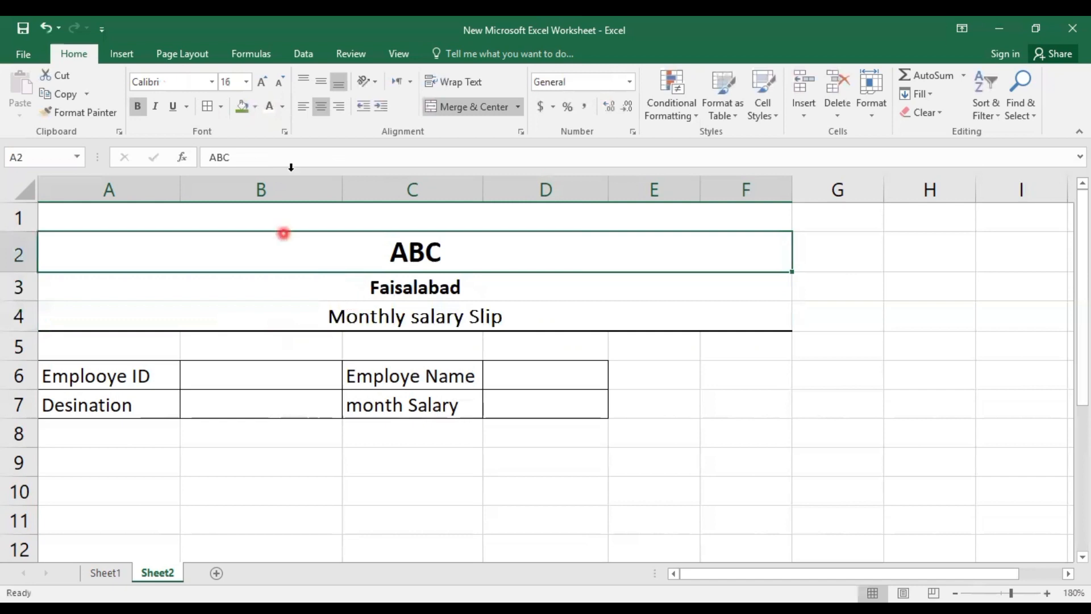
click(308, 108)
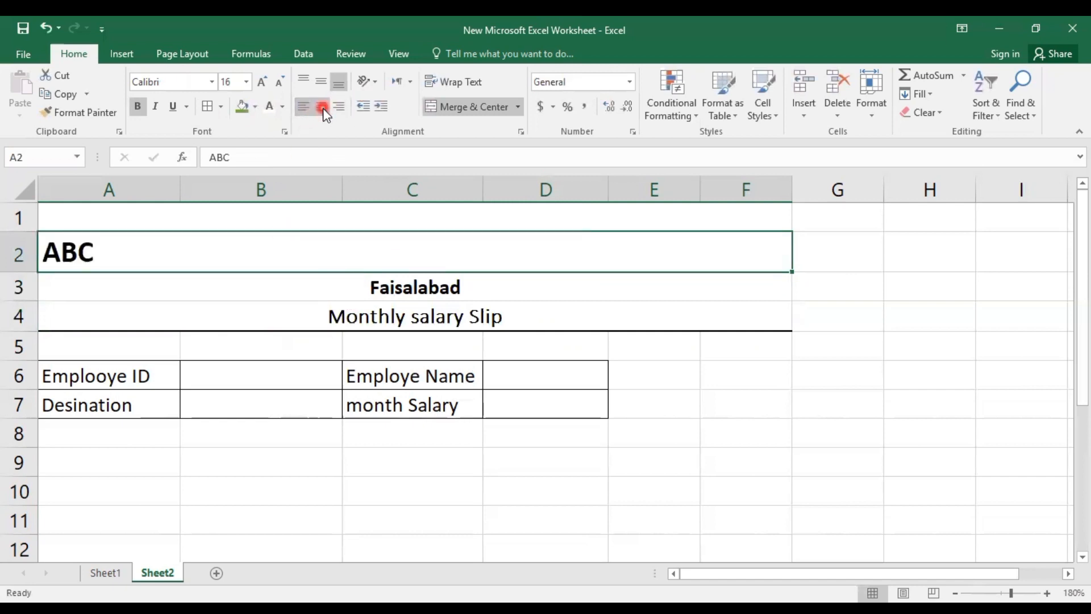
click(322, 108)
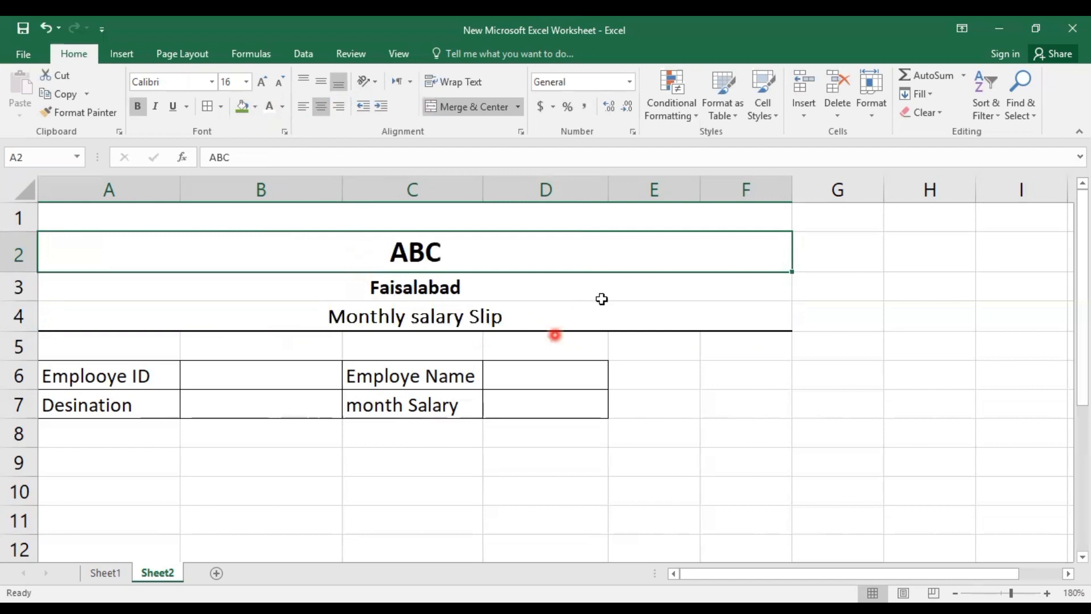
click(653, 286)
drag(312, 249, 317, 327)
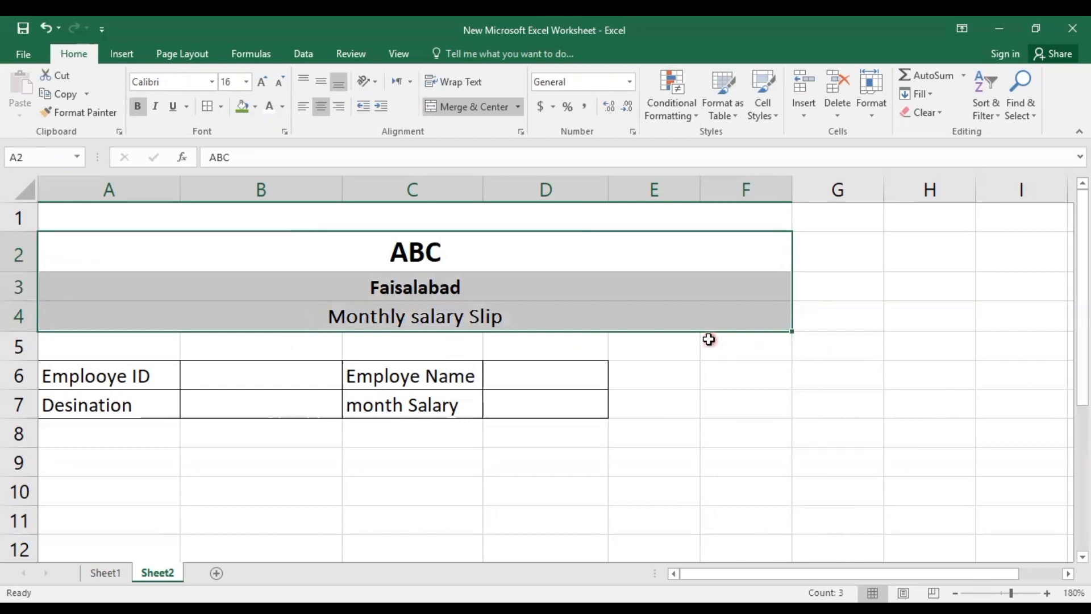
click(621, 344)
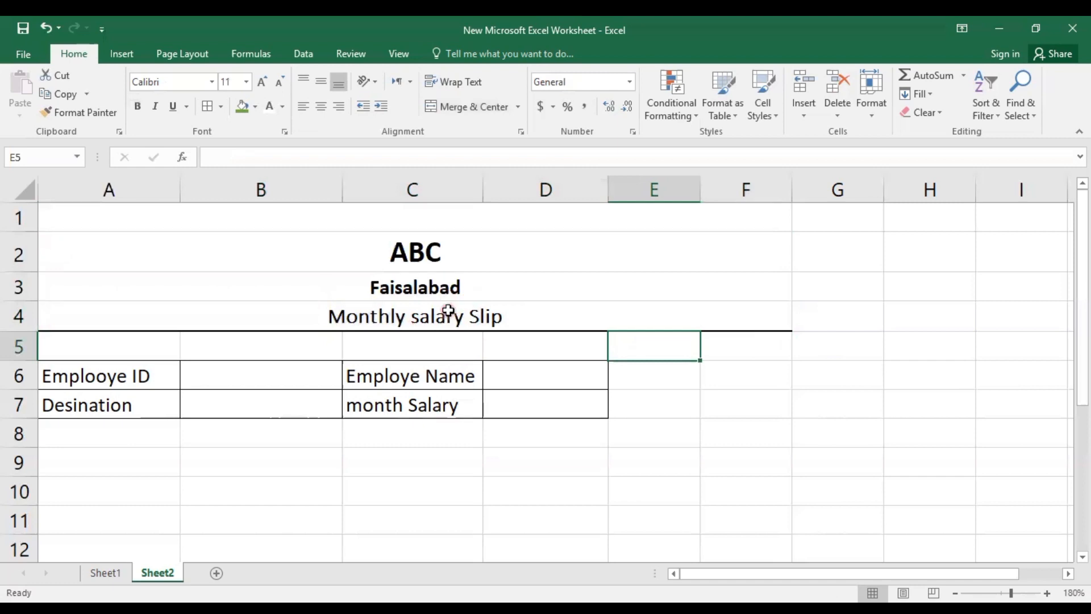
scroll(449, 313, down, 1)
scroll(458, 320, up, 1)
scroll(515, 302, down, 1)
scroll(585, 346, up, 1)
click(645, 404)
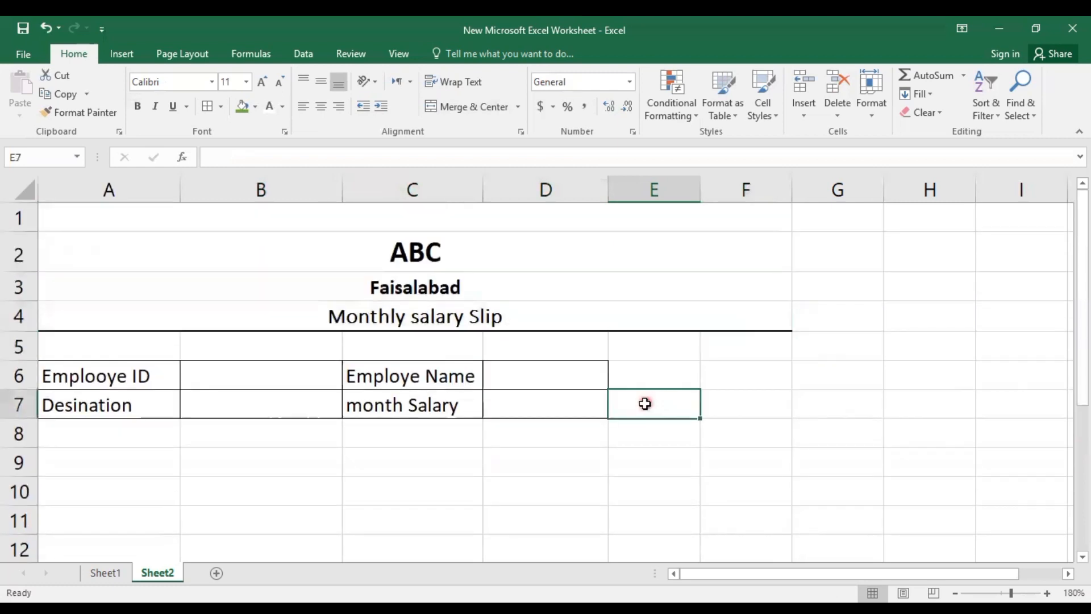
Step: Widen column D slightly more for the employee name and salary entry cells
scroll(645, 403, down, 2)
scroll(568, 393, up, 1)
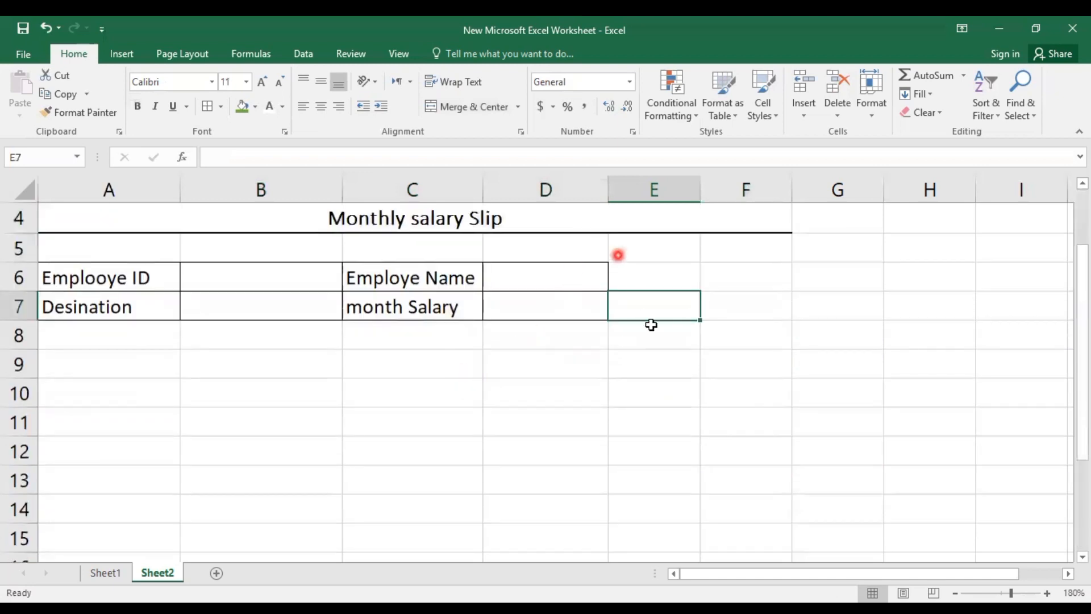
scroll(651, 324, up, 1)
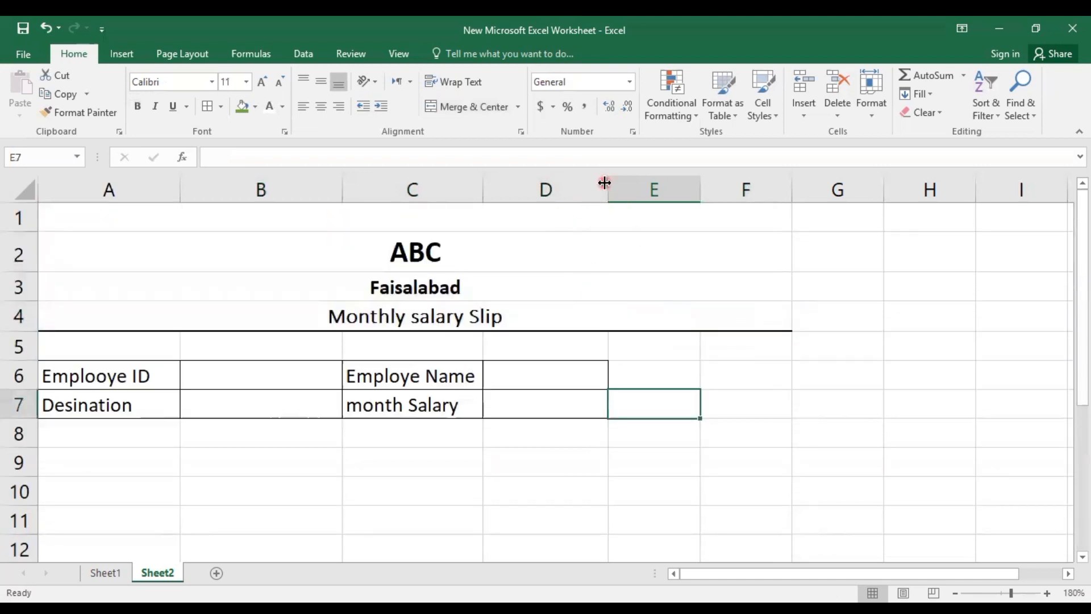
drag(614, 183, 618, 183)
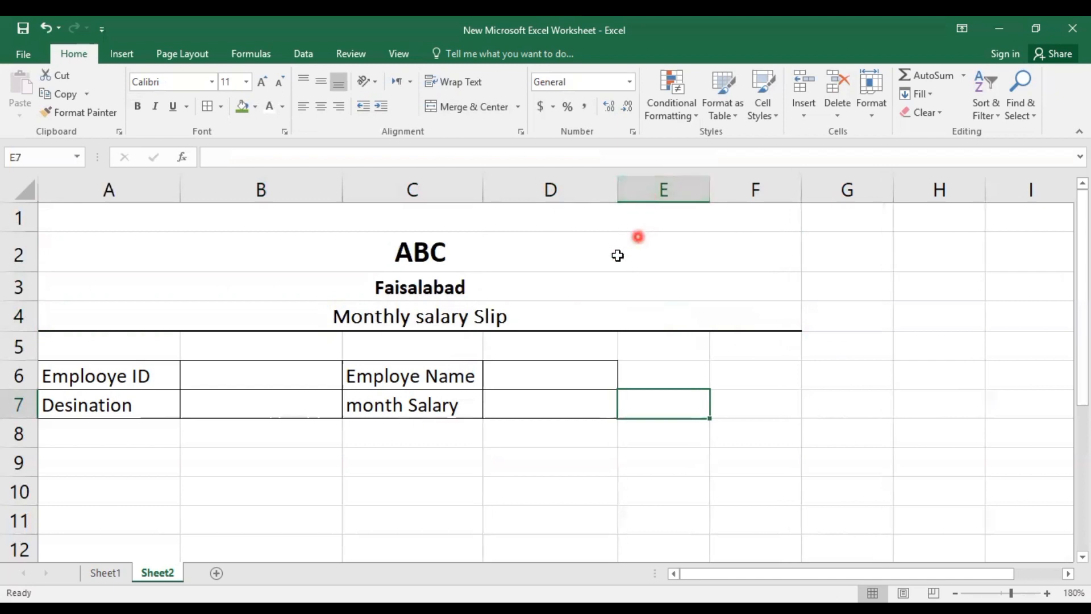
Step: Merge and center the blank cells A5:D5 above the employee details block
scroll(371, 434, down, 1)
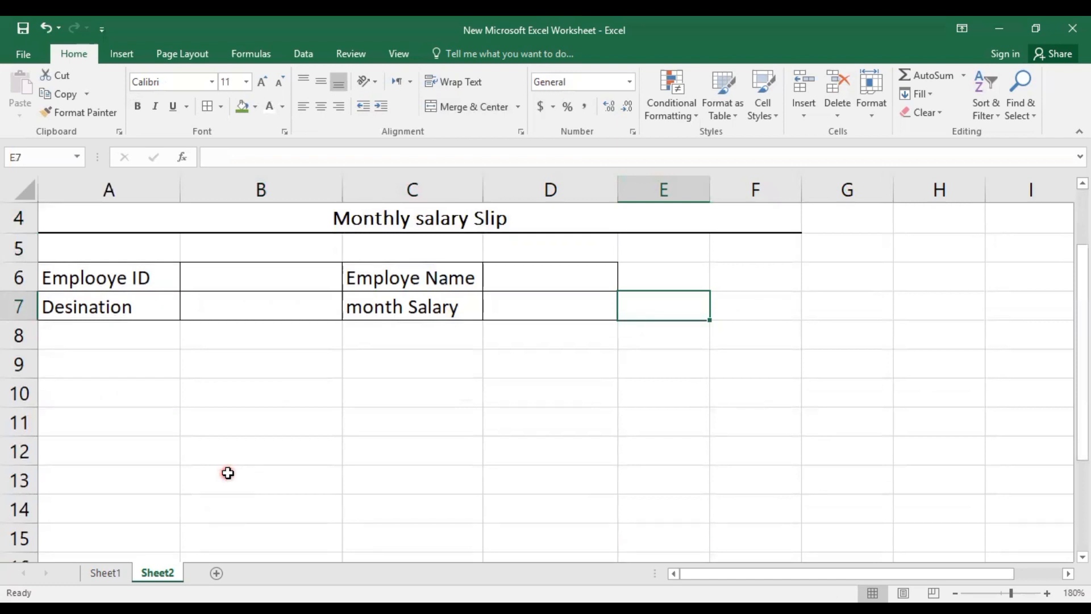
scroll(233, 477, up, 1)
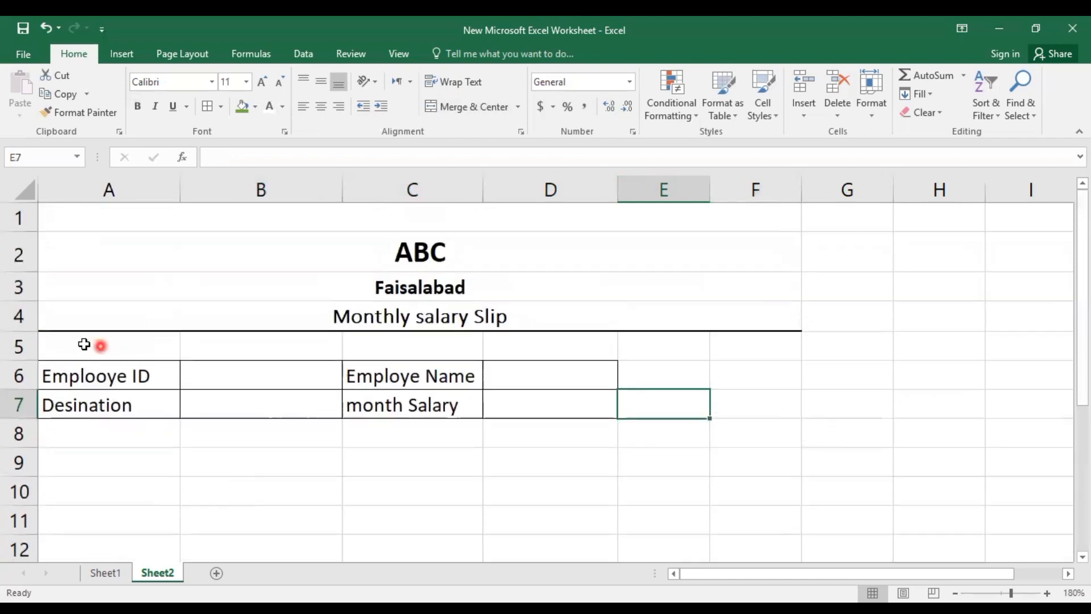
click(83, 344)
drag(83, 344, 597, 338)
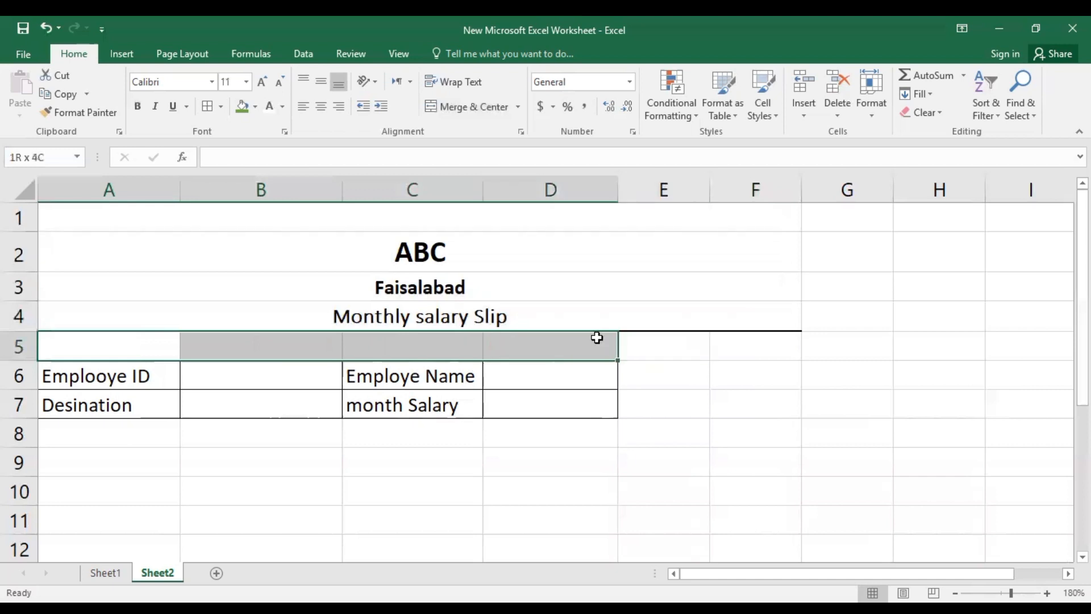
click(477, 107)
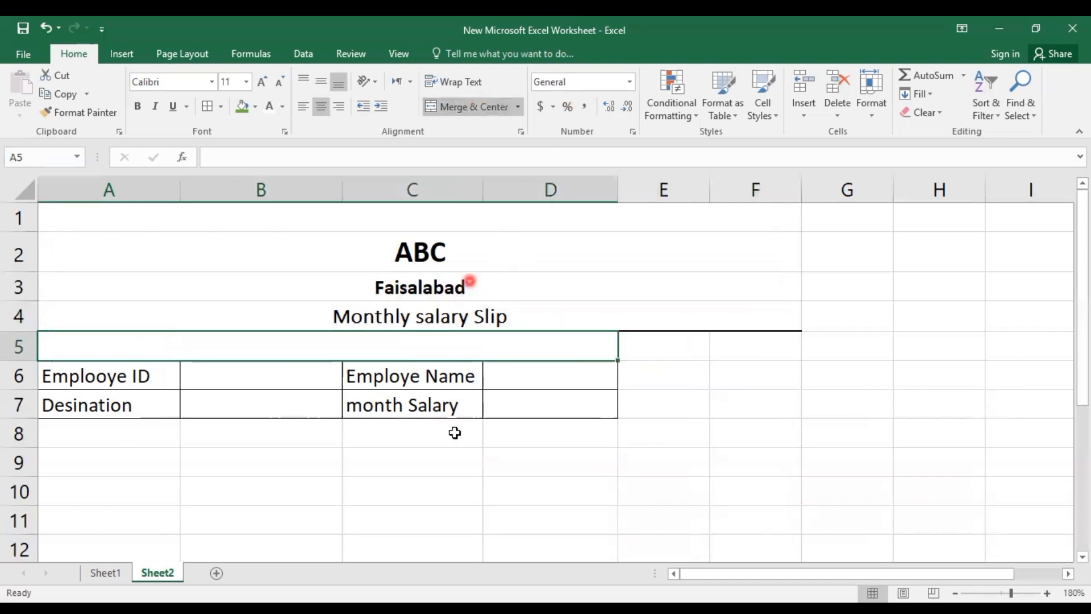
click(420, 502)
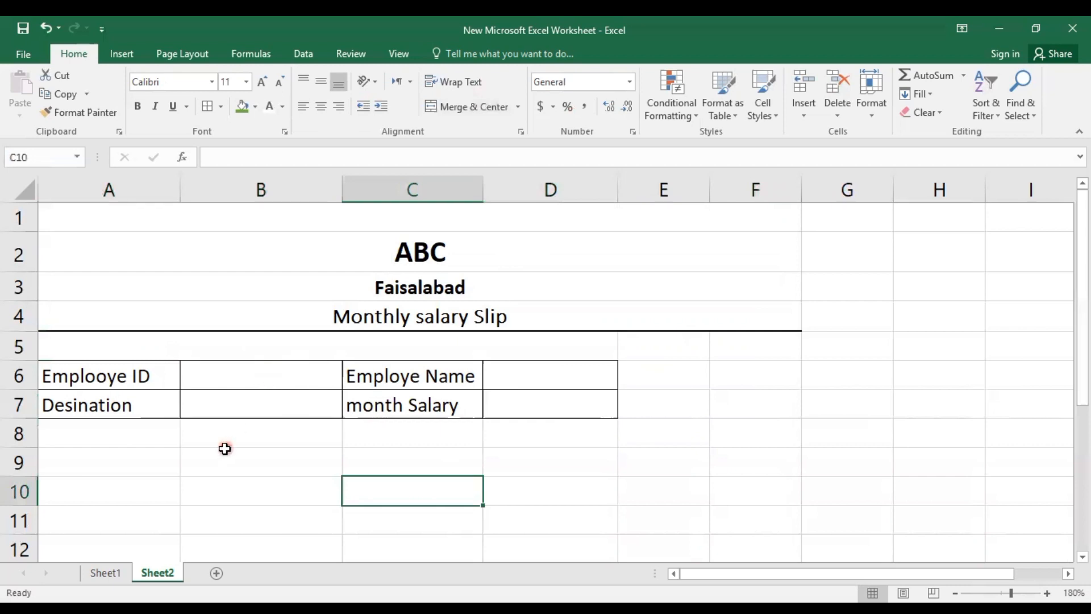
Step: Merge and center the blank cells A8:D8 below the employee details block
scroll(198, 455, down, 1)
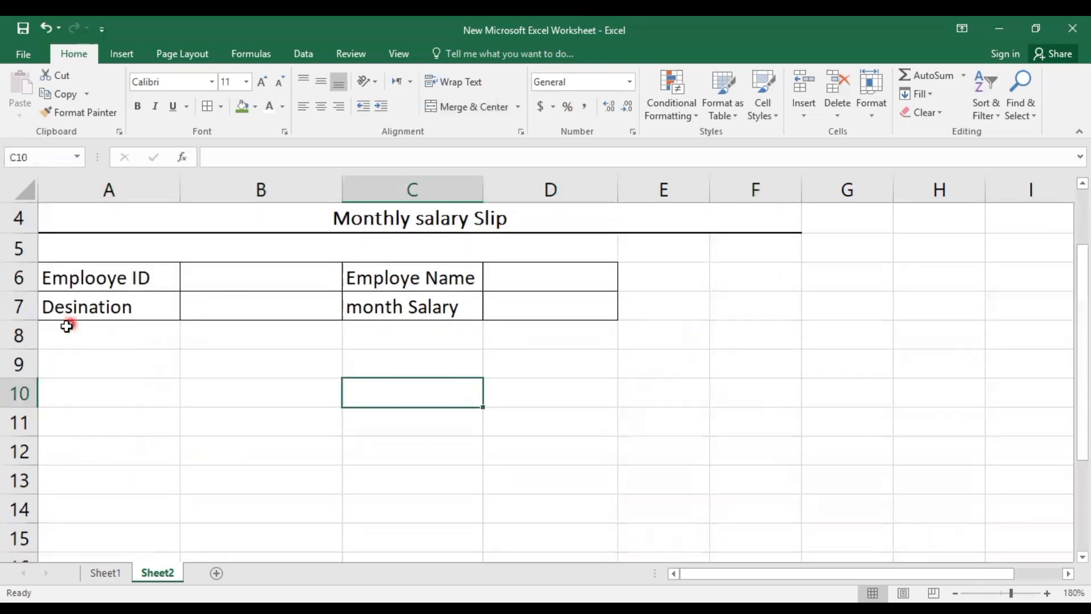
drag(61, 333, 523, 335)
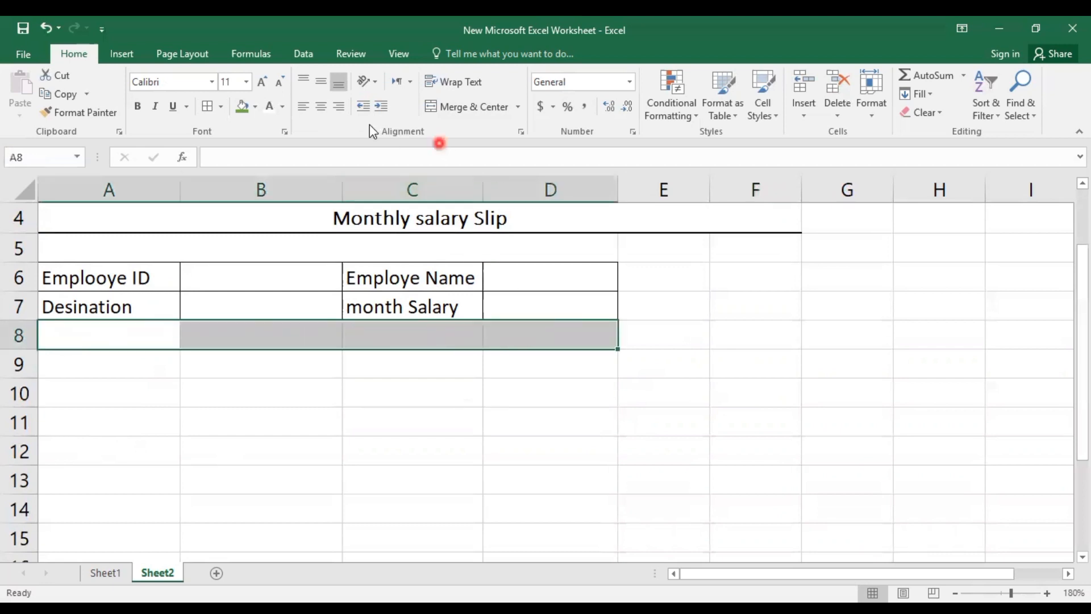
click(438, 102)
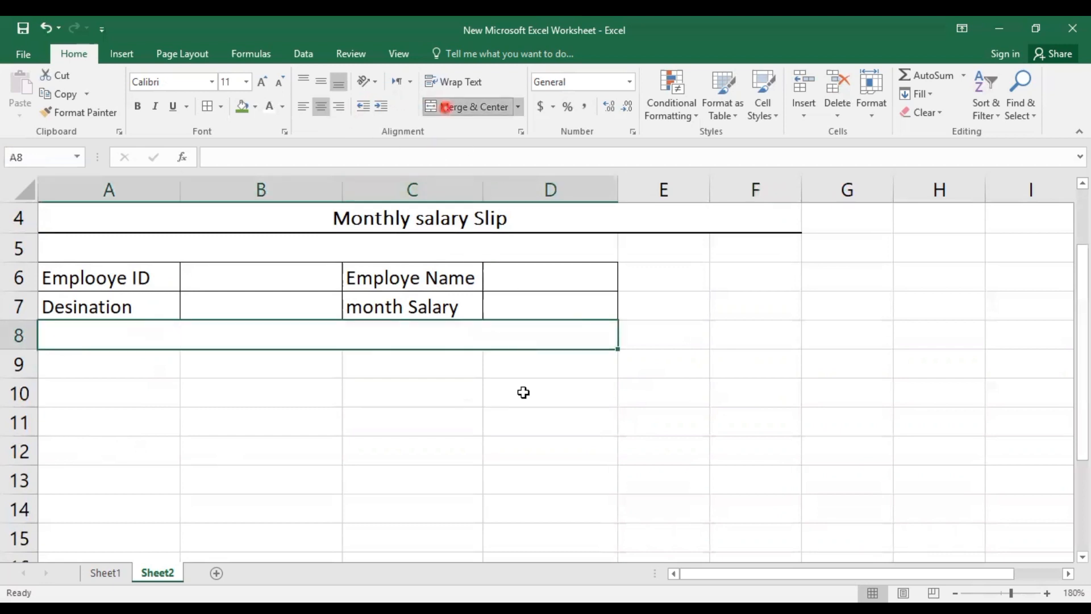
click(517, 431)
Step: Move the employee details block A6:D7 one column over so that it starts at cell B6
scroll(419, 504, up, 1)
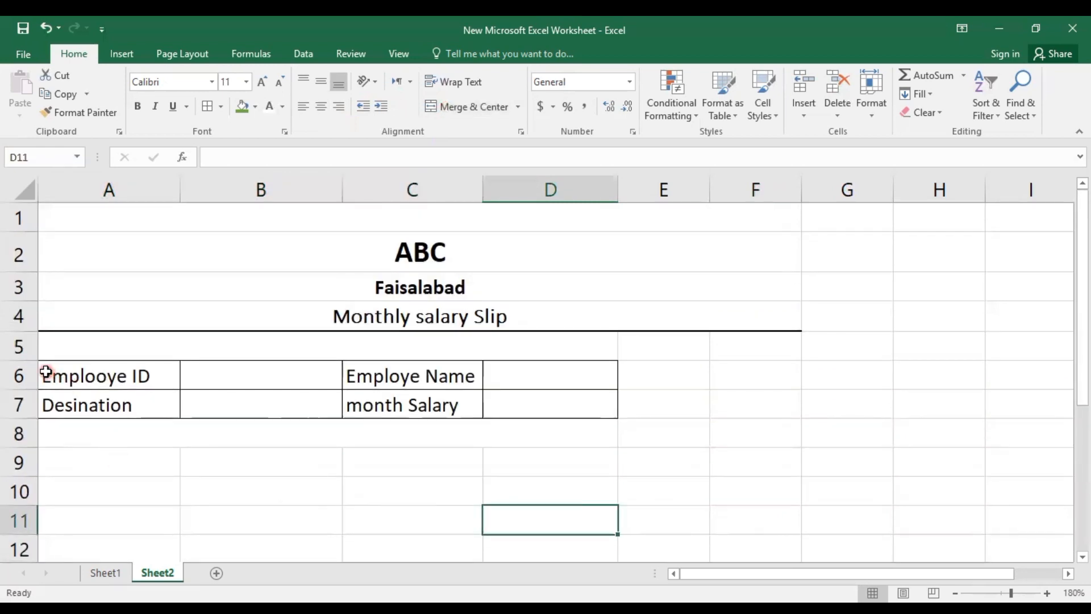
drag(46, 372, 391, 415)
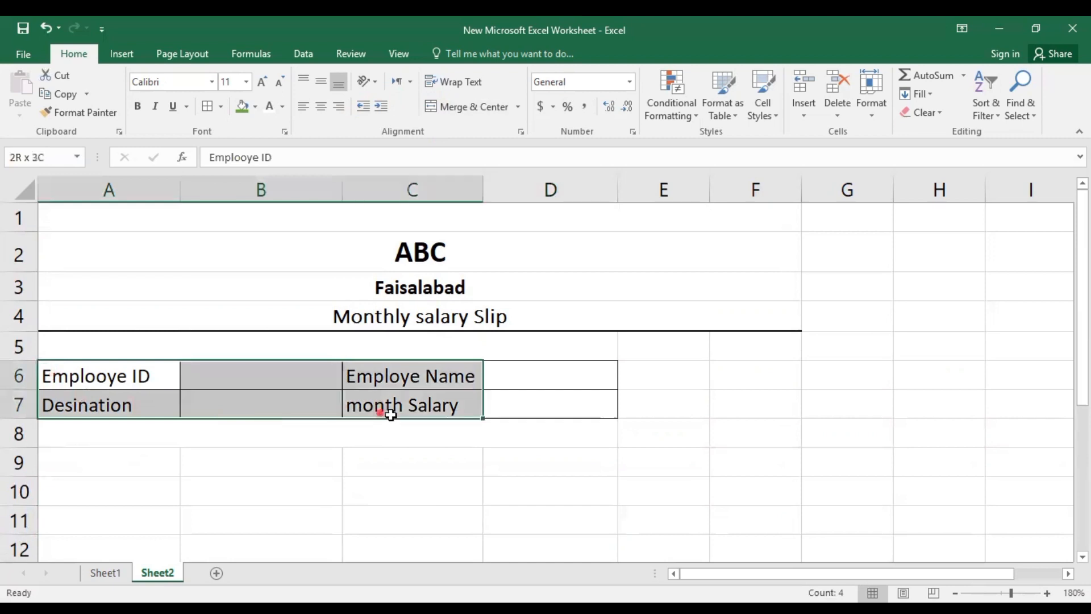
drag(536, 417, 540, 419)
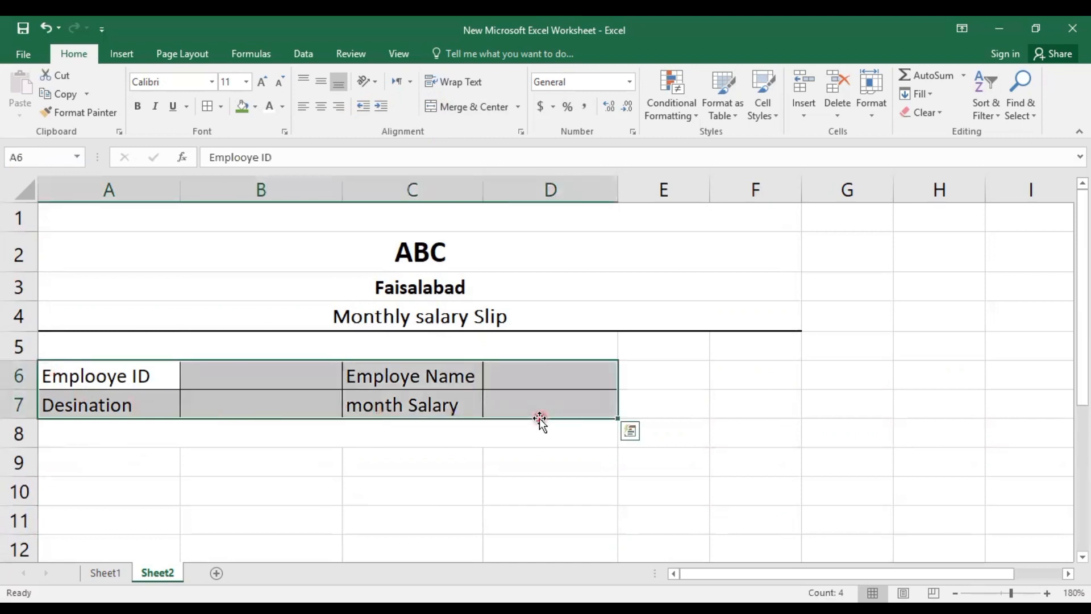
key(ctrl+c)
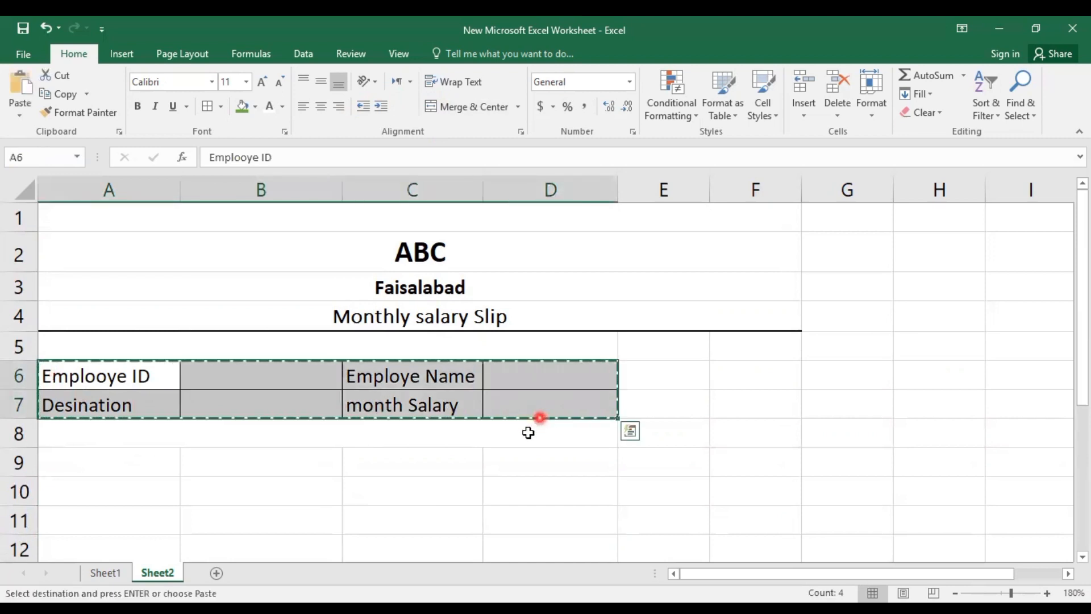
click(445, 423)
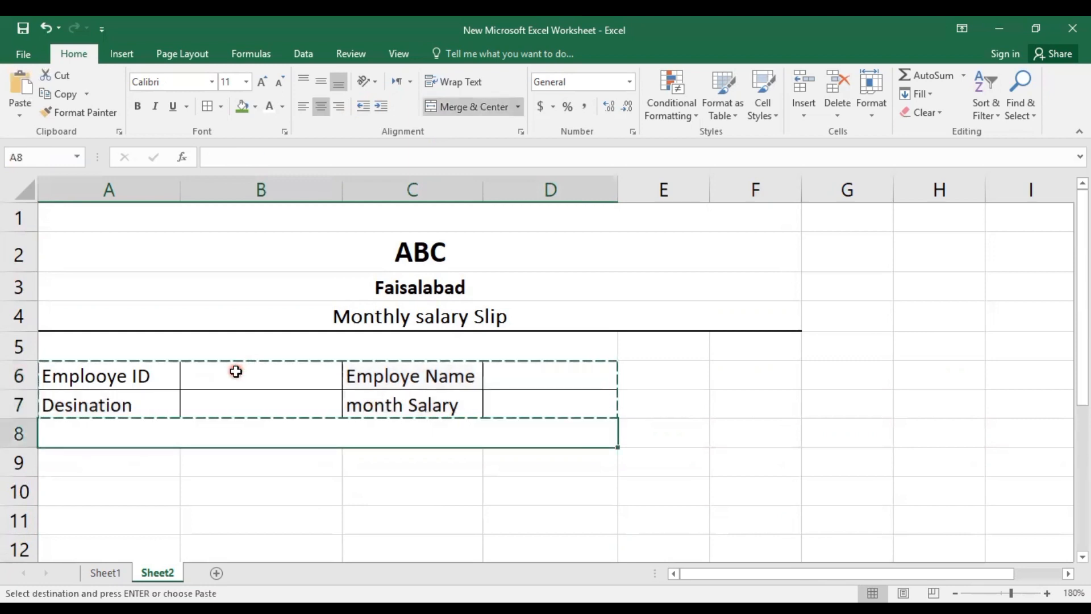
click(239, 372)
key(Return)
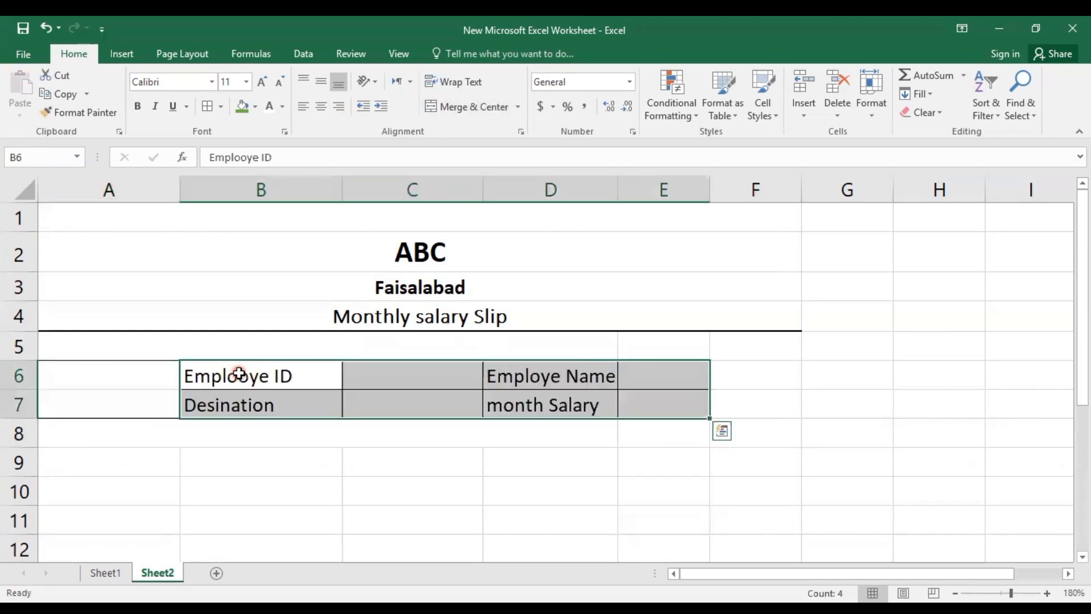
click(397, 442)
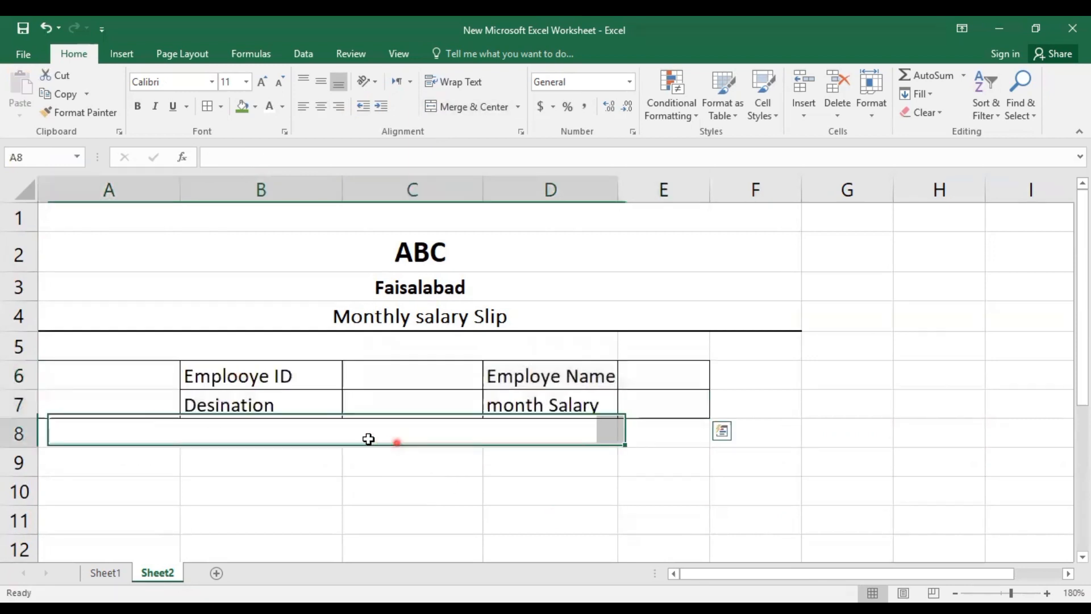
click(149, 481)
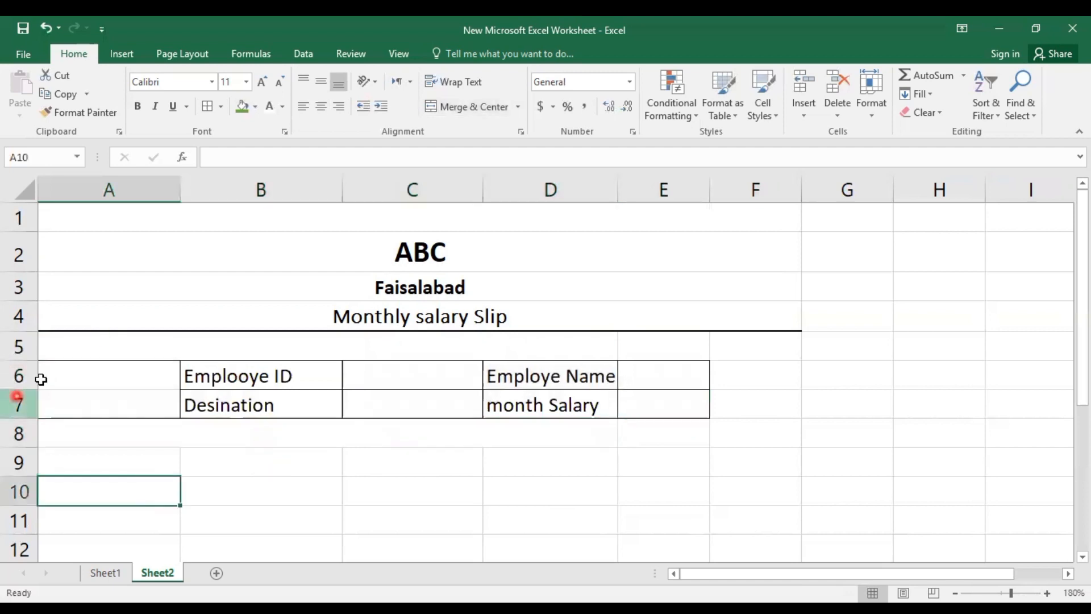
drag(68, 355, 73, 392)
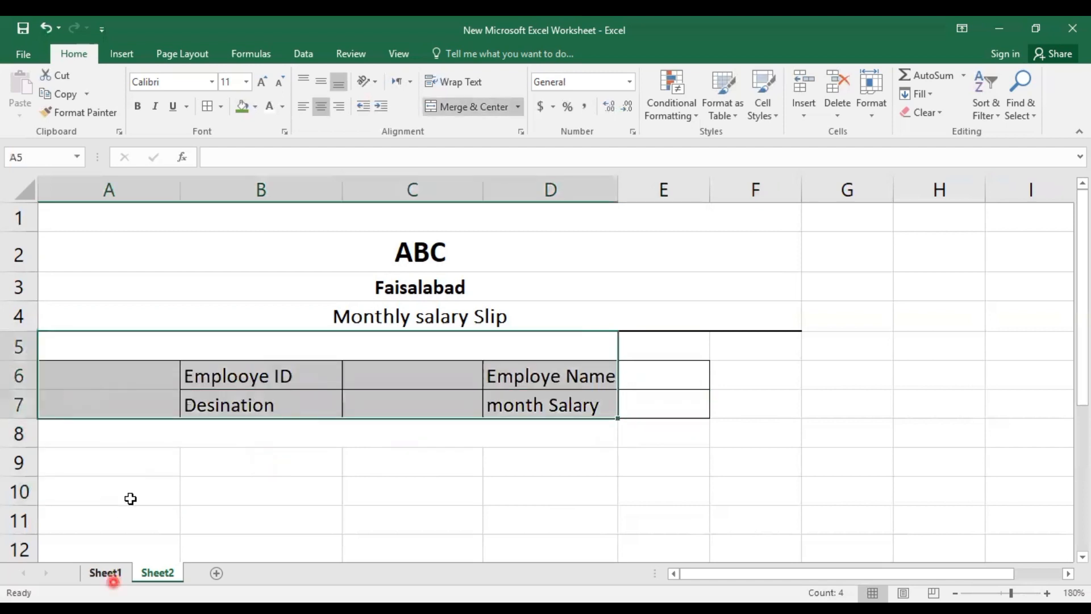
click(144, 458)
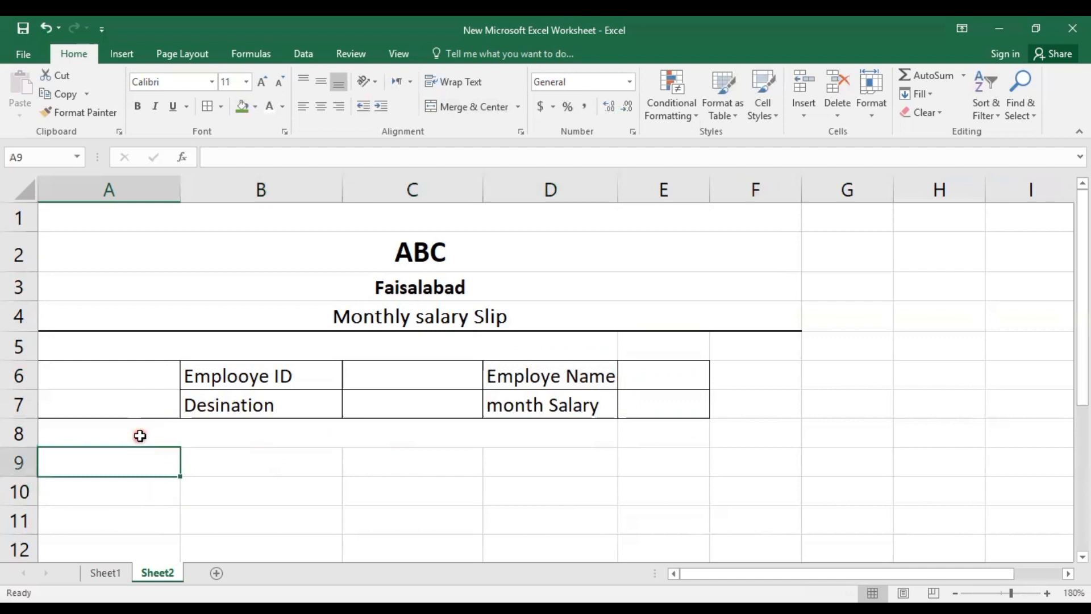
click(140, 436)
click(122, 389)
click(118, 396)
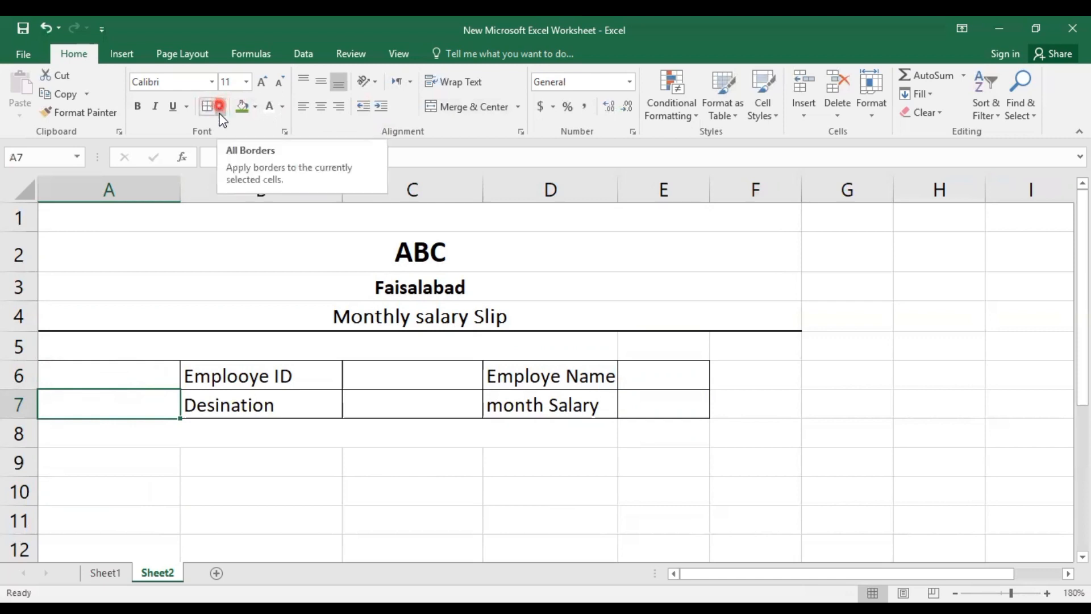
Step: Widen column E, which holds the employee name and month salary entry cells, to a width of about 11.57
click(285, 458)
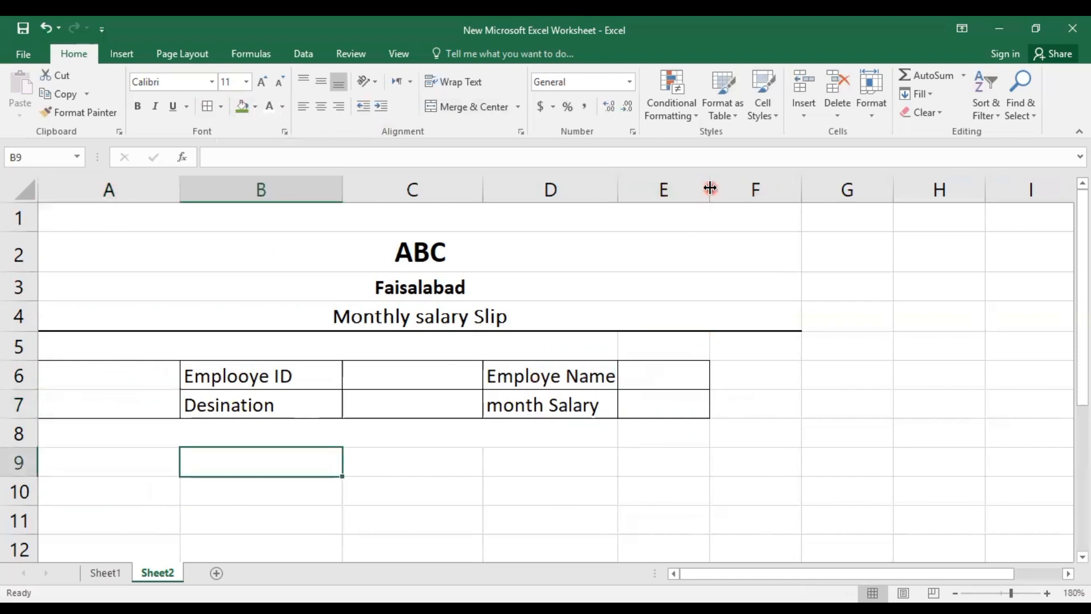
click(492, 453)
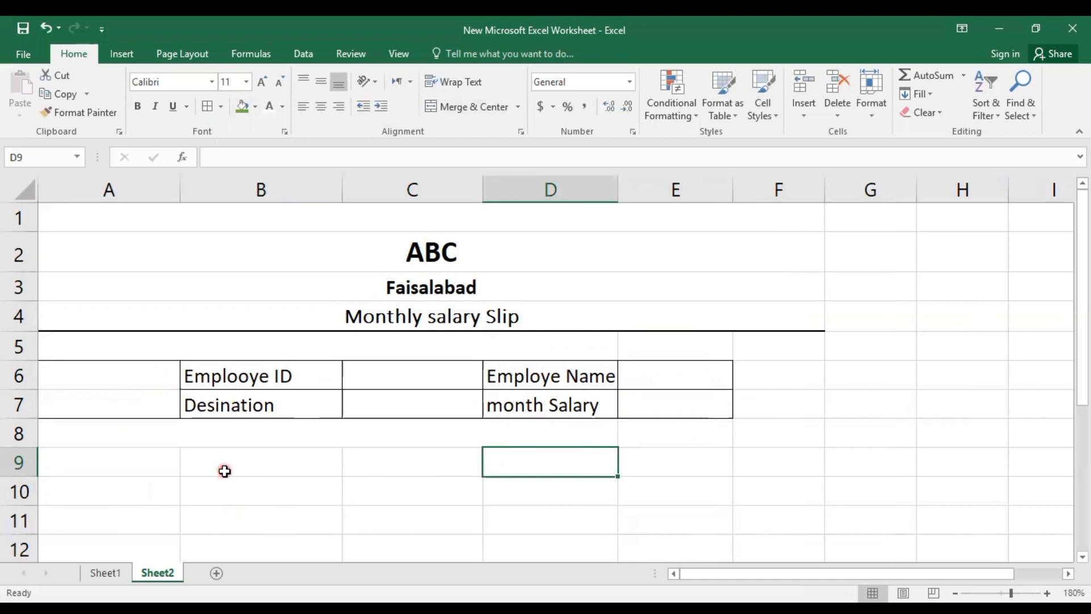
scroll(225, 471, down, 1)
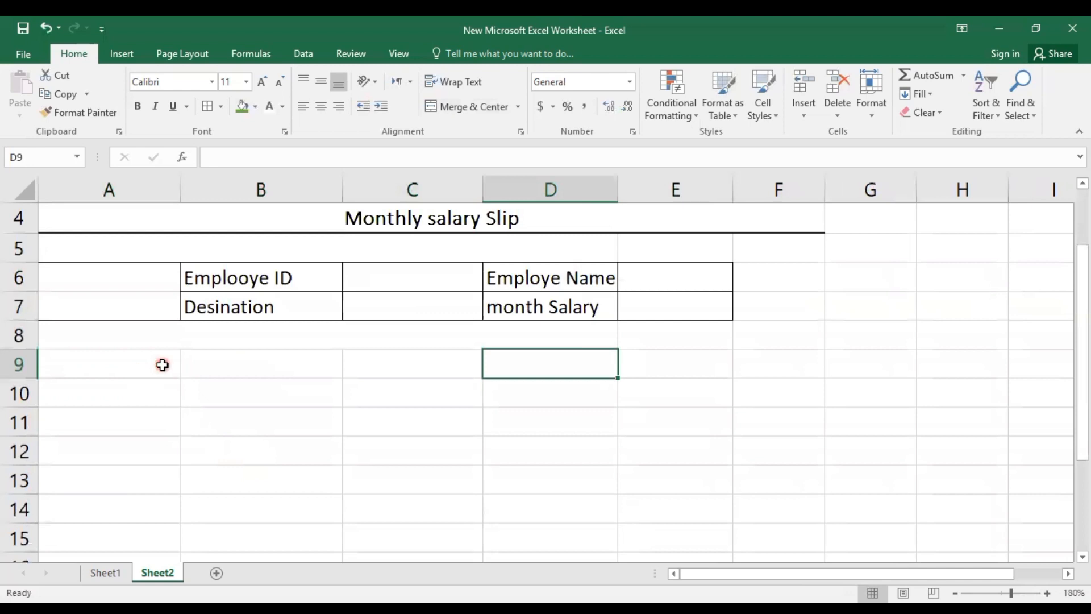
click(113, 365)
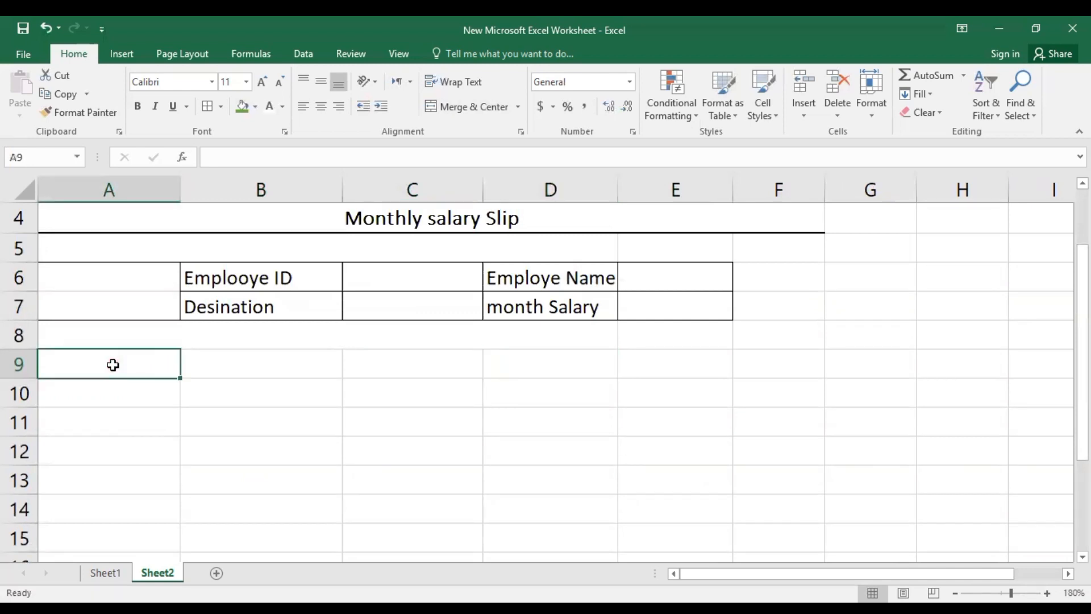
click(452, 371)
scroll(699, 353, up, 1)
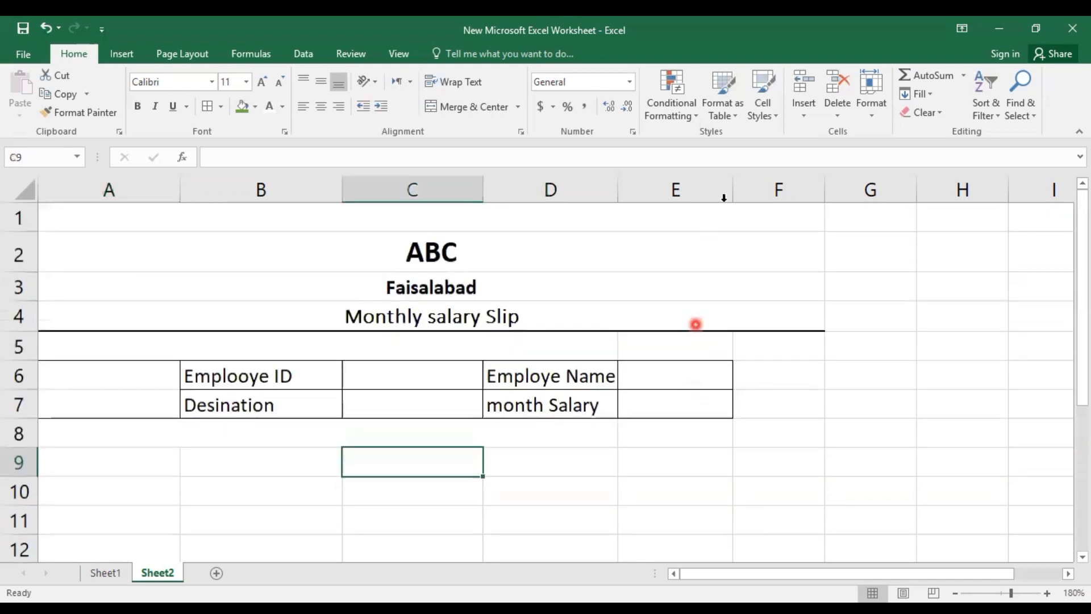
drag(727, 192, 737, 191)
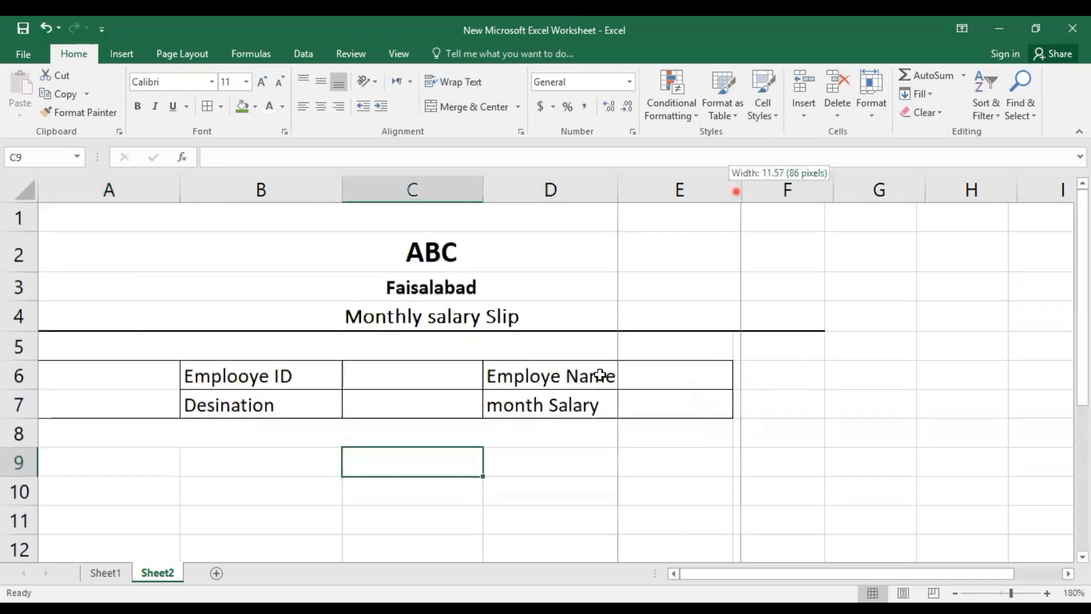
scroll(453, 382, down, 2)
scroll(444, 452, up, 1)
scroll(444, 452, up, 1)
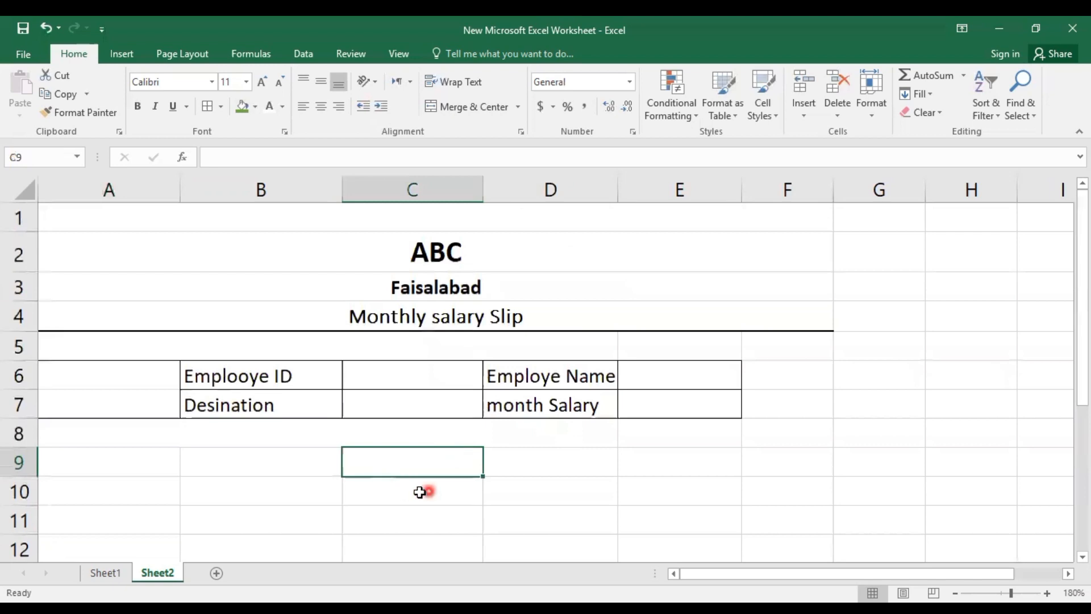
Step: Merge and center cells B9:C9, and separately merge and center cells D9:E9, below the employee details block
click(267, 462)
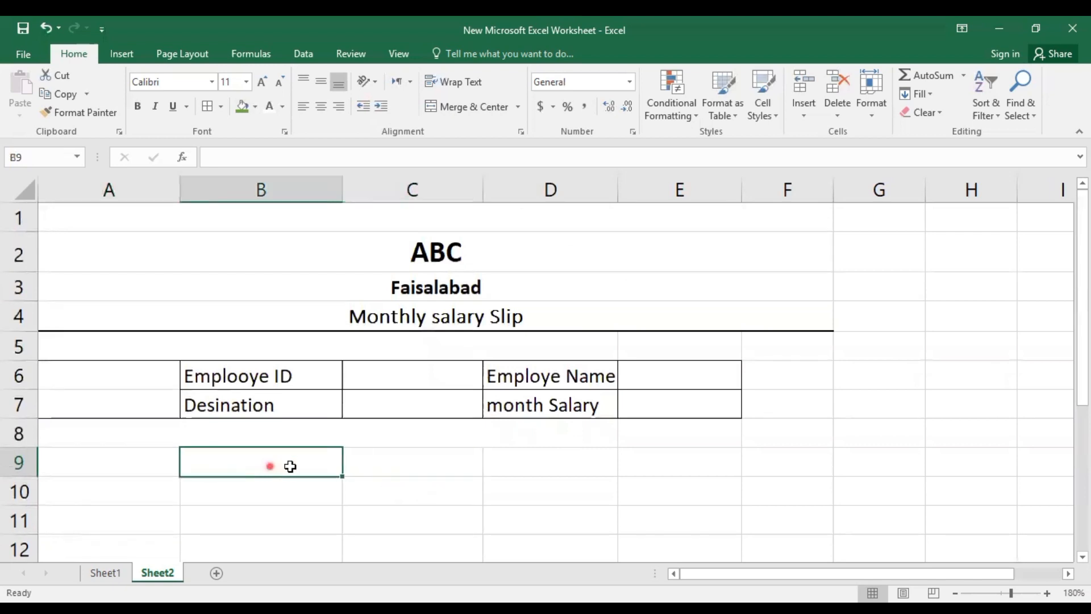
drag(338, 465, 375, 467)
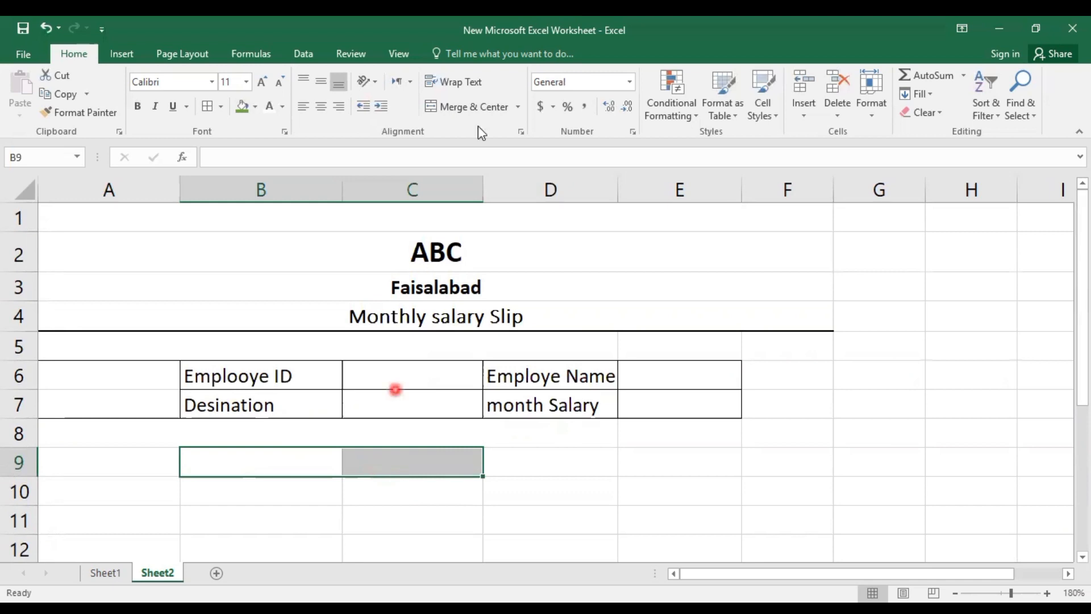
click(488, 106)
scroll(581, 334, down, 2)
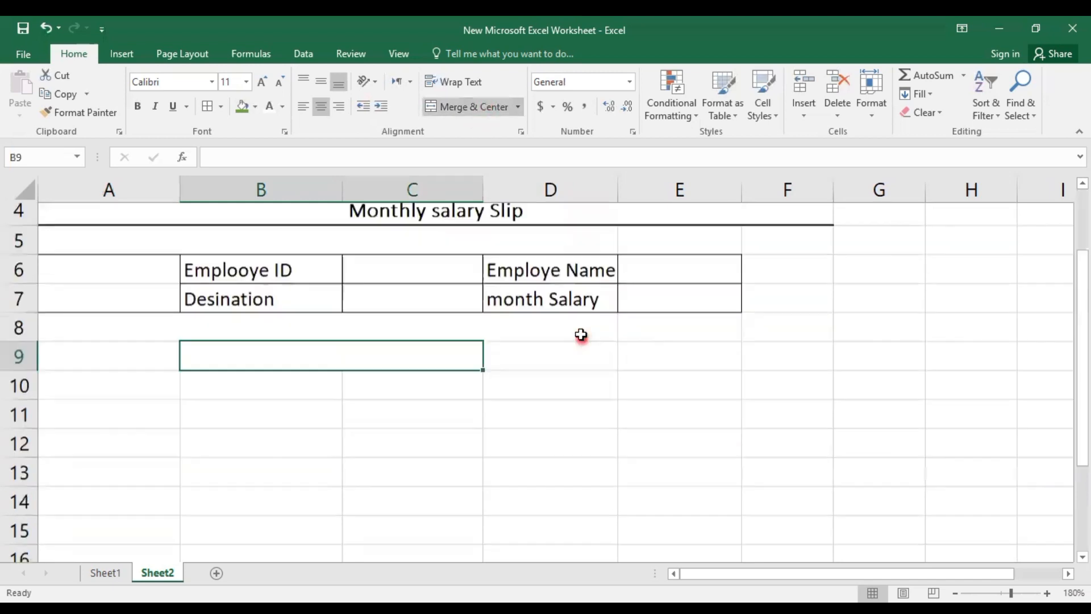
click(582, 273)
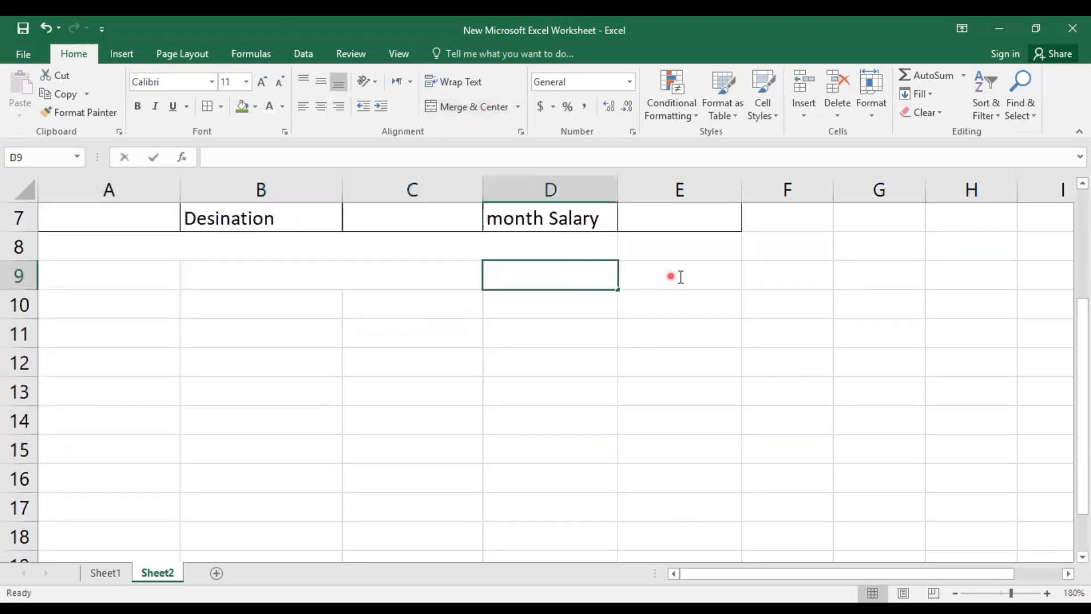
drag(738, 270, 588, 281)
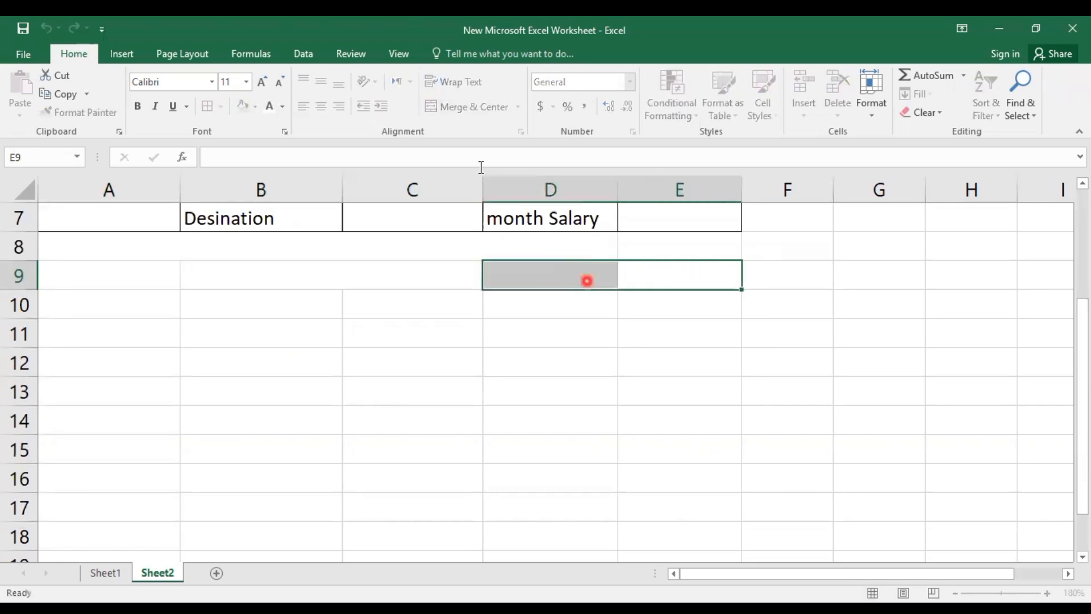
click(482, 114)
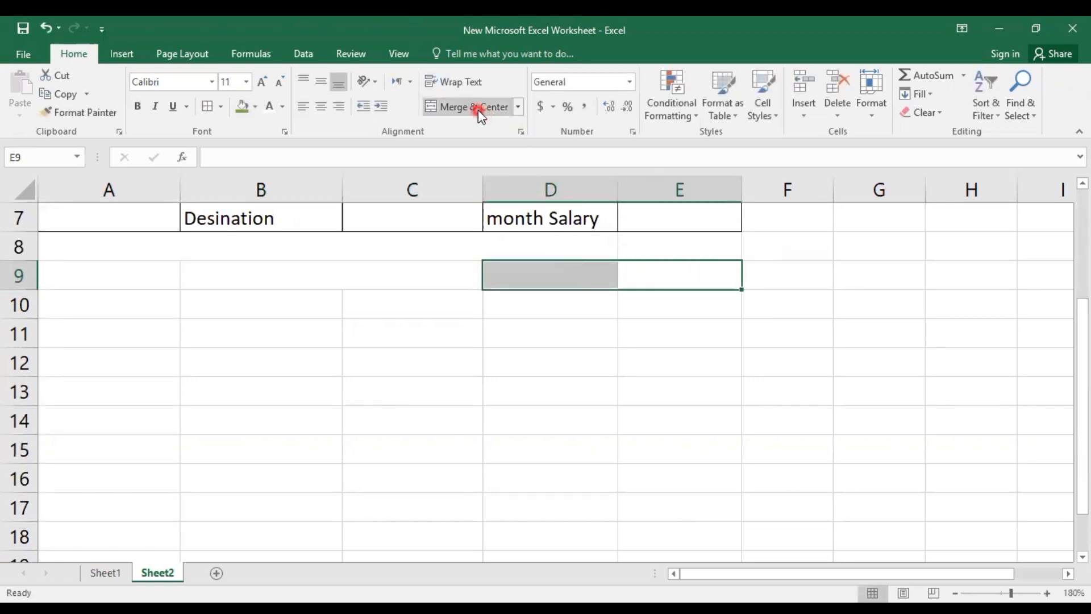
Step: Enter the heading "Income" in merged cell B9 and "Deduction" in merged cell D9
click(272, 281)
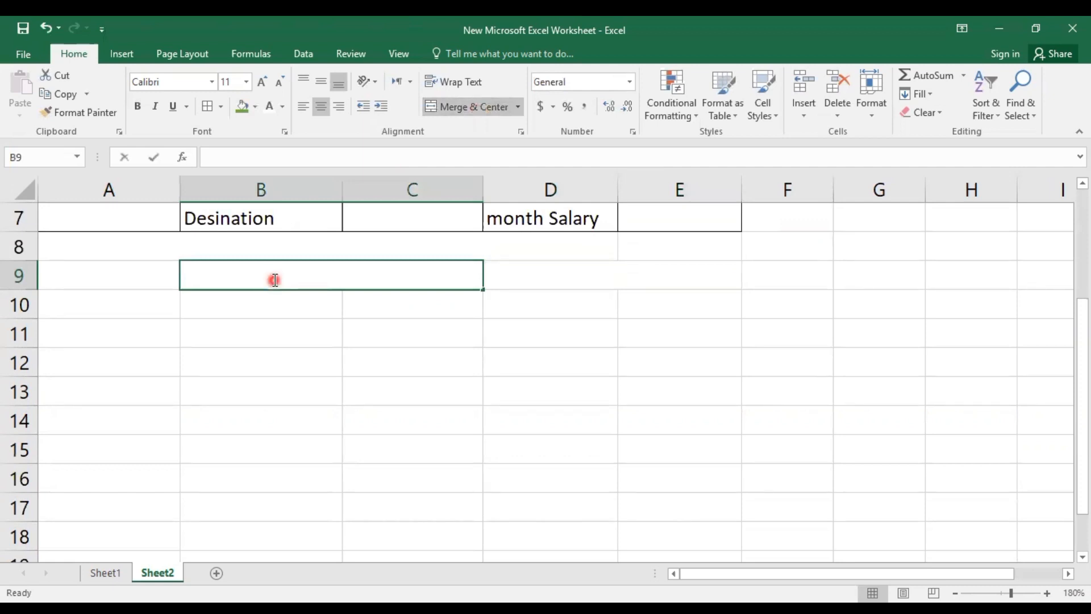
text(Income)
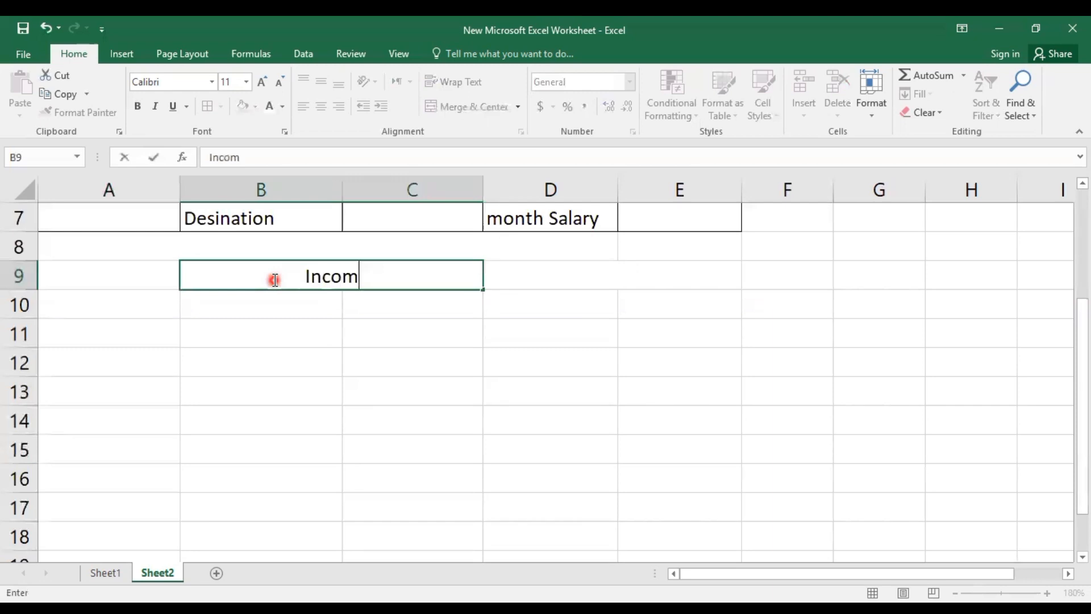
click(608, 275)
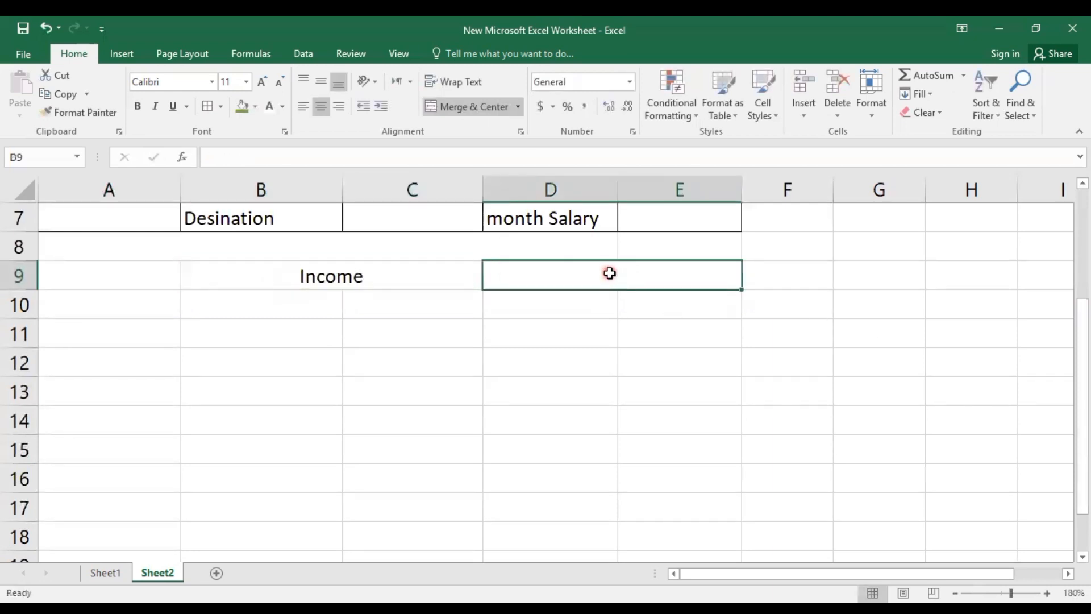
text(De)
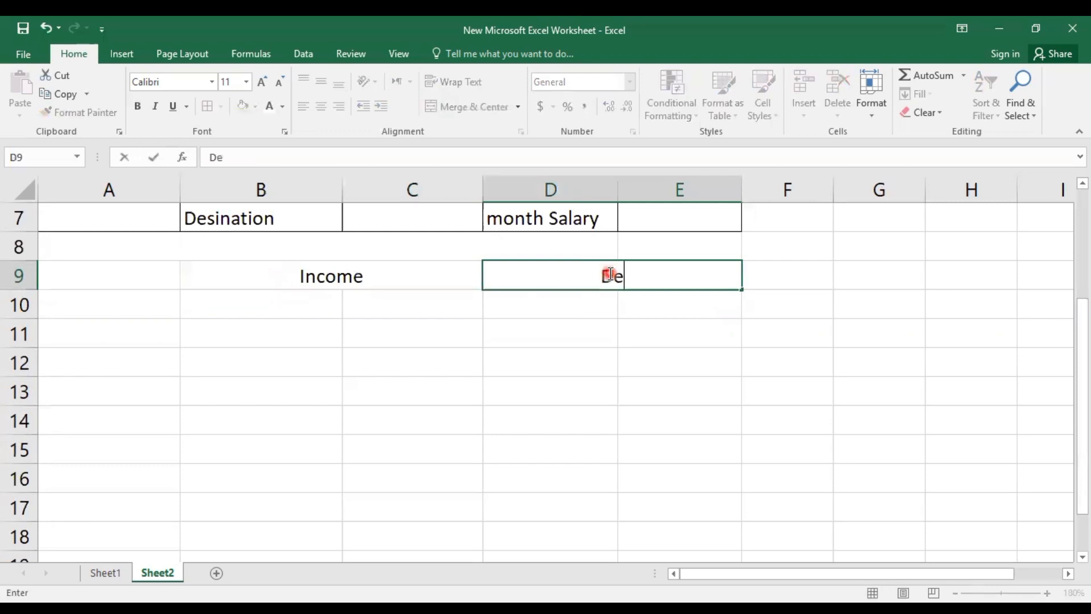
text(duction)
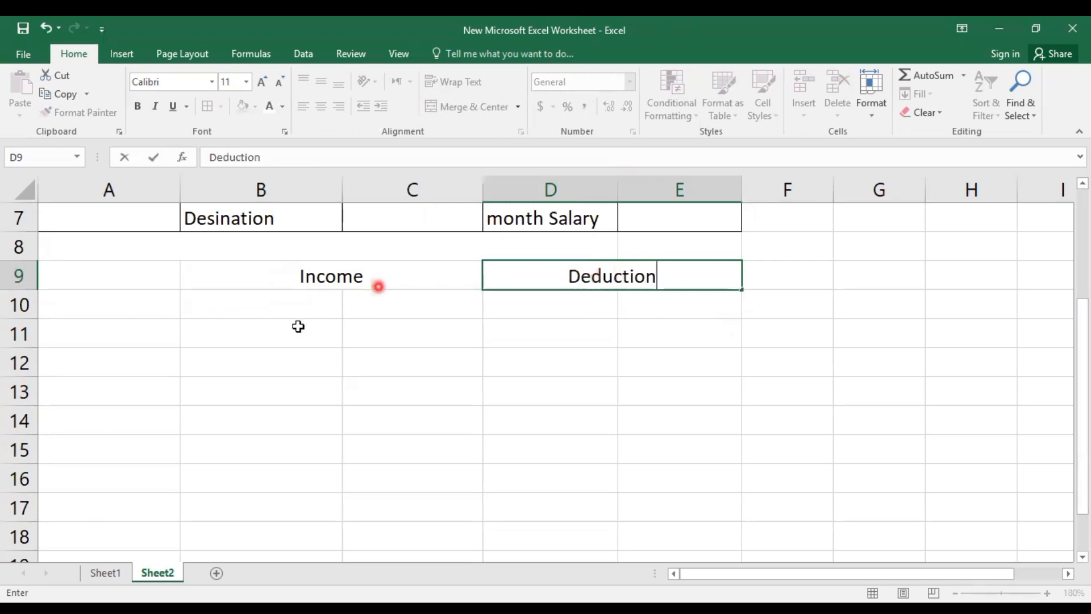
Step: Enter the income labels "Basic salary" in B10 and "DA" in B11
click(298, 304)
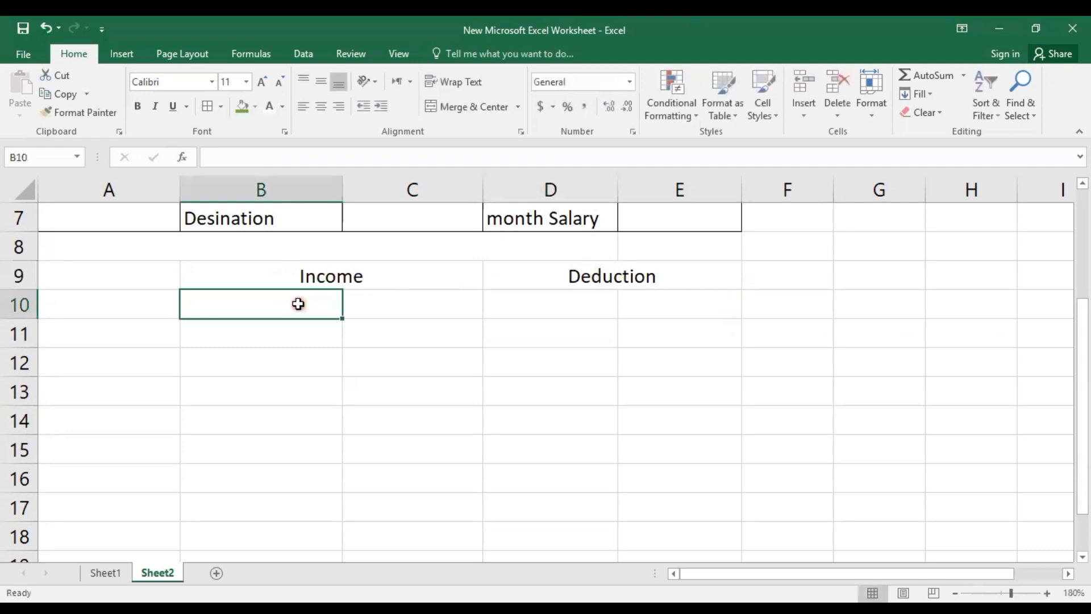
text(Bs)
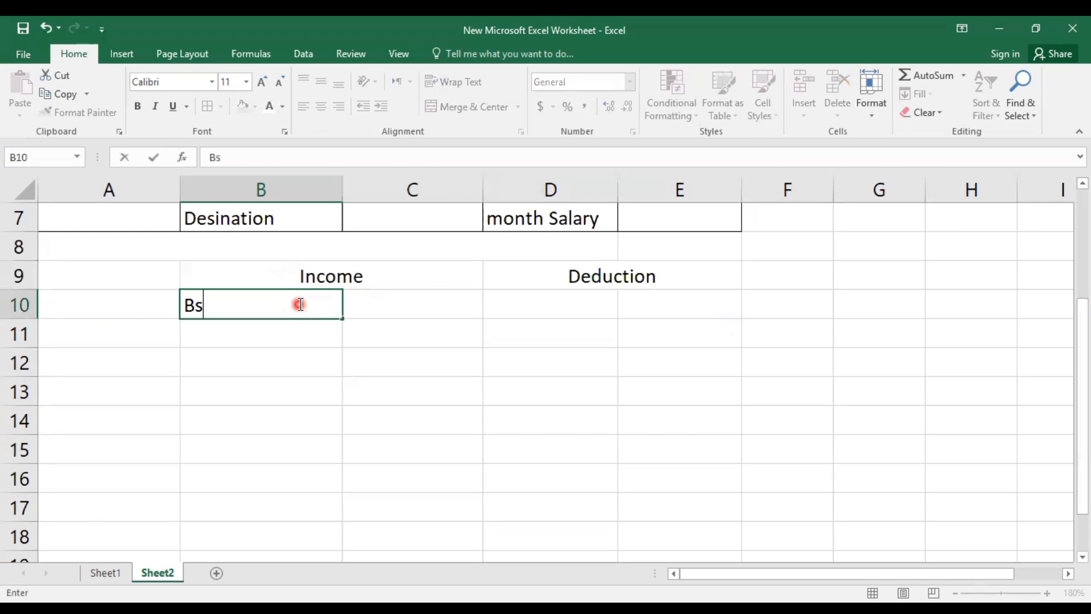
key(BackSpace)
text(asic salary)
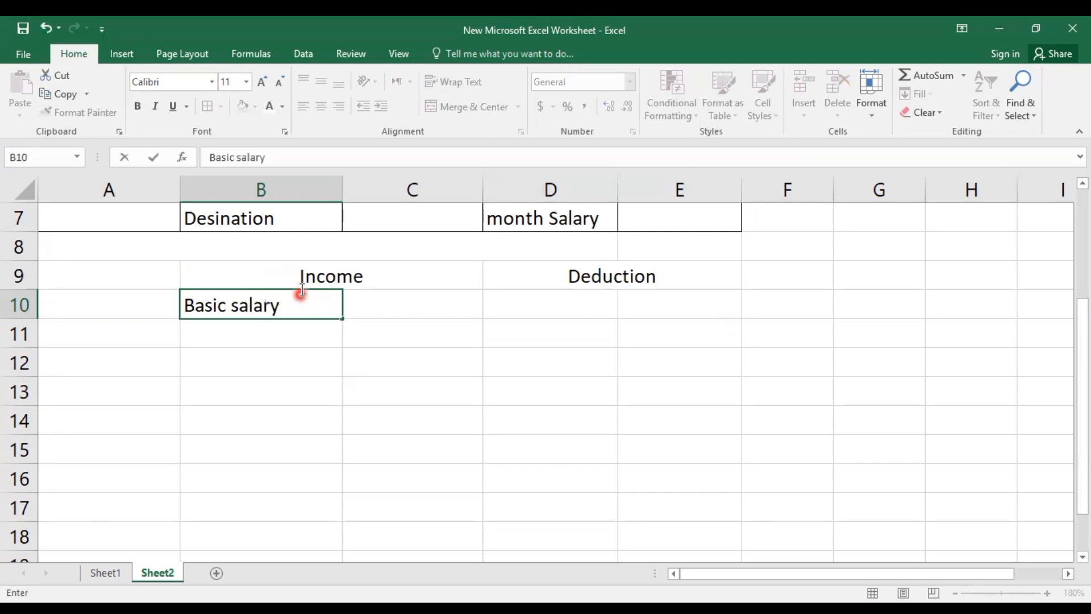
click(292, 351)
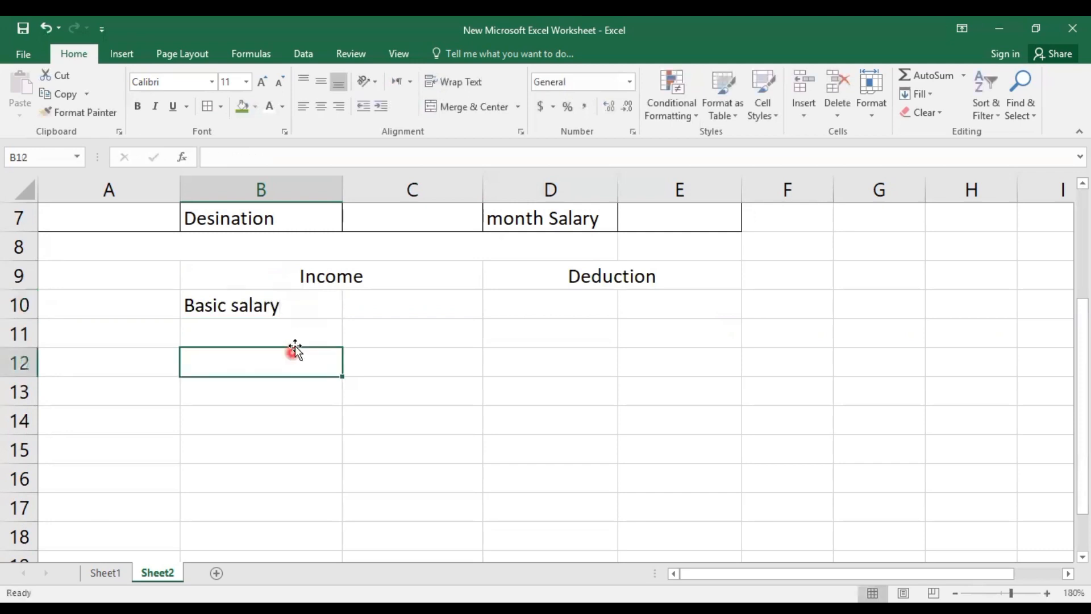
click(300, 341)
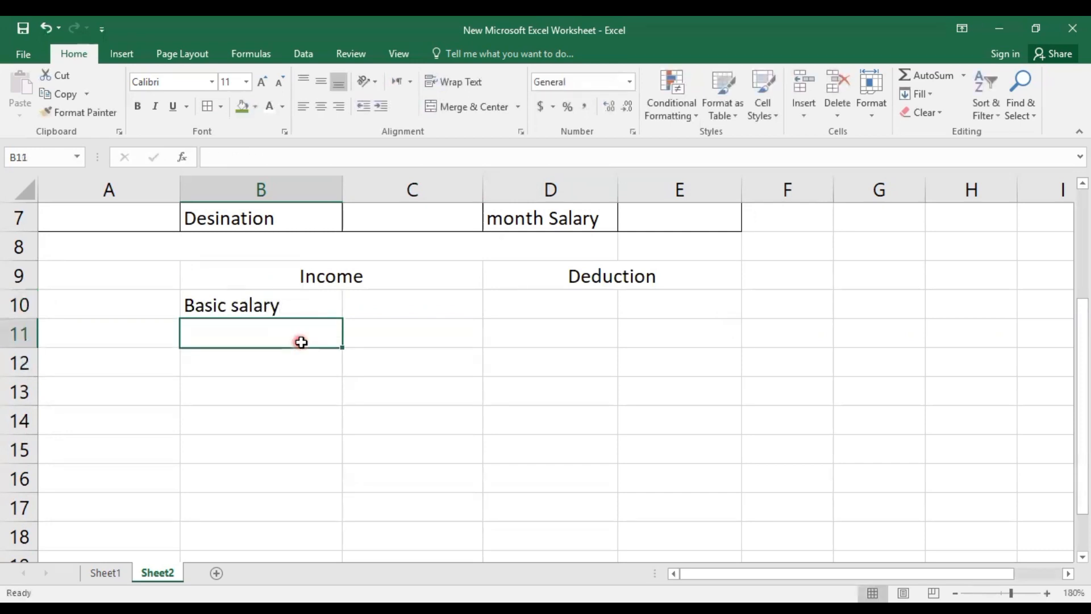
text(DA)
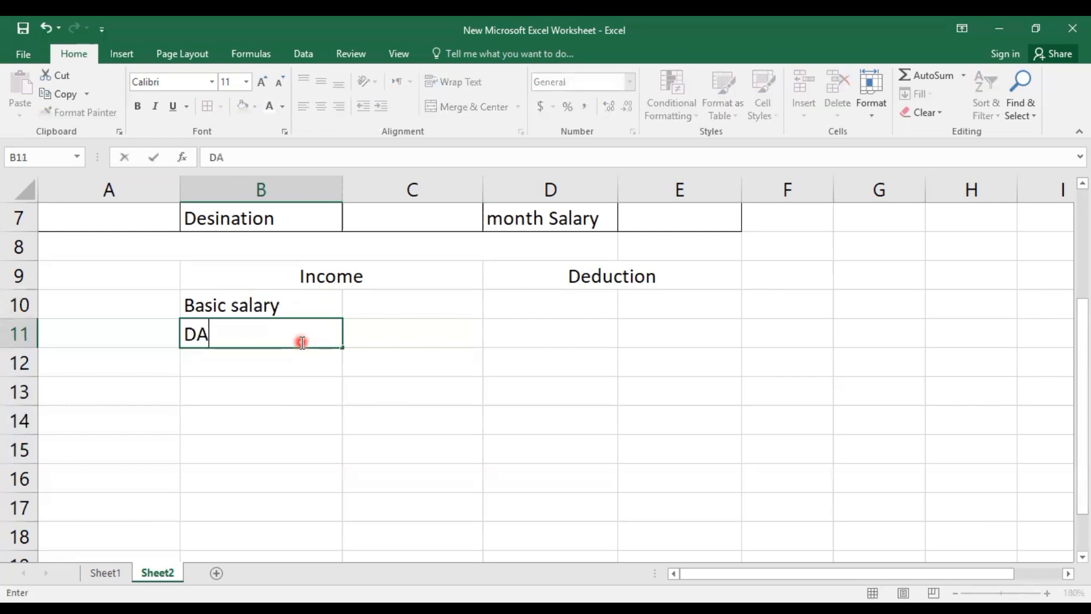
key(Return)
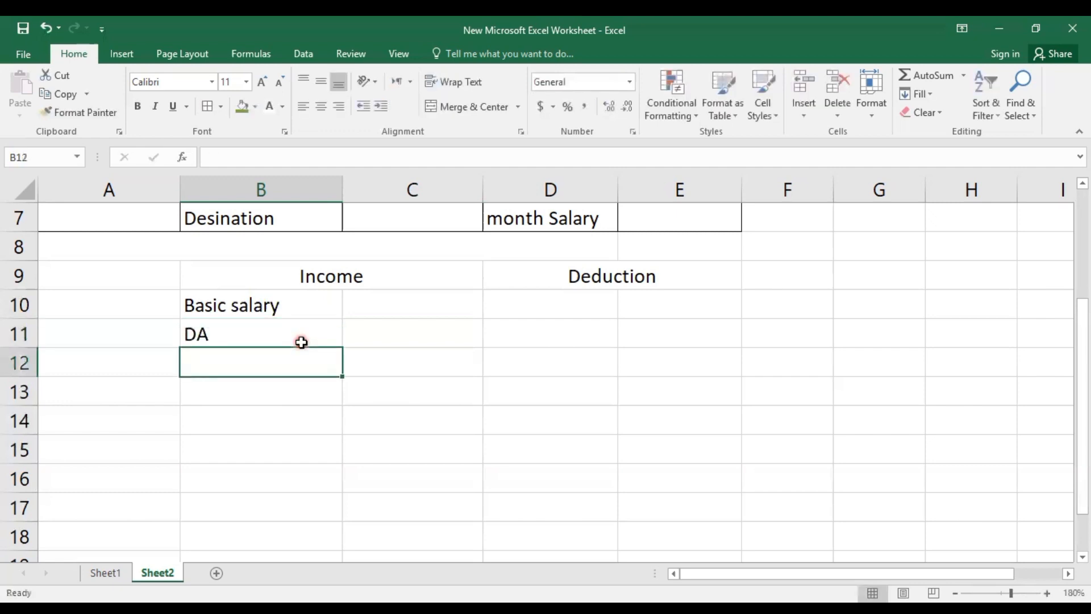
Step: Continue the income labels with "Ta" in B12, "HRA" in B13 and "Gross Pay" in B14
text(Ta)
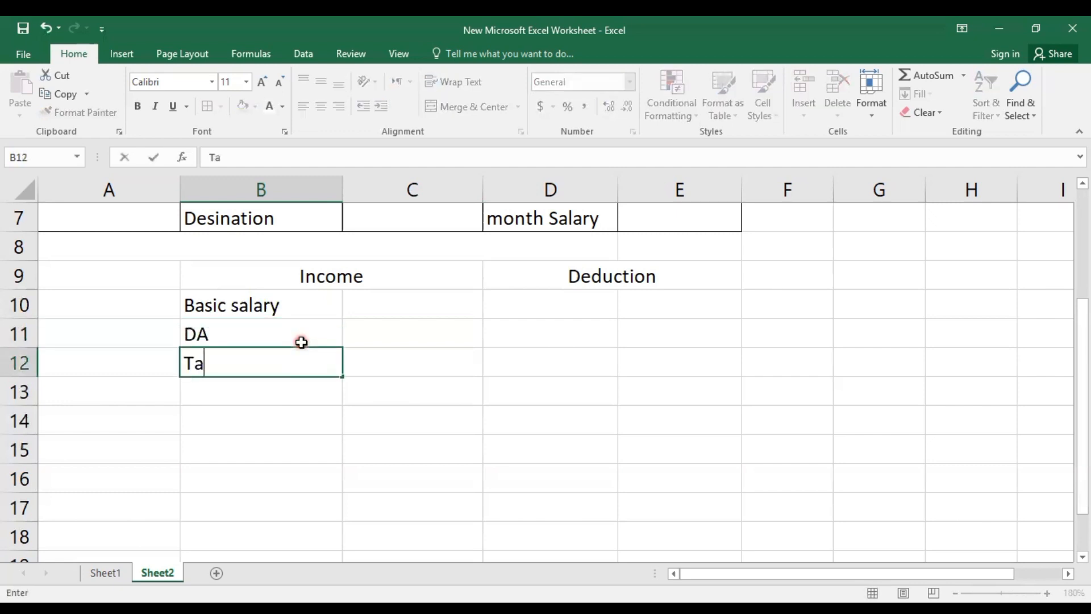
key(Return)
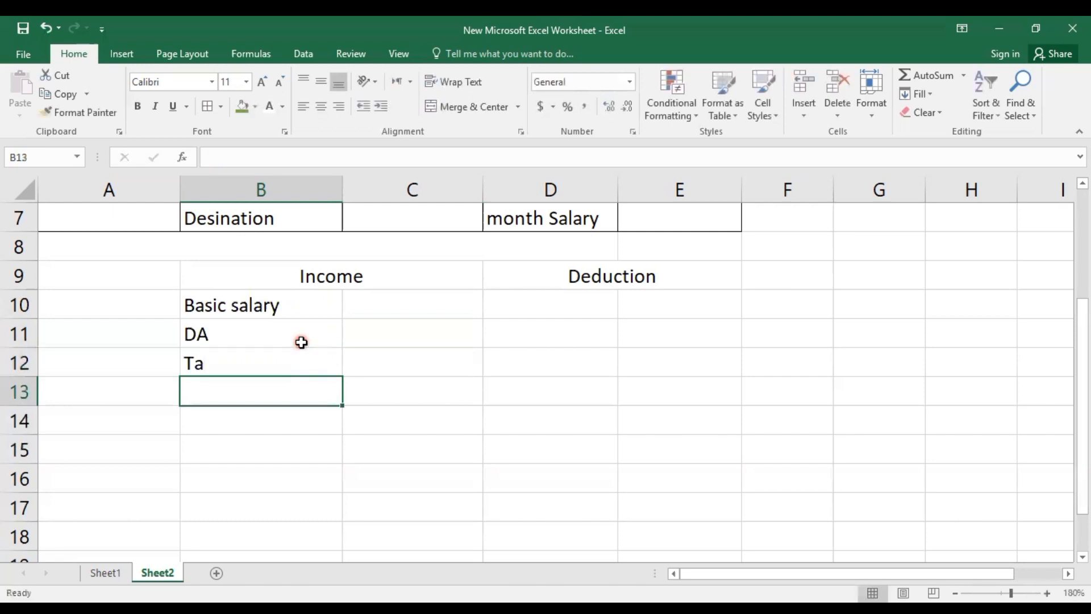
text(HRA)
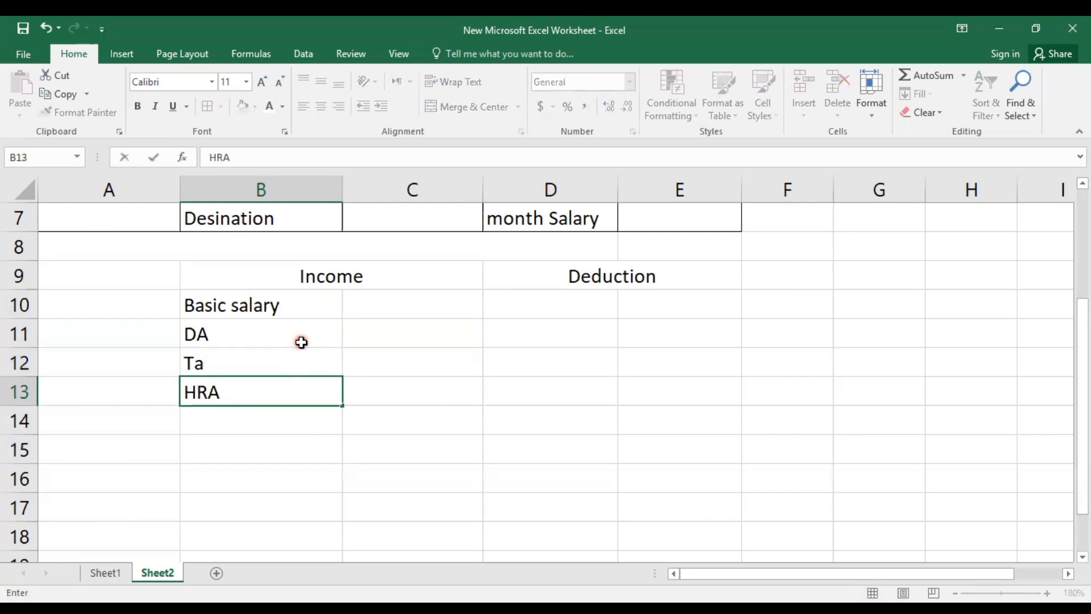
key(Return)
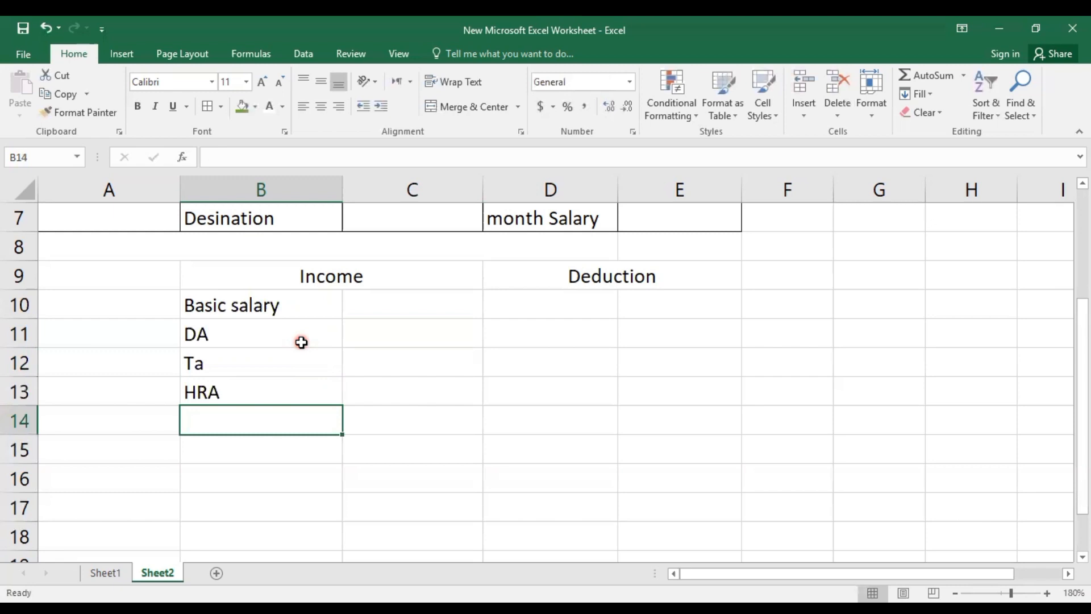
text(Gr)
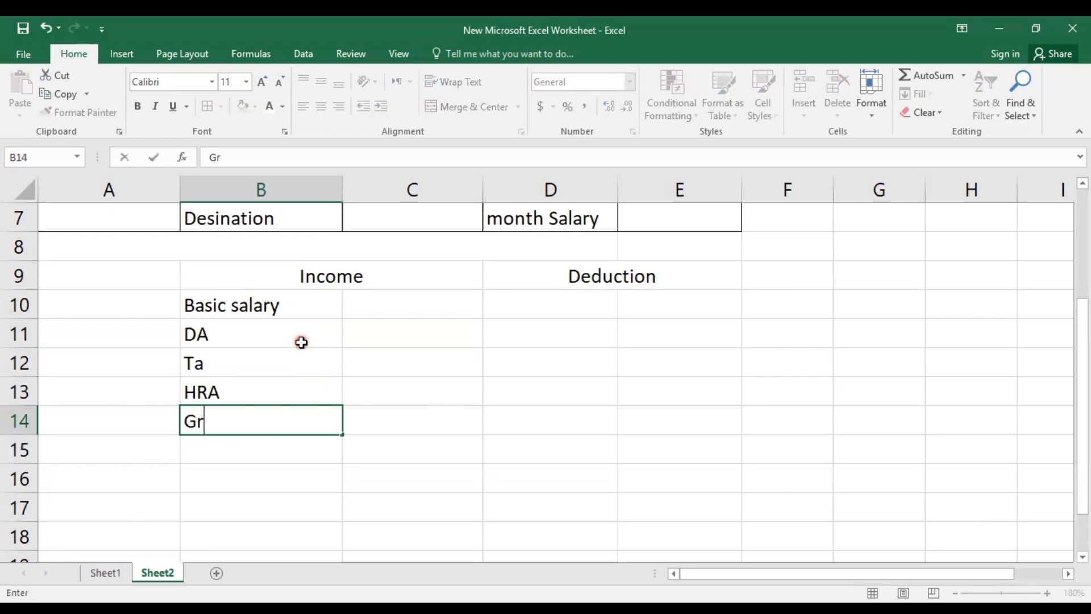
text(oss Pay)
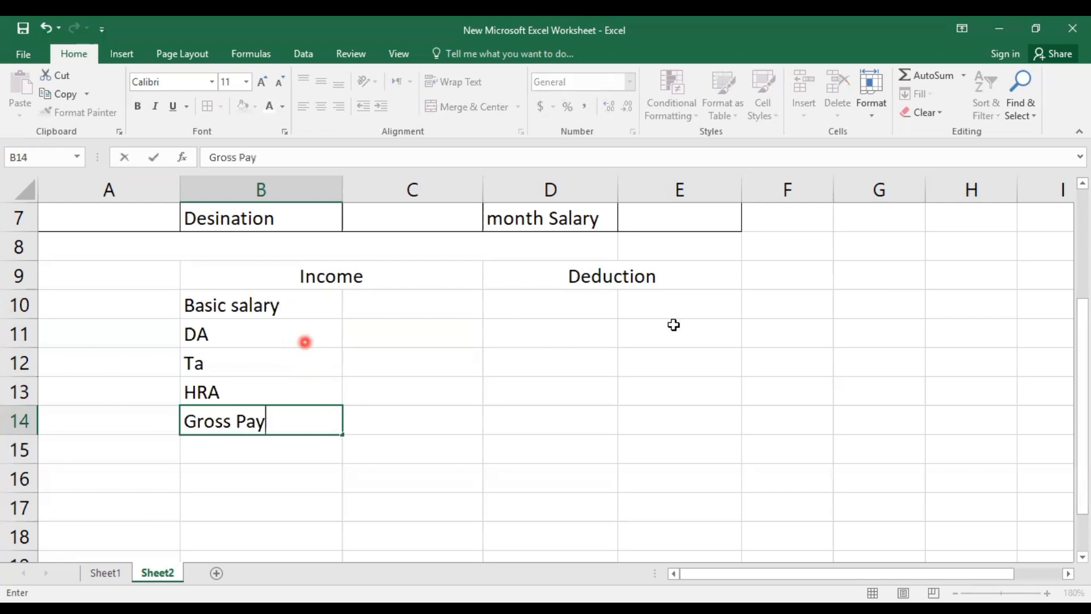
click(559, 311)
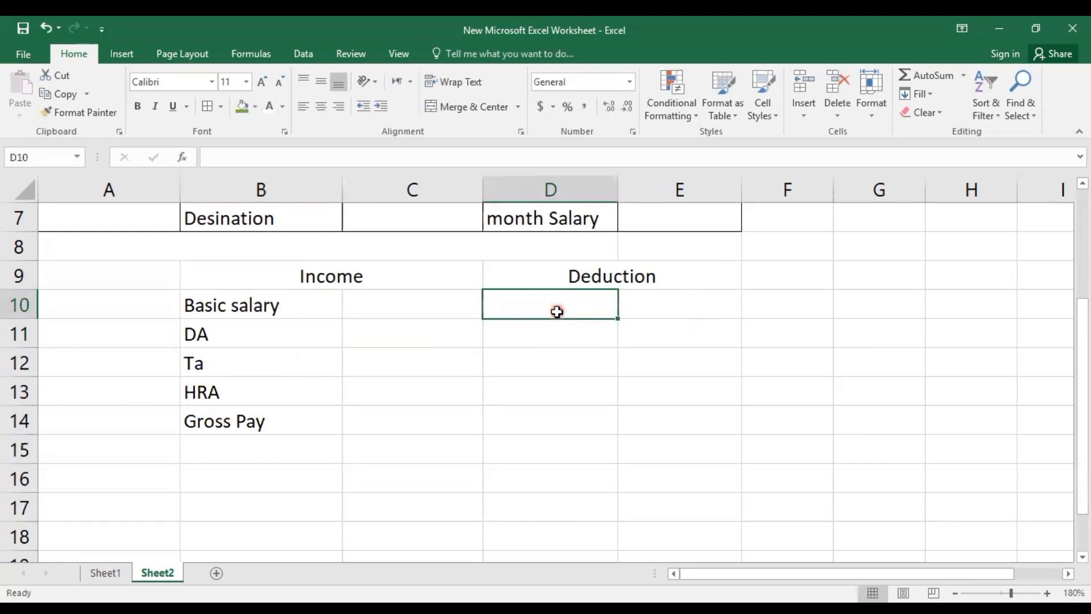
Step: Enter the first deduction label "Provident fund" in D10
text(P)
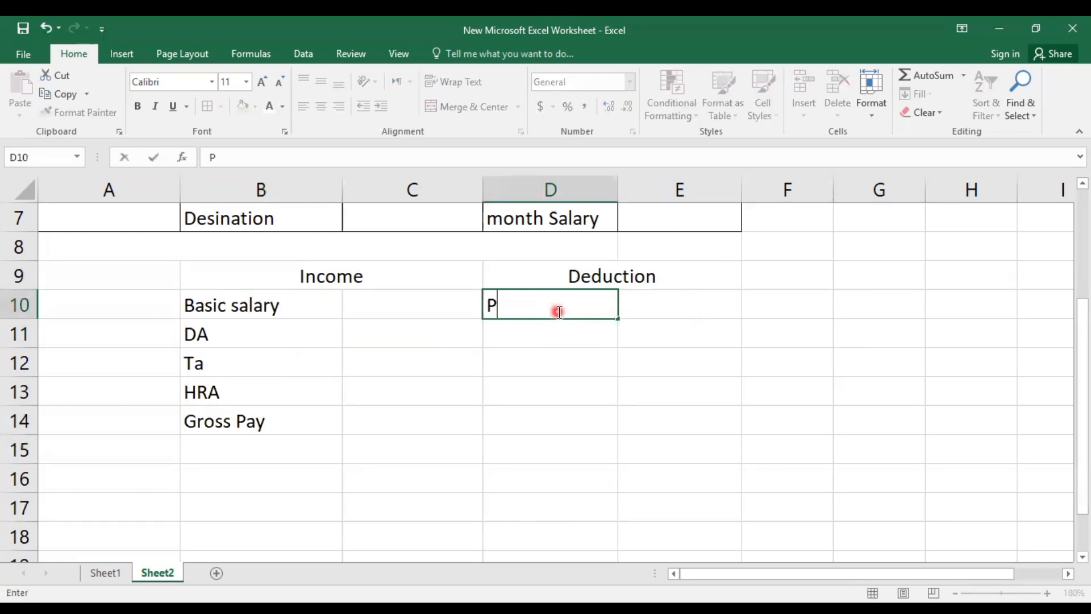
text(rovident)
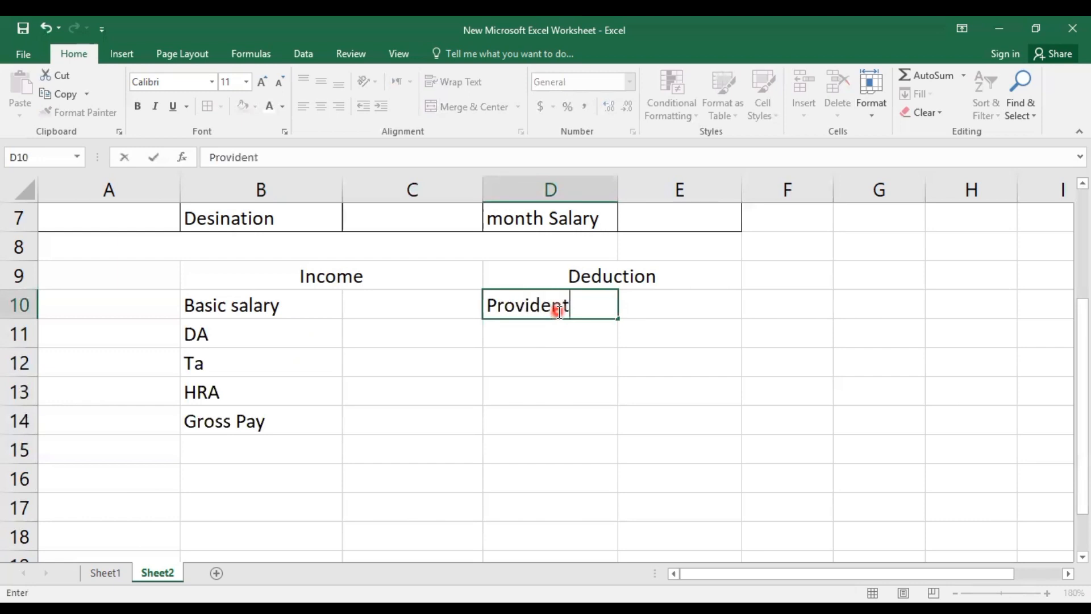
text( funt)
key(BackSpace)
text(d)
key(Return)
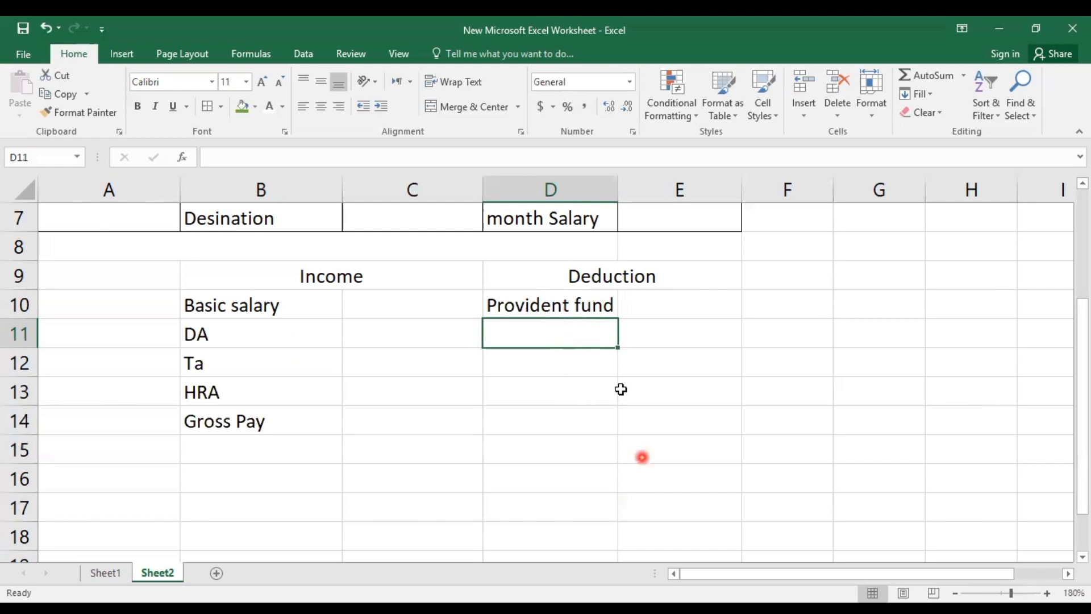
click(640, 459)
click(564, 346)
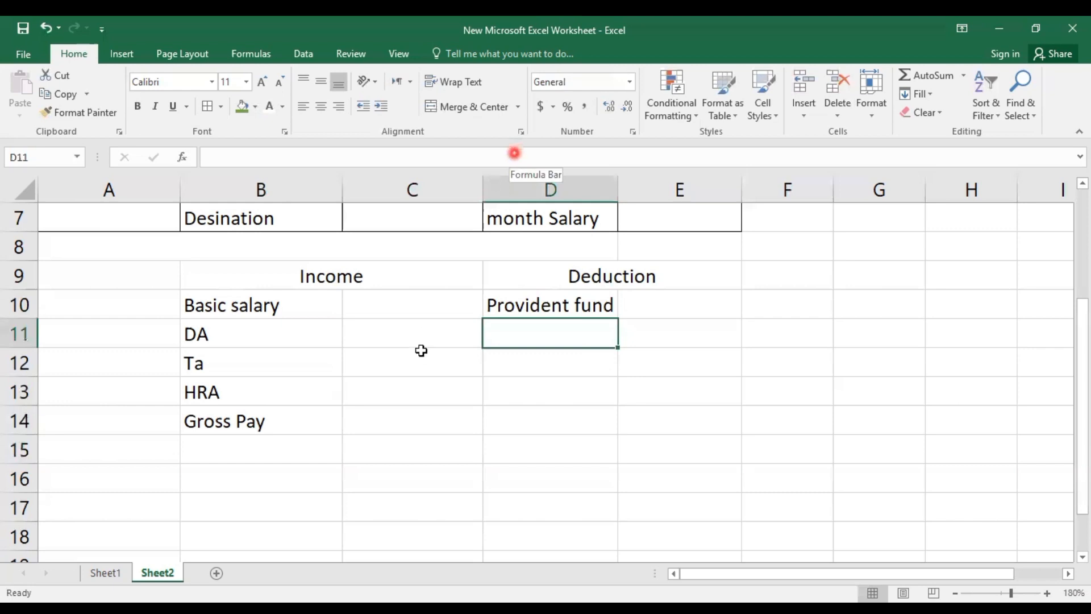
click(440, 338)
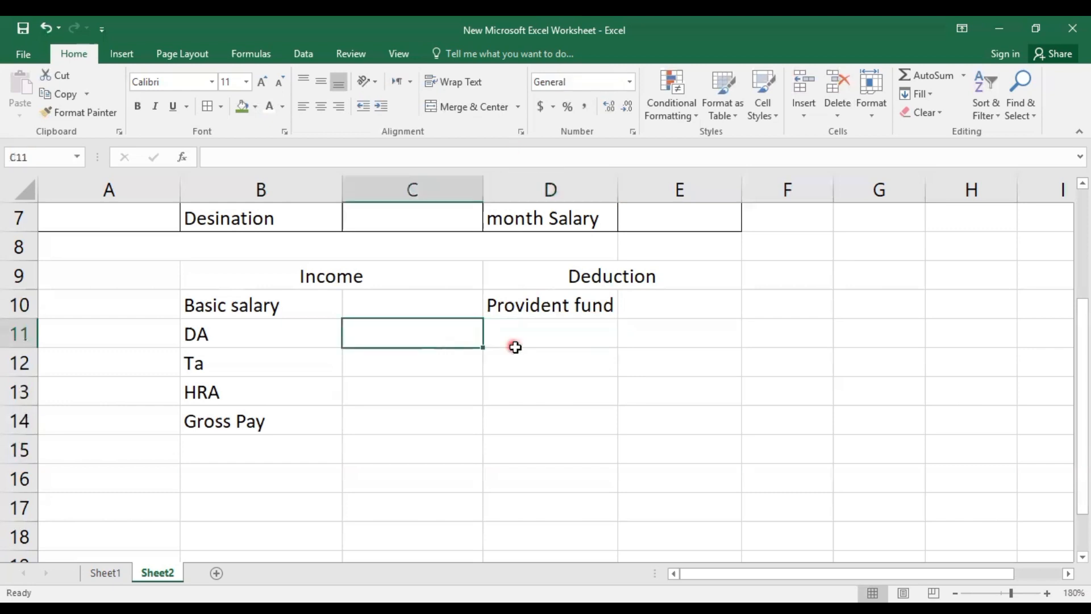
click(679, 344)
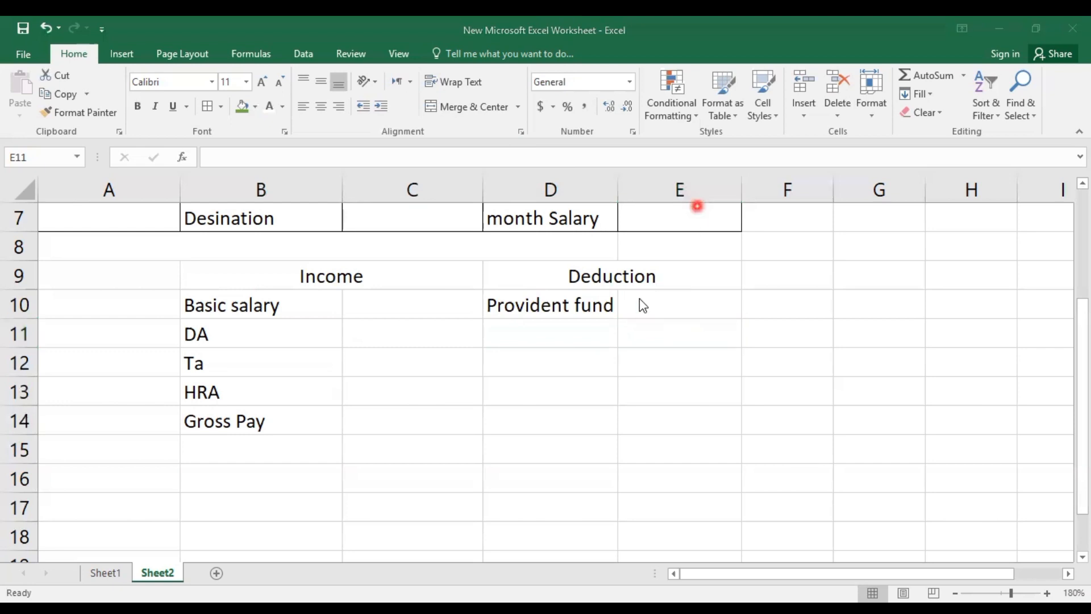
click(620, 328)
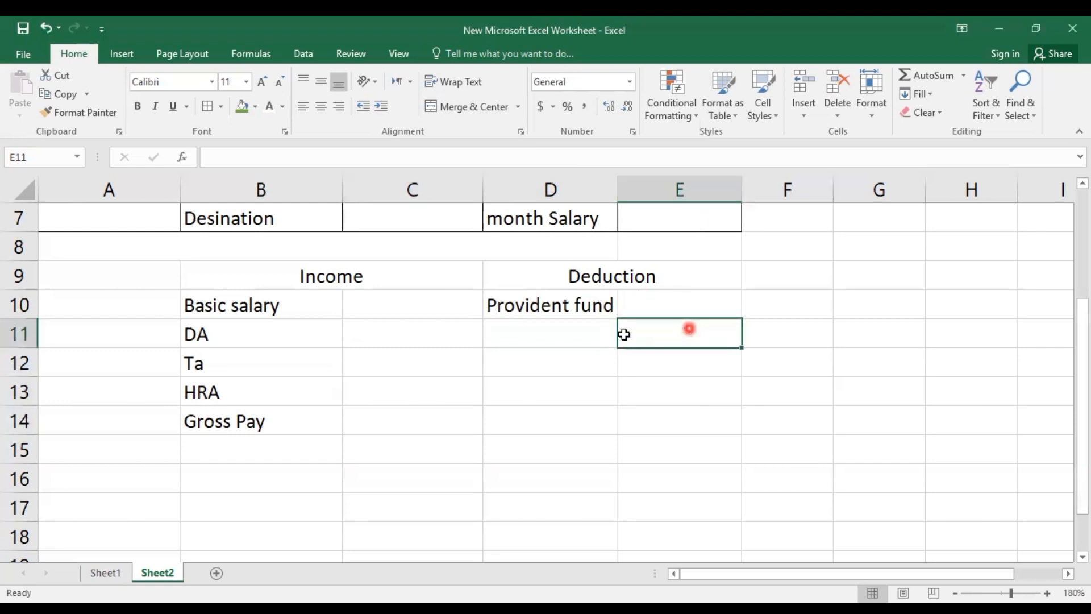
click(609, 352)
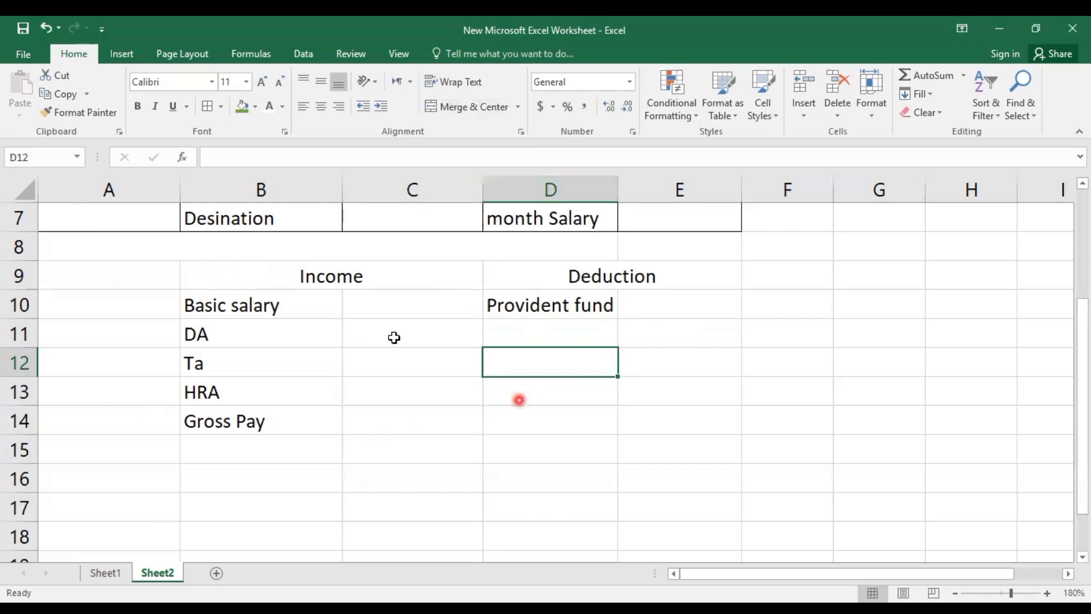
click(305, 462)
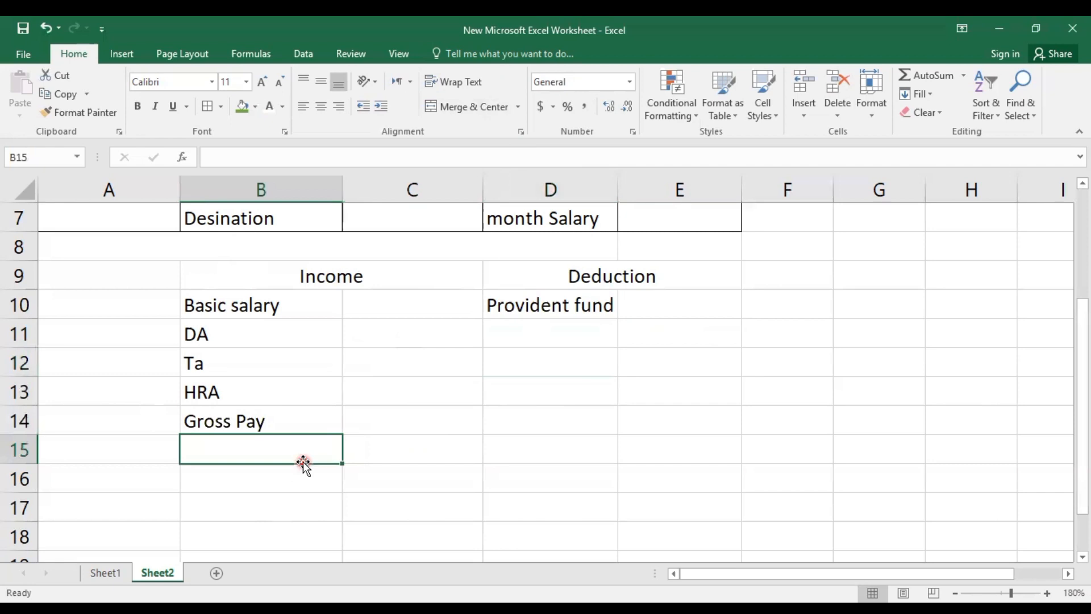
click(344, 415)
click(339, 414)
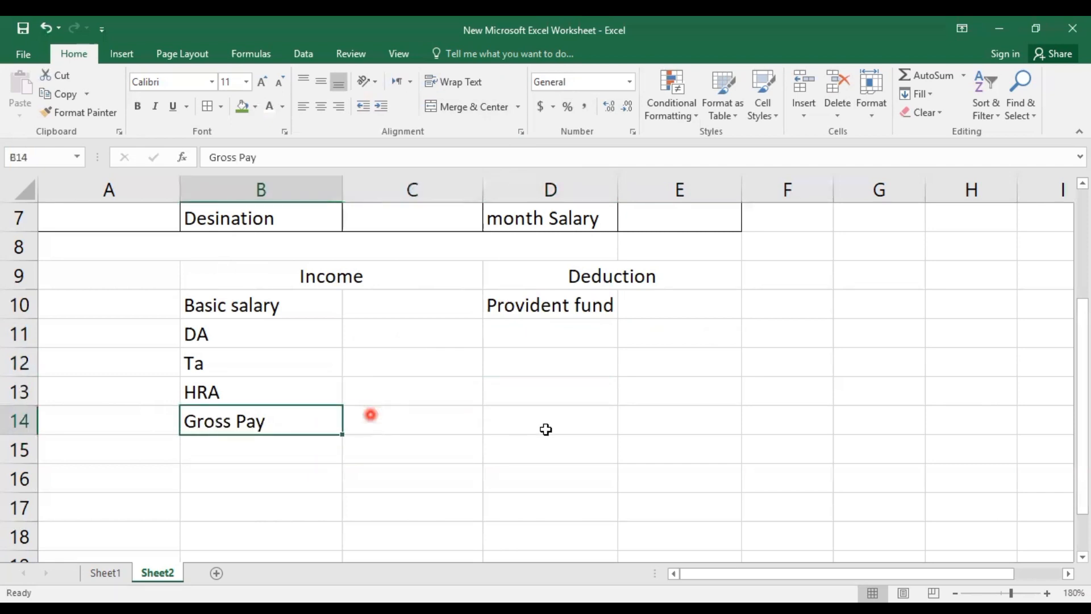
click(551, 429)
Step: Enter the deduction label "loan" in D11
click(566, 322)
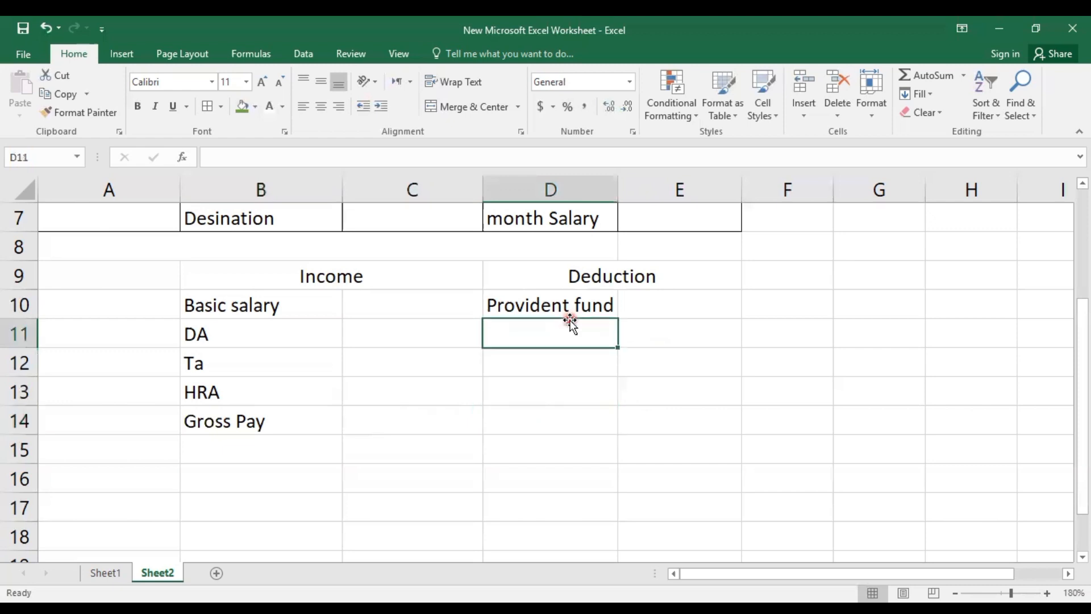
double_click(563, 327)
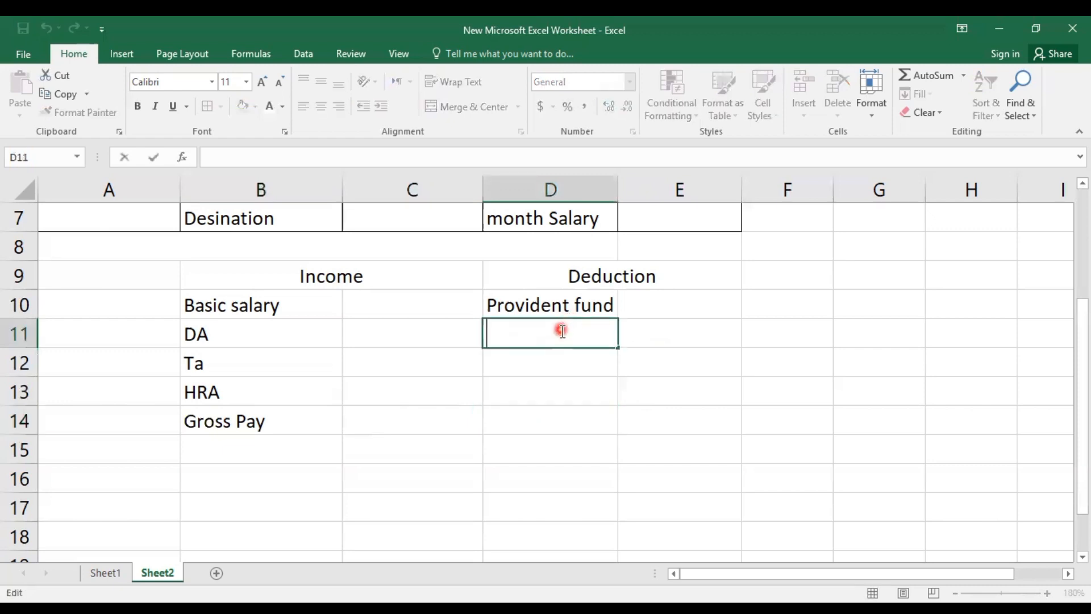
text(I)
text(oan)
click(548, 370)
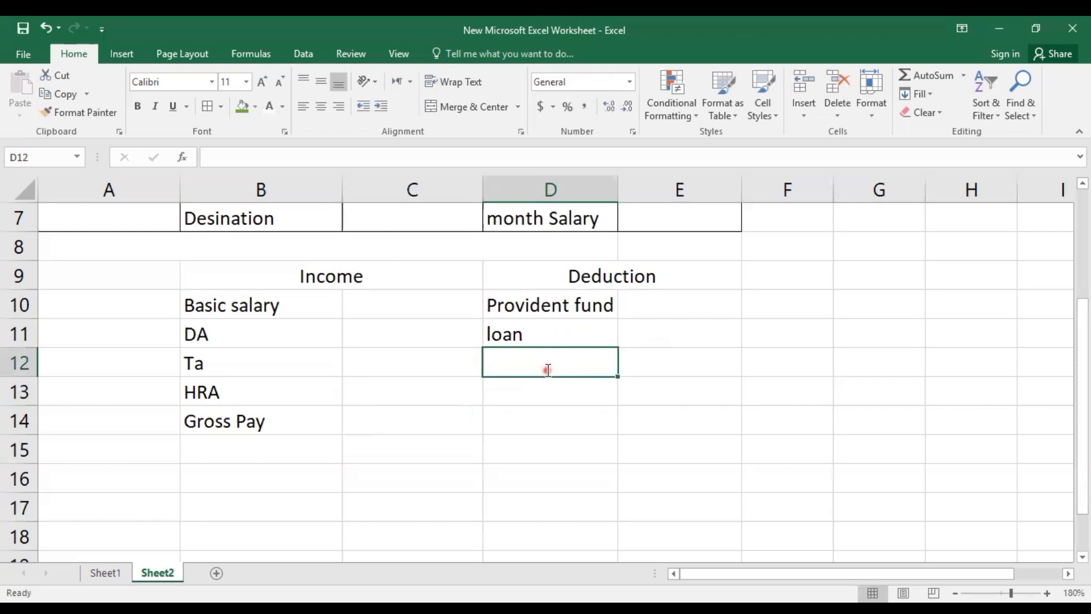
Step: Continue the deduction labels with "ESI" in D12 and "TAX" in D13
double_click(548, 370)
text(ESI)
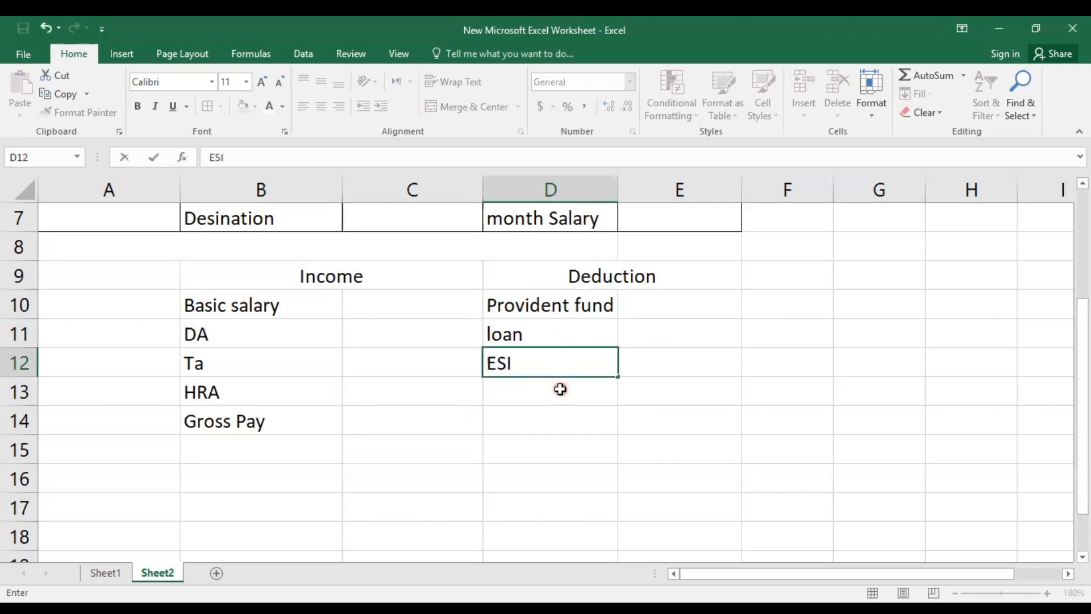
key(Return)
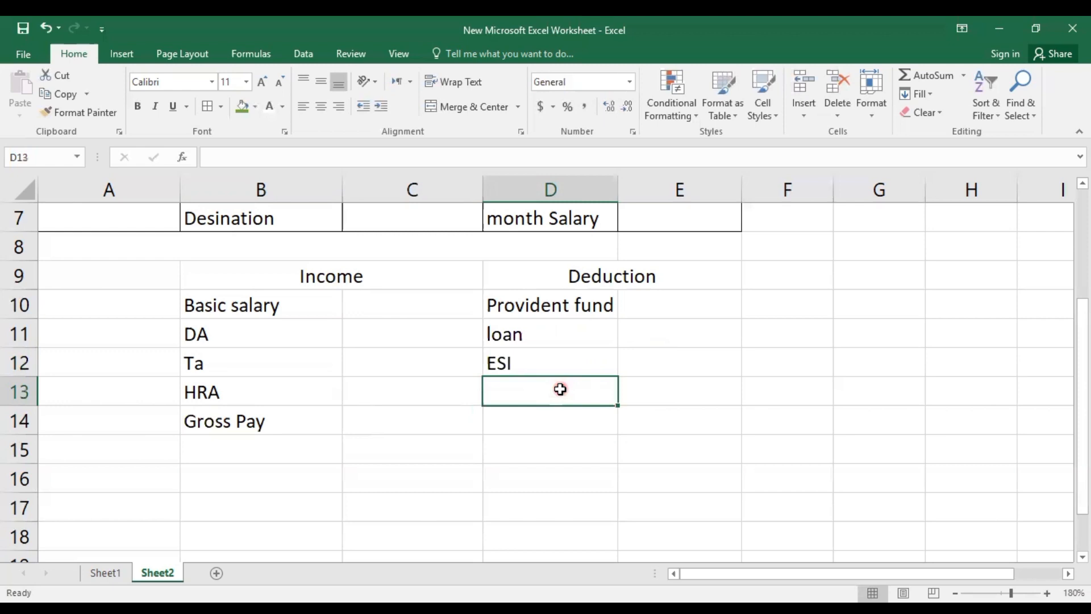
double_click(560, 390)
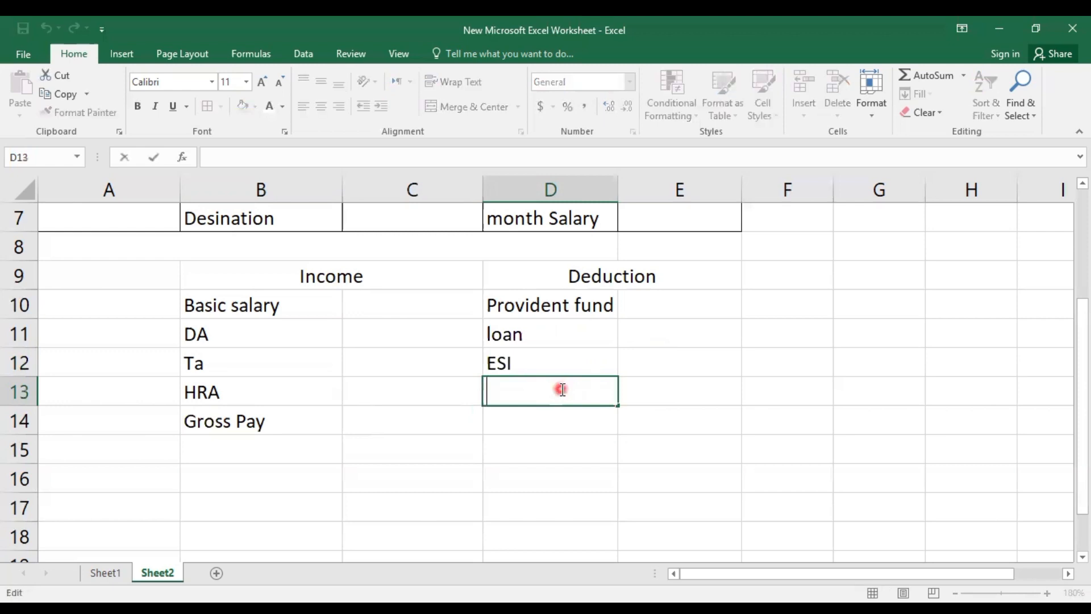
text(TAX)
click(543, 432)
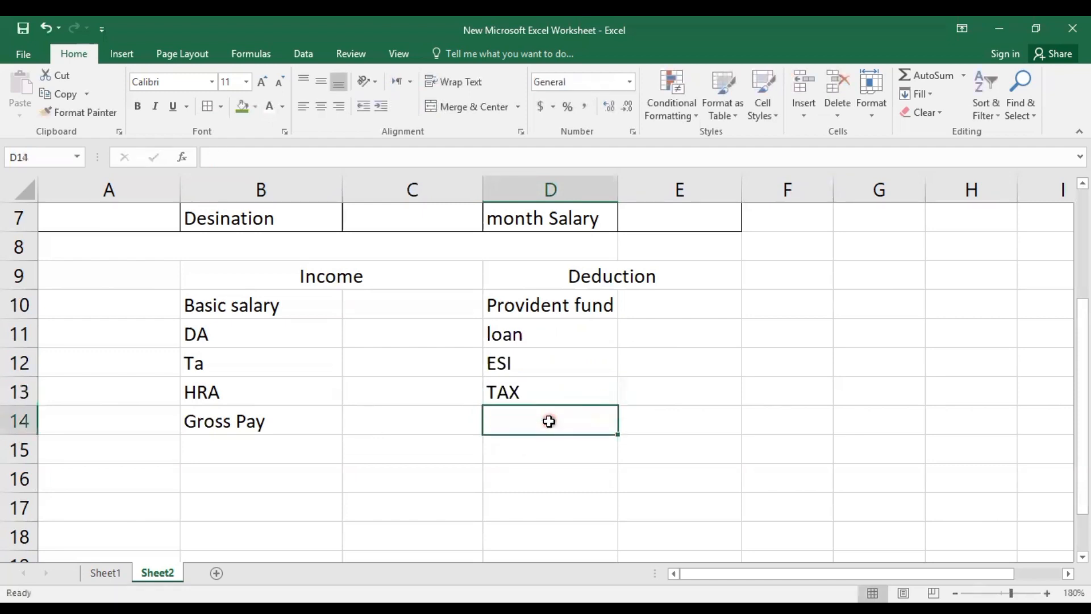
Step: Enter the label "Total Deducton" in D14 to close the deduction list
double_click(551, 421)
text(T)
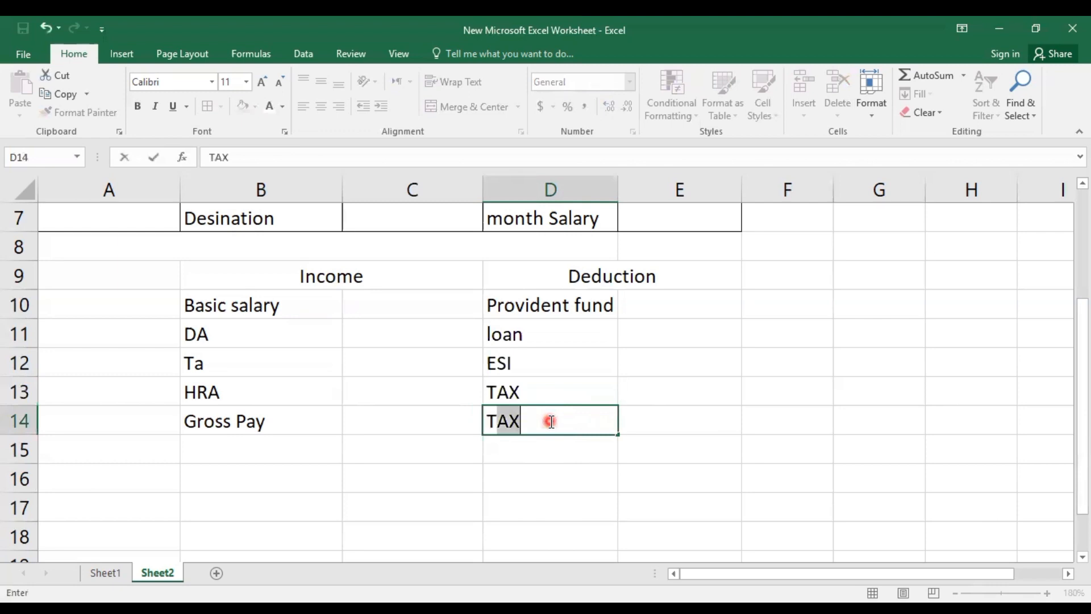
text(o)
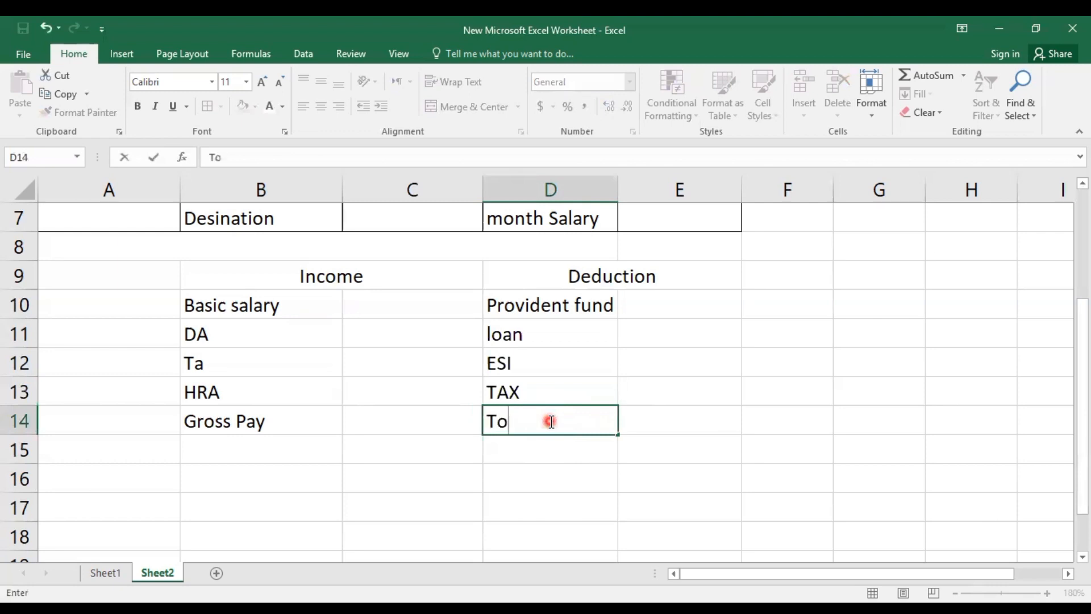
text(tal Deduct)
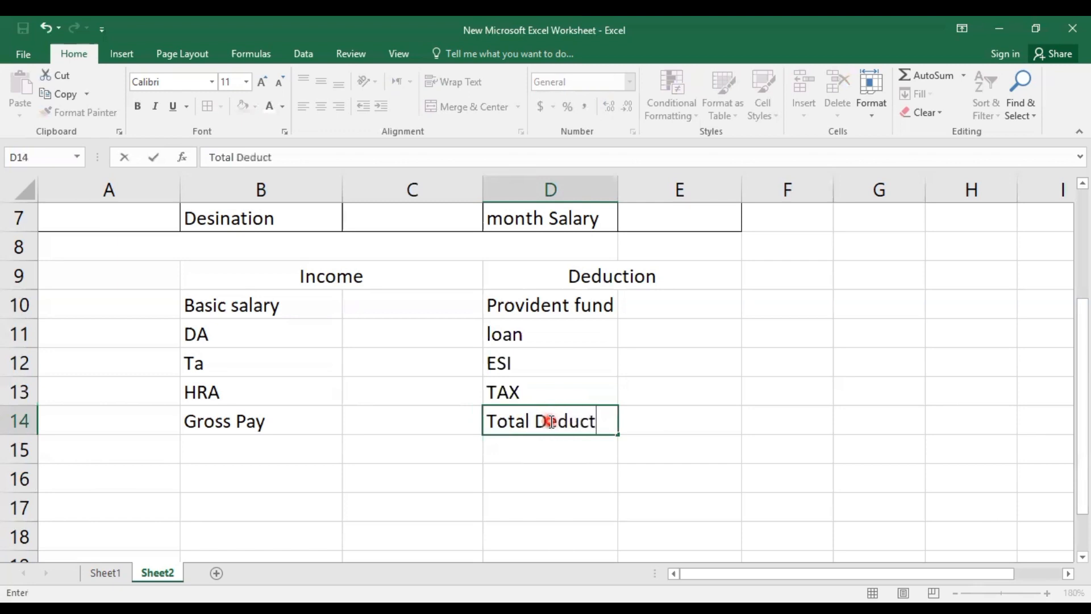
text(on)
click(620, 296)
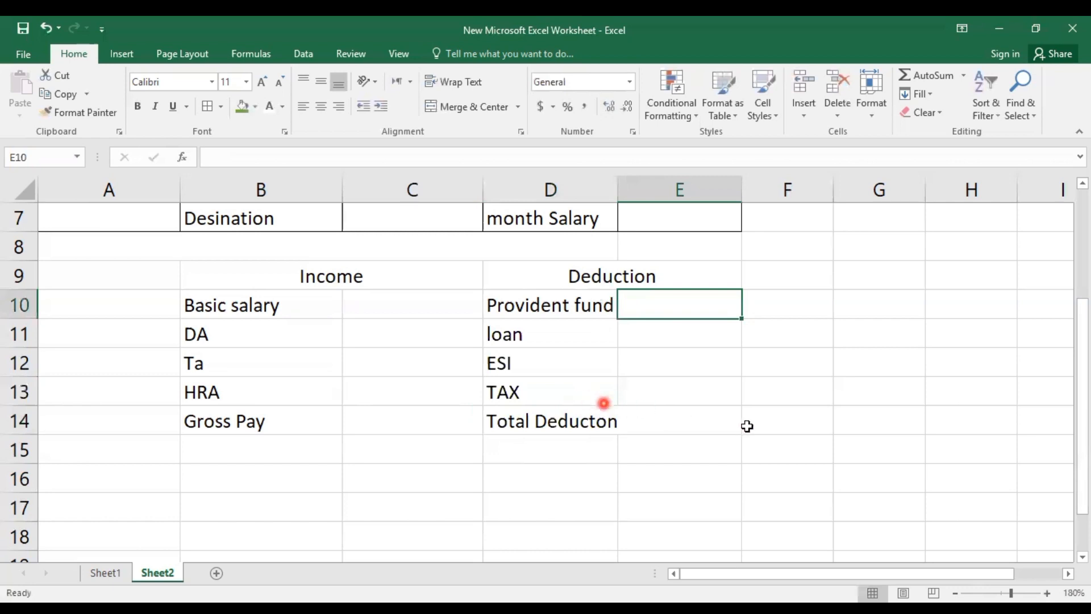
click(417, 395)
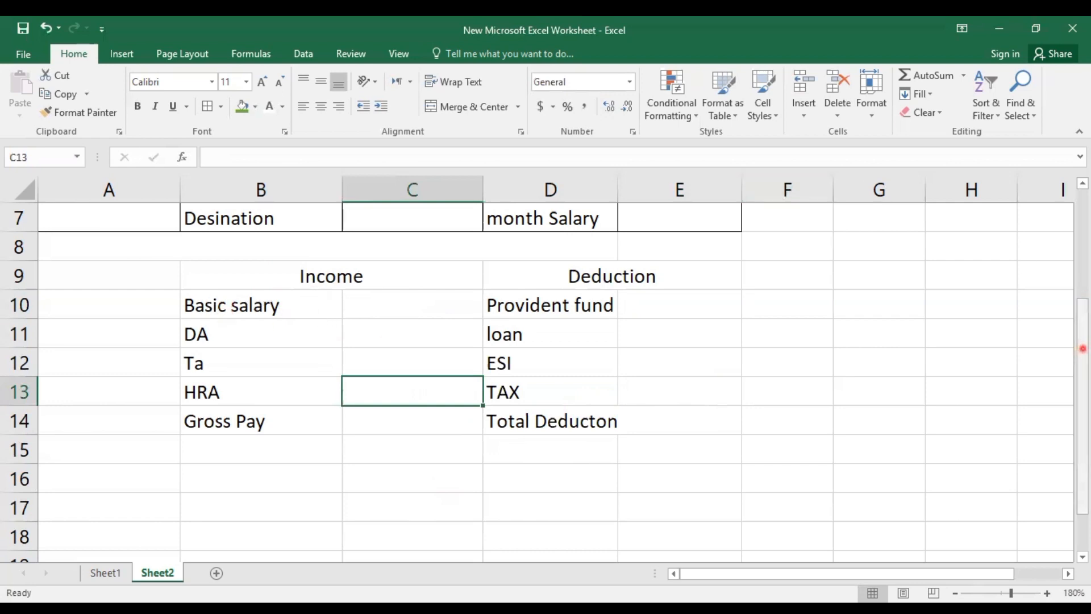
Step: Apply all borders to the income and deduction table, cells B9 through E14
drag(1084, 348, 1088, 310)
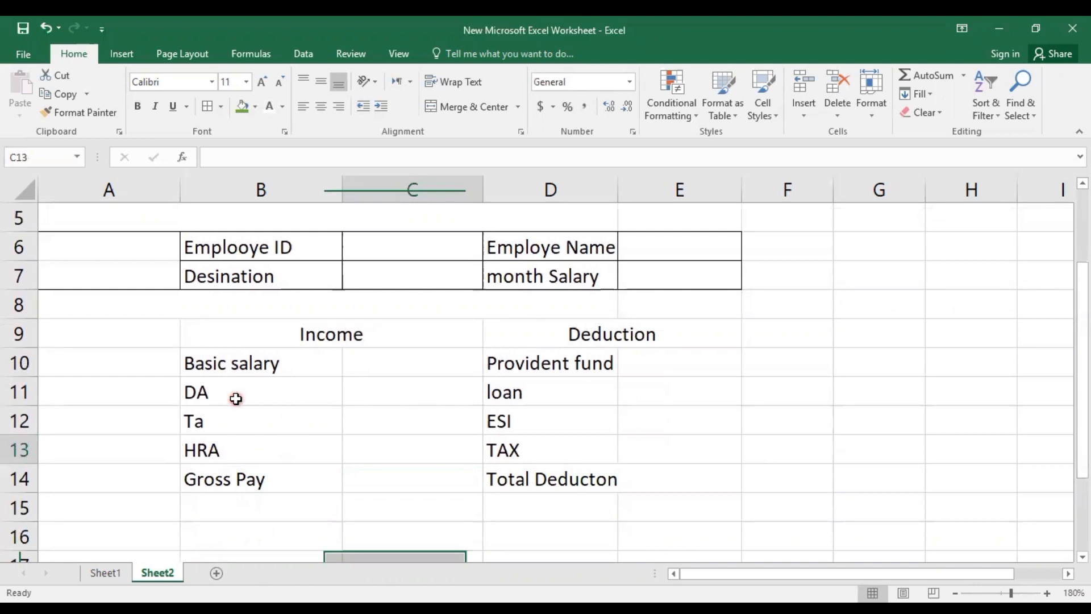
click(207, 333)
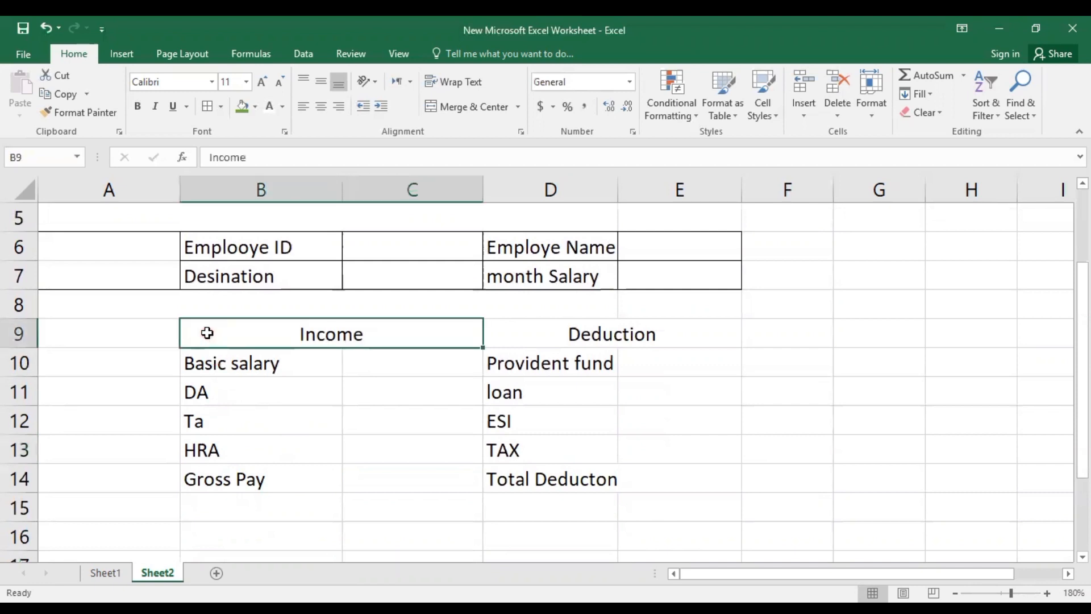
drag(207, 334, 561, 476)
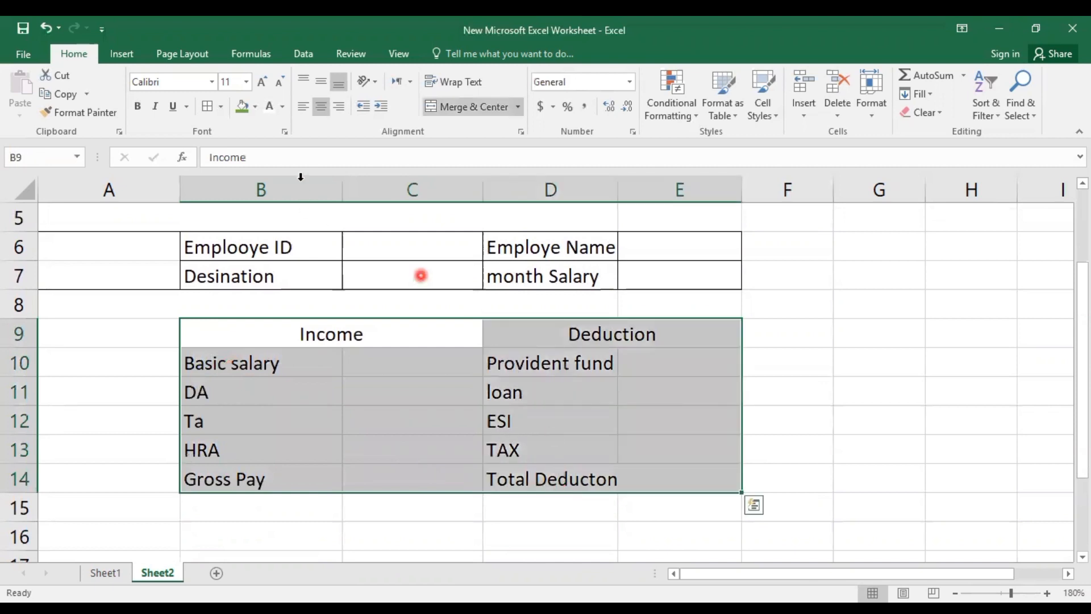
click(547, 512)
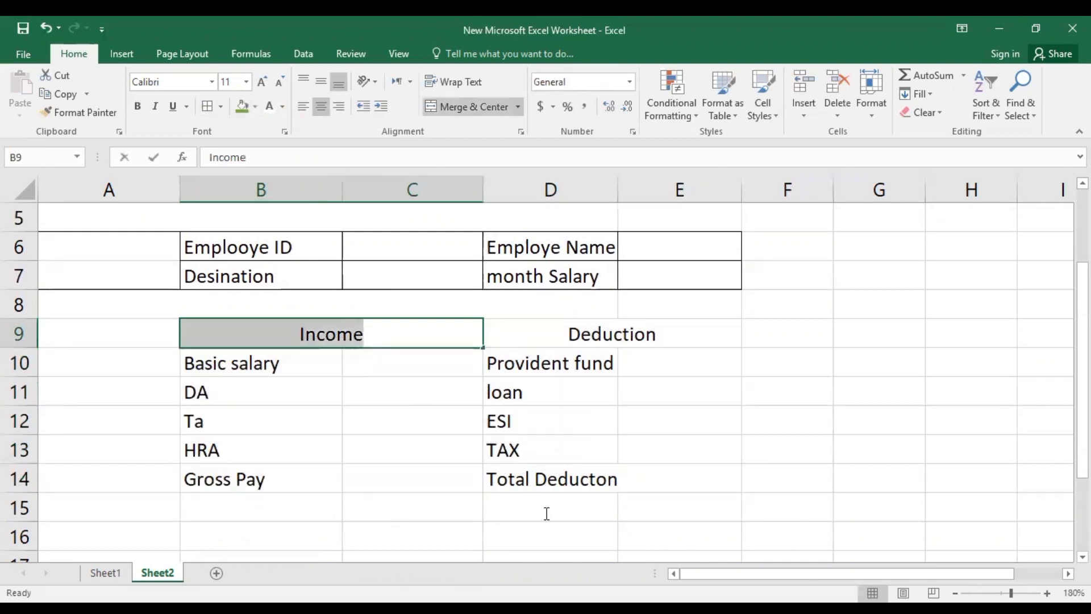
drag(189, 479, 624, 332)
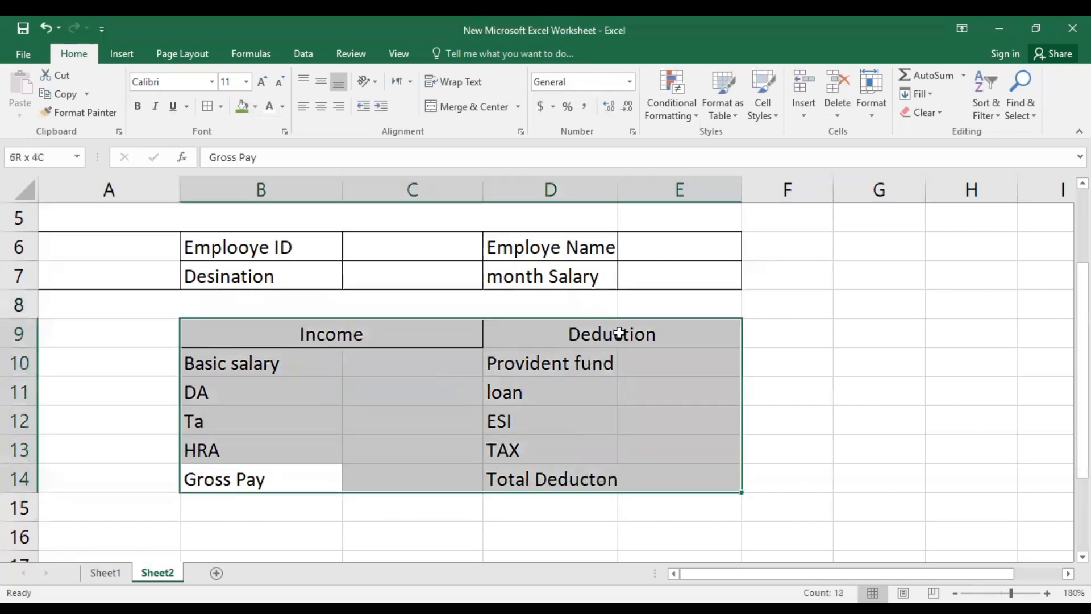
click(212, 108)
click(250, 513)
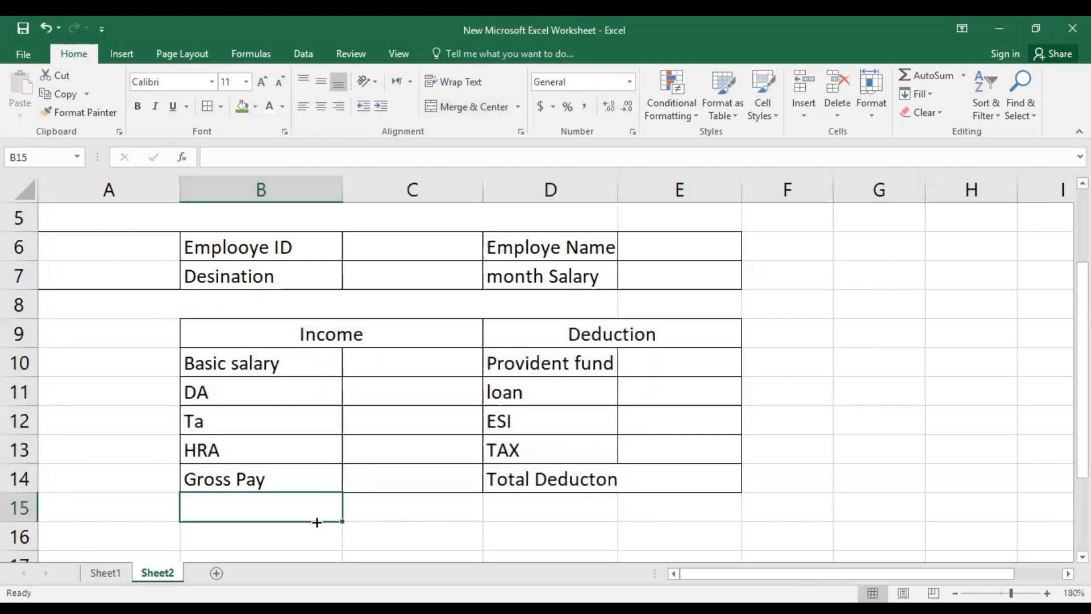
click(496, 529)
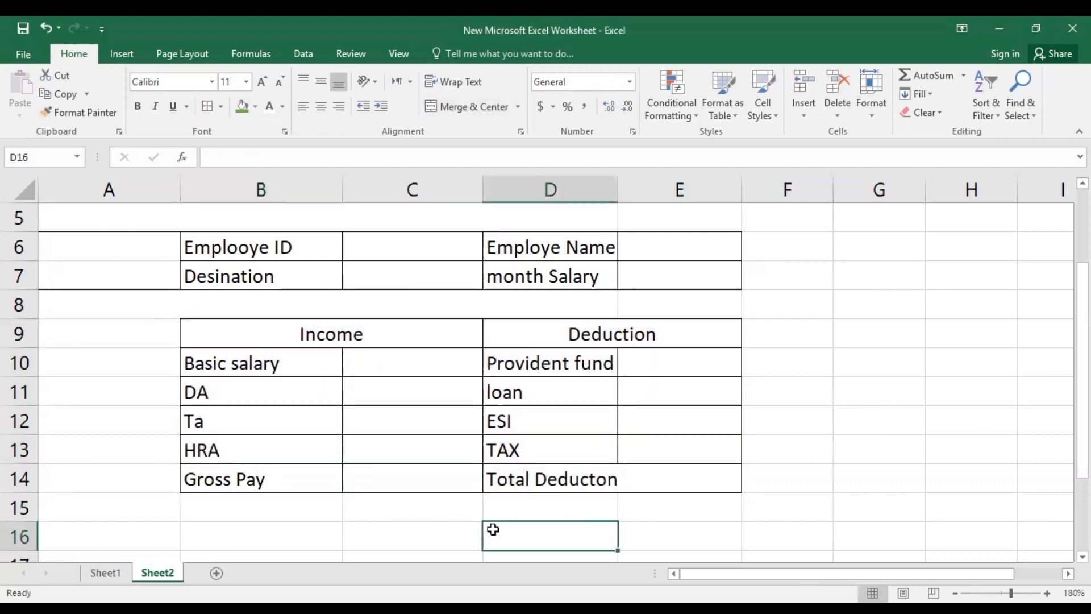
Step: Reduce the font size of the total deduction label in D14 by three steps so that it fits inside its cell
click(628, 484)
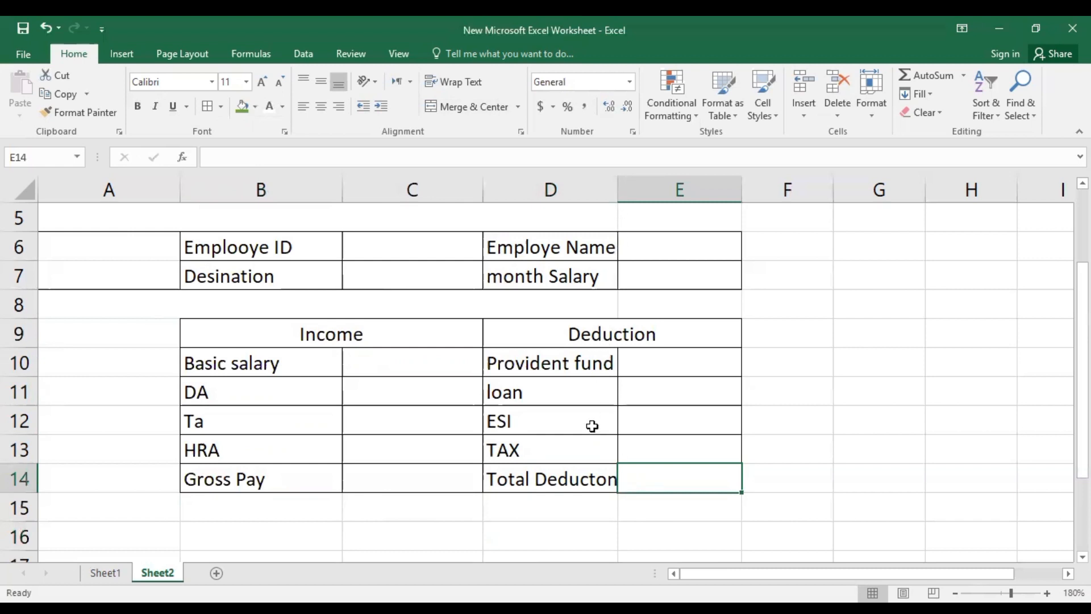
click(591, 480)
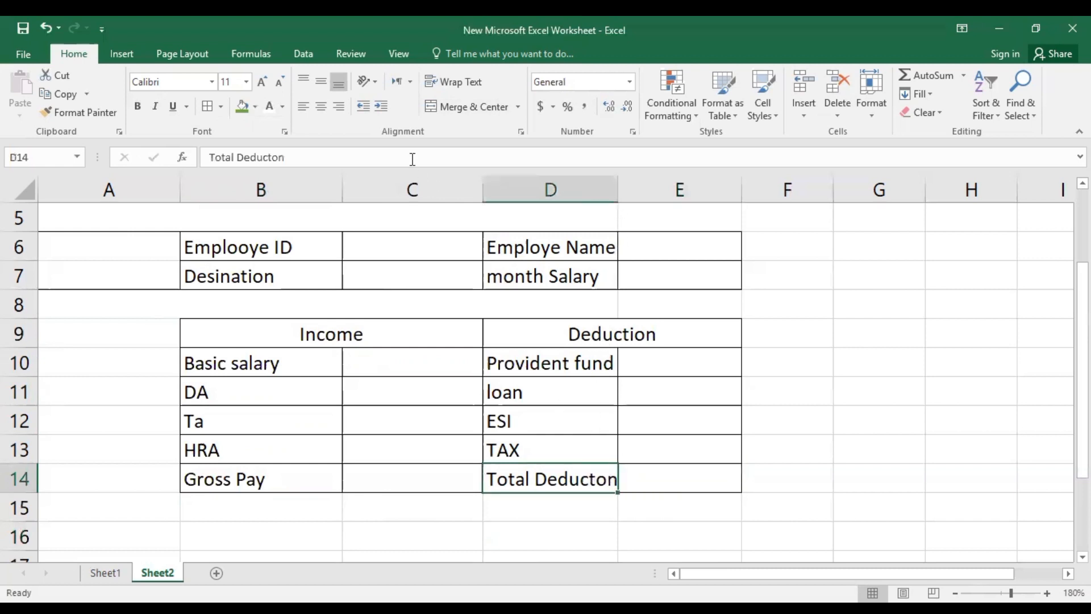
click(280, 85)
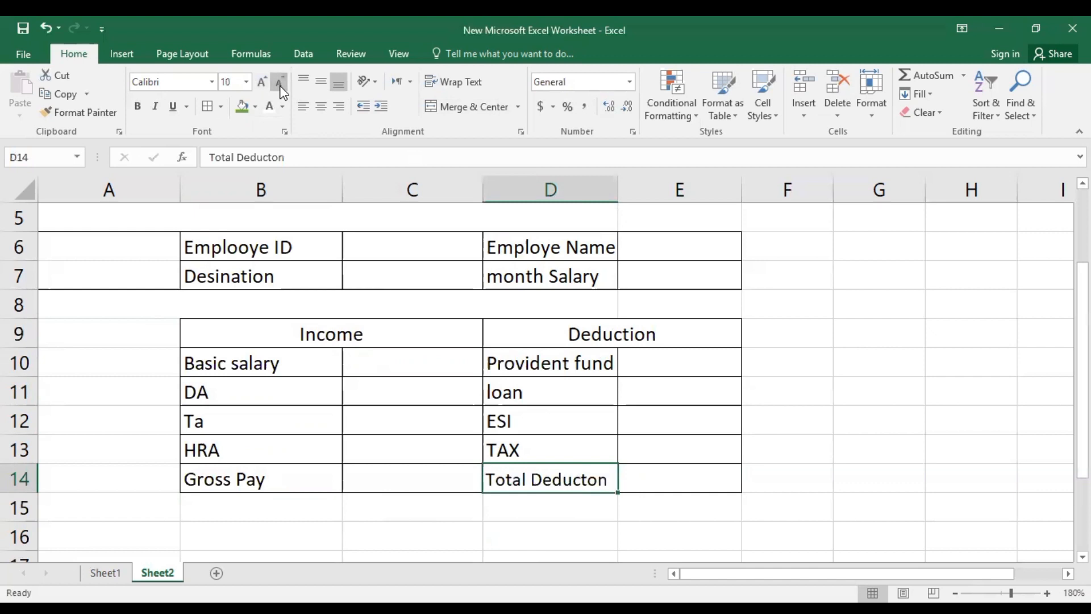
click(280, 86)
click(280, 86)
click(403, 510)
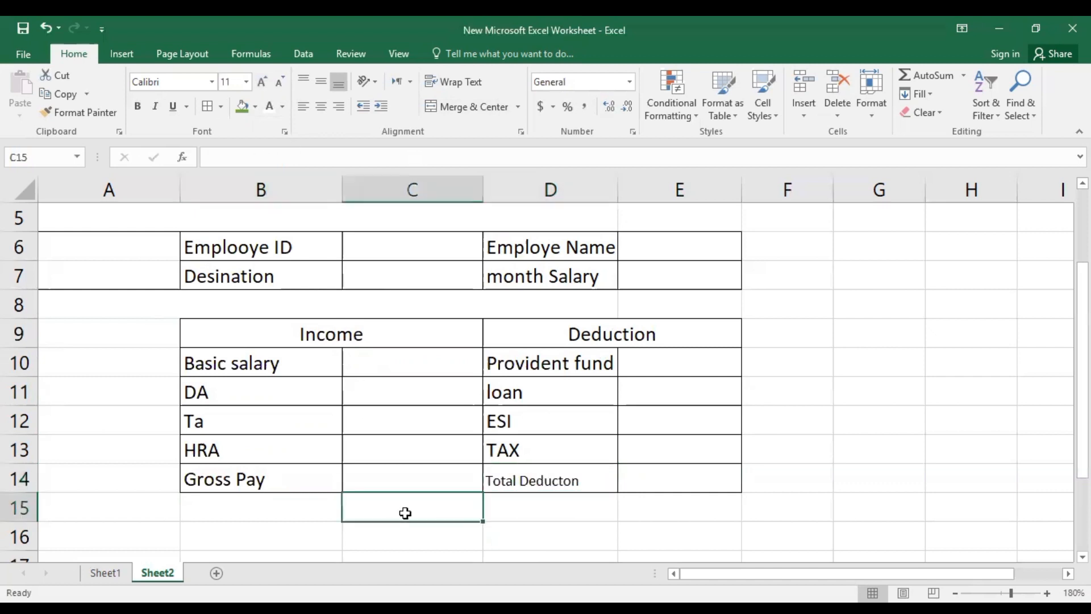
click(652, 512)
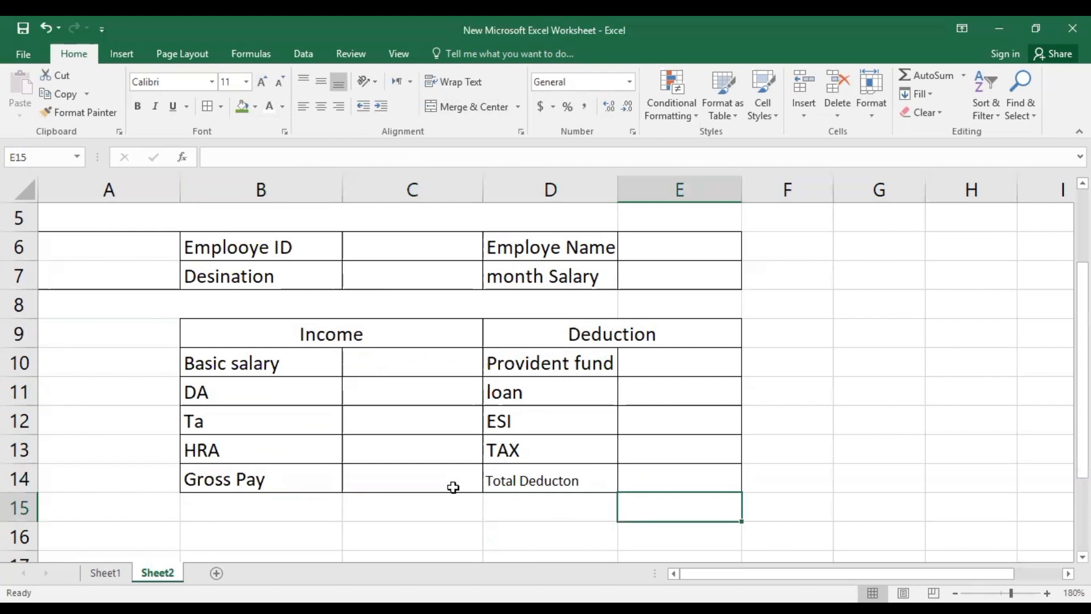
scroll(534, 426, up, 2)
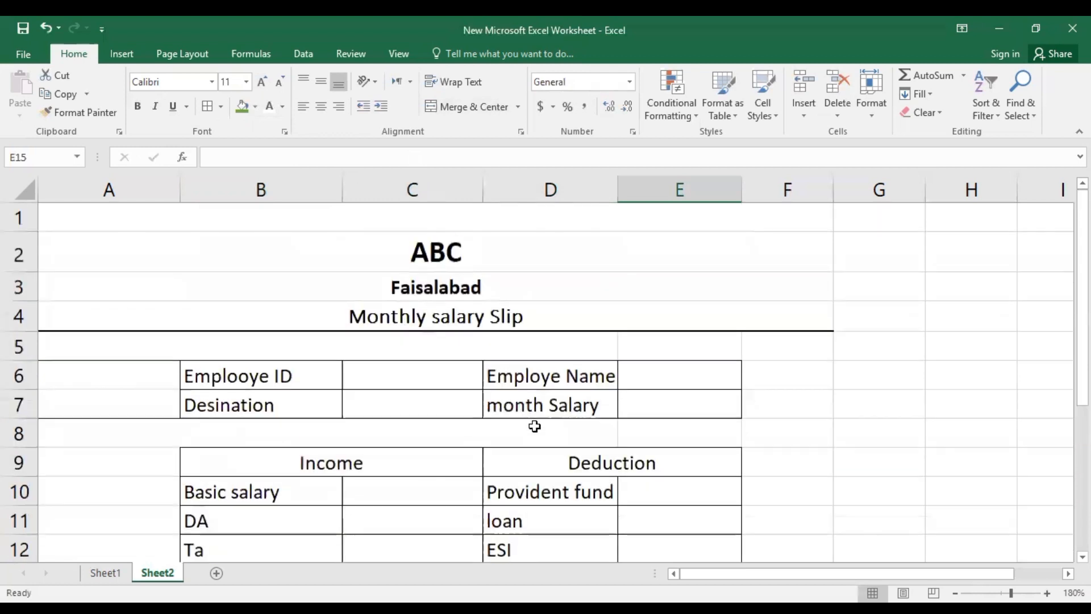
Step: Frame the whole salary slip, cells A2 through F18, with outside borders
scroll(533, 425, down, 1)
scroll(500, 418, up, 1)
drag(133, 235, 307, 399)
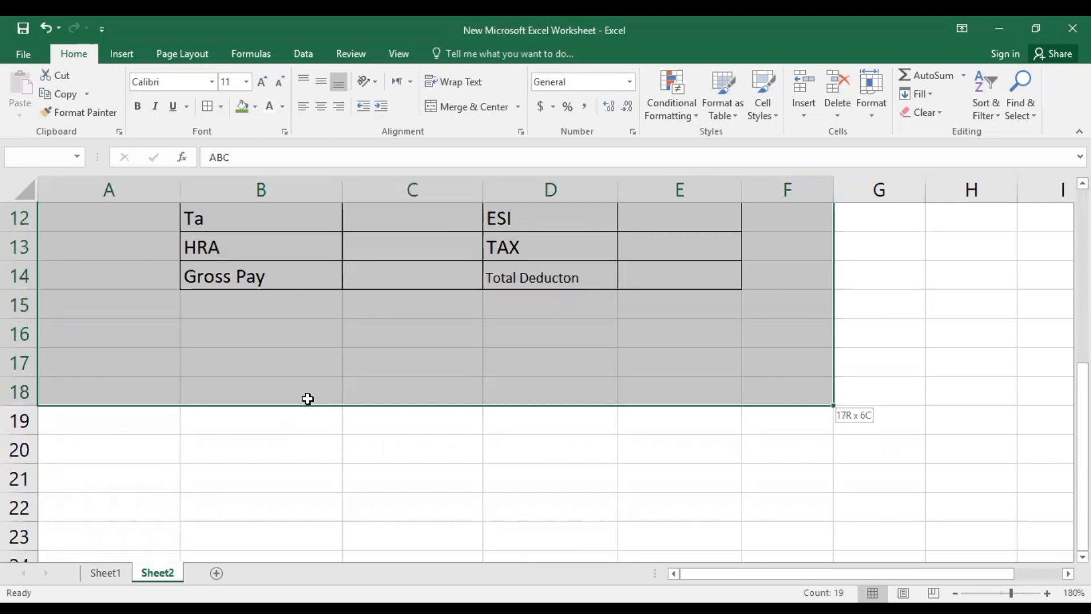
drag(307, 399, 266, 380)
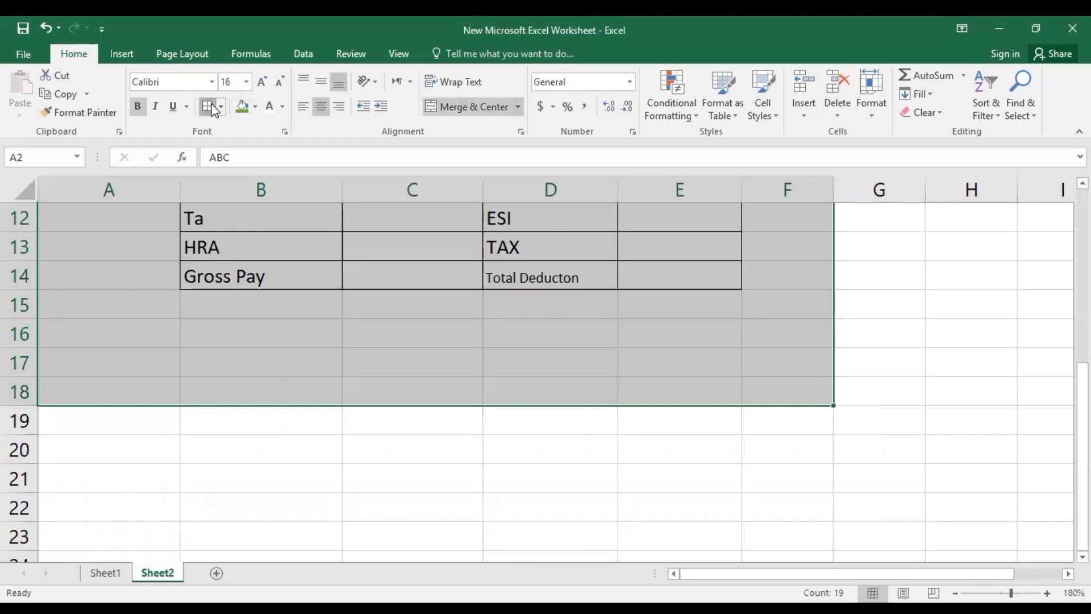
scroll(240, 181, up, 4)
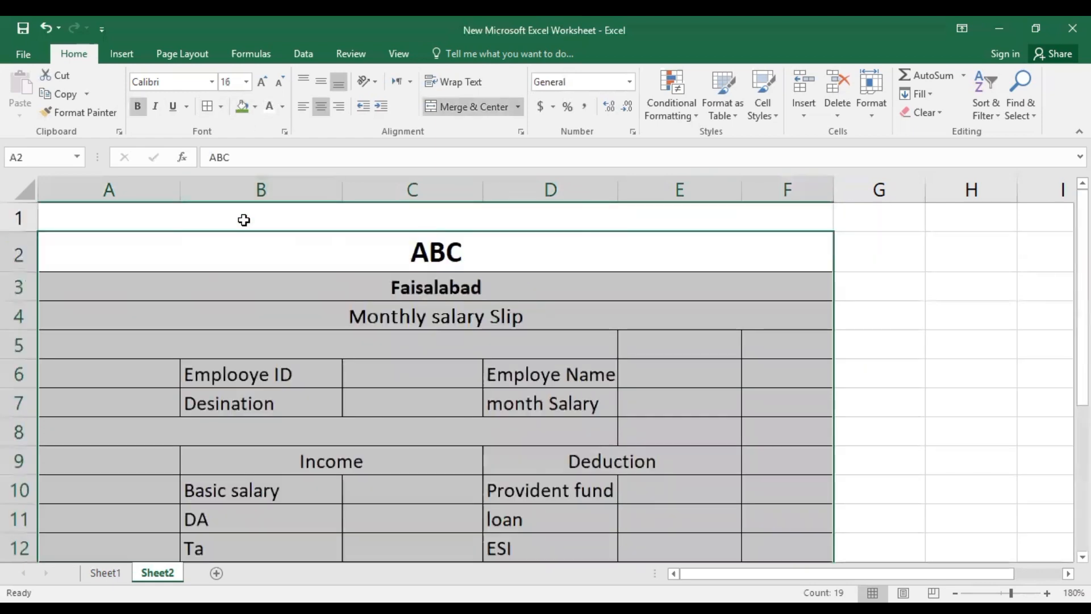
click(222, 107)
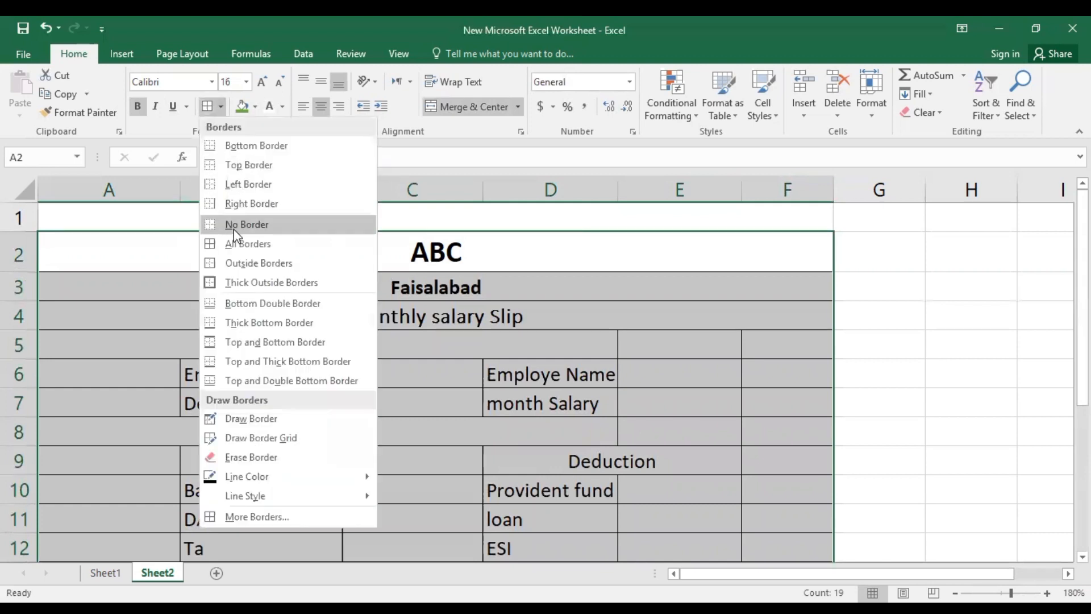
click(236, 264)
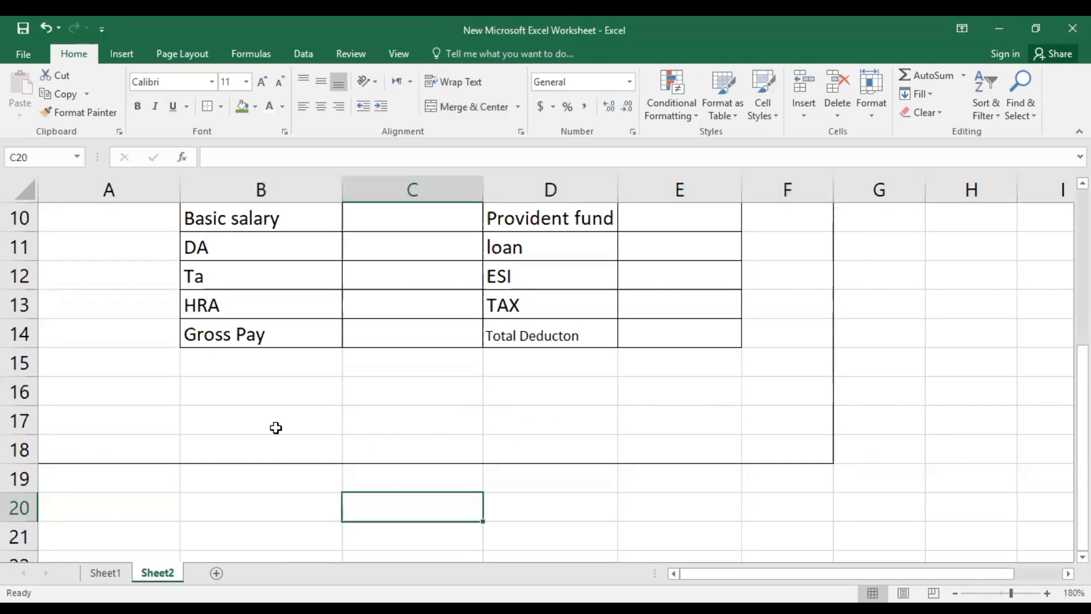
Step: Enter the signature label "Sign Empolye" in B18, inside the bottom row of the slip frame
click(214, 449)
text(S)
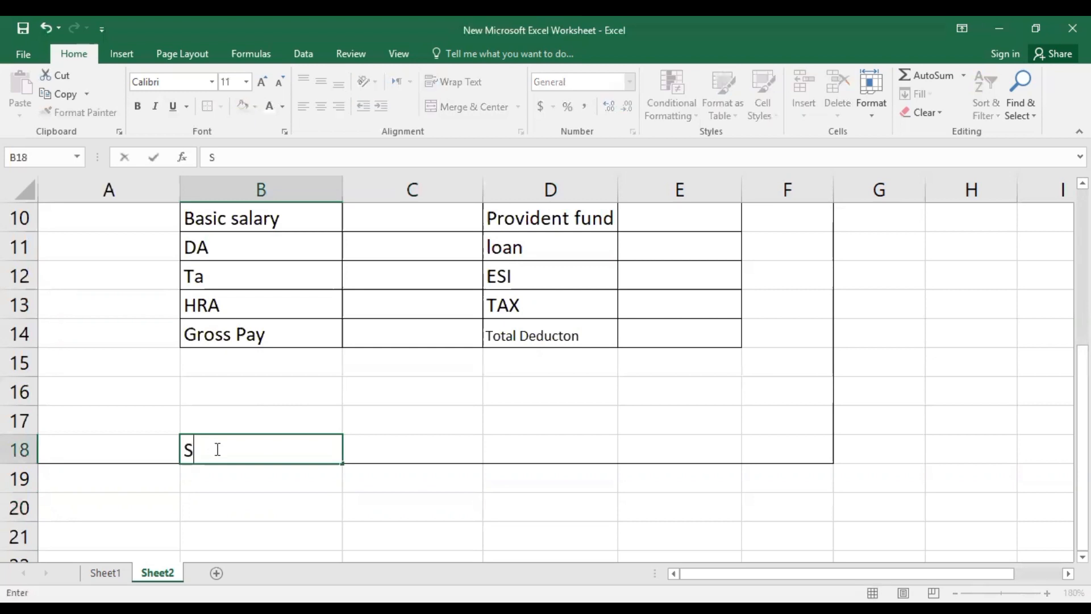
text(ign Emp)
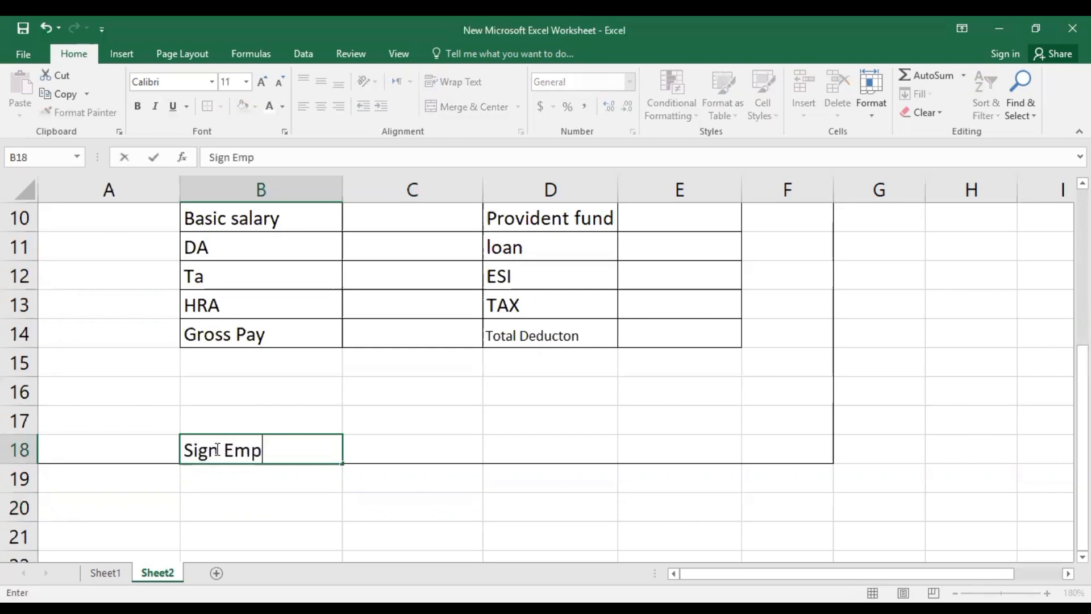
text(olye)
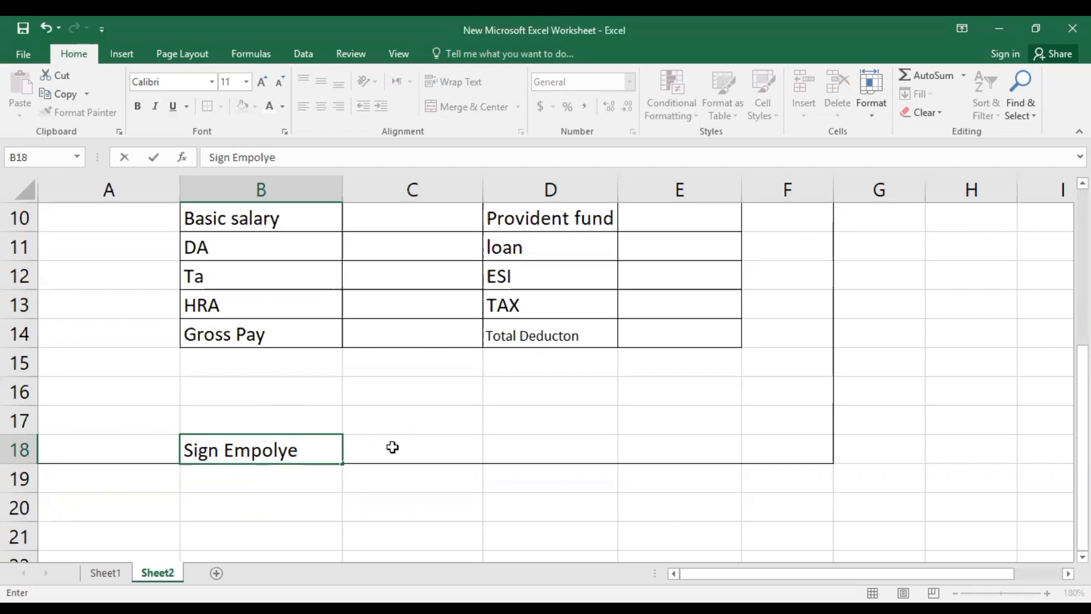
click(361, 454)
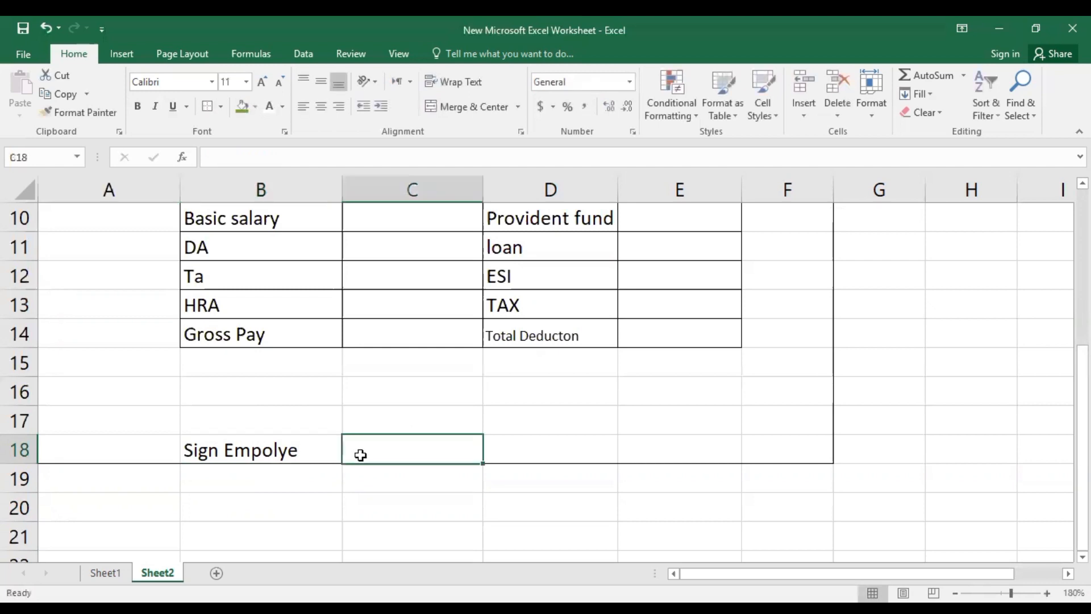
text(----------)
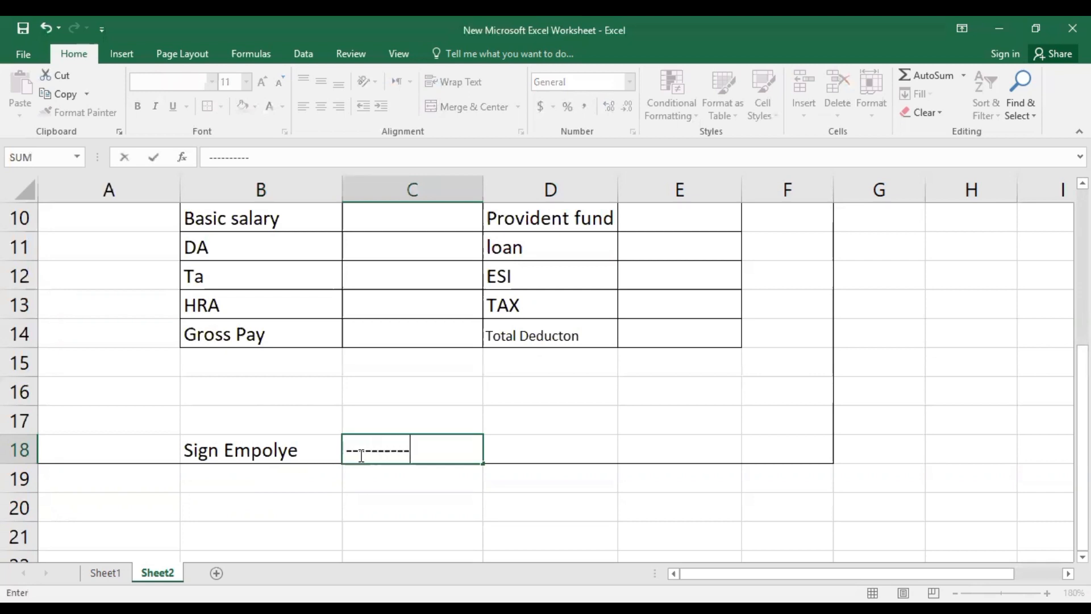
text(------)
click(560, 455)
click(644, 466)
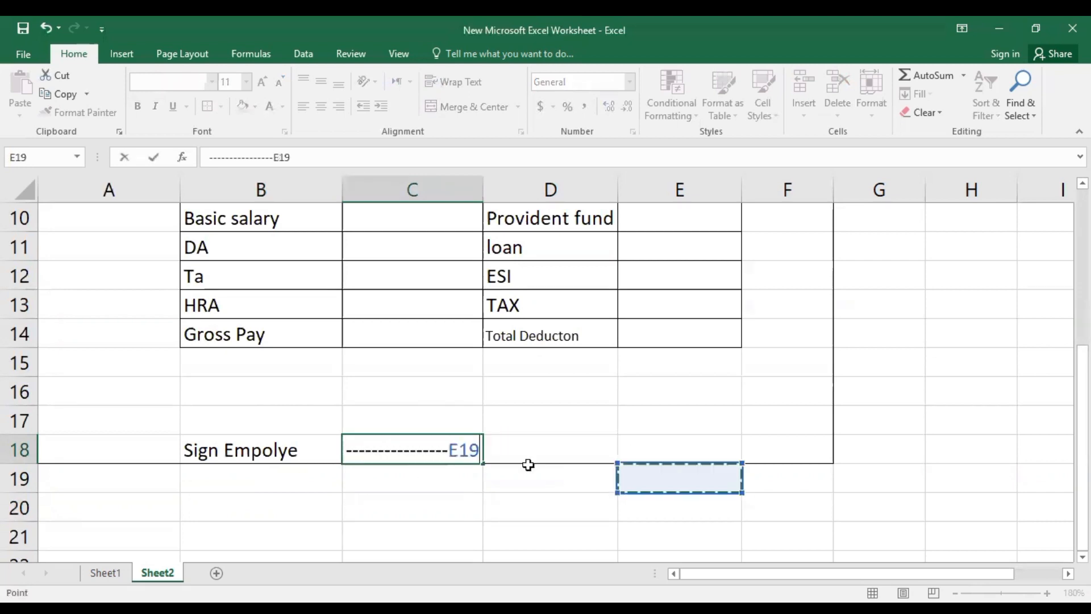
key(BackSpace)
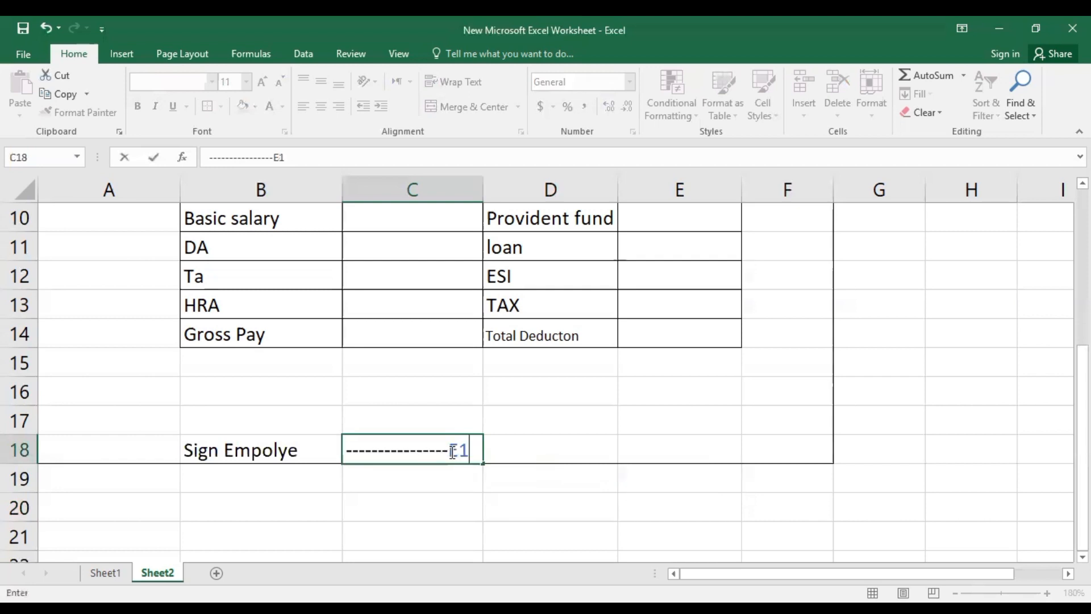
key(BackSpace)
key(BackSpace)
click(602, 448)
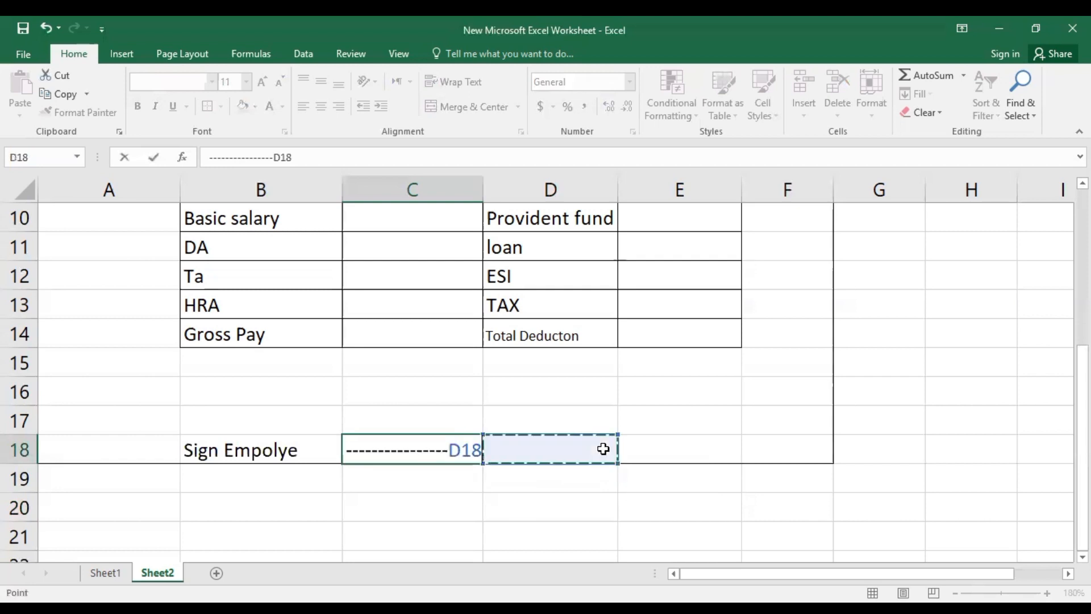
click(465, 445)
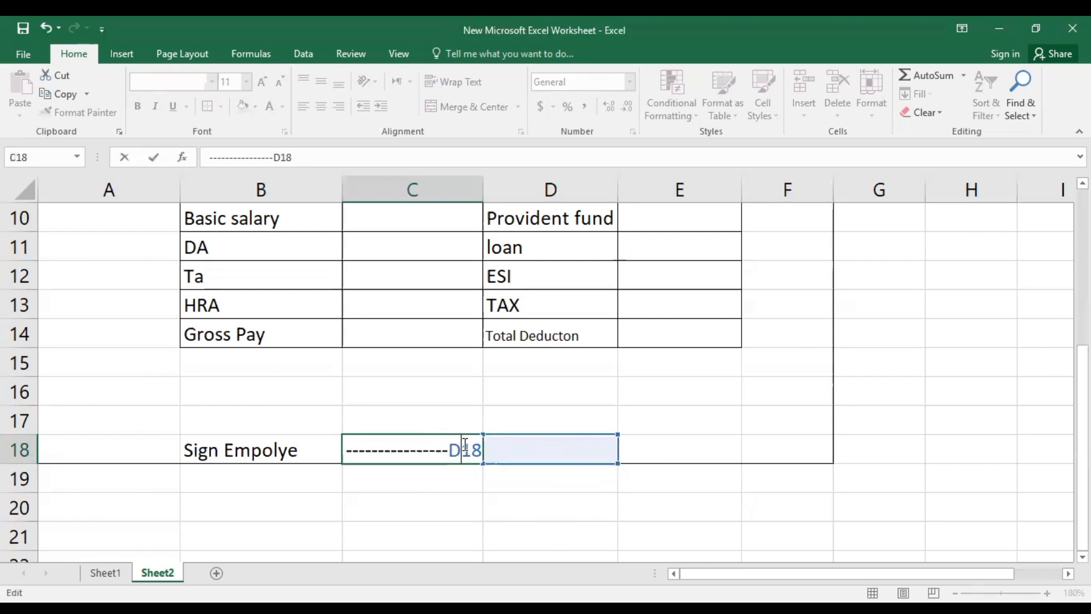
key(BackSpace)
key(BackSpace)
key(BackSpace)
key(BackSpace)
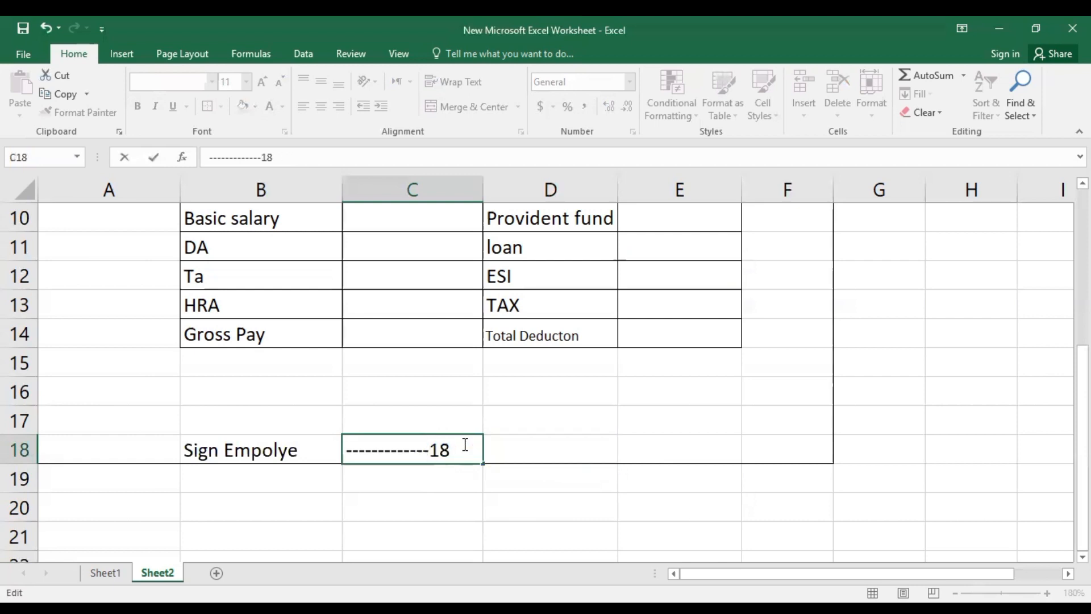
key(Delete)
key(Delete)
key(BackSpace)
key(BackSpace)
key(BackSpace)
key(BackSpace)
key(BackSpace)
key(BackSpace)
key(BackSpace)
key(BackSpace)
key(BackSpace)
key(BackSpace)
key(BackSpace)
key(BackSpace)
key(BackSpace)
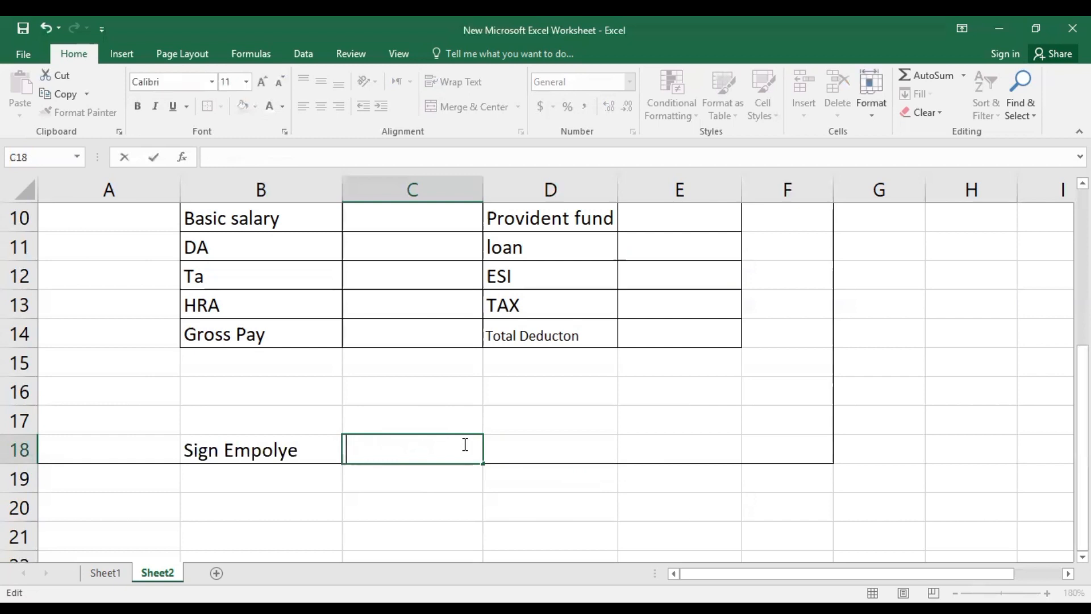
click(327, 451)
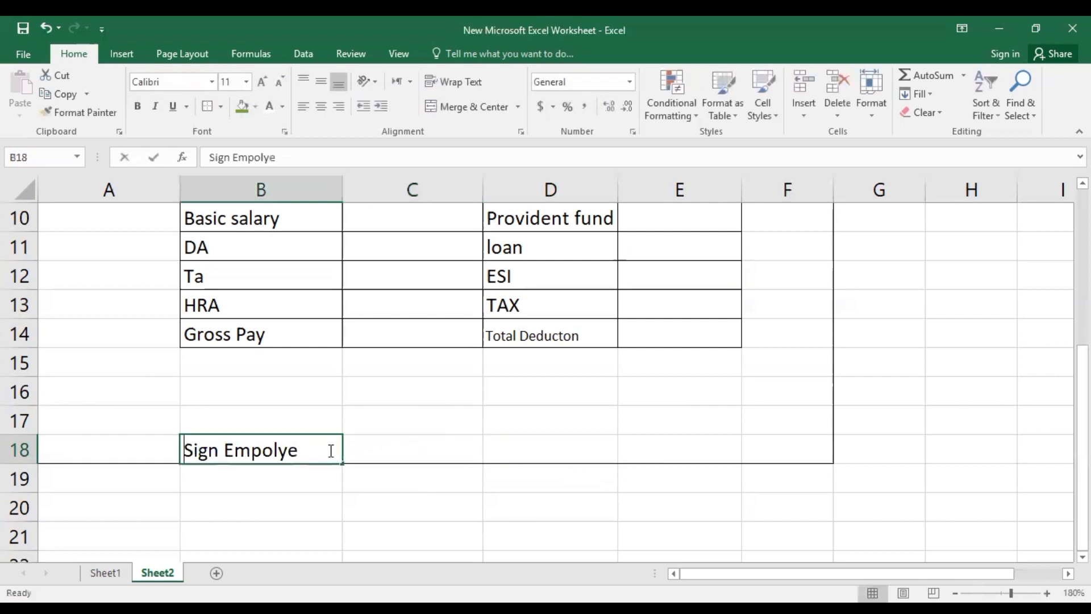
click(429, 451)
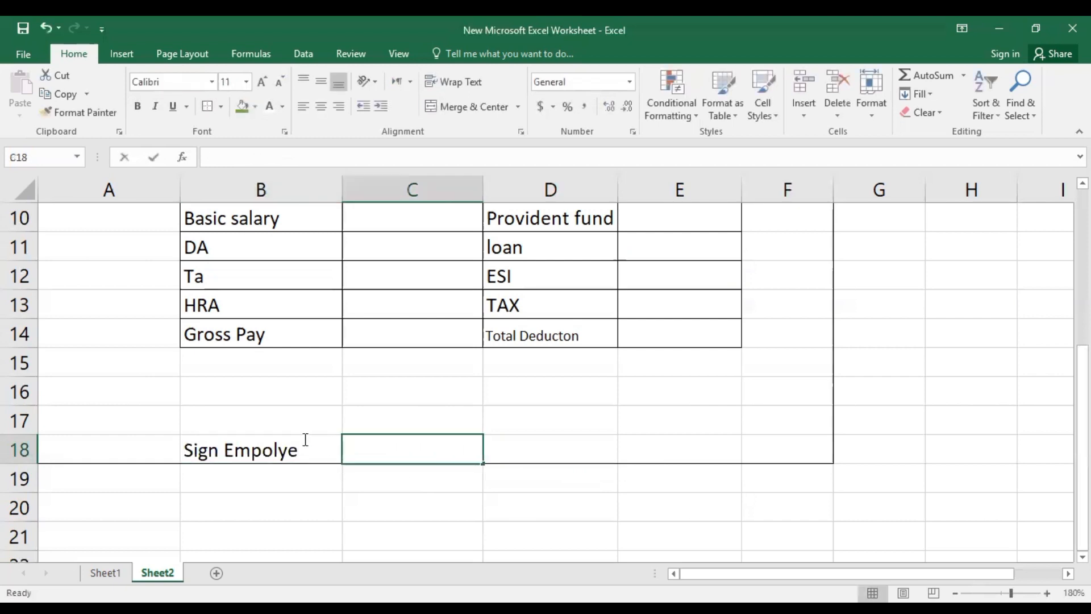
key(BackSpace)
key(Escape)
click(353, 511)
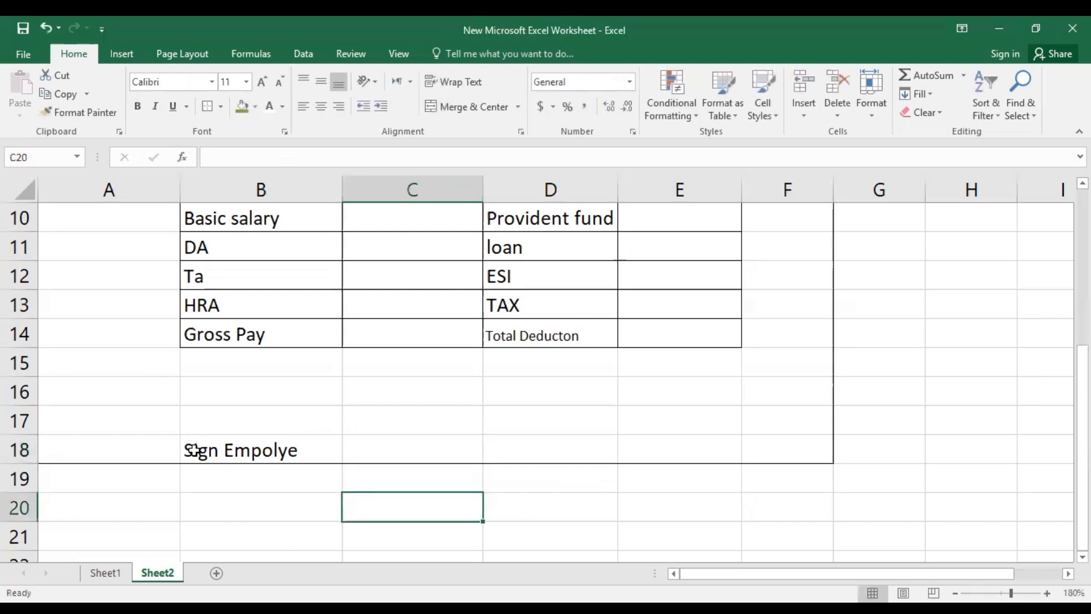
Step: Merge and center B18 with C18 and append a line of dashes after "Sign Empolye" for the signature
click(237, 453)
drag(238, 453, 396, 458)
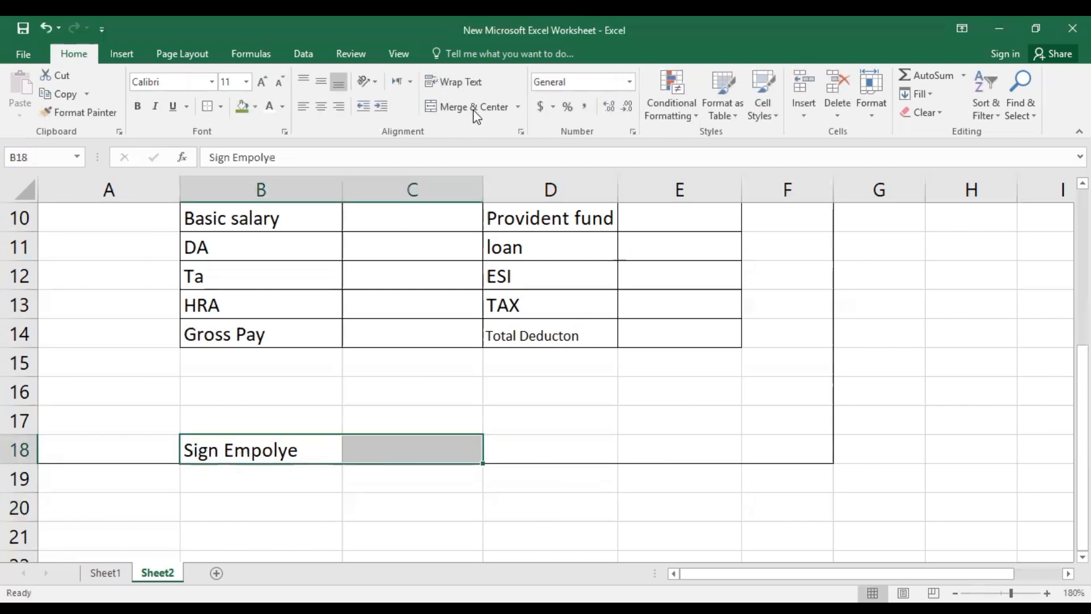
click(474, 106)
double_click(400, 449)
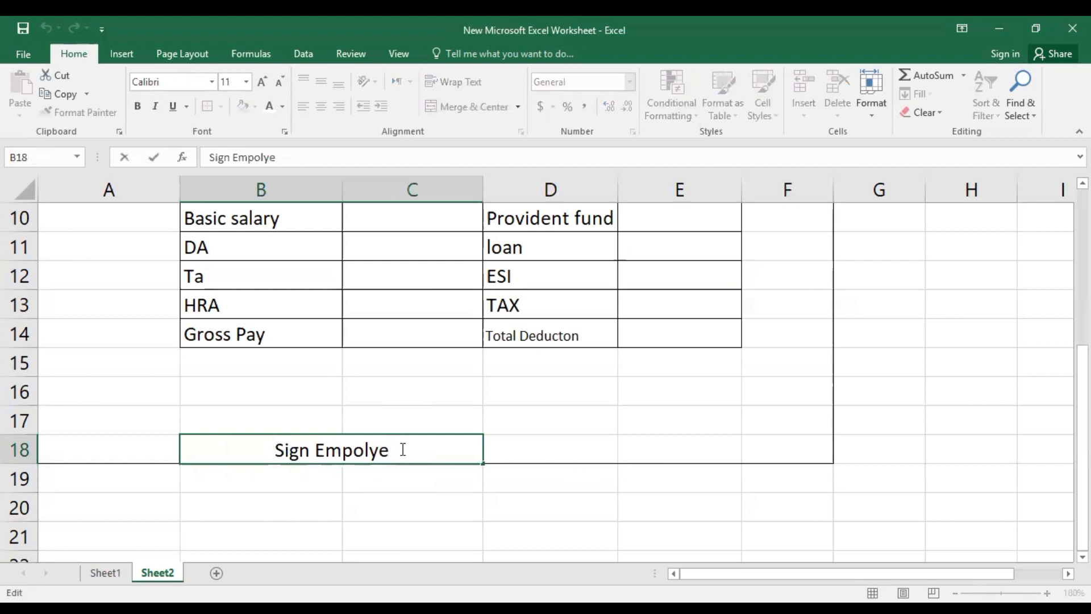
text(----------------)
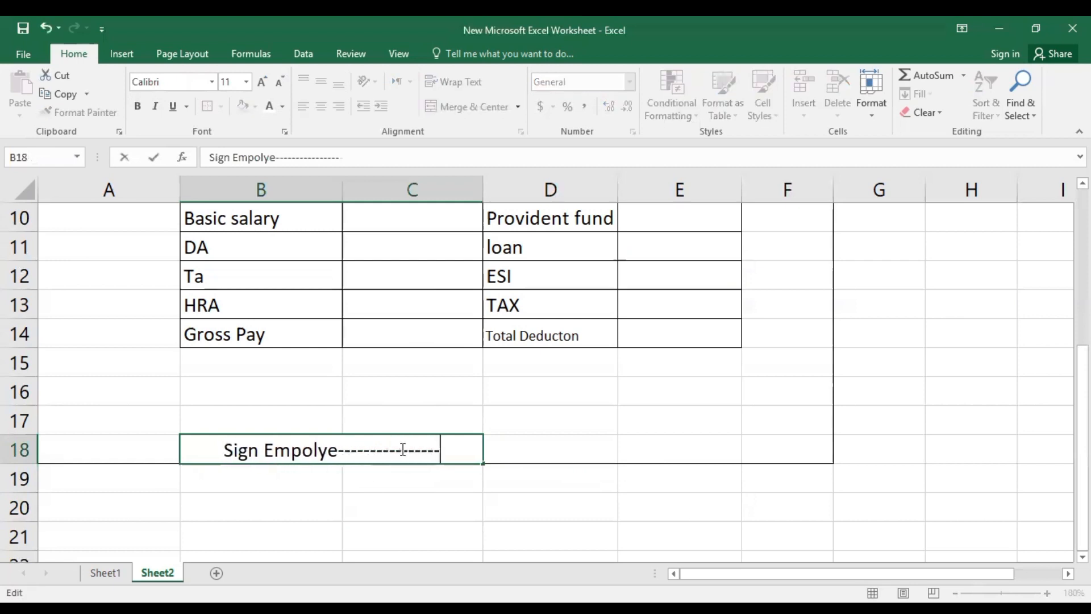
click(621, 449)
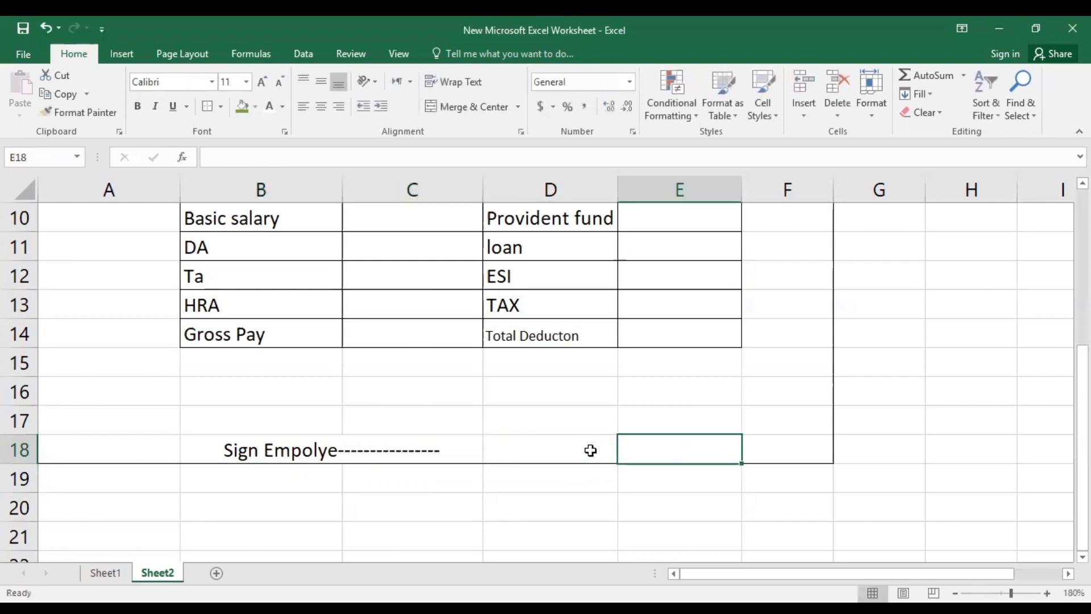
Step: Merge and center D18 with E18 and enter the manager signature line "Manger_-______"
drag(563, 451, 645, 445)
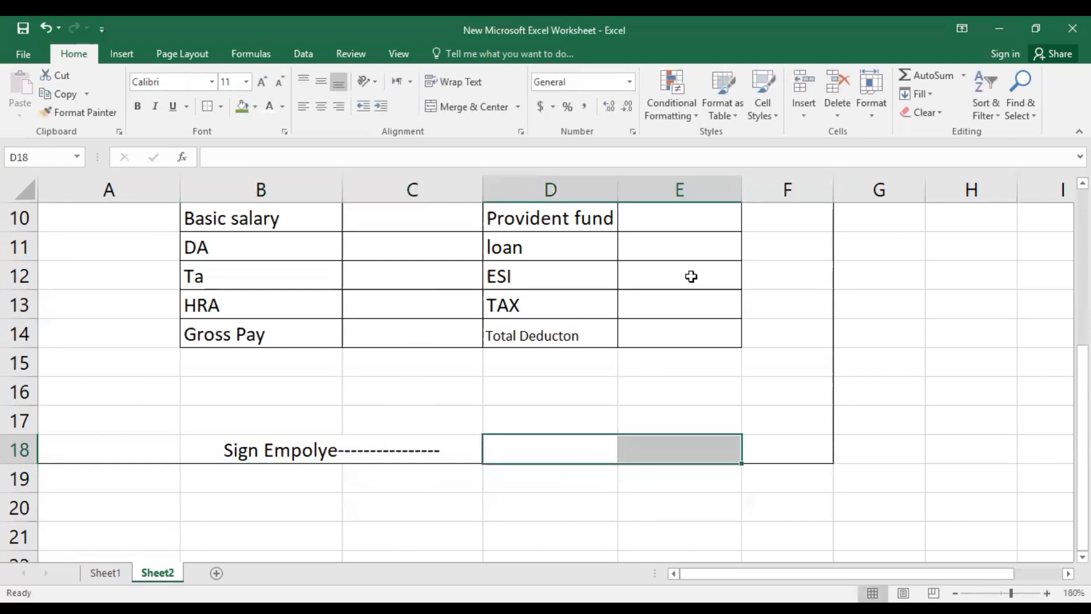
click(462, 103)
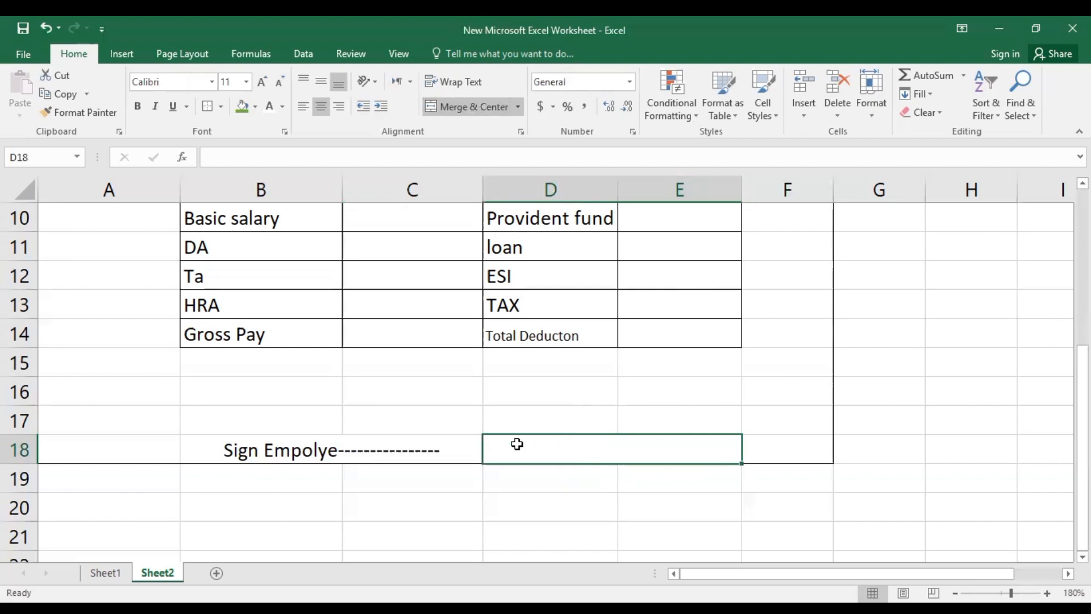
text(Manger)
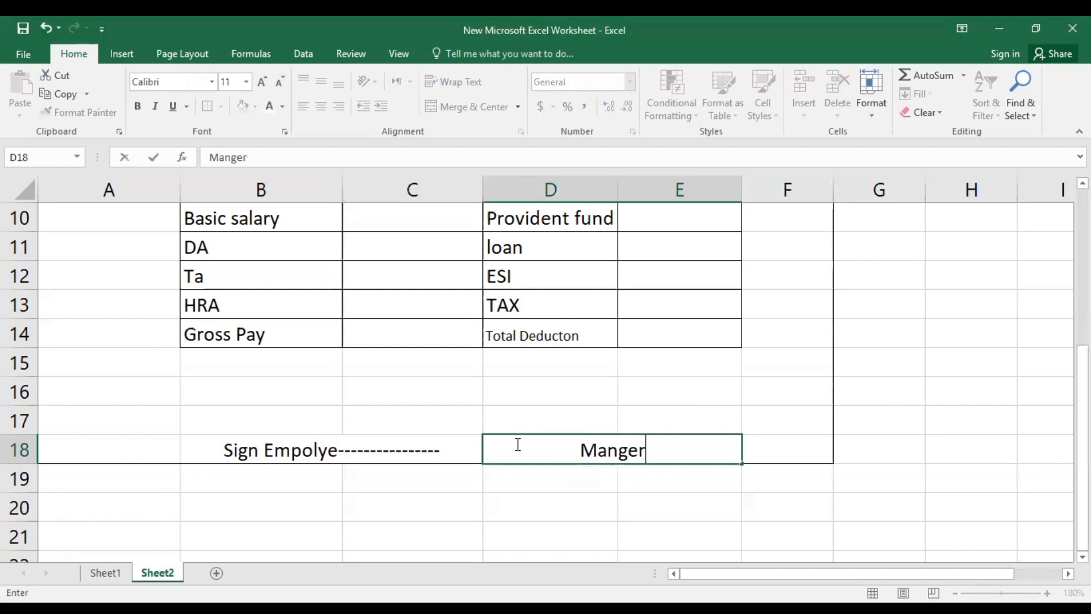
text(_)
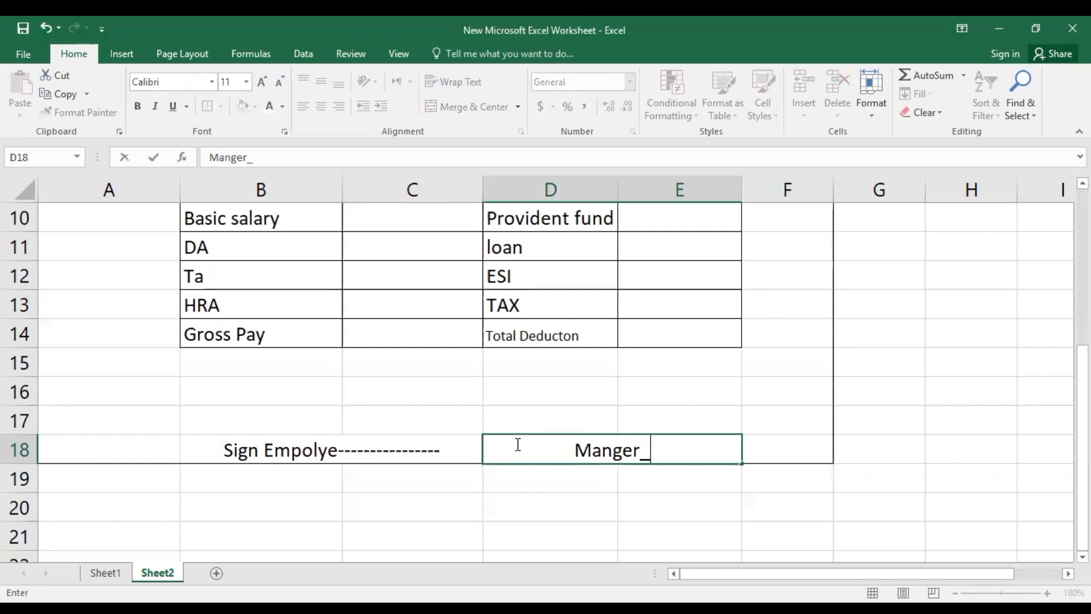
text(-______)
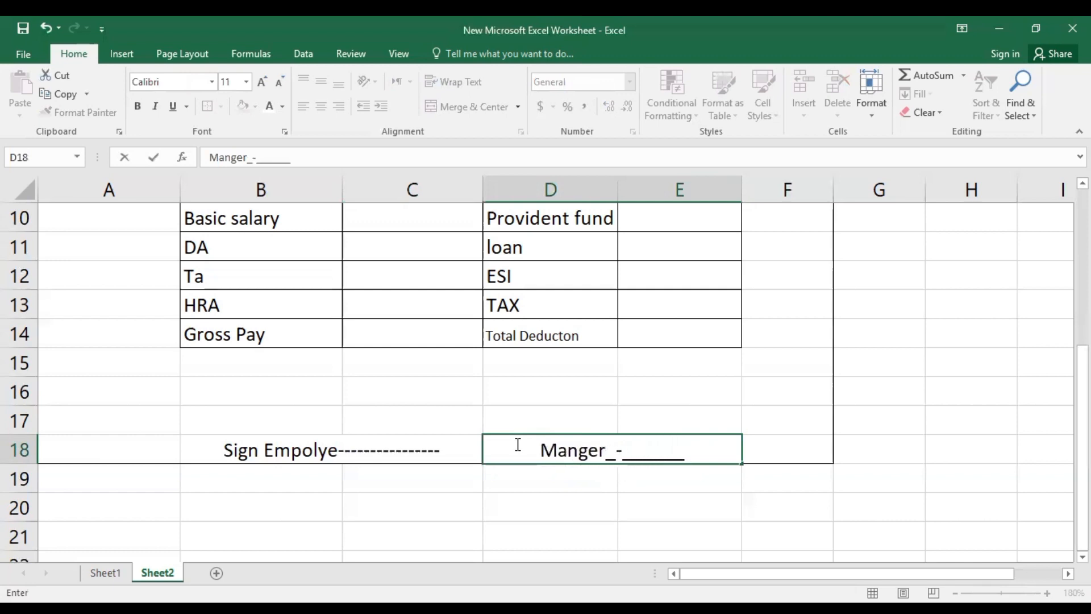
click(795, 421)
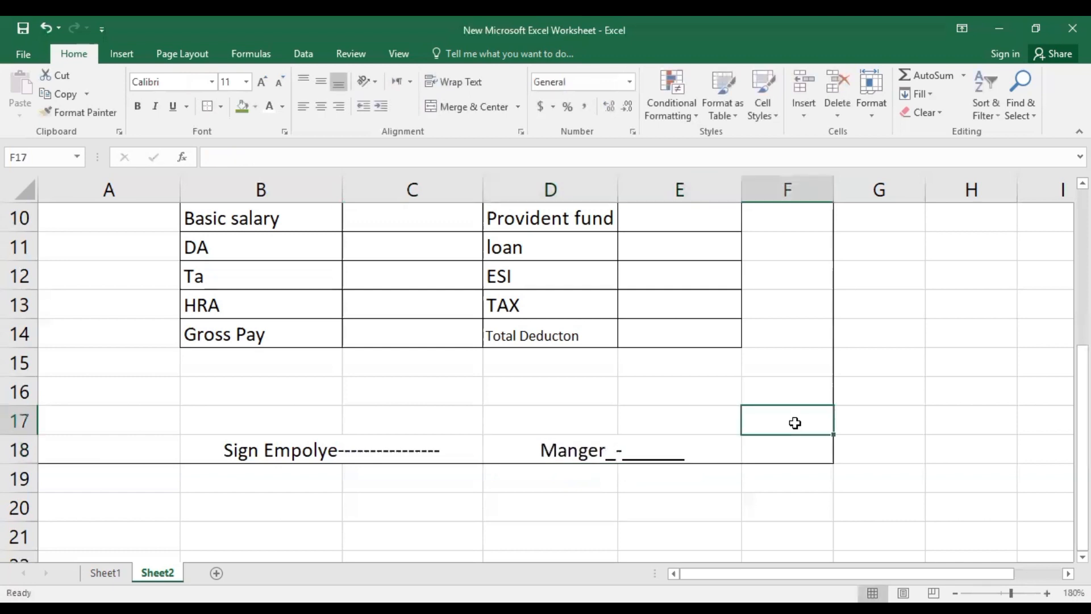
Step: Fill the "Income" and "Deduction" heading cells in row 9 with green
scroll(750, 431, up, 1)
scroll(724, 444, up, 2)
scroll(585, 507, up, 1)
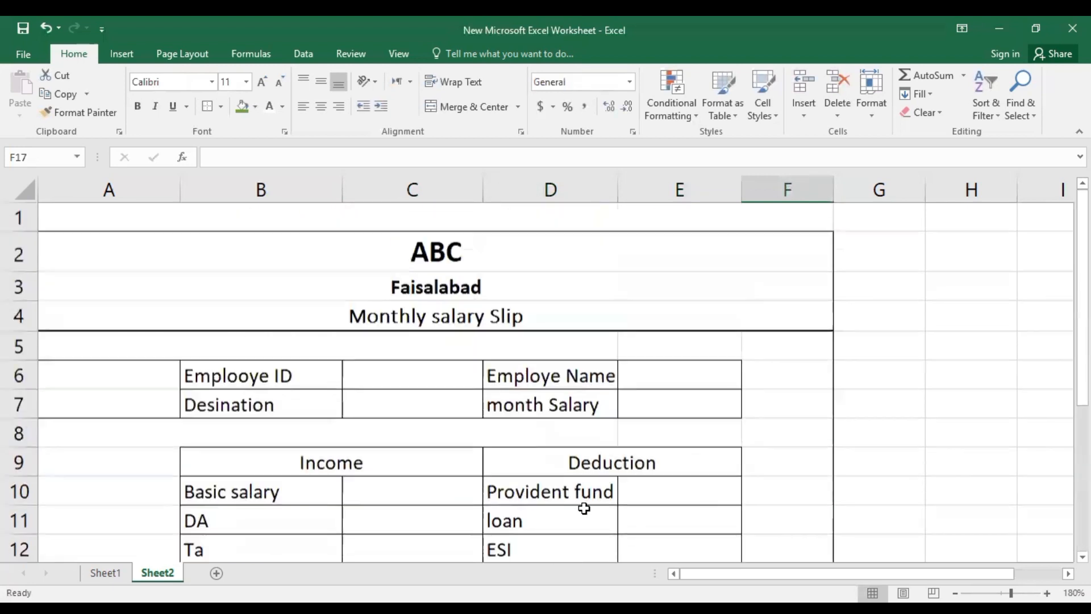
scroll(419, 511, down, 1)
scroll(402, 496, down, 2)
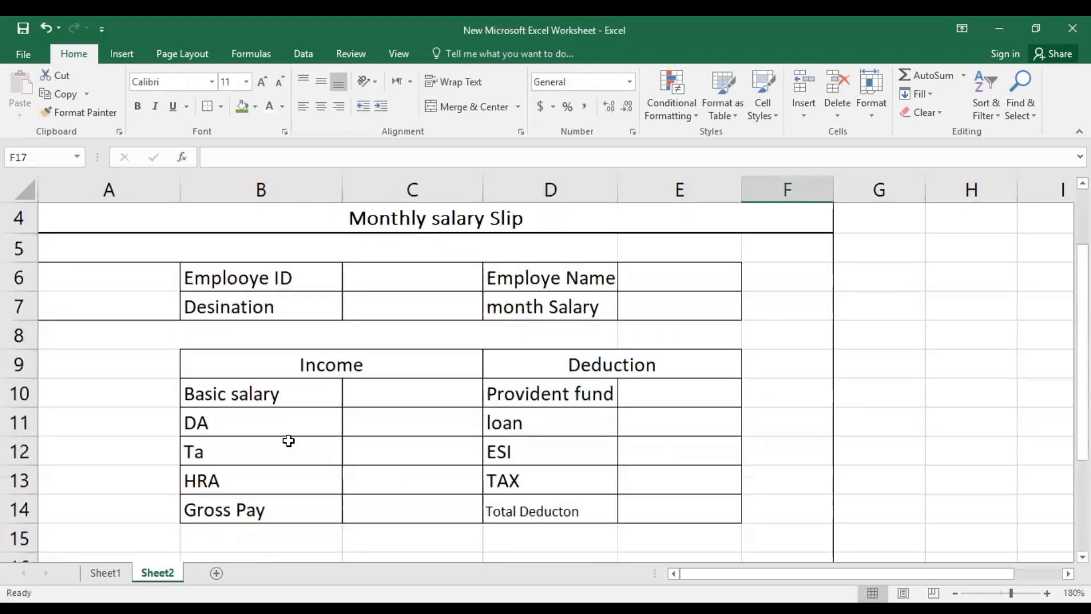
drag(226, 368, 576, 361)
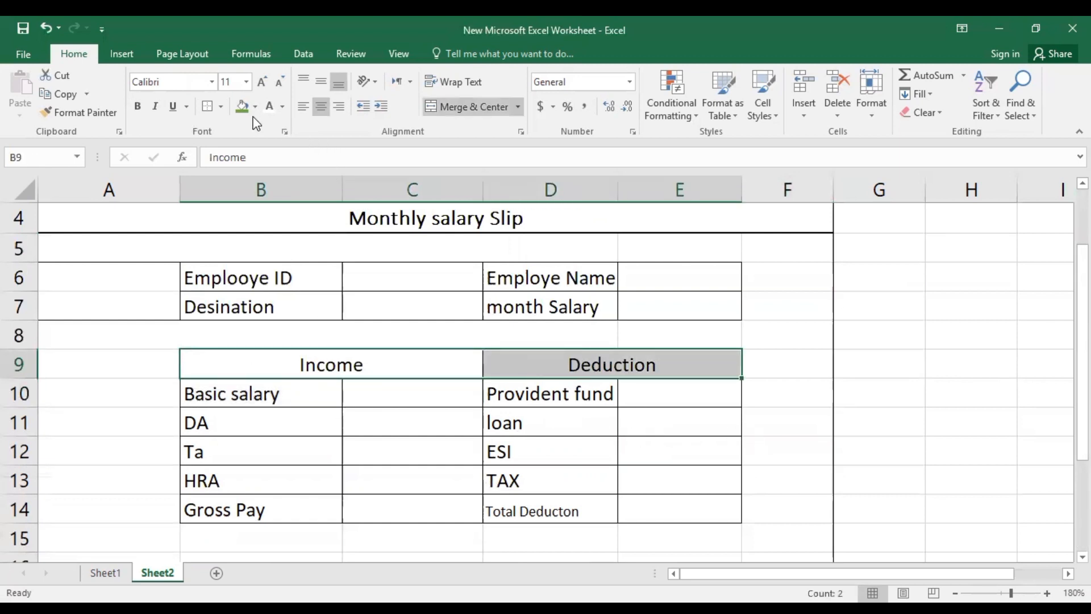
click(242, 107)
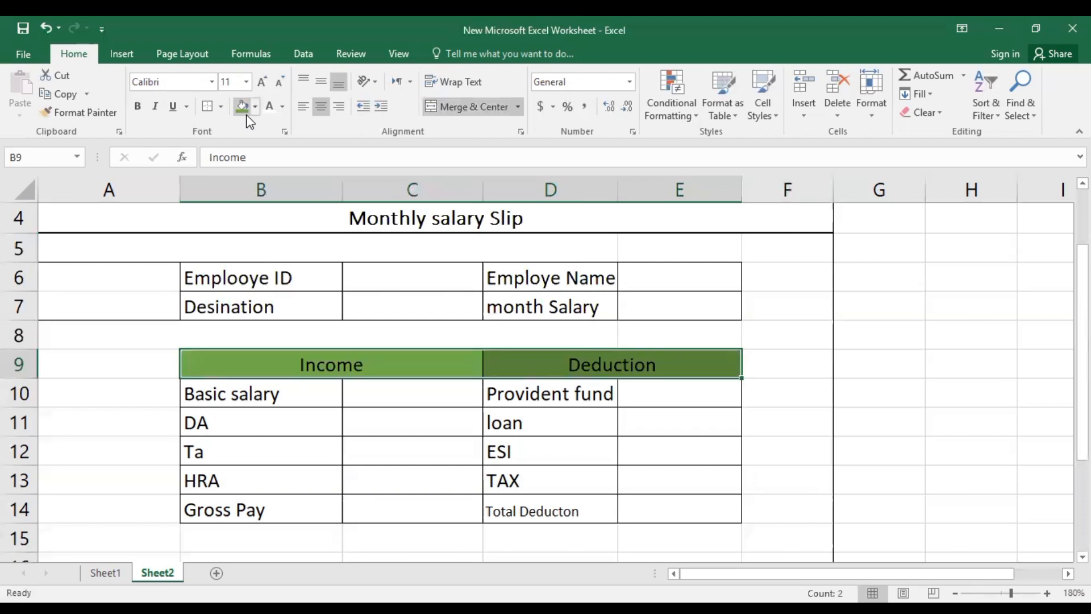
click(437, 394)
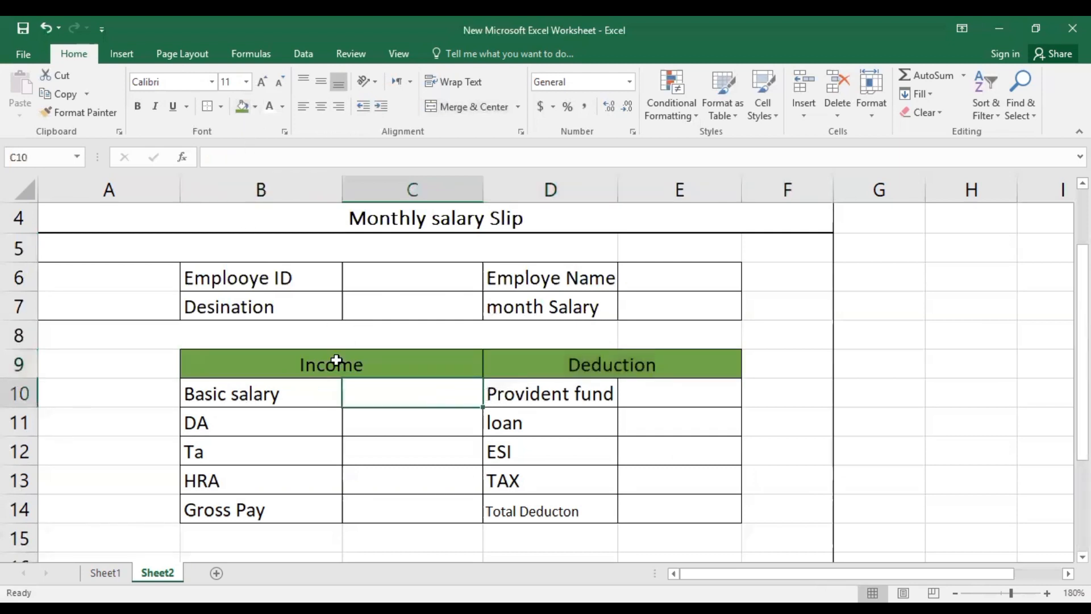
scroll(337, 360, up, 1)
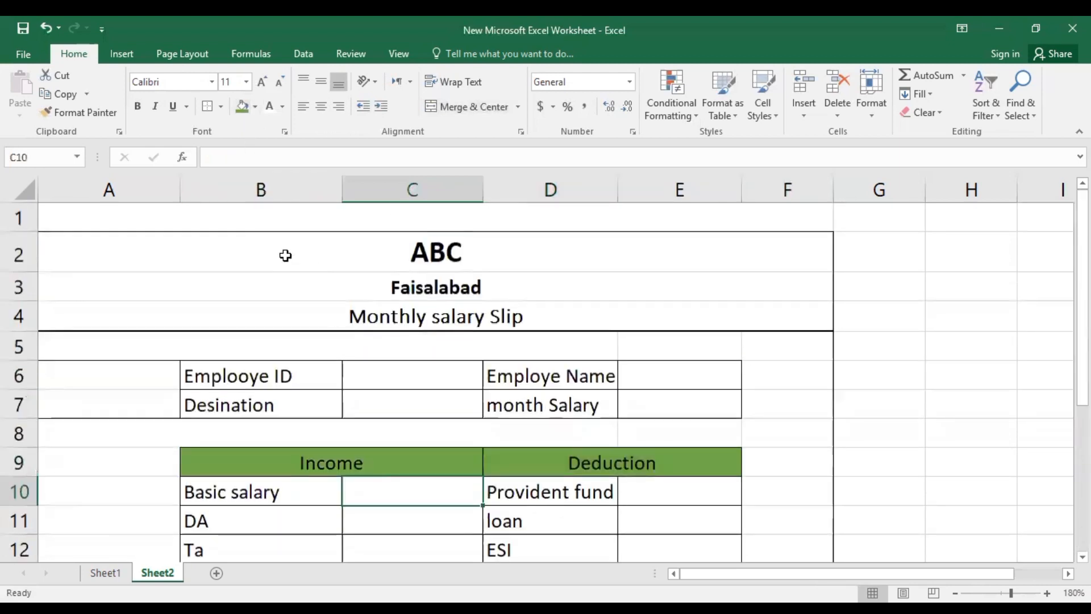
Step: Fill the "ABC" title row with green and the "Faisalabad" and "Monthly salary Slip" rows with blue
click(285, 255)
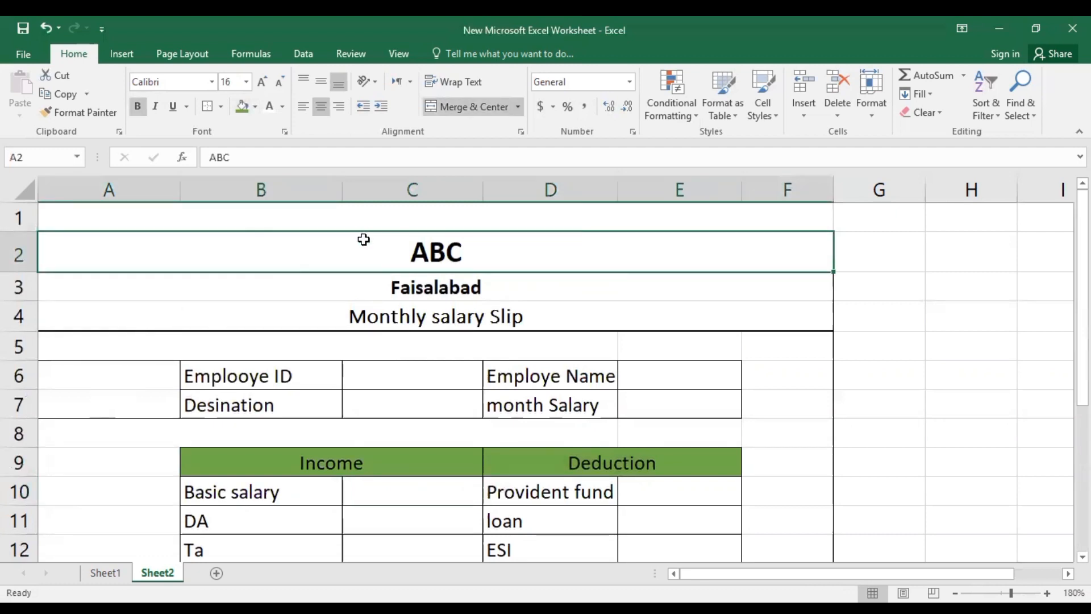
click(249, 107)
click(286, 308)
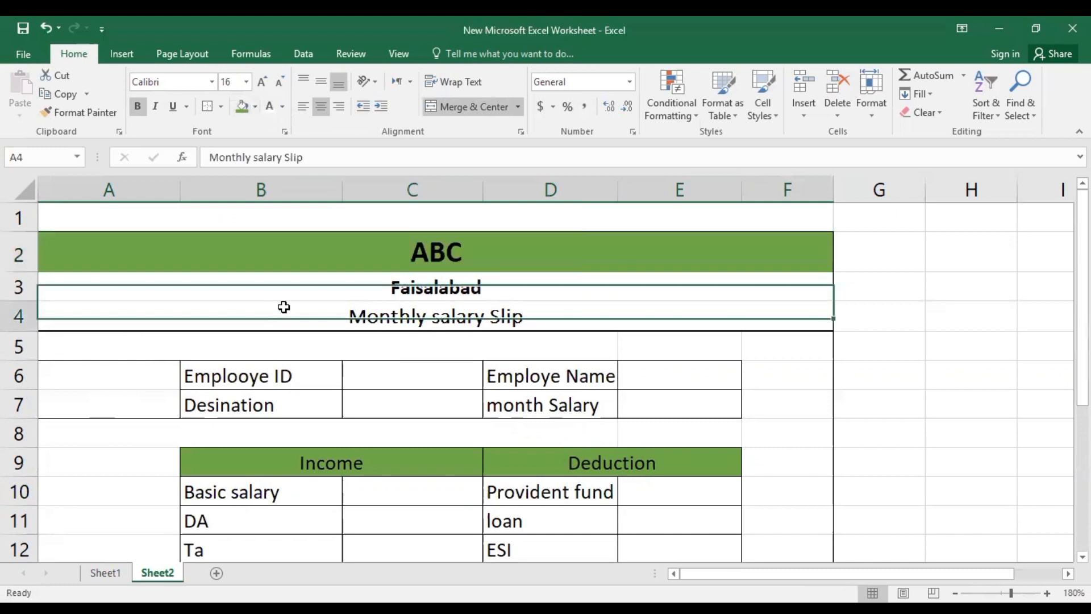
drag(269, 298, 263, 312)
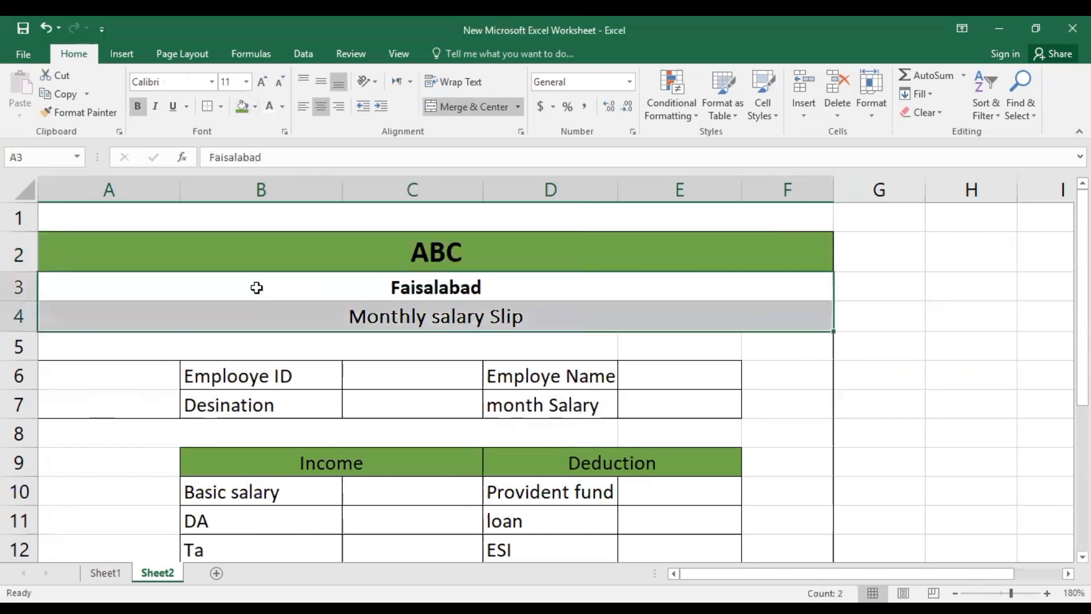
click(255, 107)
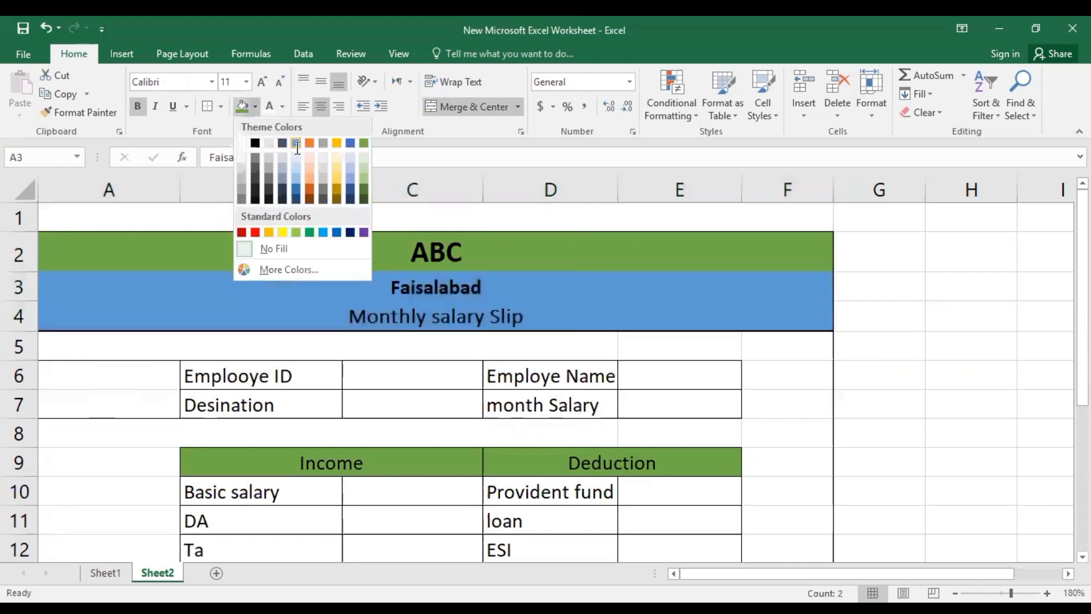
click(297, 143)
click(312, 339)
Step: Fill the employee details block B6:E7 with light blue
scroll(312, 338, down, 2)
scroll(312, 338, up, 1)
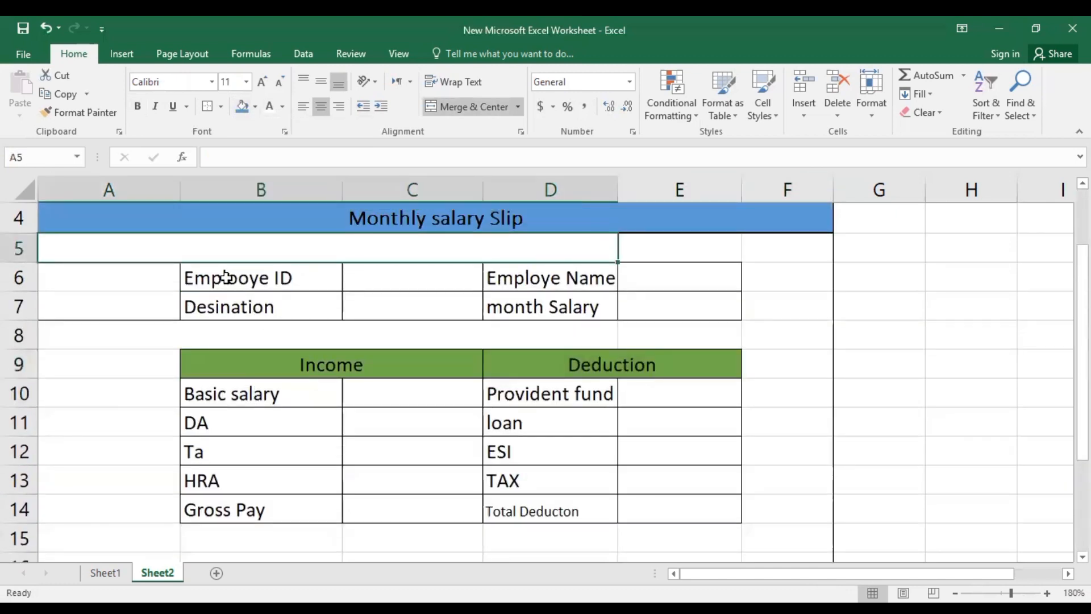
click(188, 276)
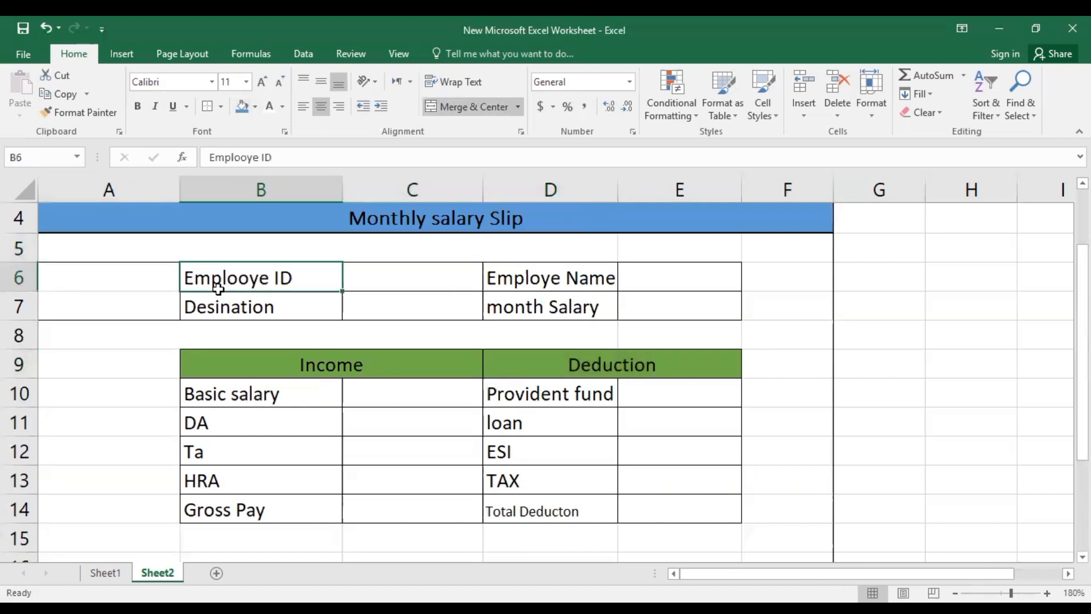
drag(218, 289, 656, 314)
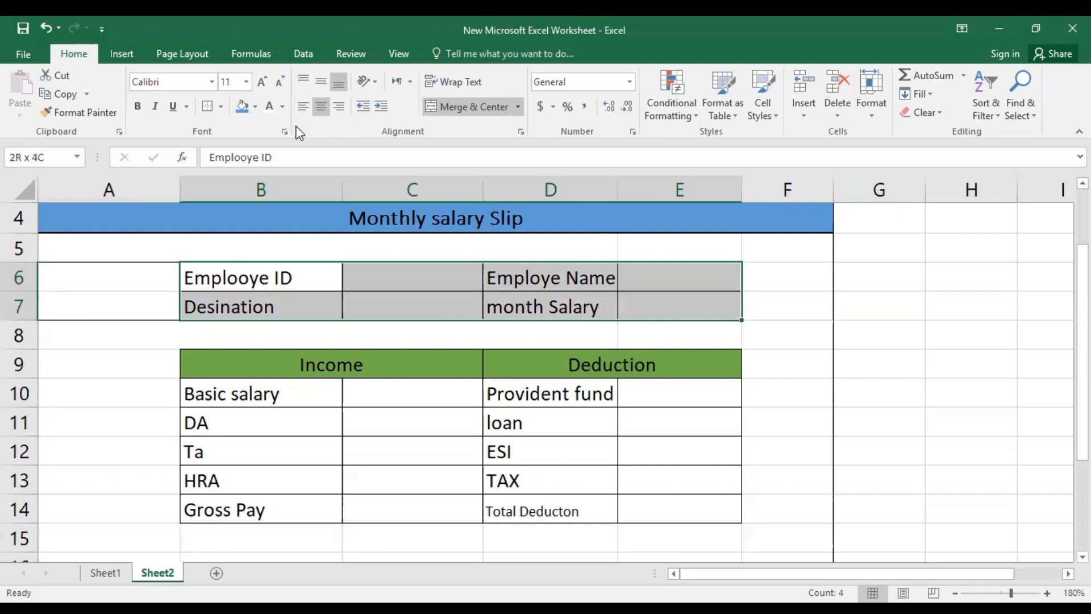
click(255, 106)
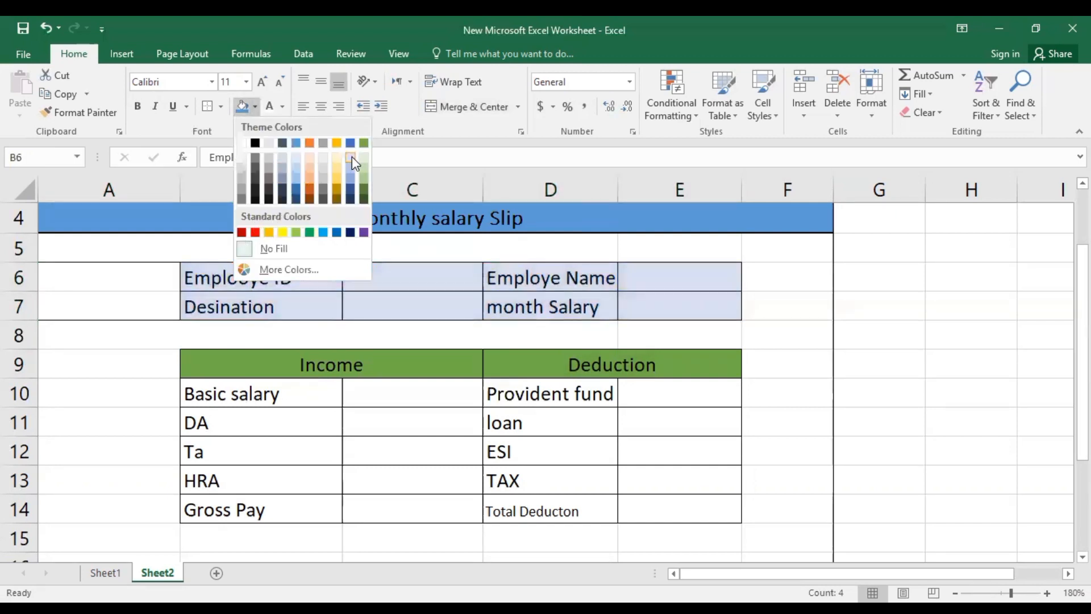
click(402, 326)
scroll(402, 329, down, 1)
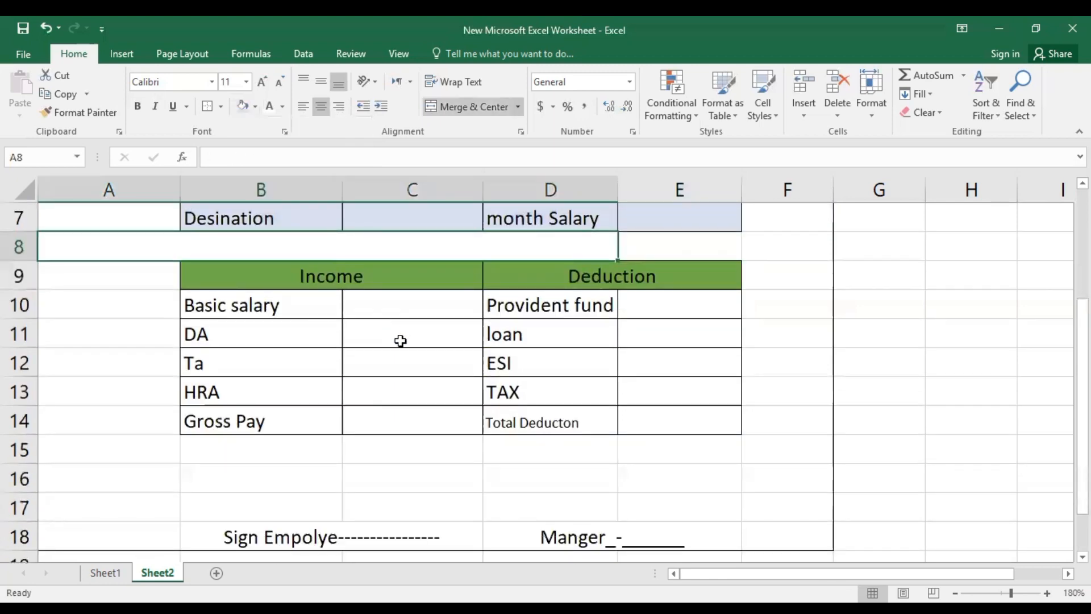
scroll(399, 341, up, 2)
scroll(397, 341, down, 1)
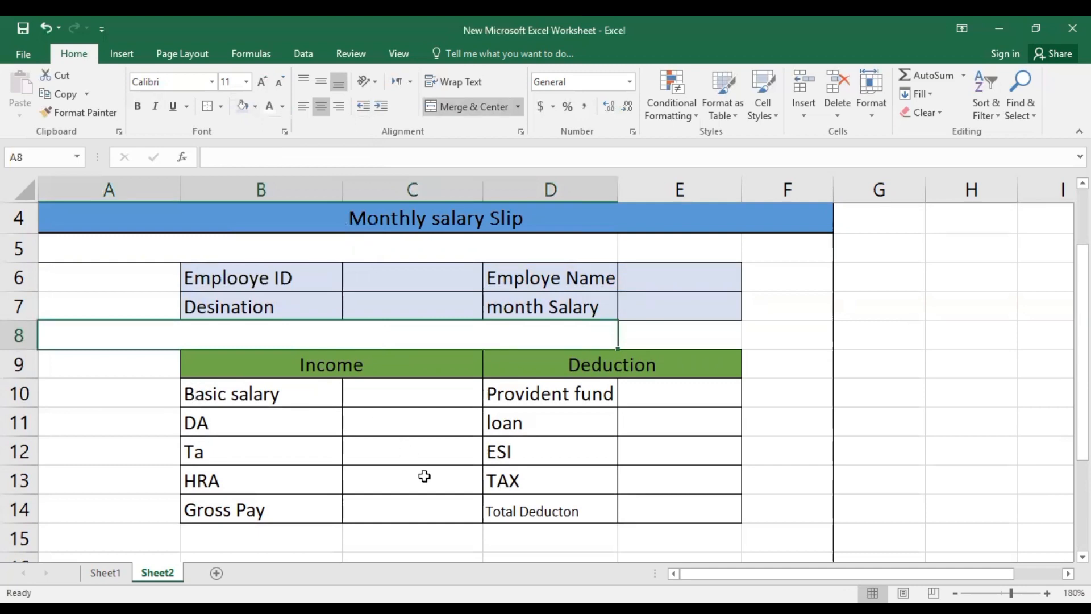
scroll(432, 479, down, 3)
scroll(438, 480, up, 3)
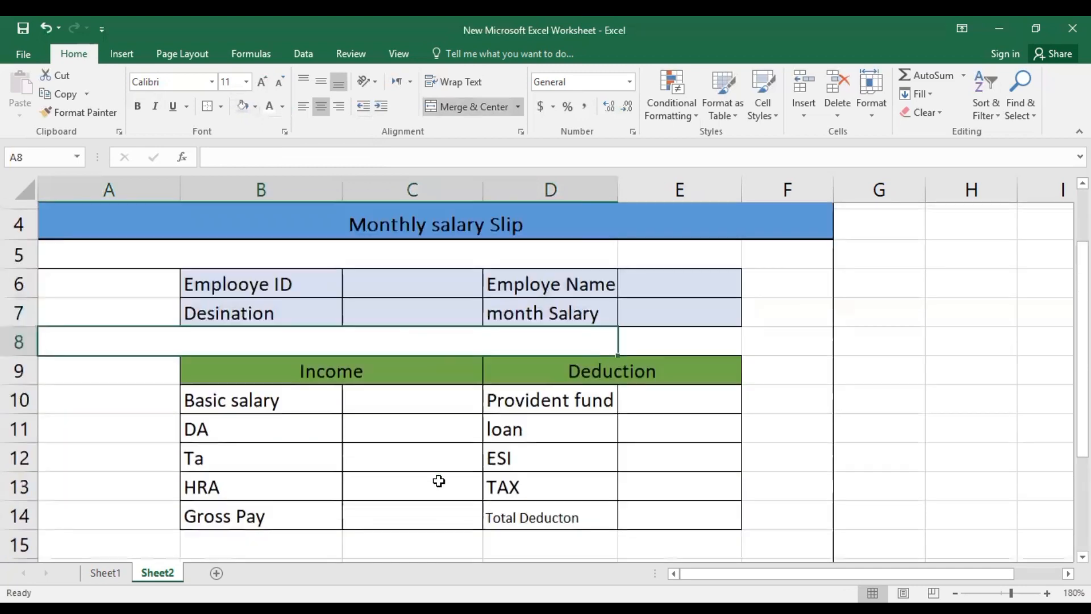
scroll(777, 553, up, 2)
scroll(740, 541, down, 2)
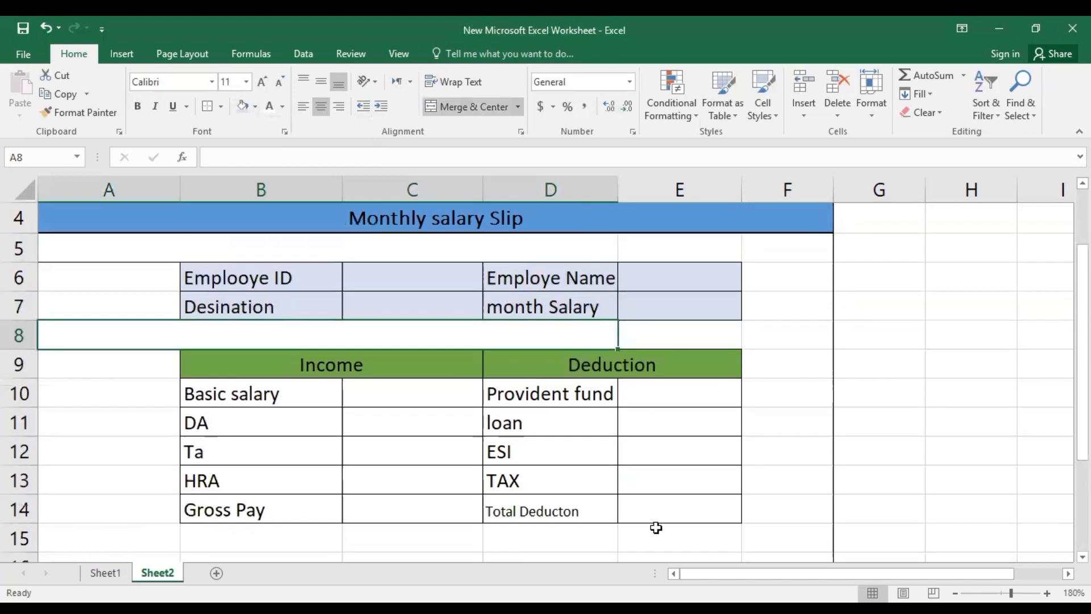
scroll(656, 528, down, 1)
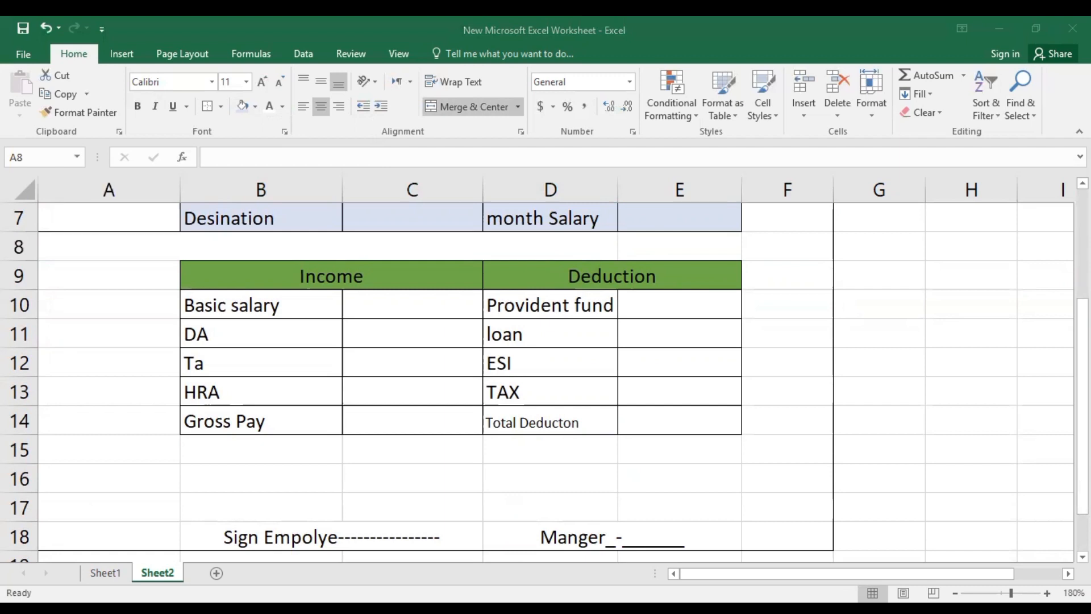
Step: Enter the DA formula =C10*54/100 in C11, based on the basic salary cell
click(418, 308)
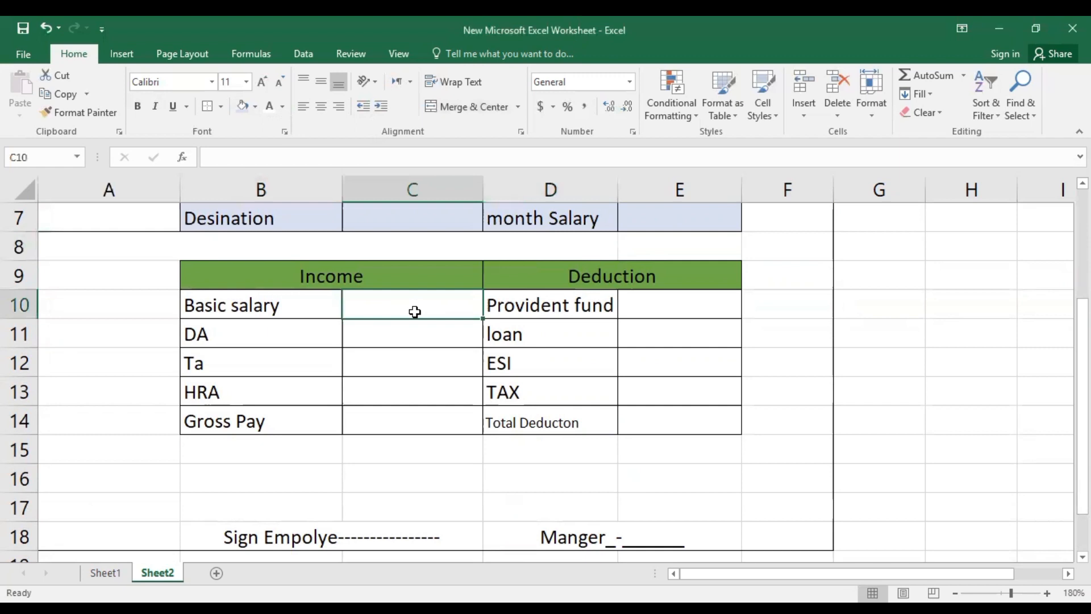
click(401, 337)
scroll(401, 338, up, 1)
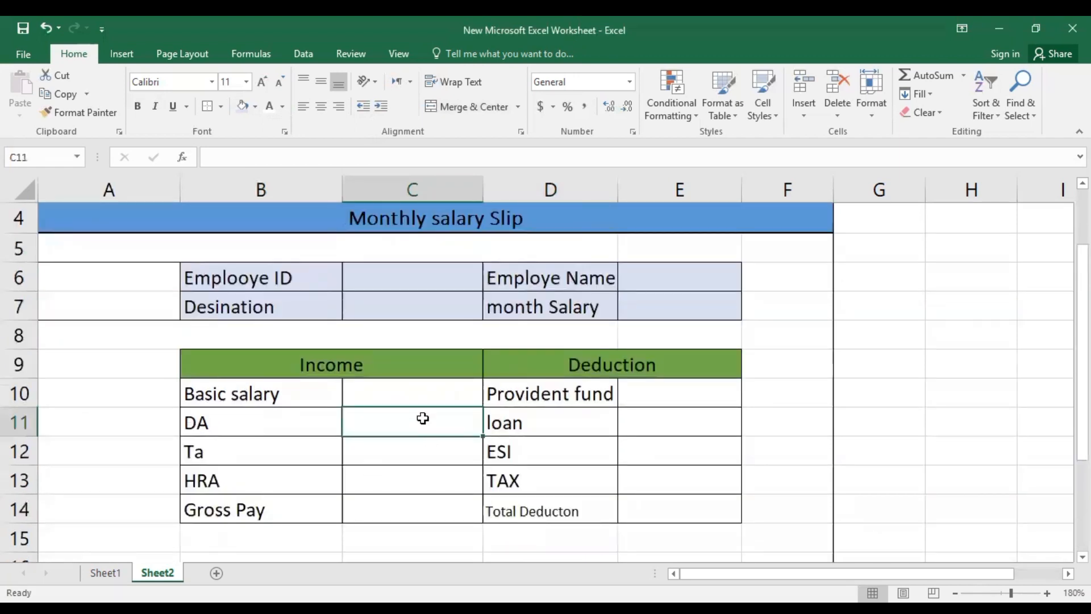
scroll(423, 418, down, 1)
scroll(423, 419, up, 1)
scroll(423, 418, down, 1)
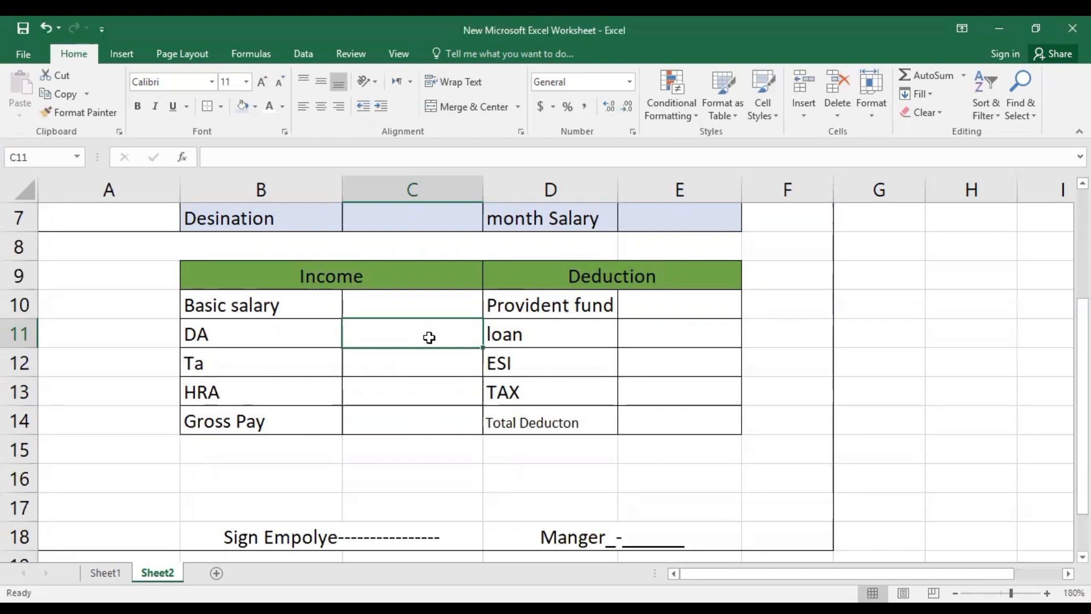
text(=)
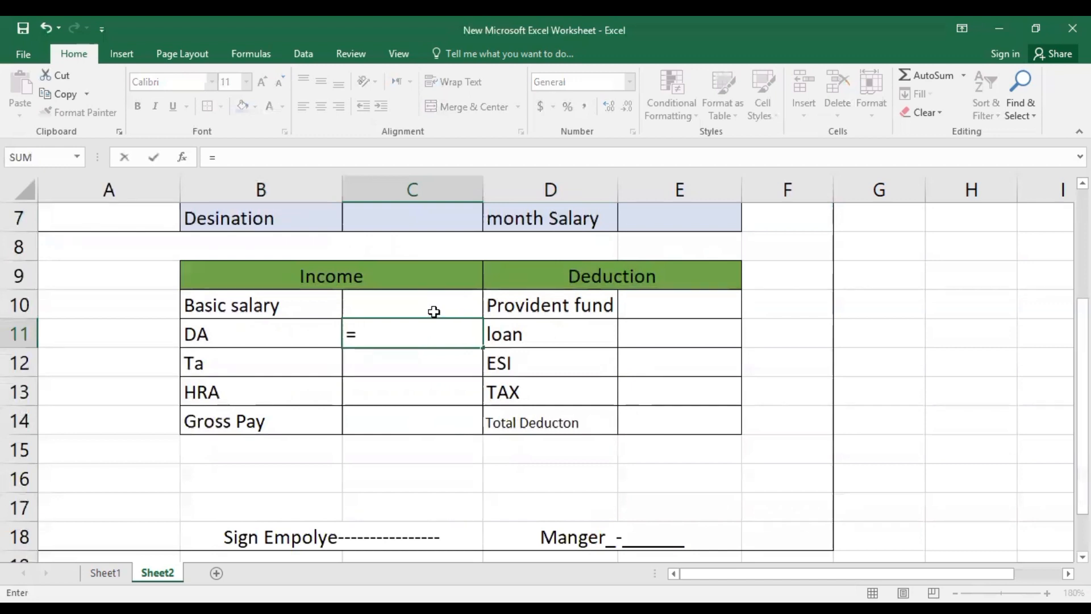
click(434, 314)
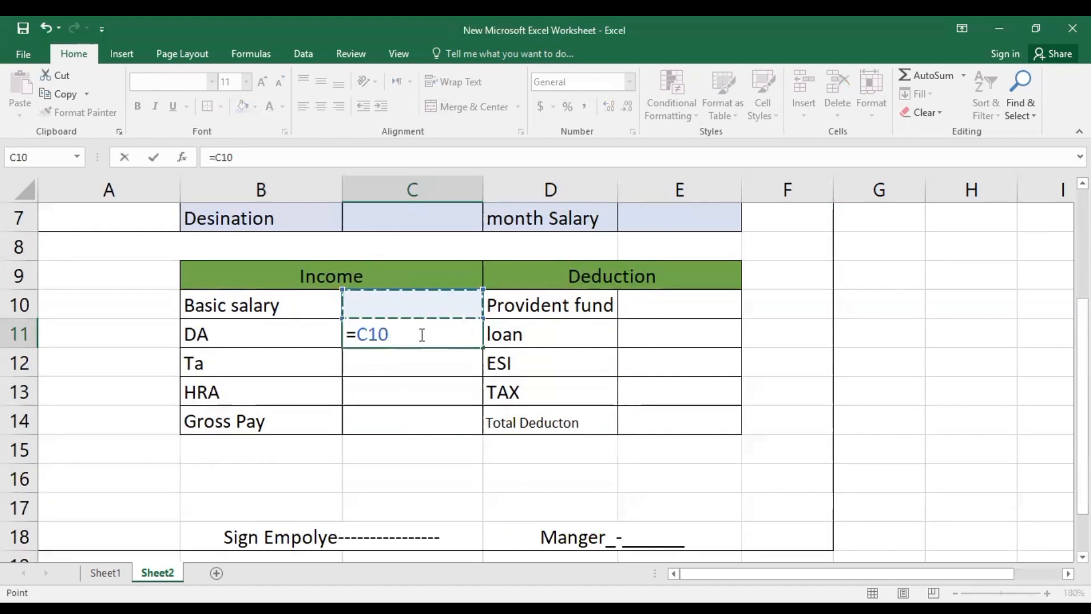
text(*)
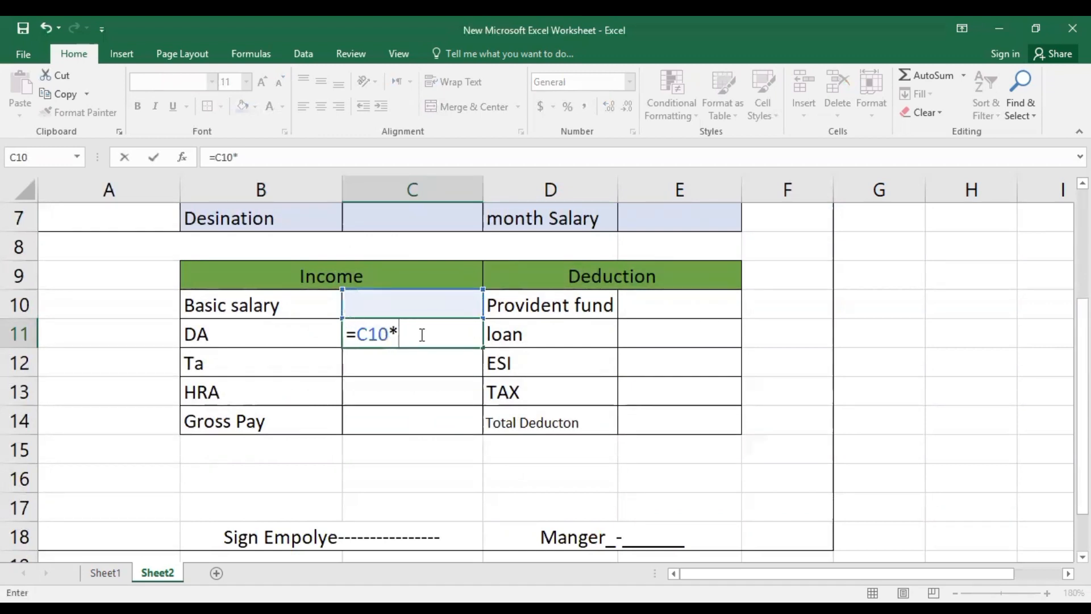
text(54)
text(/100)
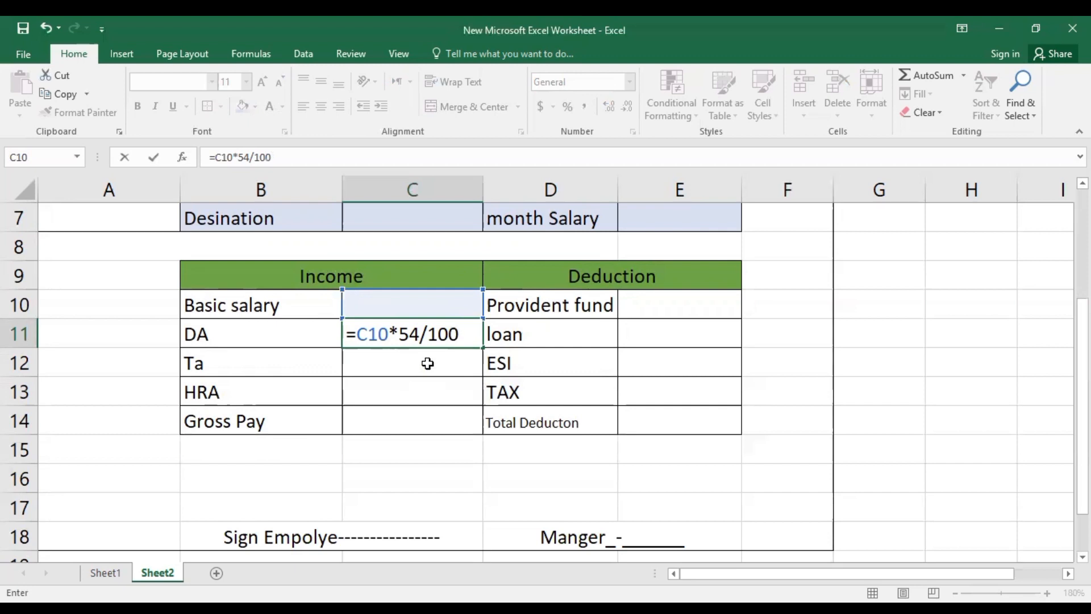
key(Return)
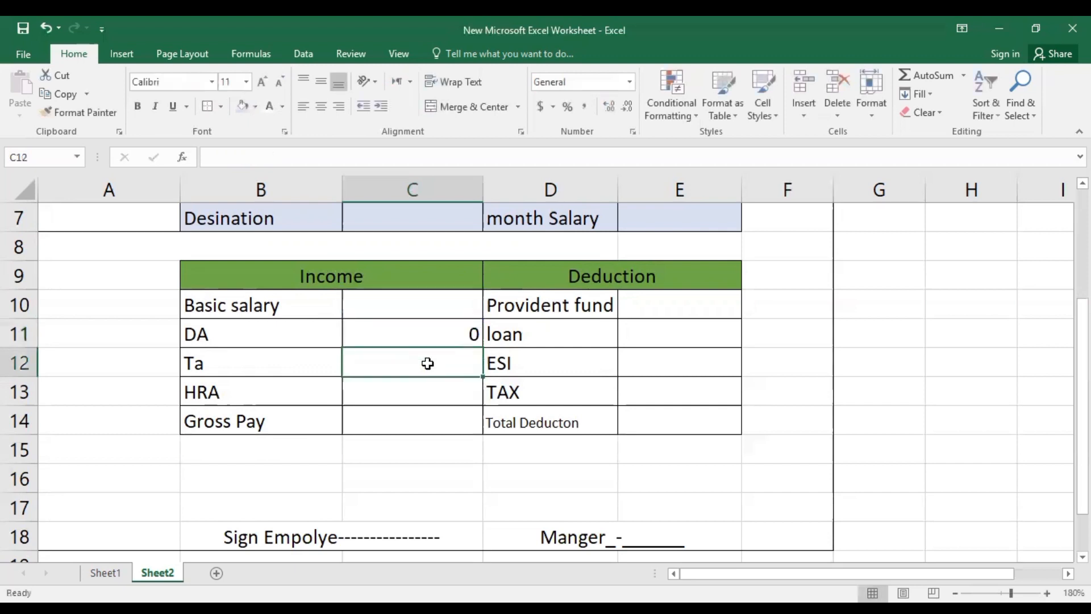
Step: Enter the Ta formula =C10*21/100 in C12, based on the basic salary cell
text(=)
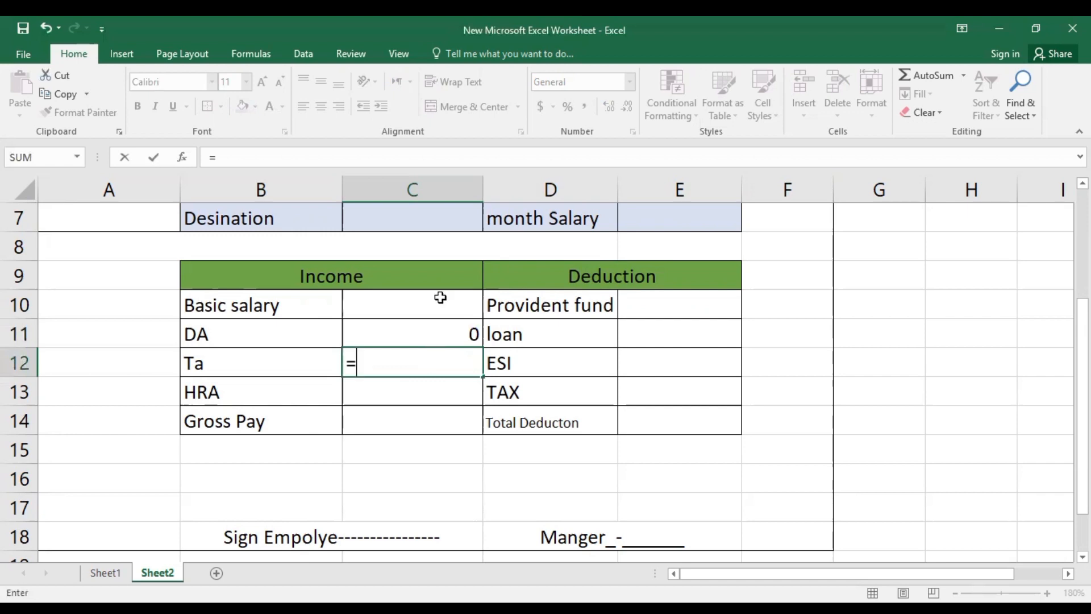
click(441, 315)
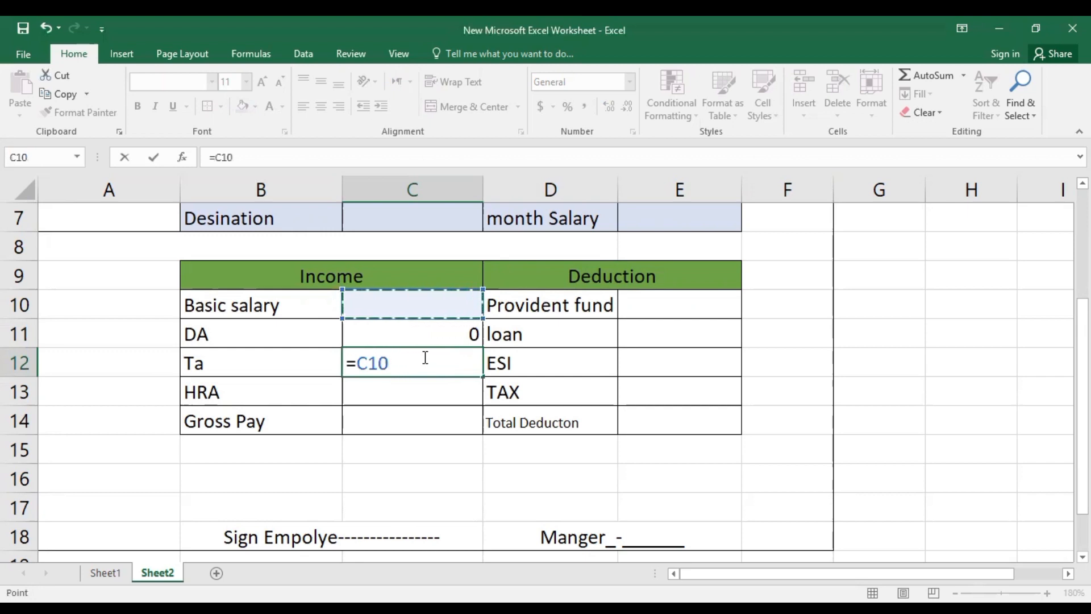
text(*)
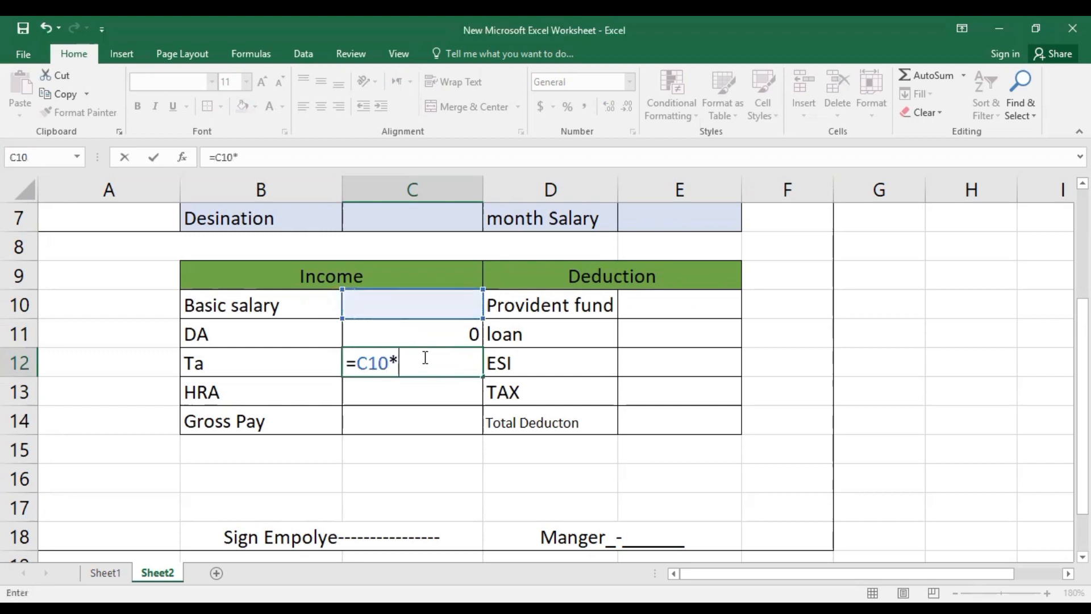
text(21/100)
key(Return)
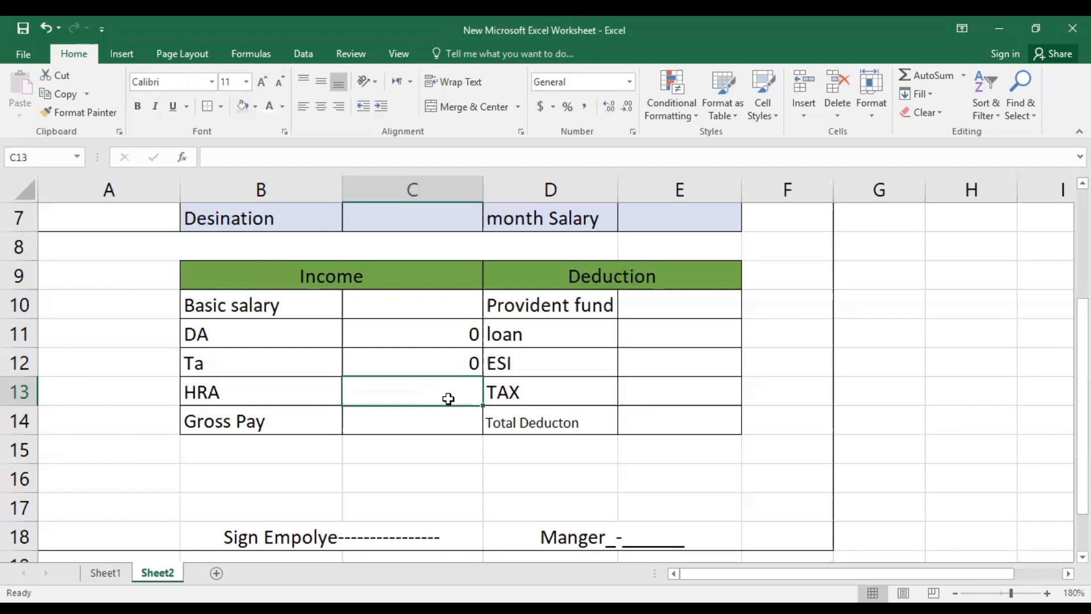
Step: Enter the HRA formula =C10*18/100 in C13, based on the basic salary cell
text(=)
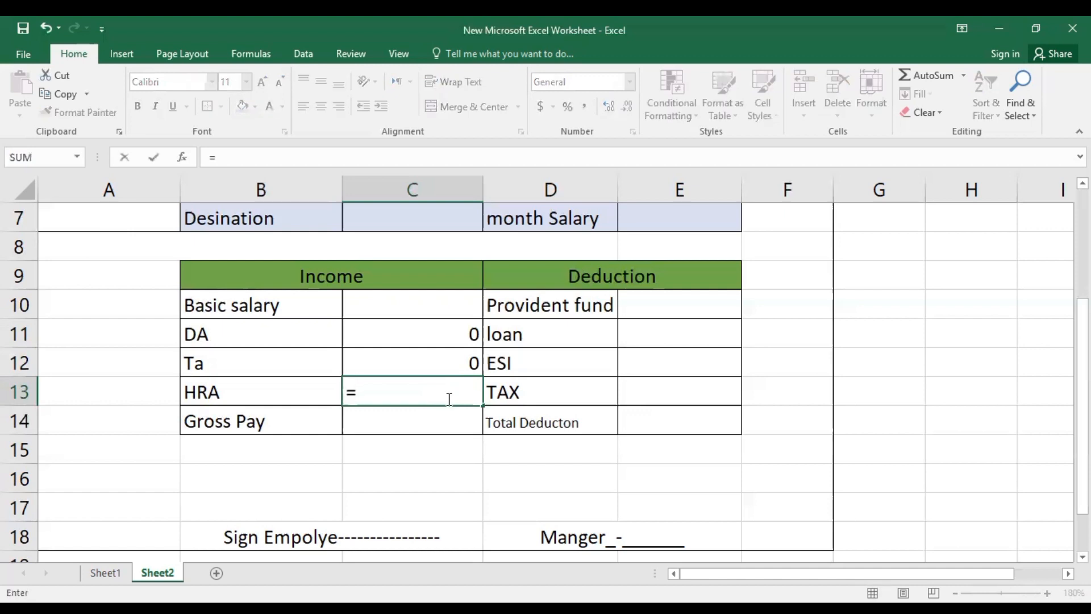
text(1)
key(BackSpace)
click(443, 307)
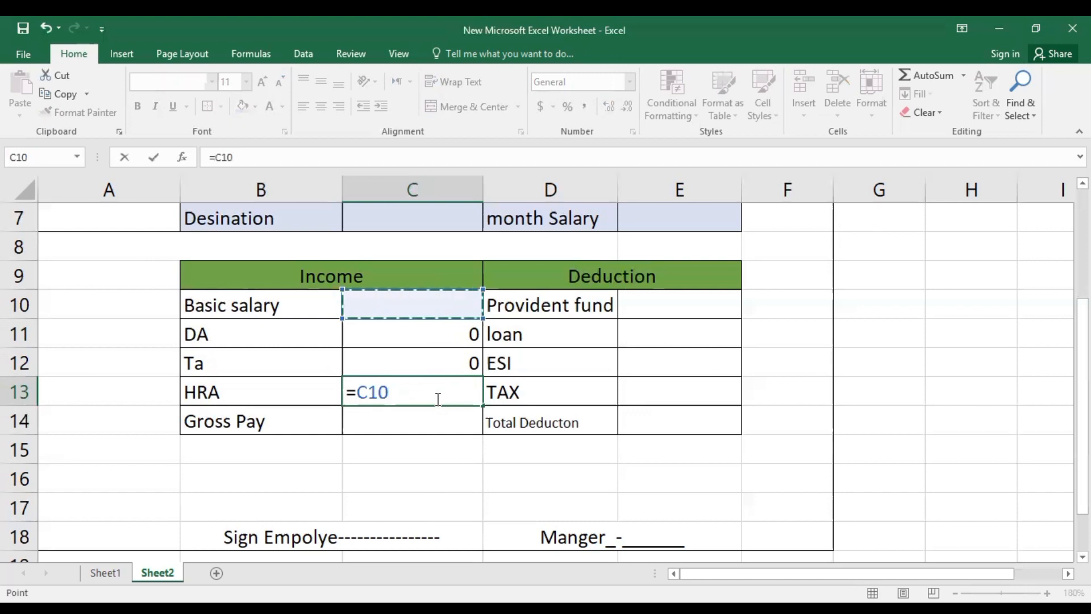
text(*)
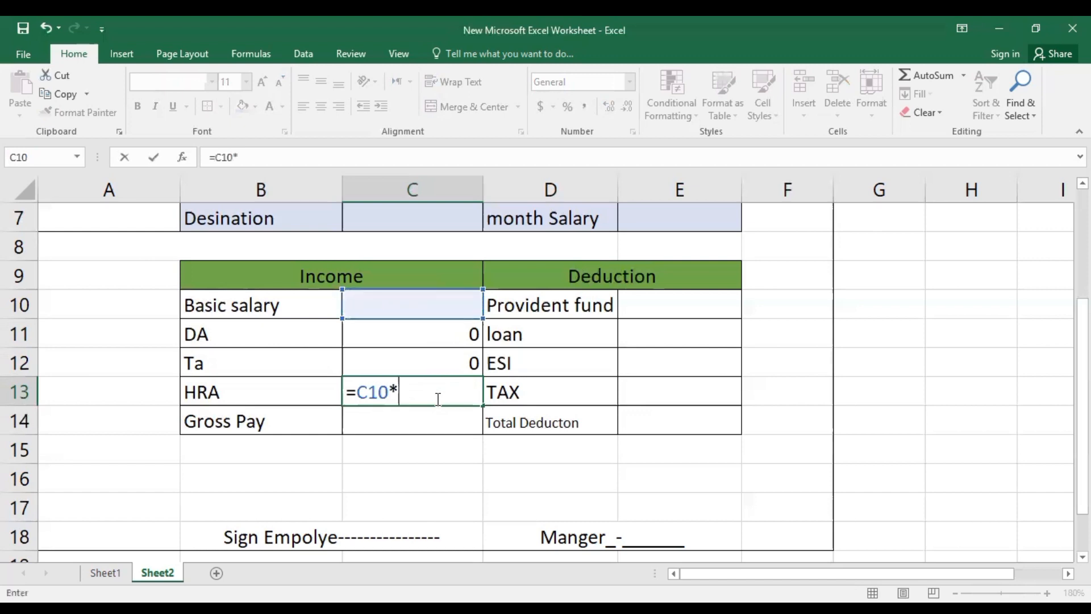
text(18/100)
key(Return)
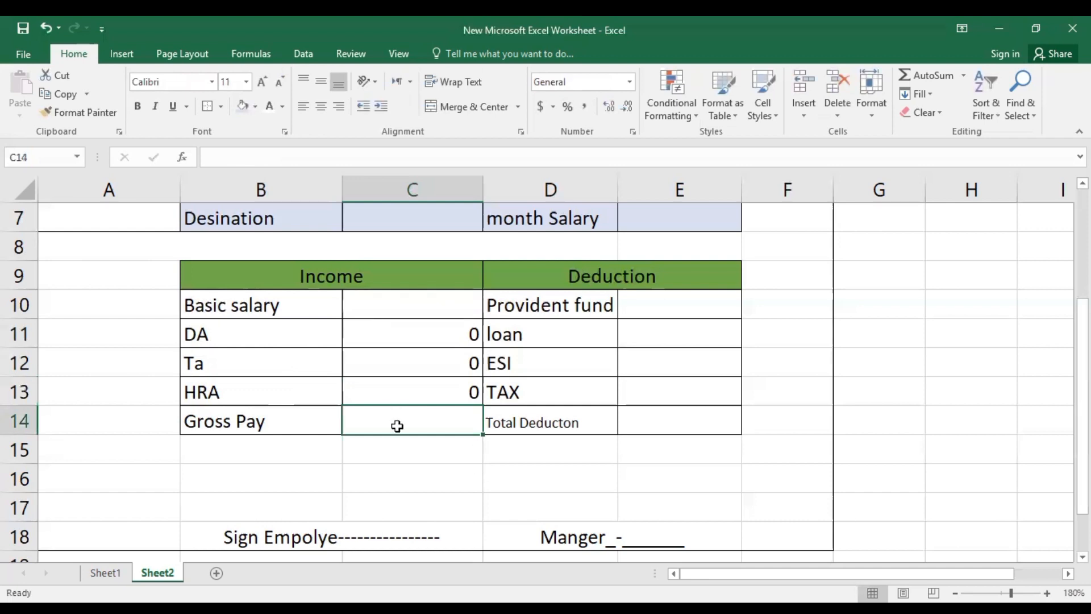
Step: Calculate the Gross Pay in C14 with the formula =sum(C10:C13)
text(=)
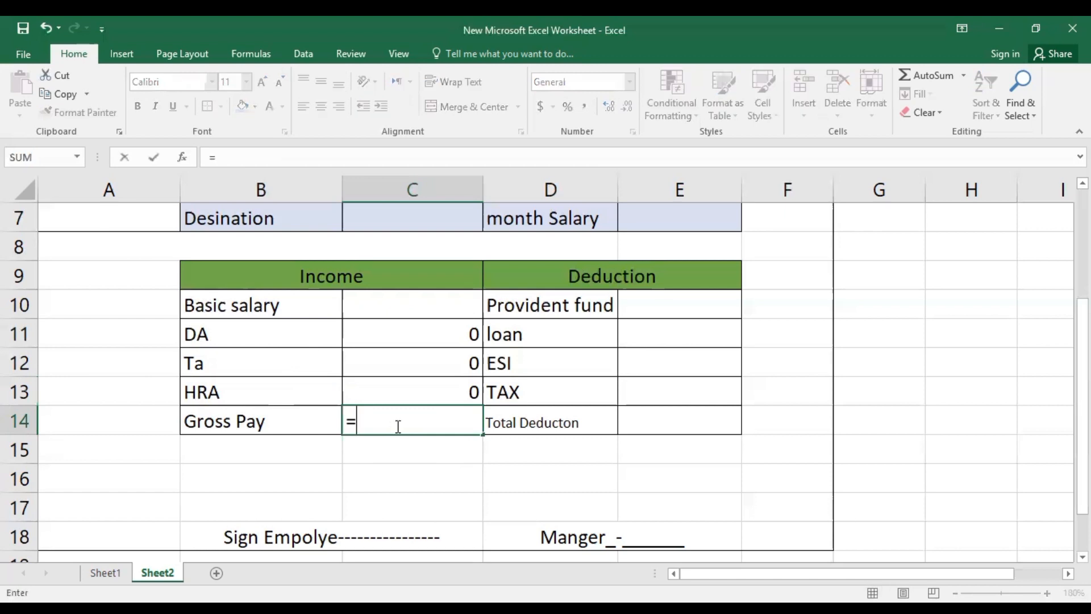
text(s)
text(um)
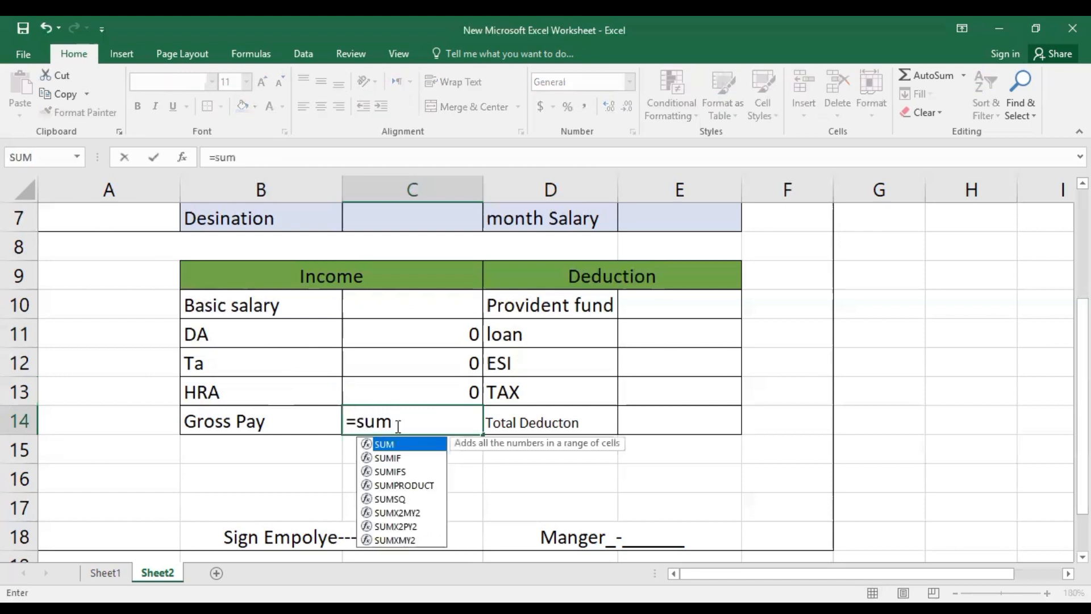
text(()
click(407, 312)
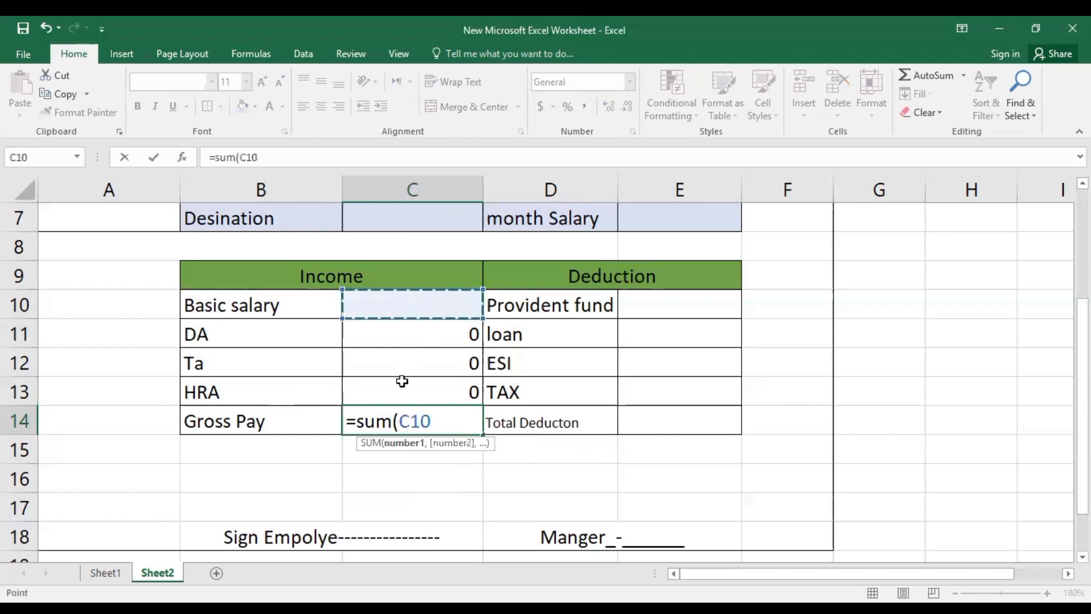
drag(402, 381, 402, 382)
text())
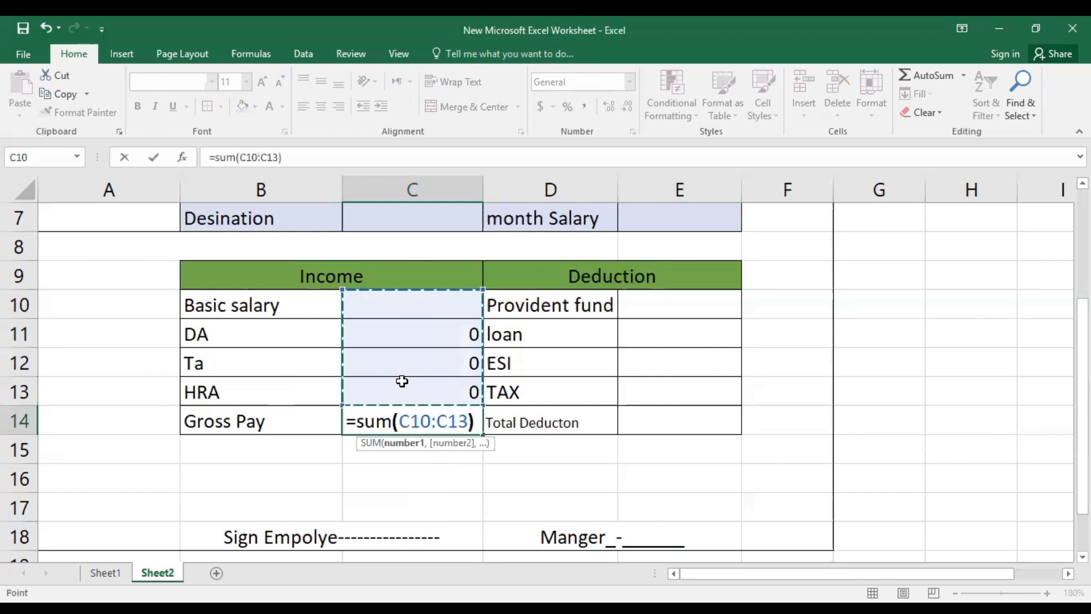
key(Return)
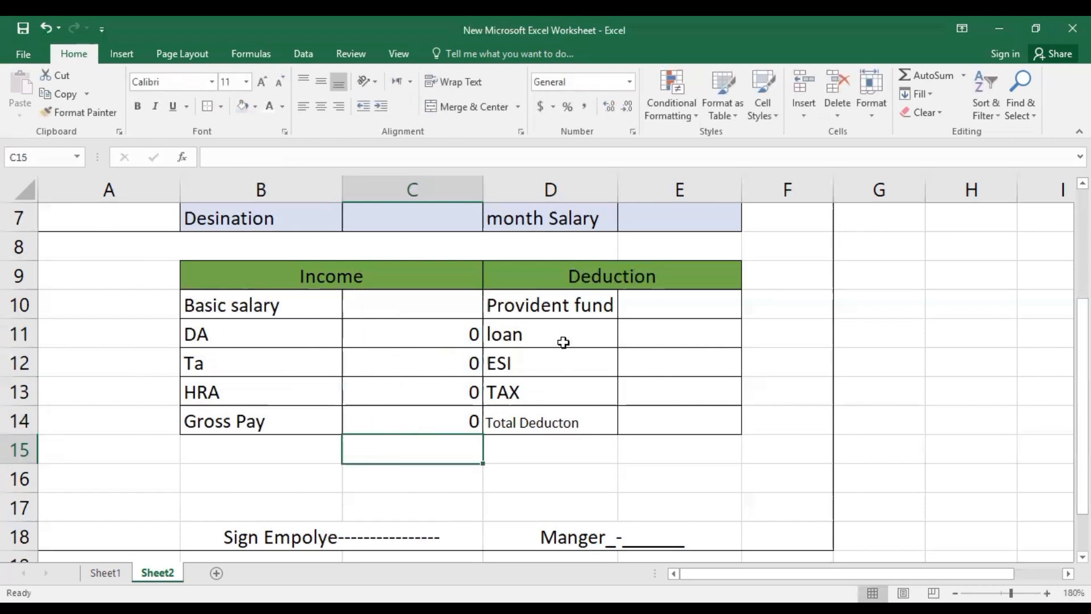
Step: Enter the Provident fund formula =C10*8/100 in E10, based on the basic salary cell
click(655, 310)
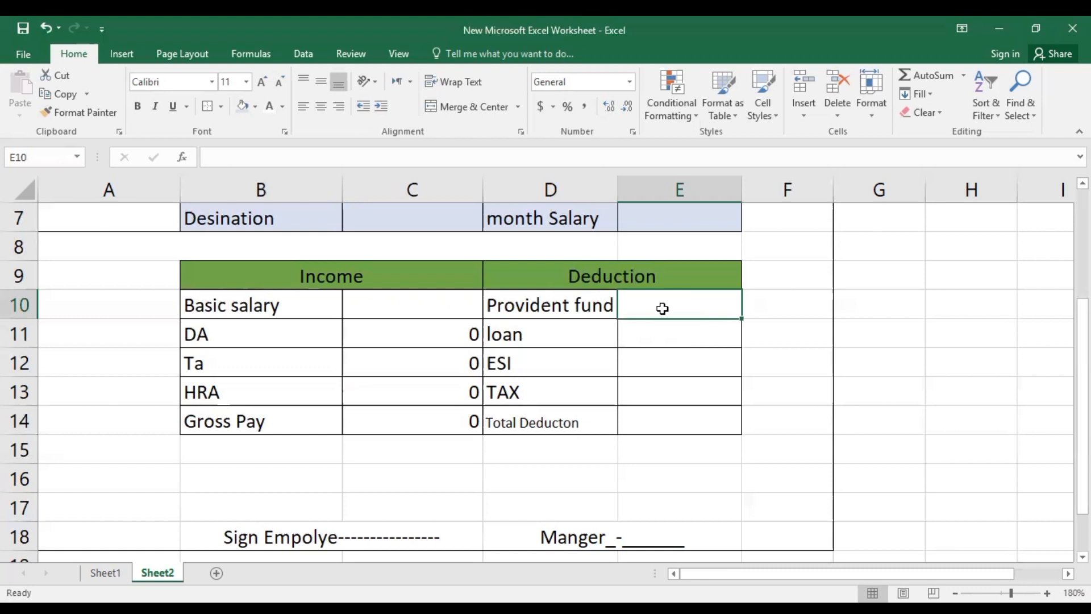
text(=)
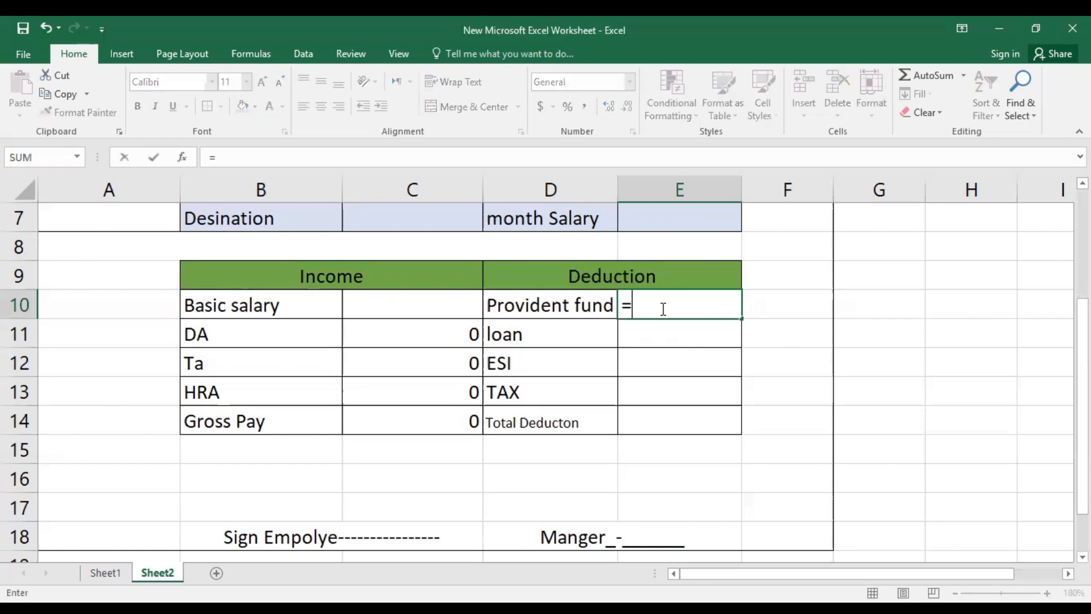
click(440, 312)
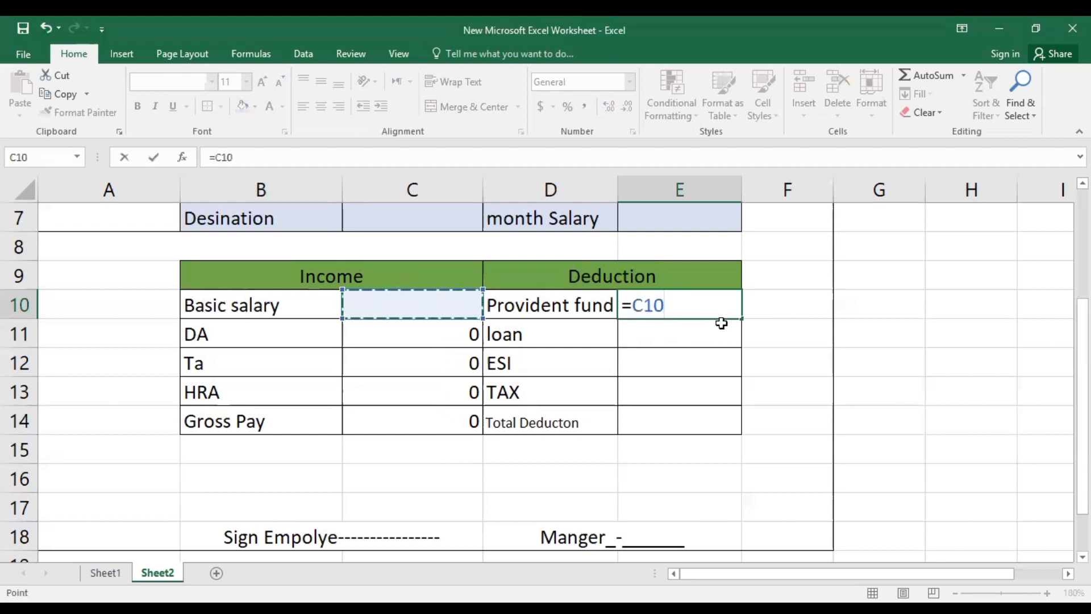
text(*)
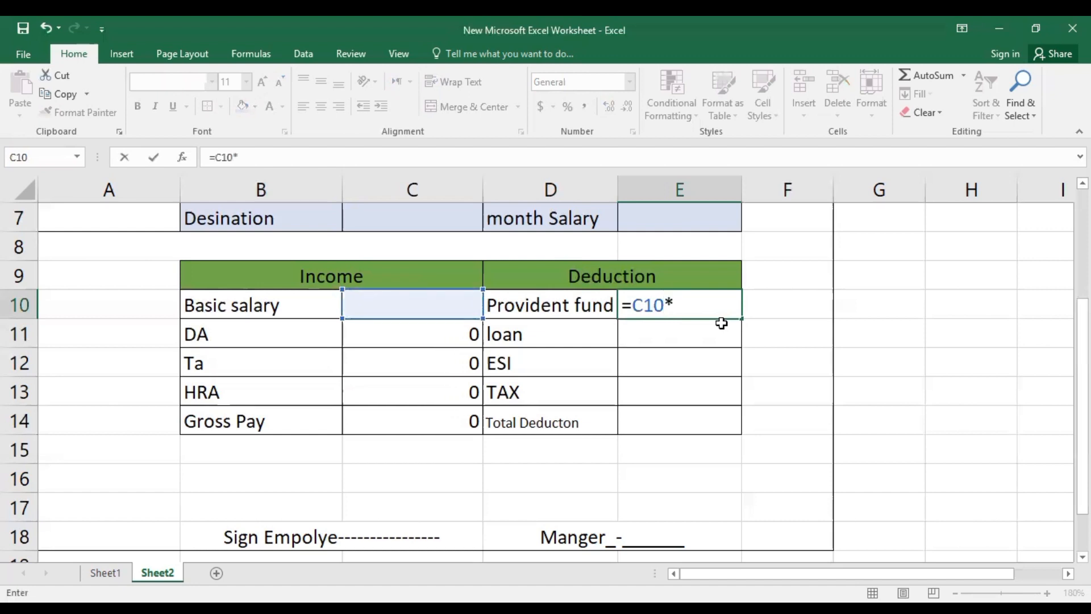
text(8/100)
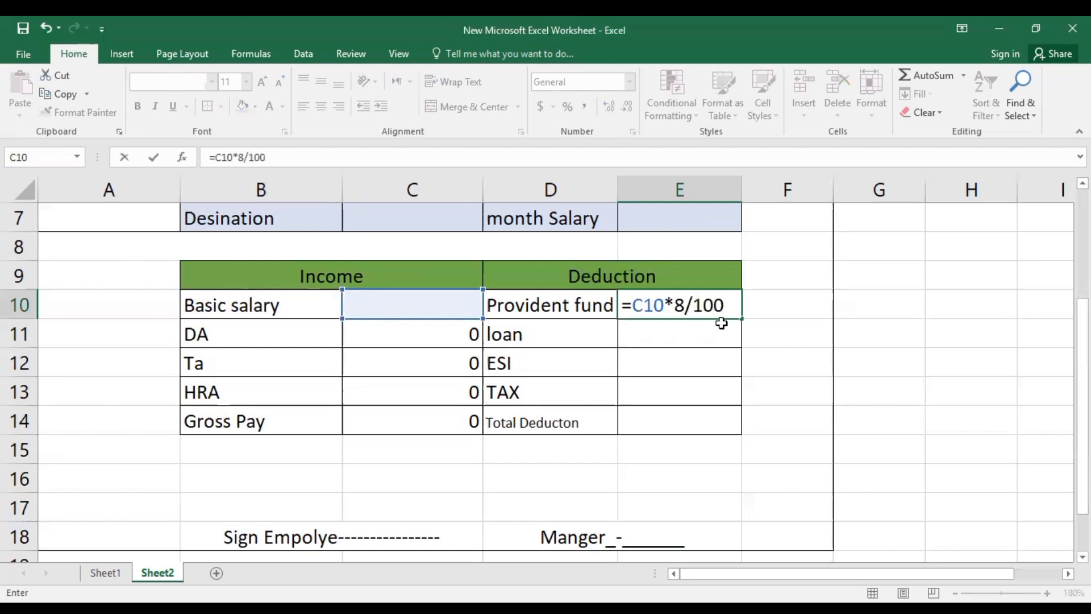
key(Return)
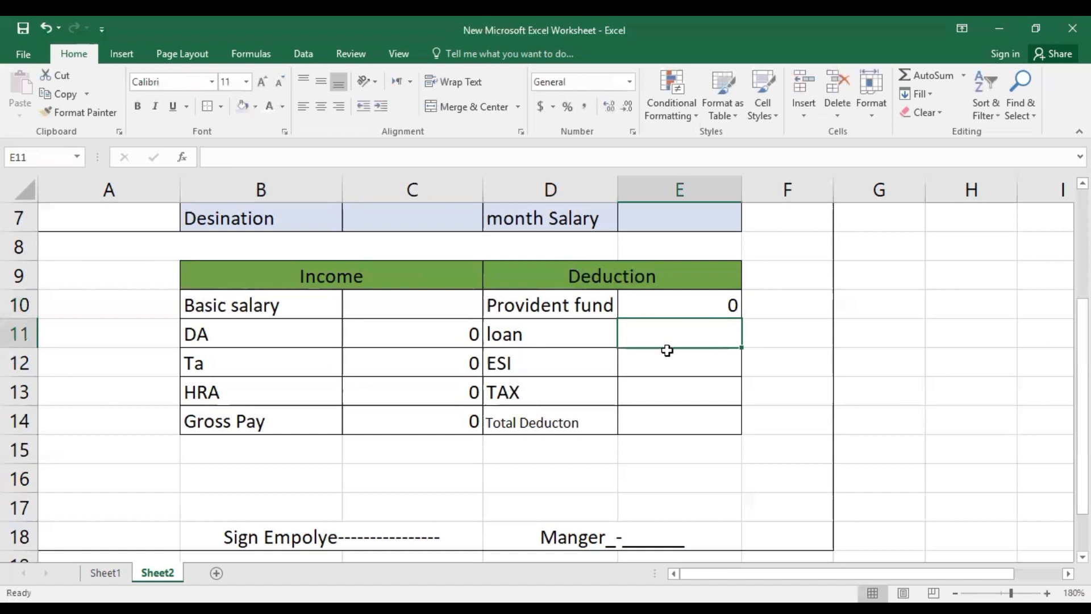
Step: Enter 0 as the amount for loan, ESI and TAX in cells E11 to E13
text(0)
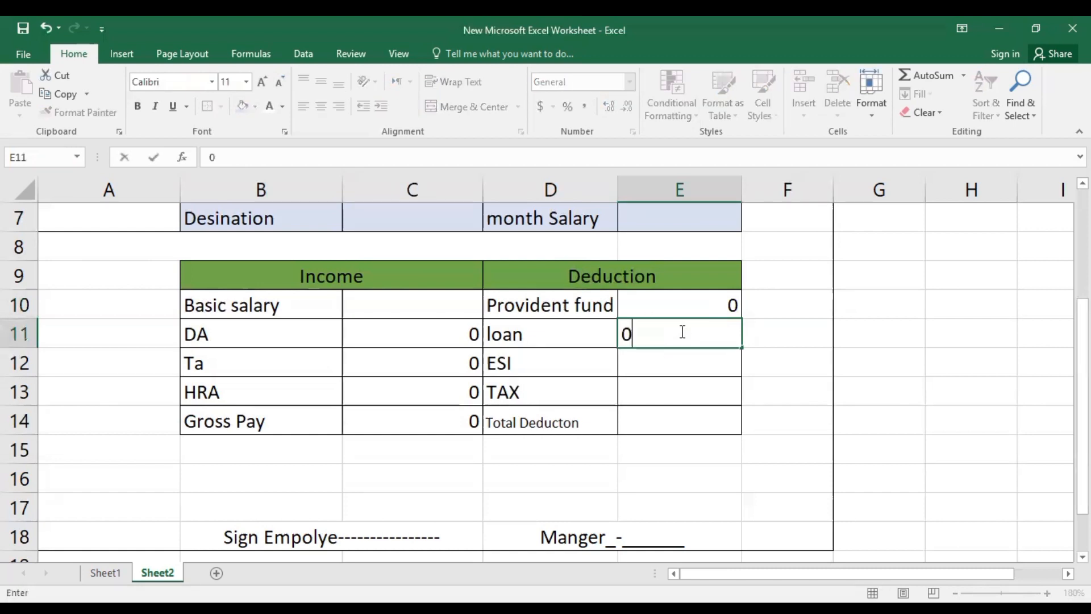
click(675, 361)
double_click(675, 360)
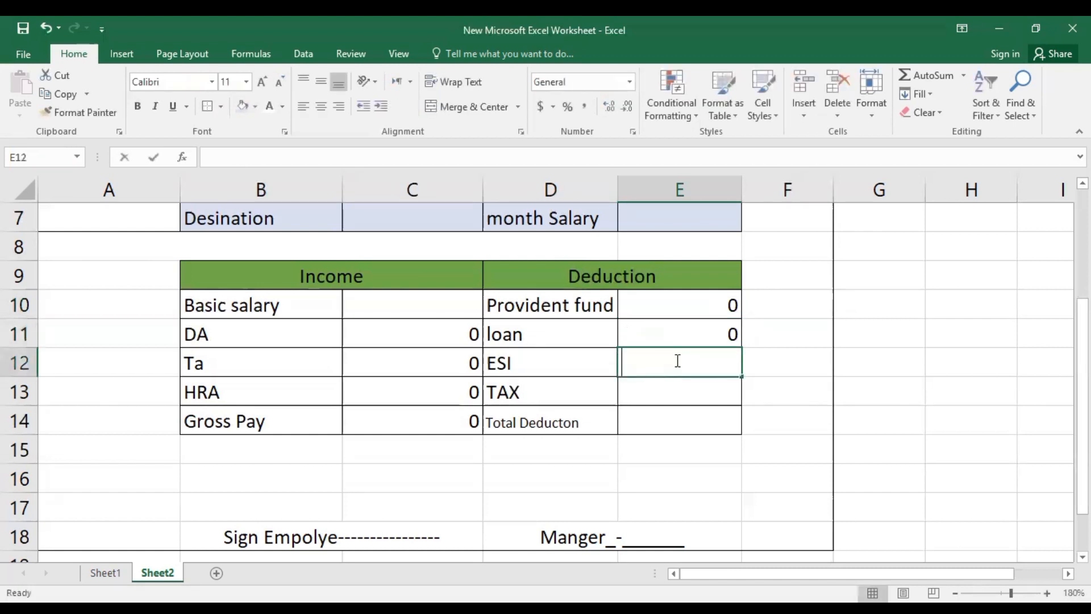
text(0)
click(676, 388)
text(0)
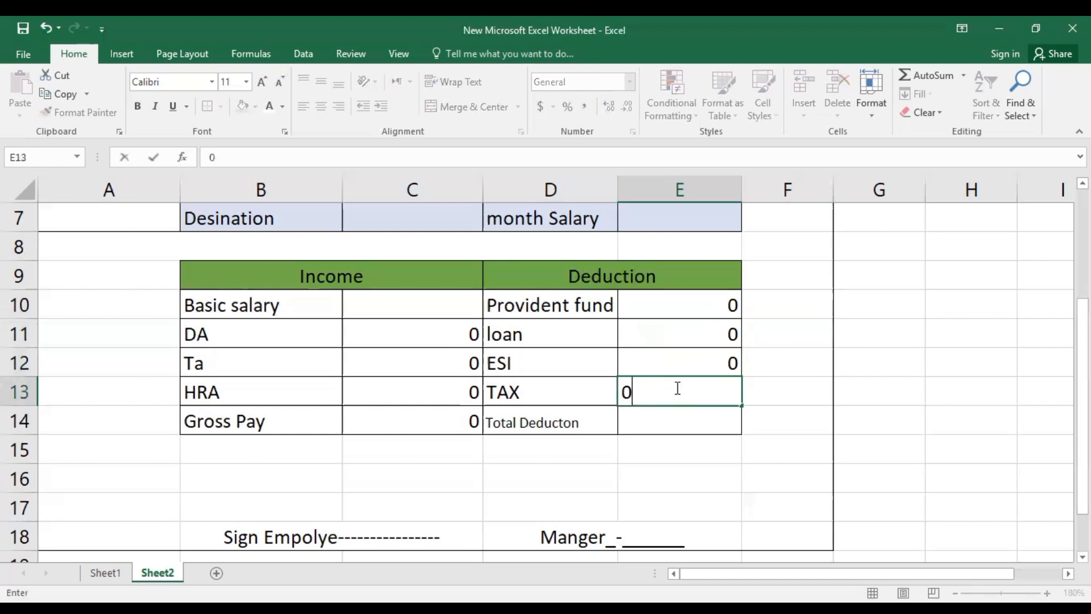
Step: Calculate the total deduction in E14 with the formula =sum(E10:E13)
click(675, 423)
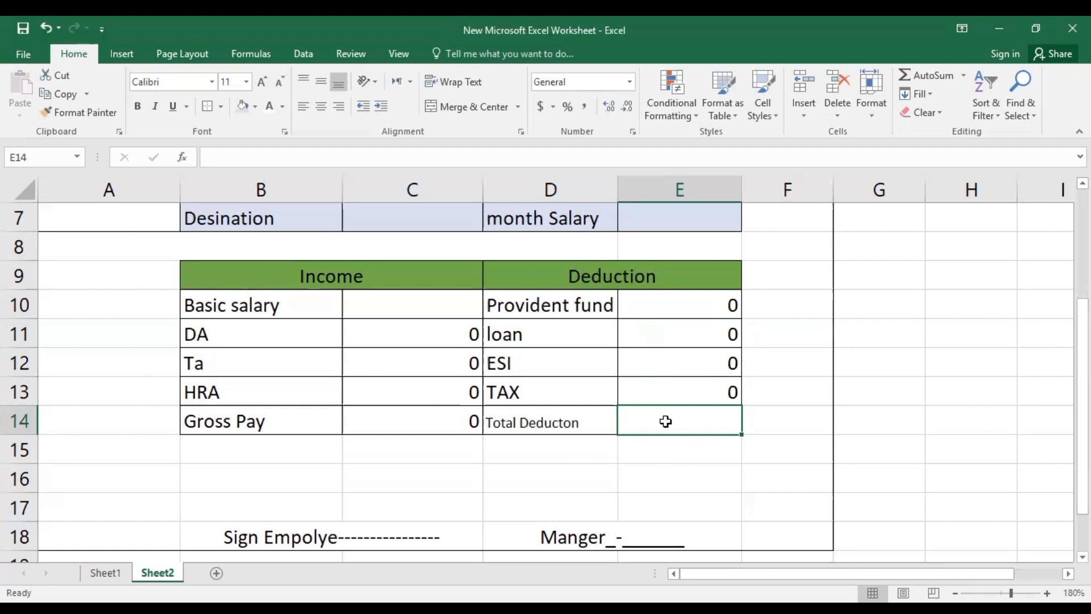
scroll(665, 421, down, 2)
scroll(665, 421, up, 1)
scroll(665, 421, up, 1)
text(=)
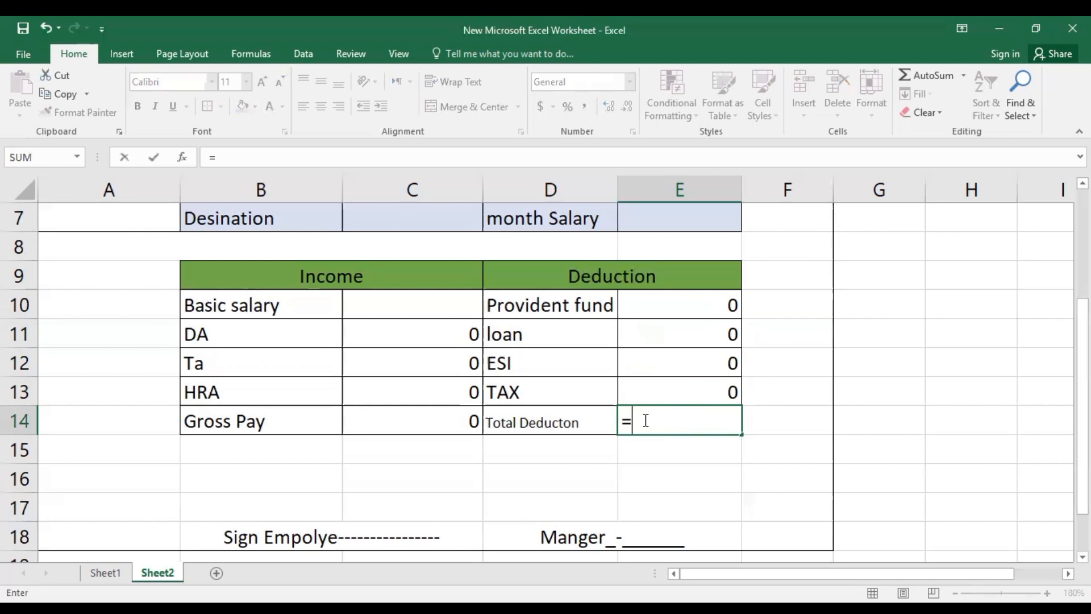
text(sum)
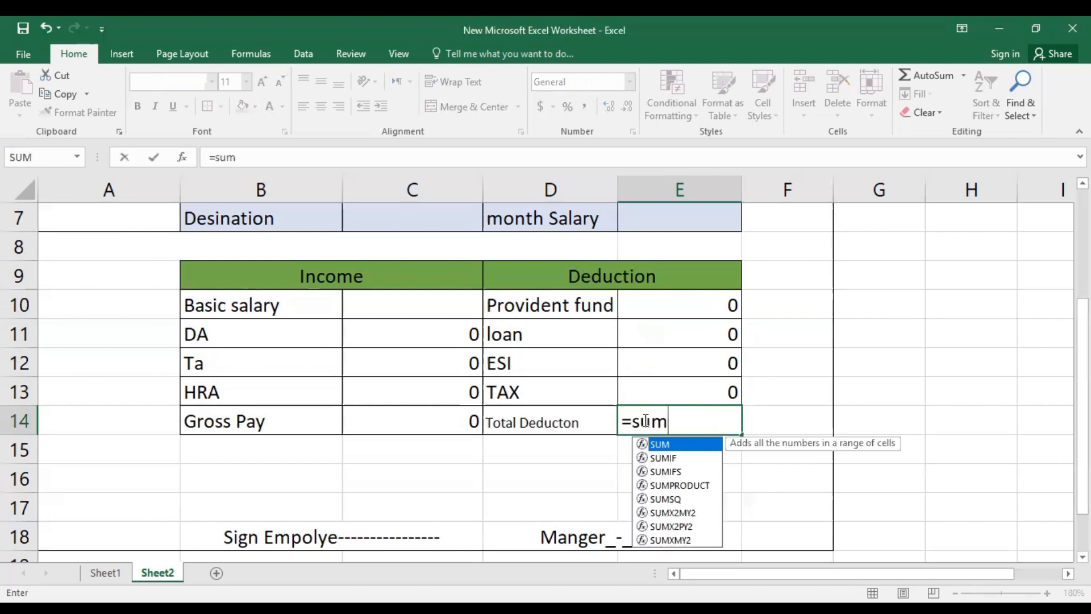
text(()
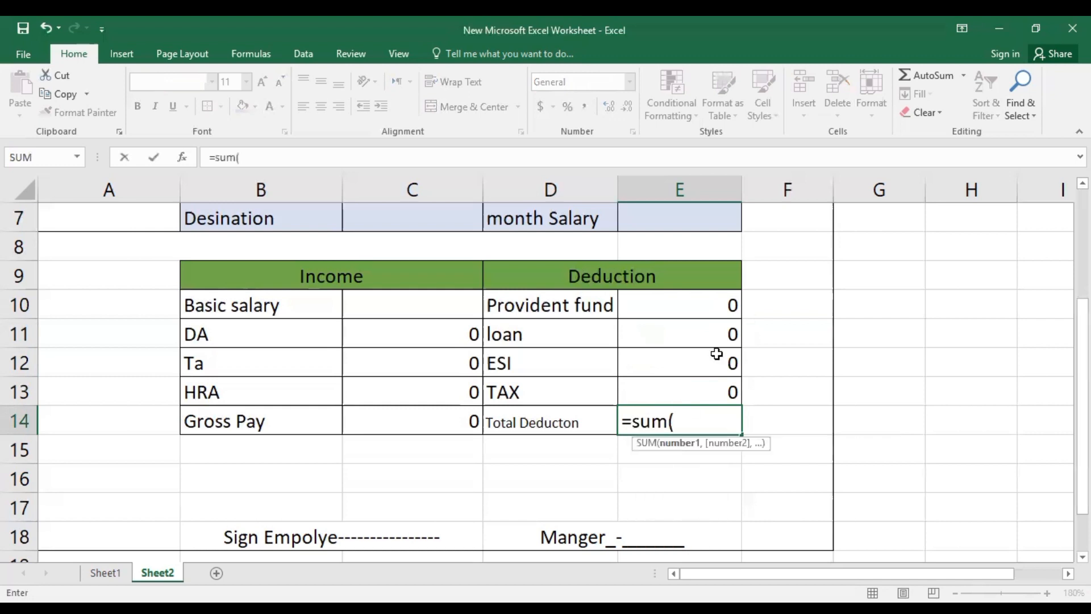
click(693, 306)
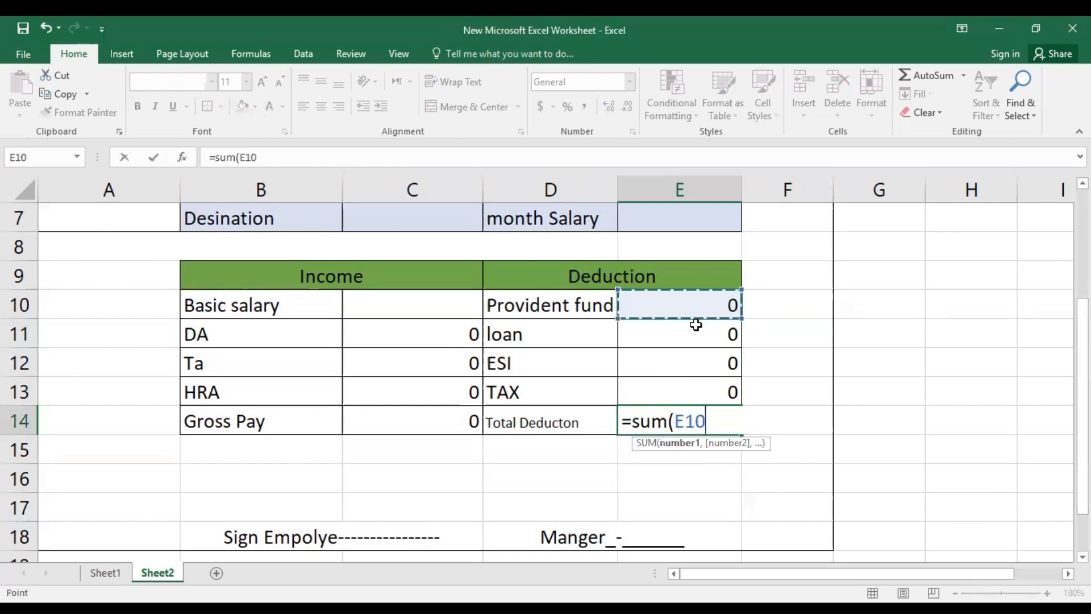
shift+click(705, 381)
text())
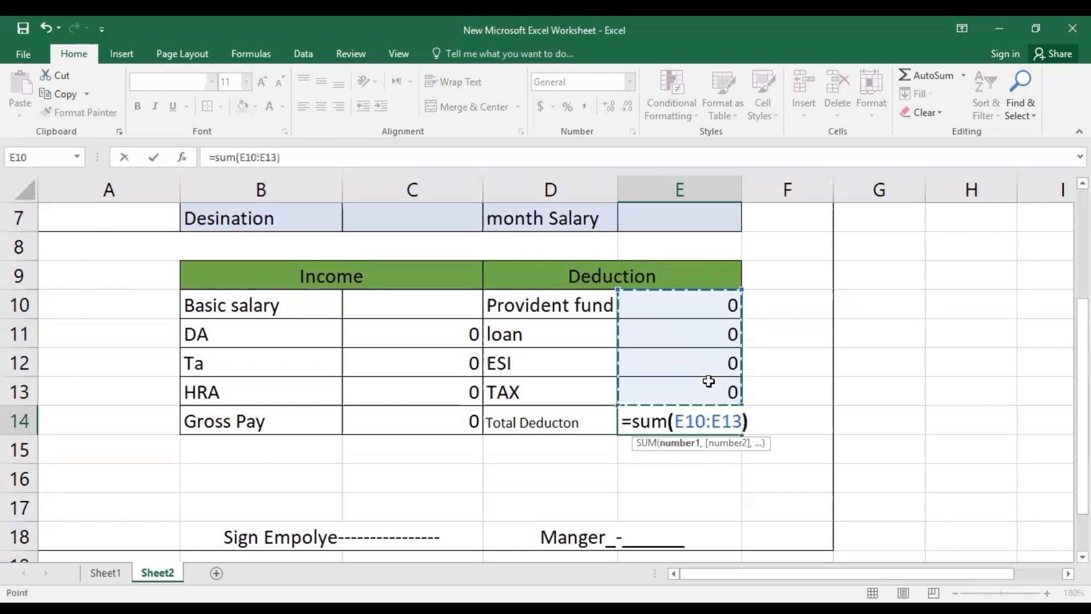
key(Return)
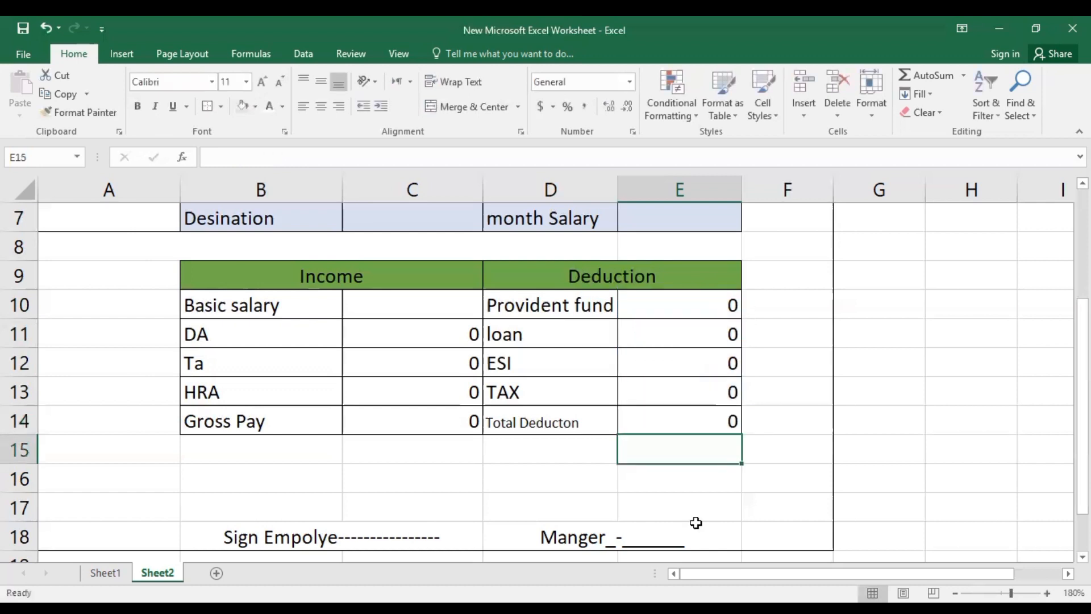
Step: Apply all borders to cells D15:E15 below the total deduction row
click(582, 457)
scroll(590, 467, down, 1)
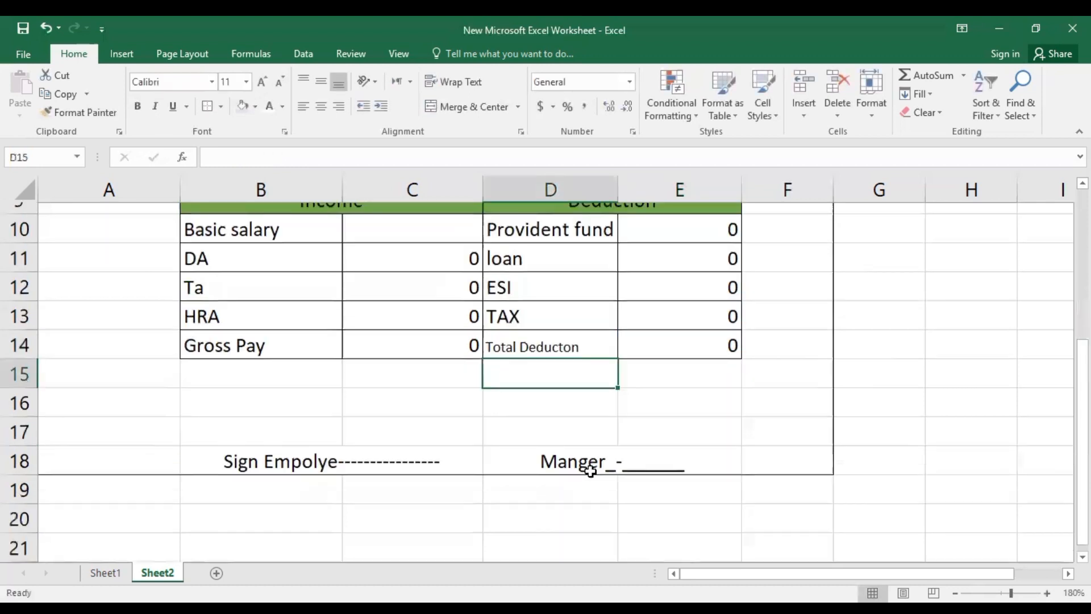
scroll(590, 466, up, 1)
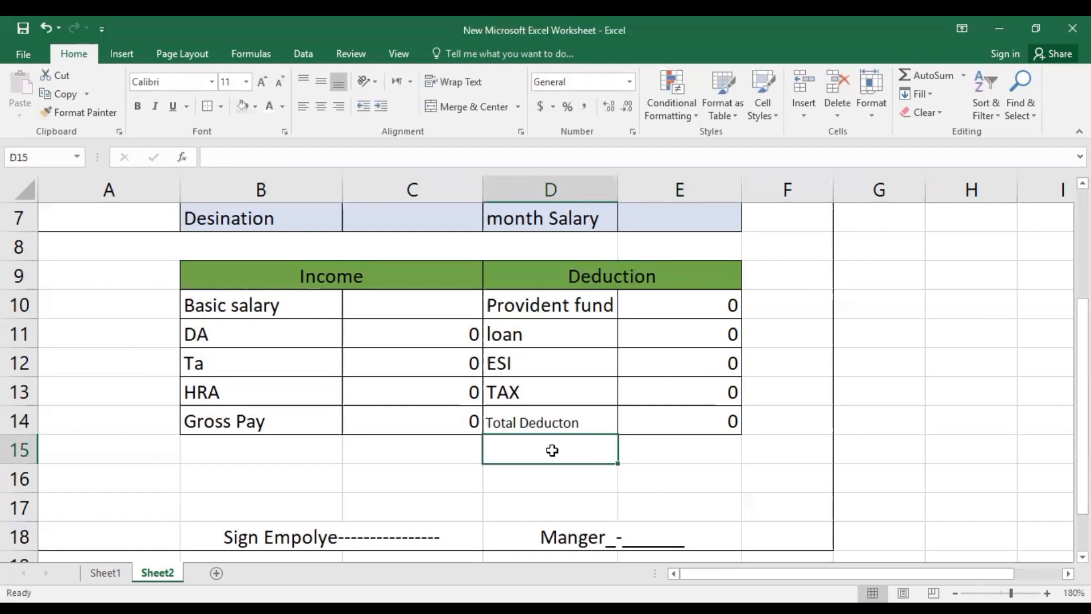
drag(573, 448, 657, 448)
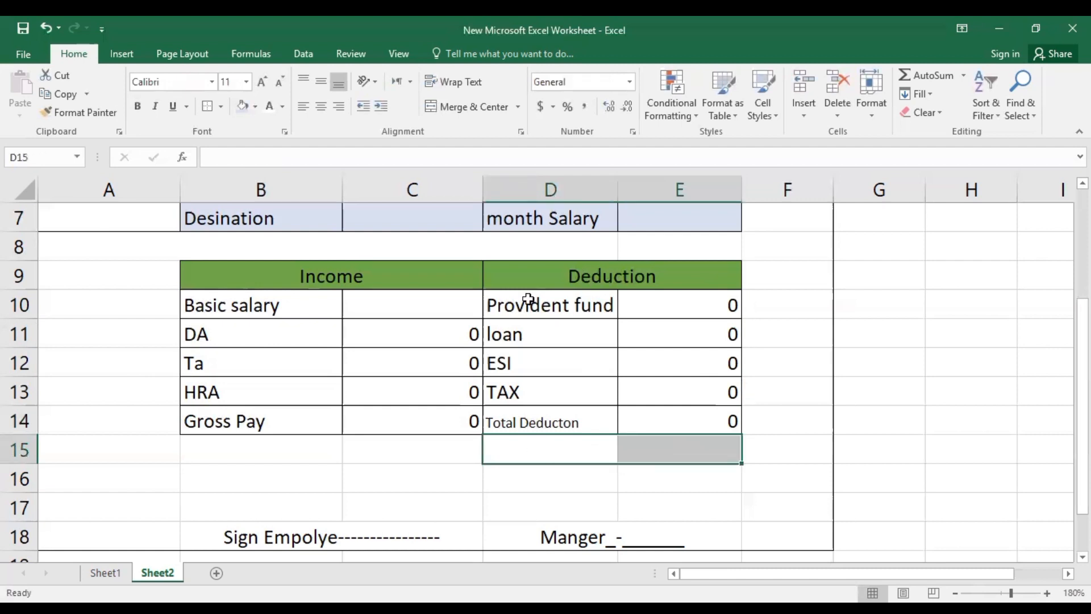
click(222, 106)
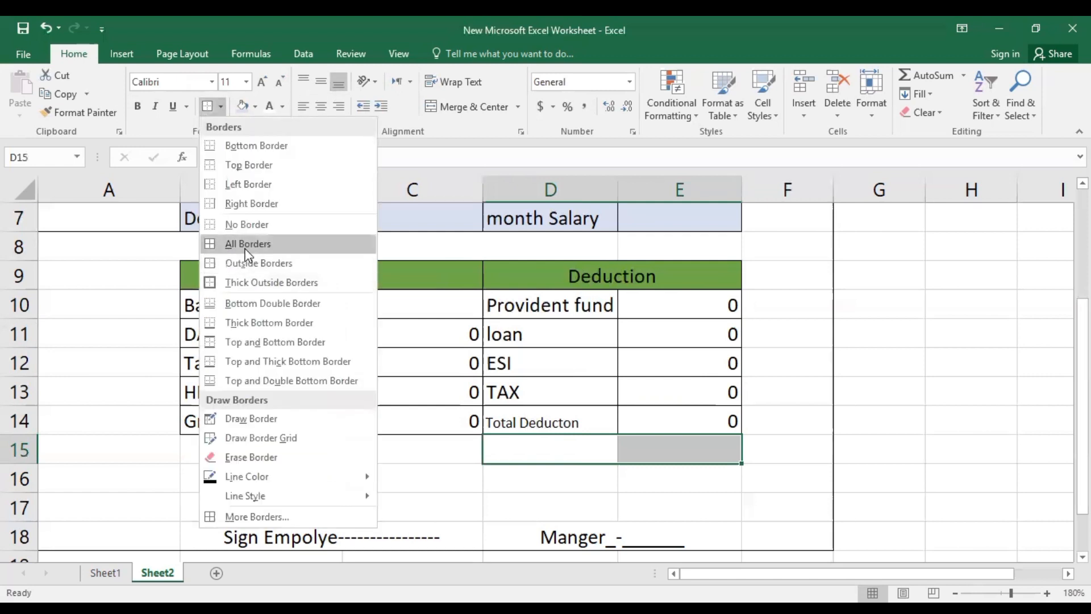
click(246, 250)
click(548, 502)
Step: Label cell D15 as Net salary
click(555, 453)
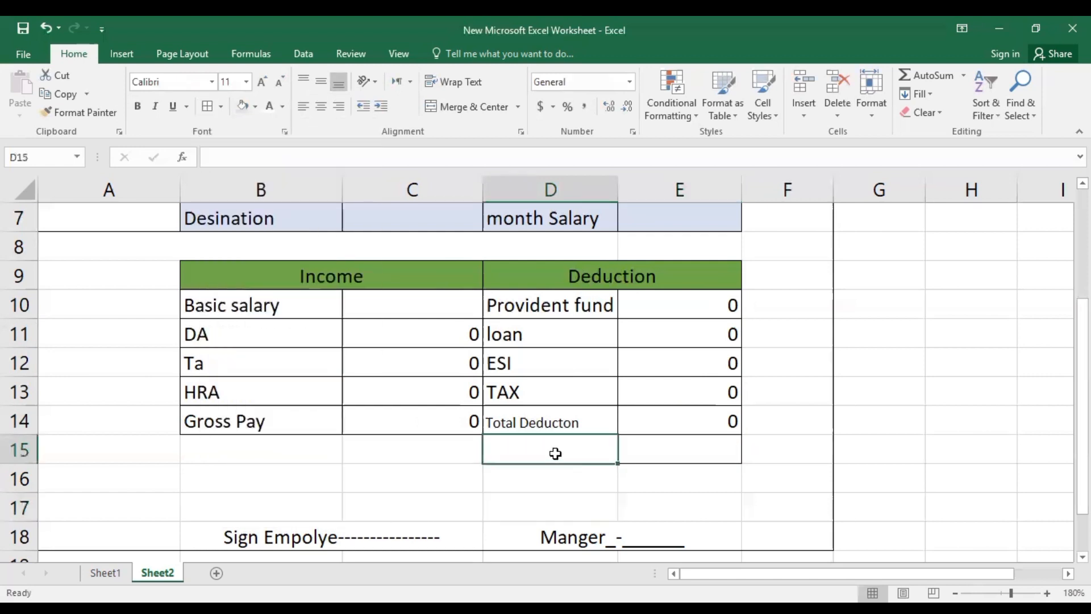
text(N)
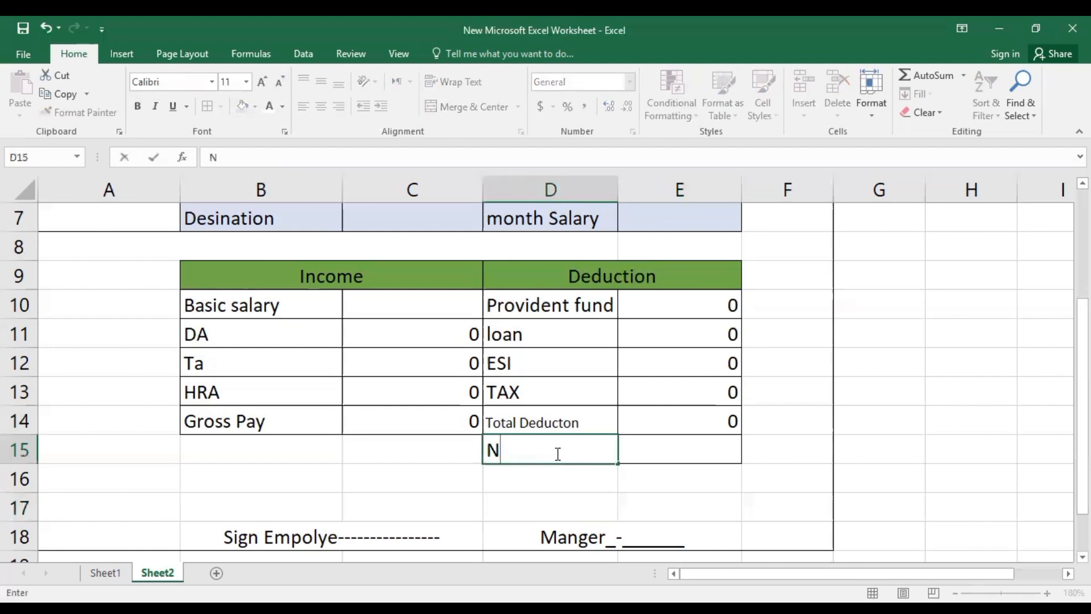
text(et salary)
Step: Calculate the net salary in E15 with =C14-E14, subtracting the total deduction from the gross pay
click(657, 455)
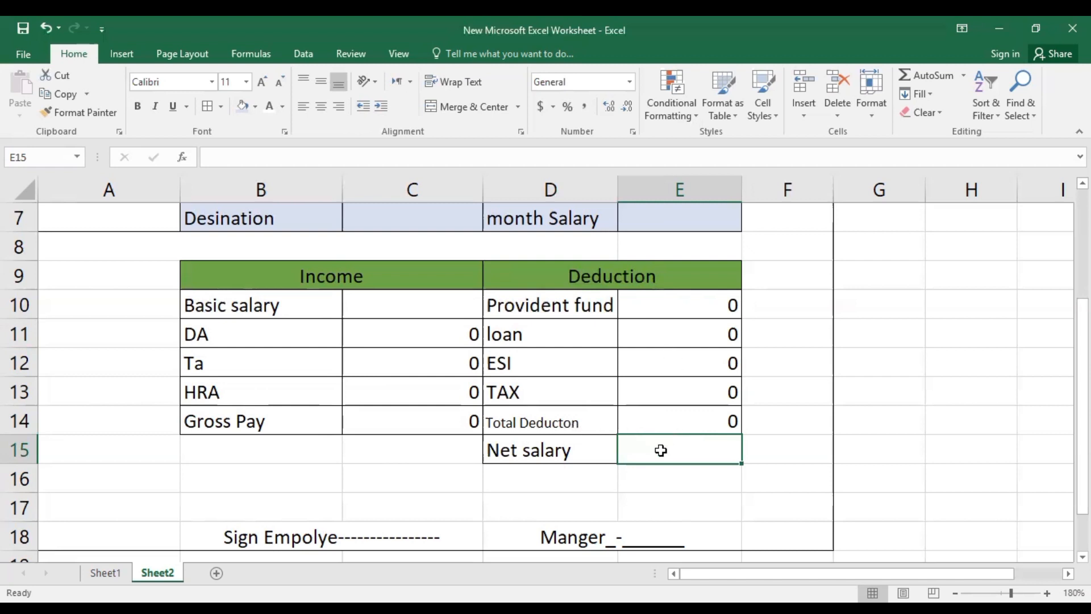
text(=)
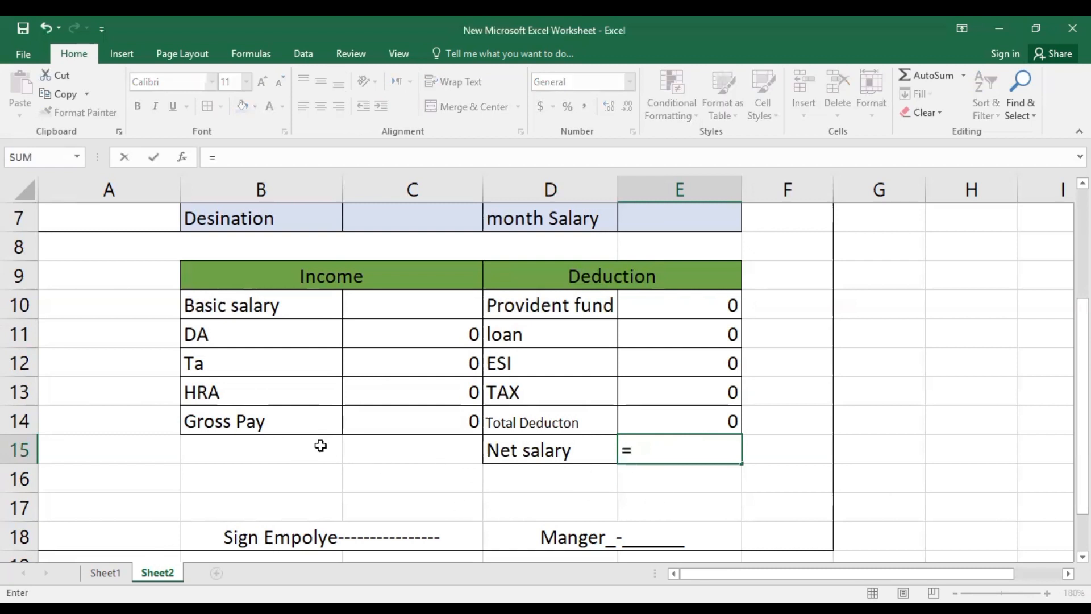
click(372, 424)
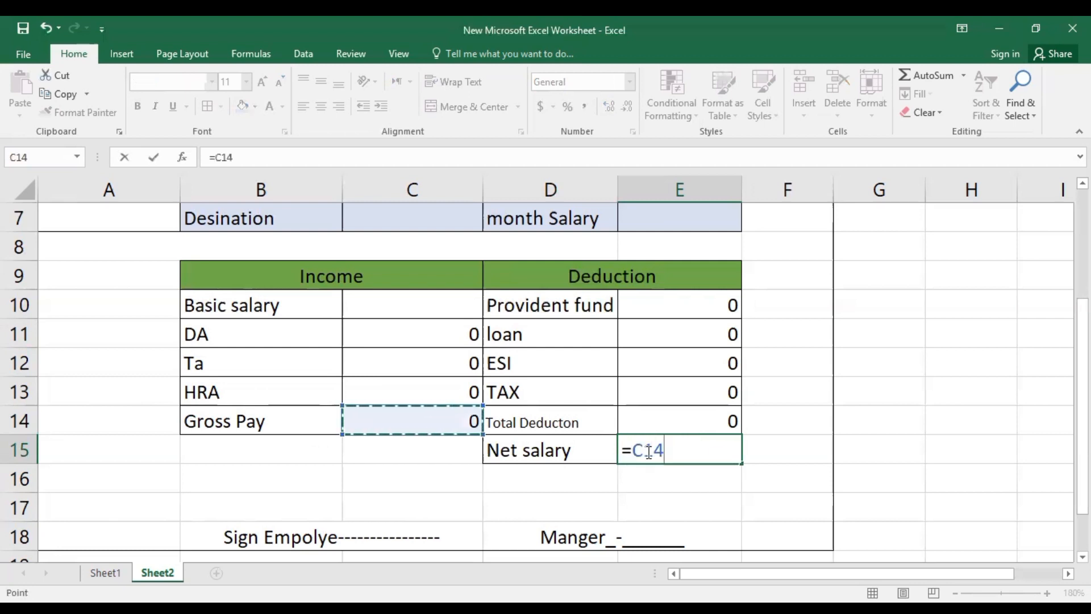
text(-)
click(707, 420)
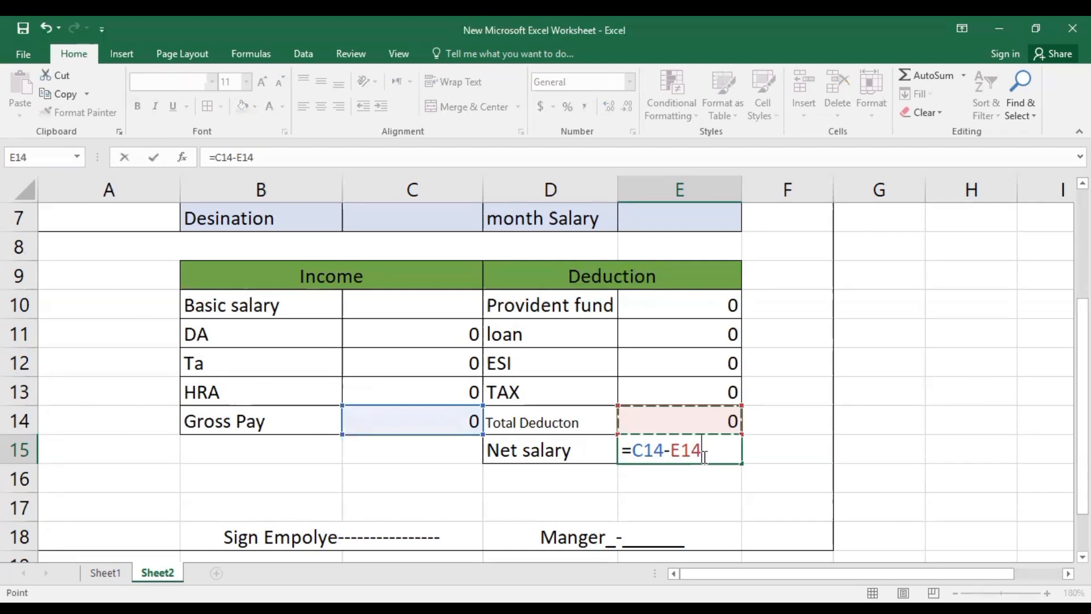
key(Return)
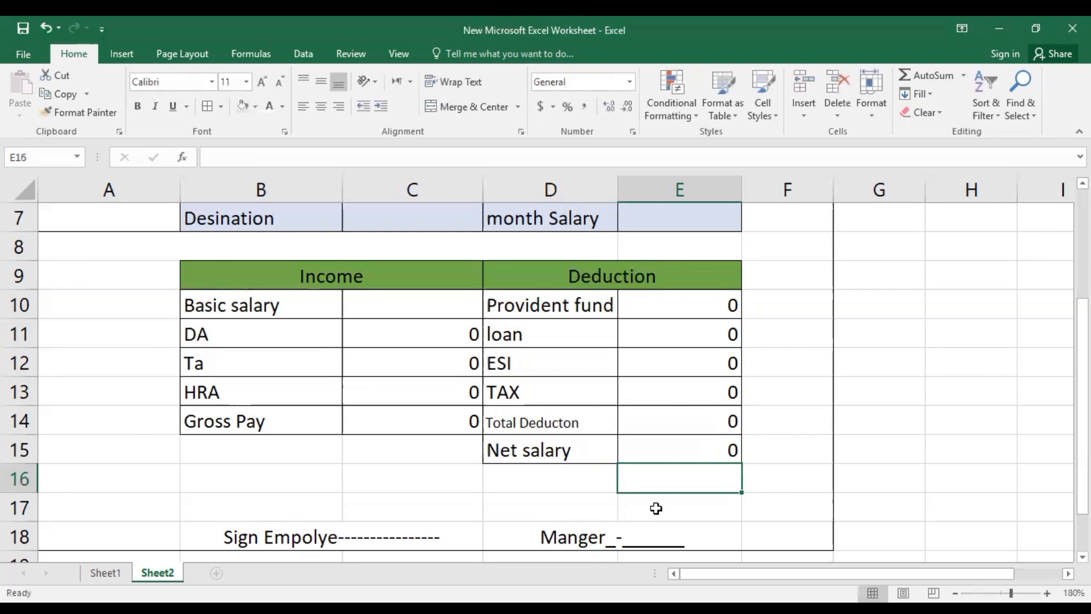
Step: Fill in the employee ID in C6 of the salary slip's employee details
scroll(521, 498, up, 1)
scroll(521, 496, down, 1)
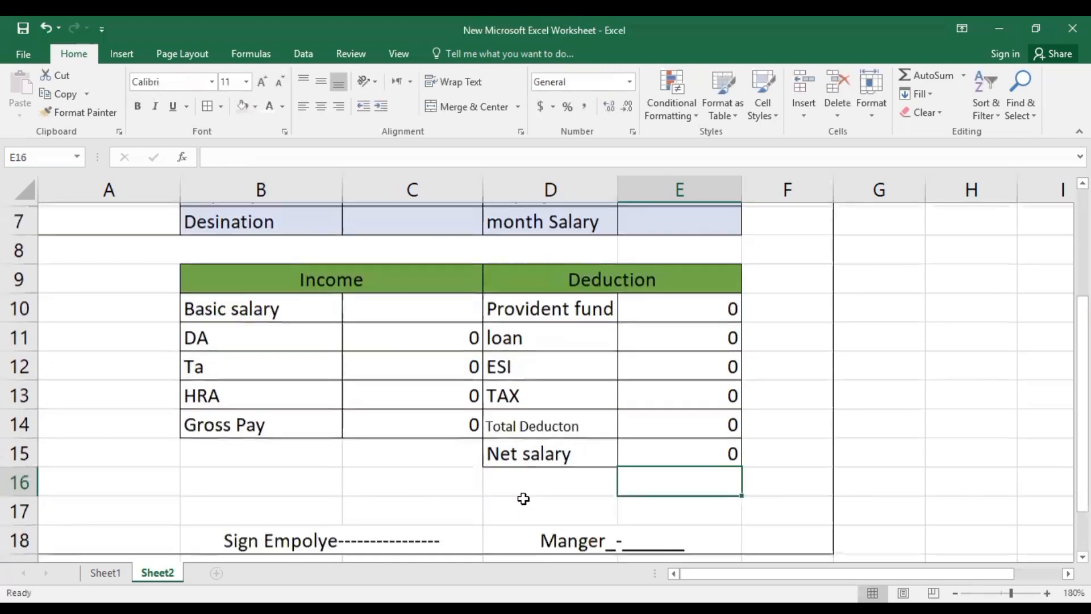
scroll(560, 497, up, 1)
scroll(503, 480, down, 1)
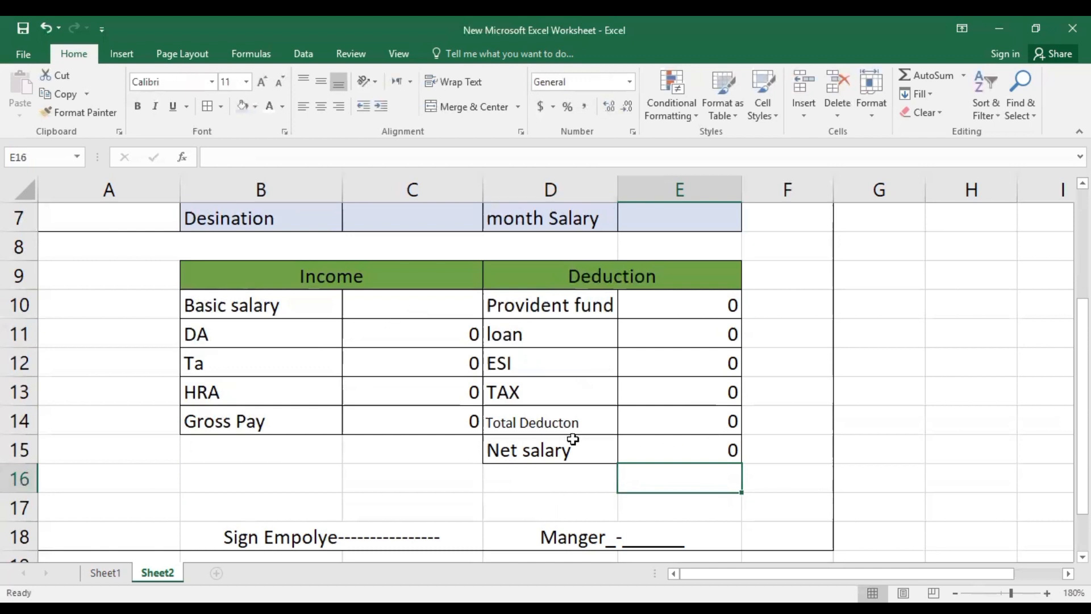
scroll(680, 492, up, 2)
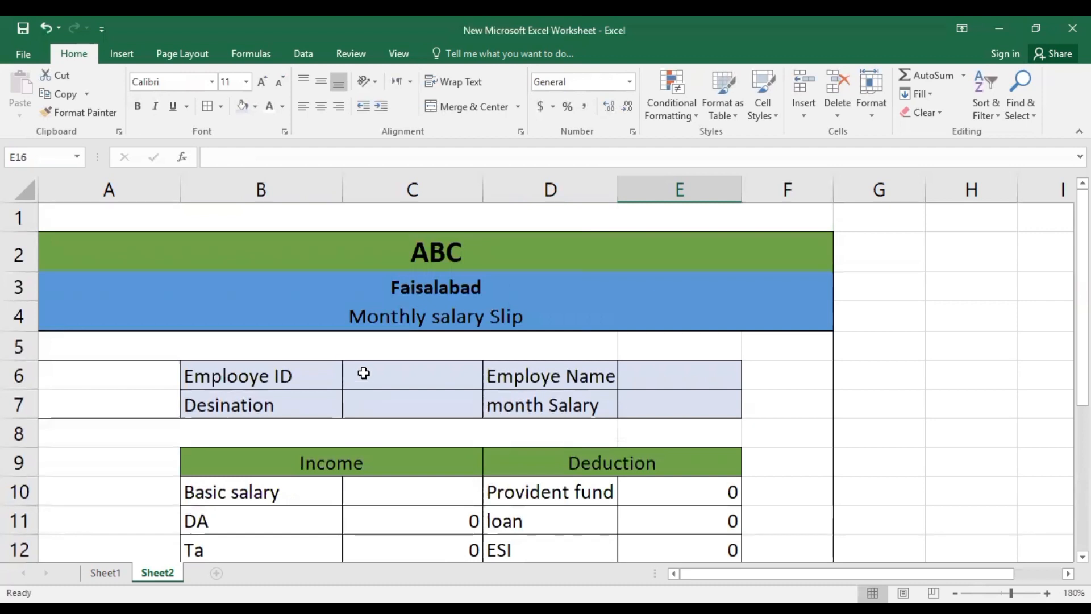
click(362, 374)
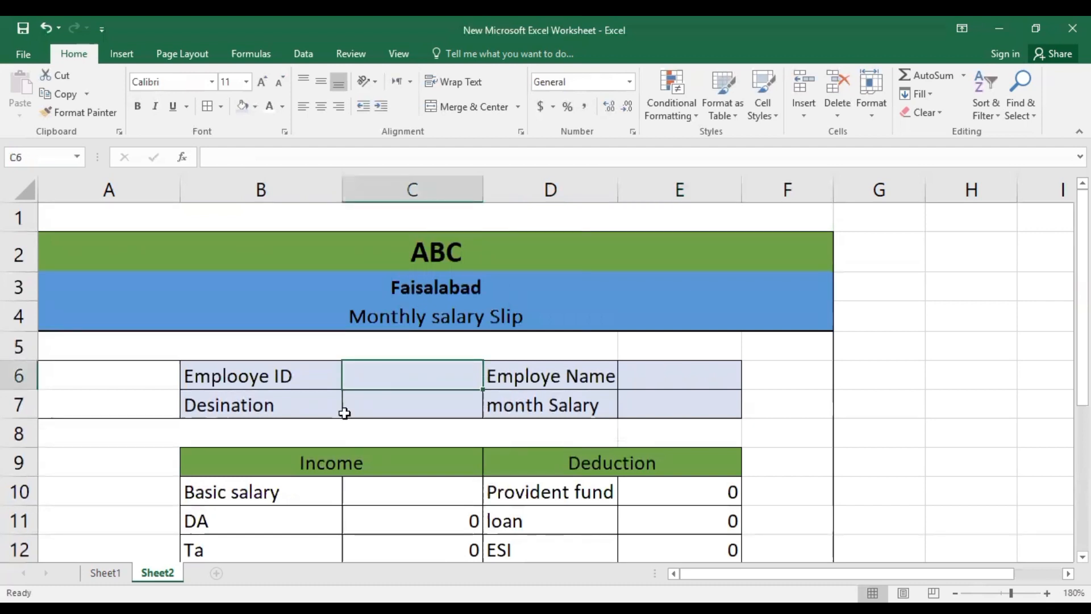
text(1)
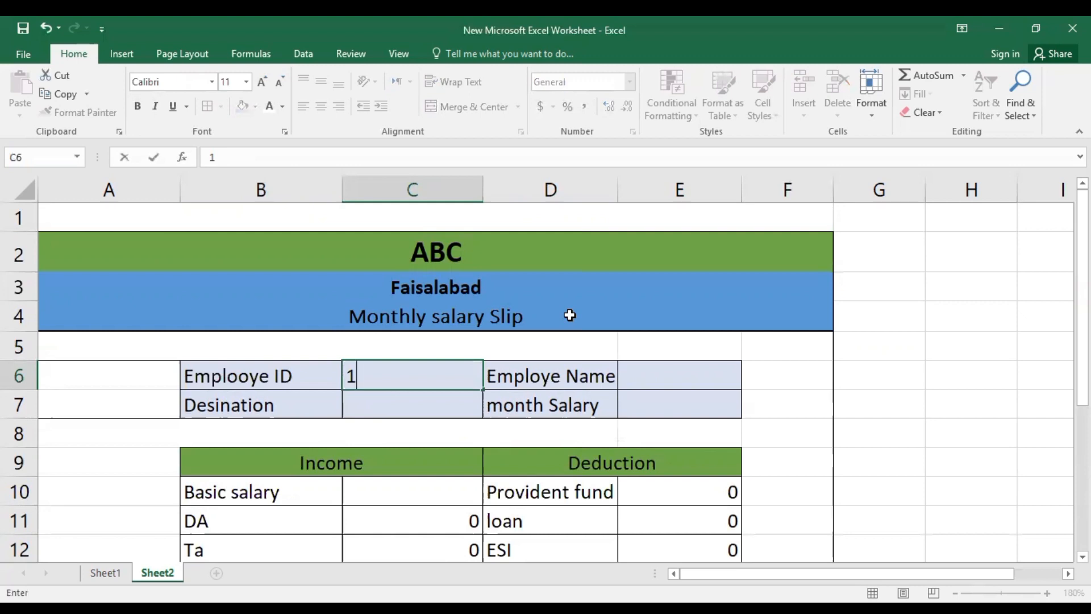
text(0A@)
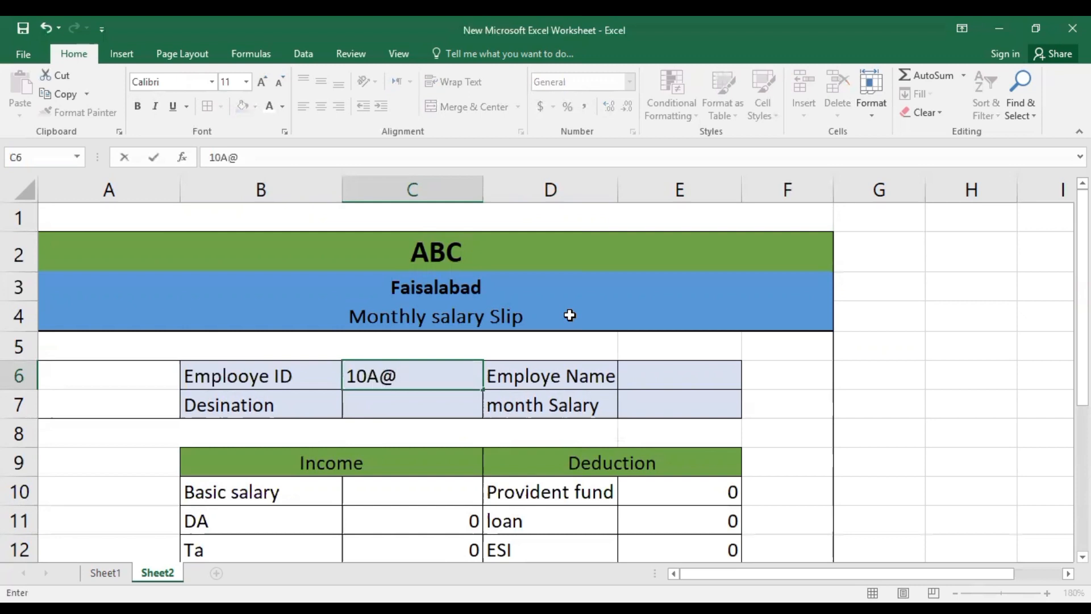
text(B)
Step: Enter Clark as the designation in C7 and fill in the employee's name in E6
click(433, 401)
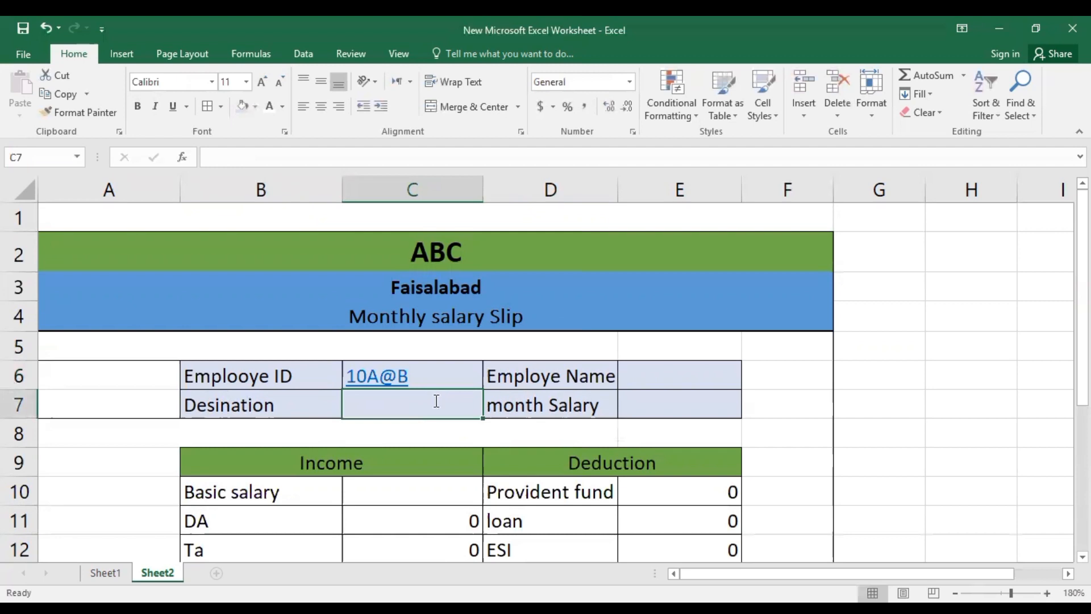
text(Clar)
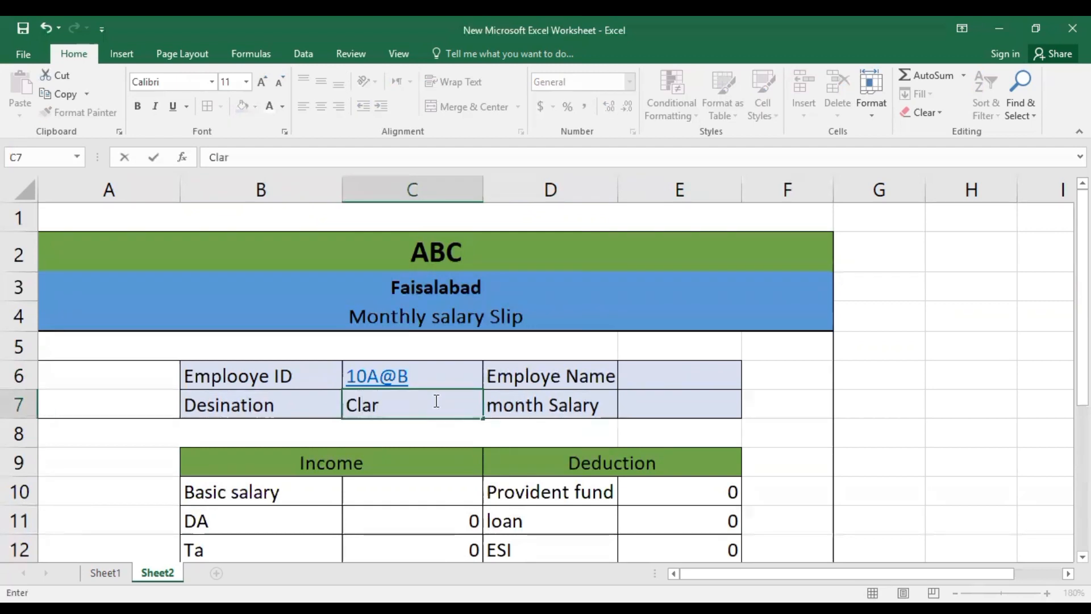
text(k)
click(681, 374)
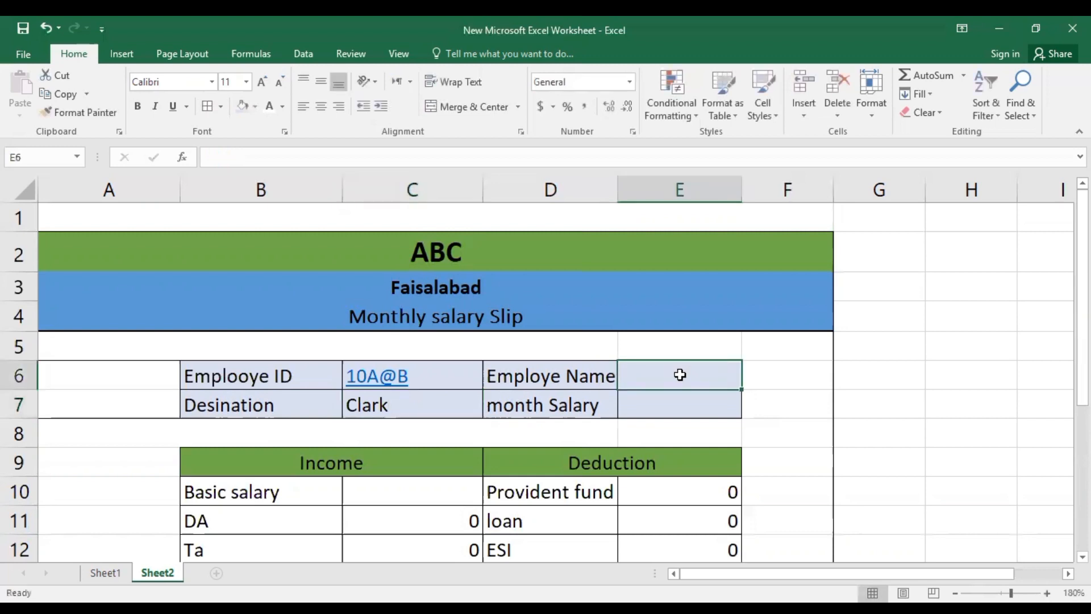
text(Ali)
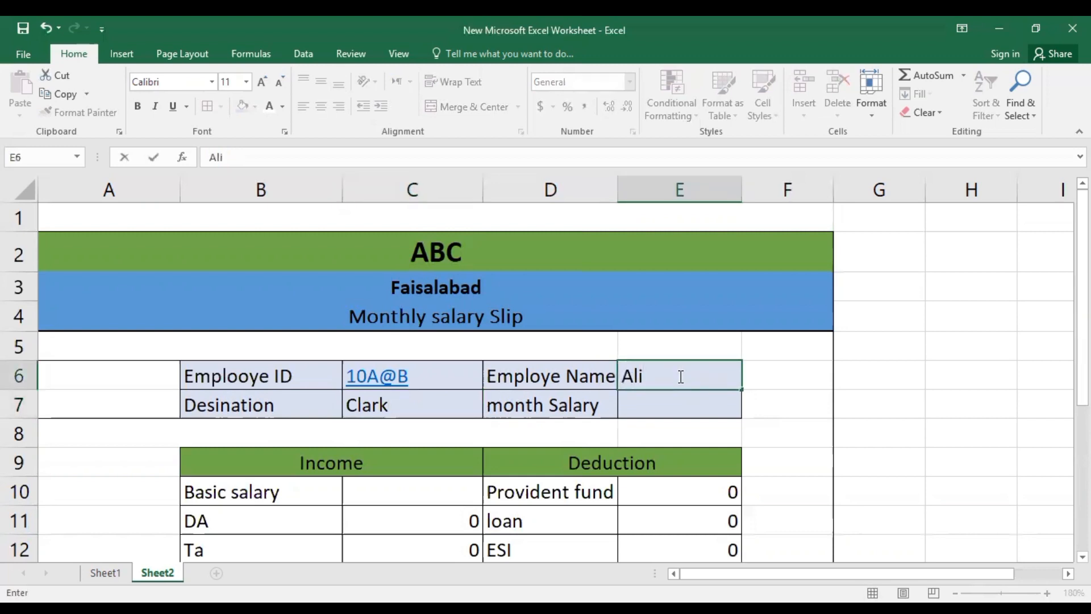
click(670, 432)
Step: Enter July 2023 as the salary month in E7
click(680, 399)
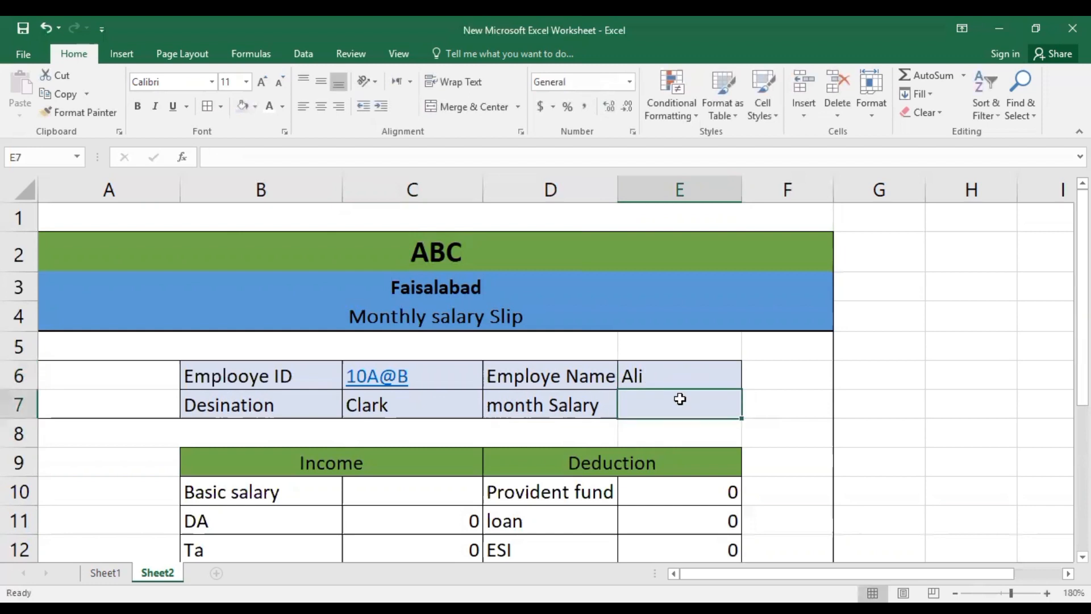
text(Jul)
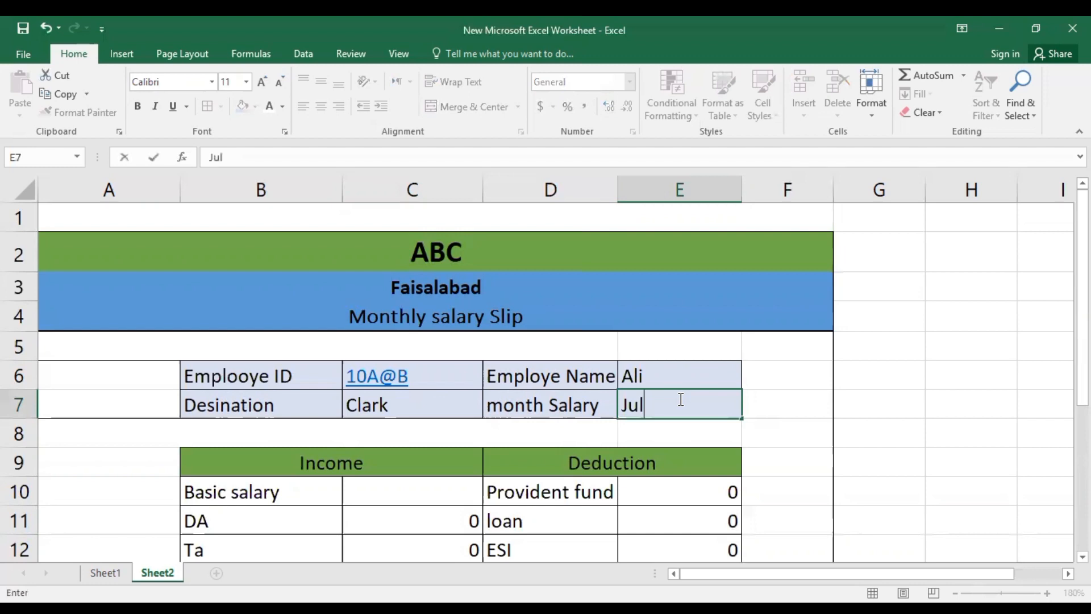
text(y)
text(2023)
Step: Enter a basic salary of 25000 in C10 of the Income section
scroll(658, 419, down, 2)
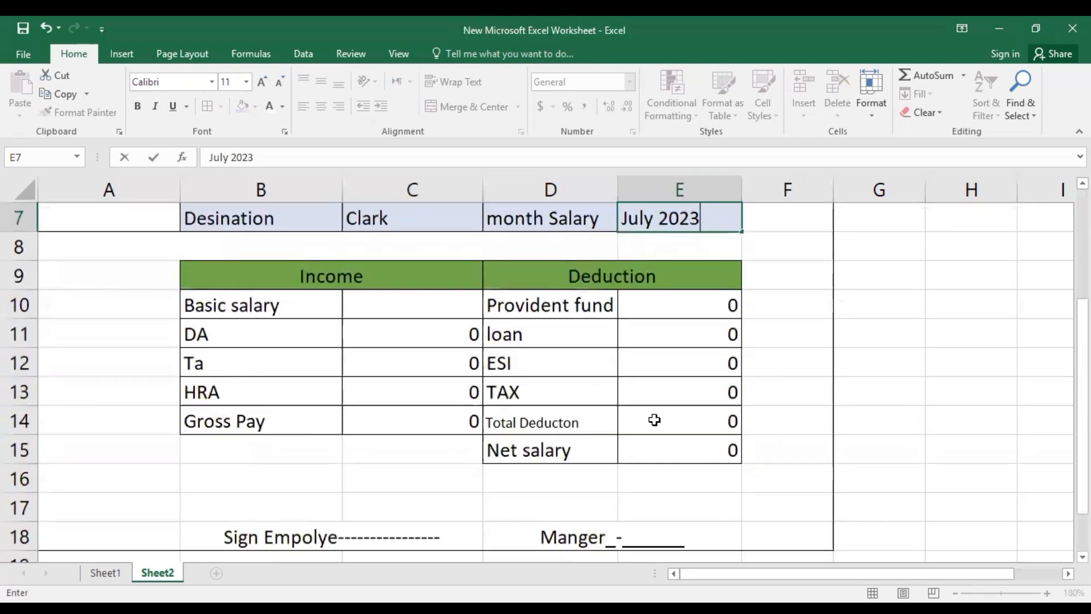
scroll(657, 423, up, 2)
scroll(438, 463, down, 1)
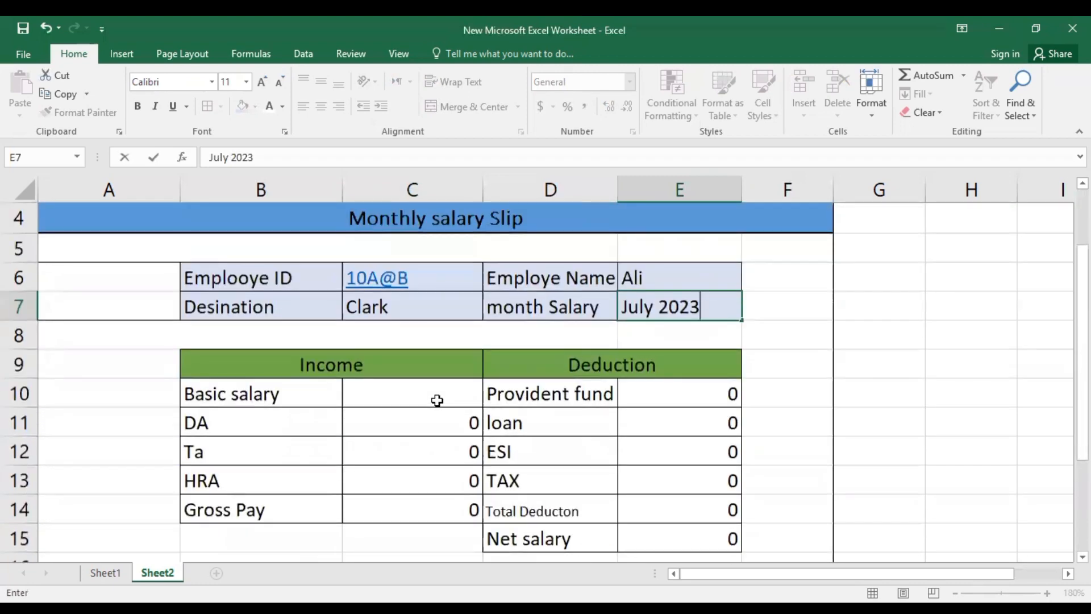
click(444, 397)
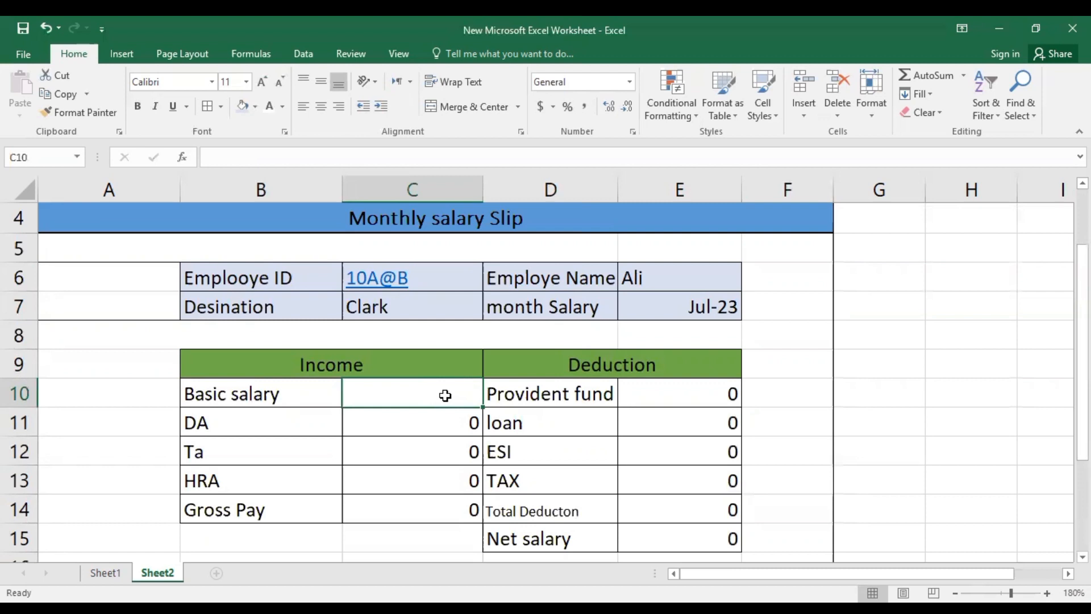
text(25)
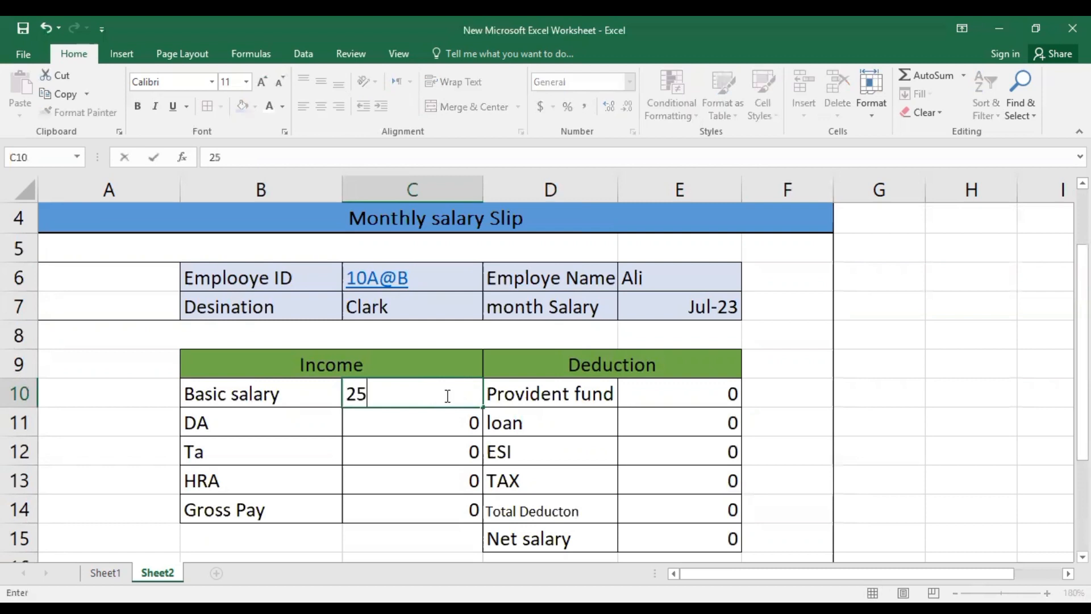
text(000)
key(Return)
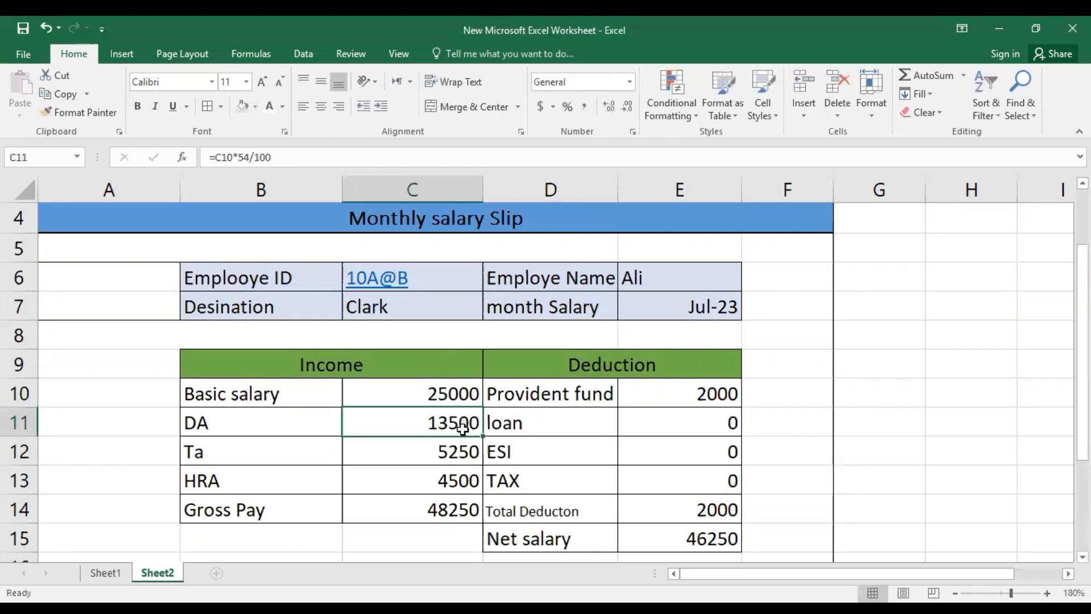
Step: Set the TAX deduction in E13 to 1000
scroll(463, 428, down, 1)
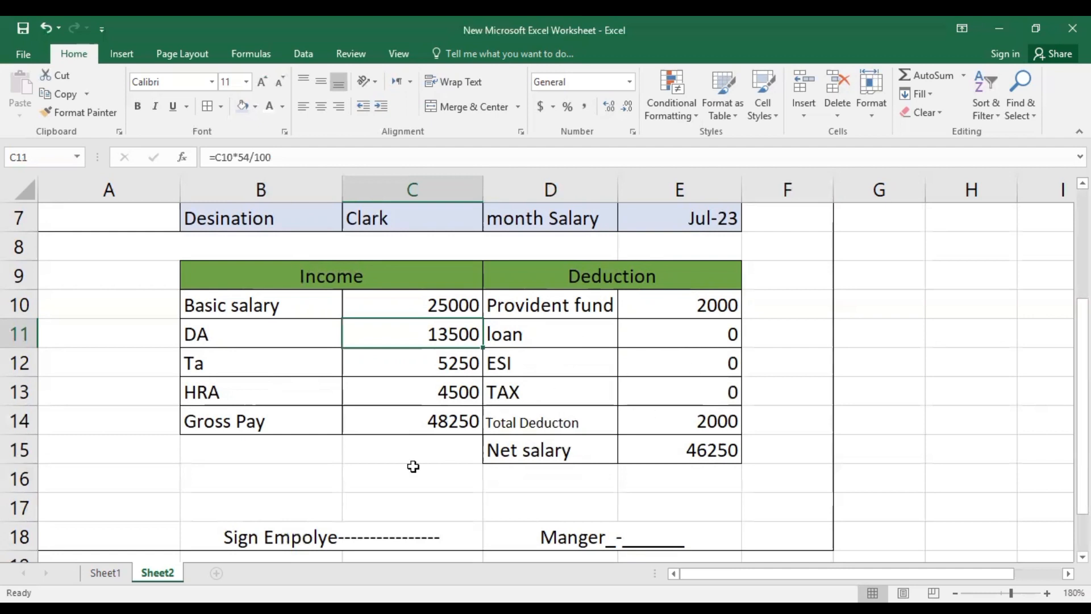
scroll(436, 346, up, 1)
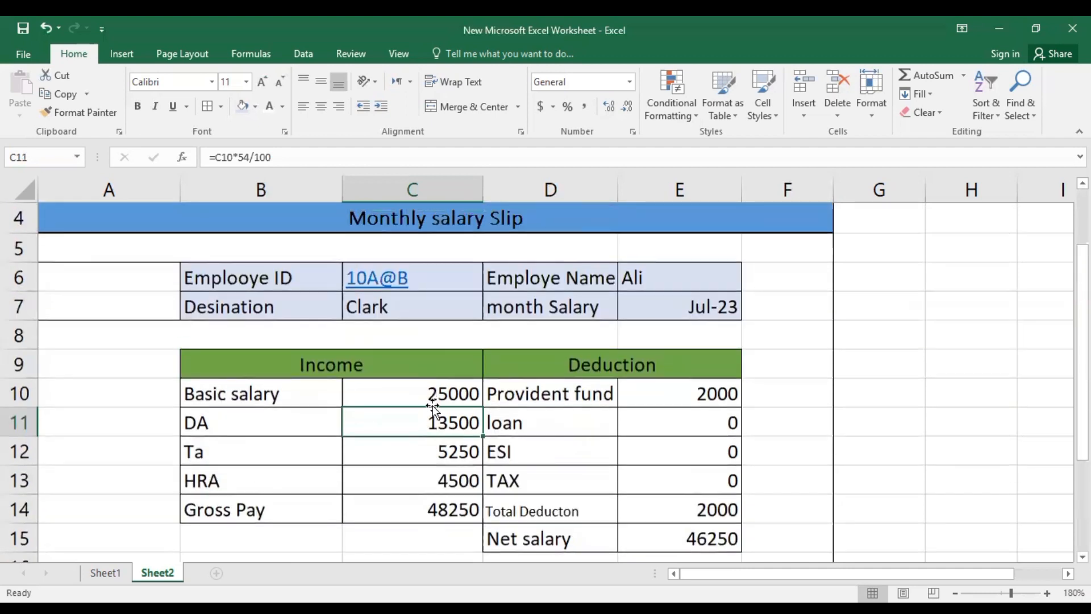
scroll(433, 419, down, 1)
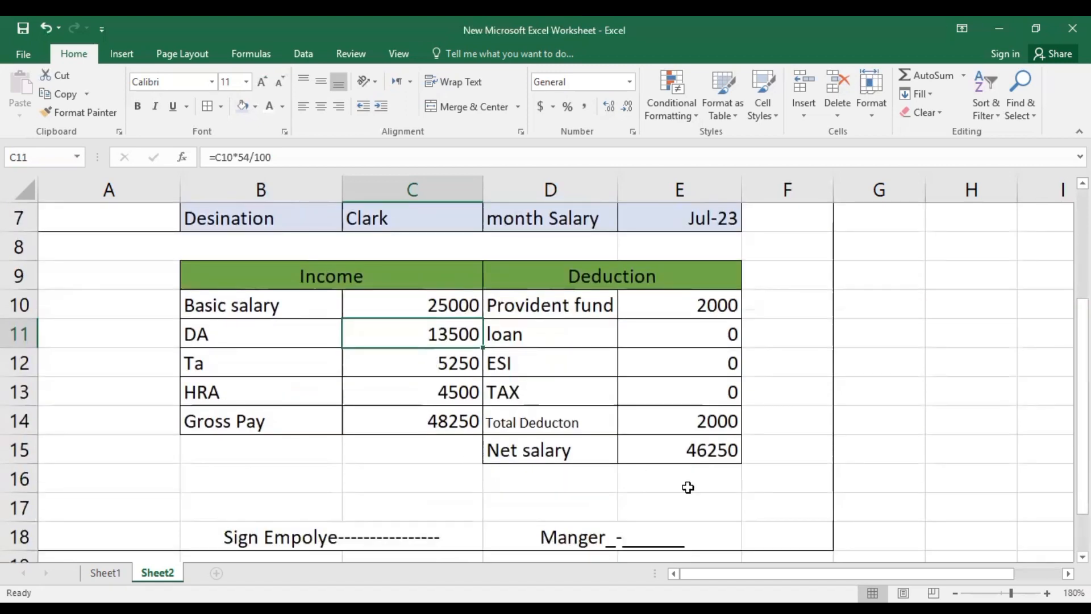
scroll(295, 499, up, 1)
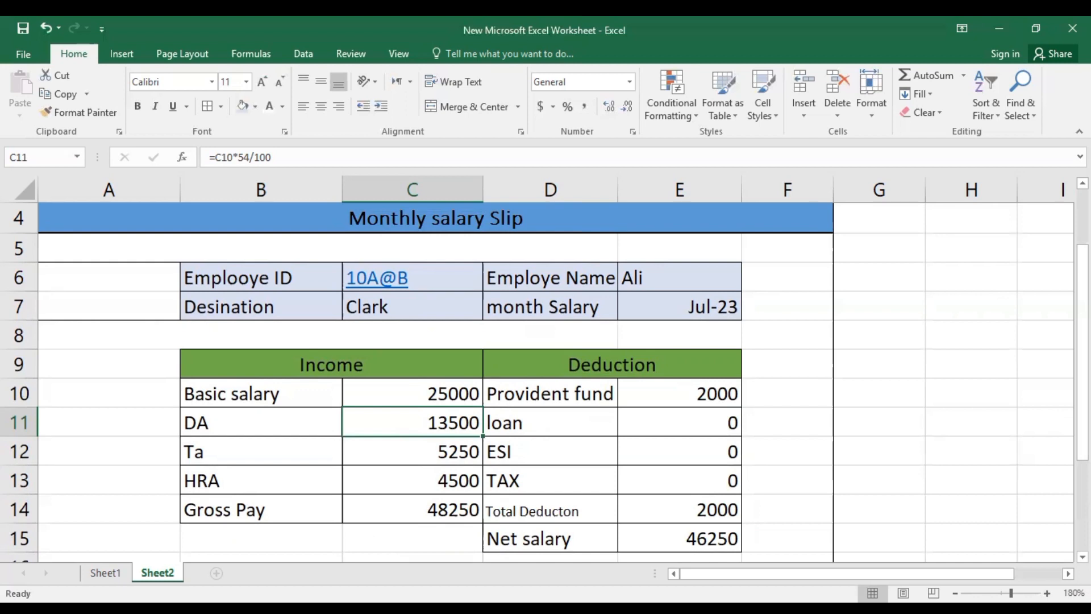
scroll(722, 396, down, 1)
click(722, 396)
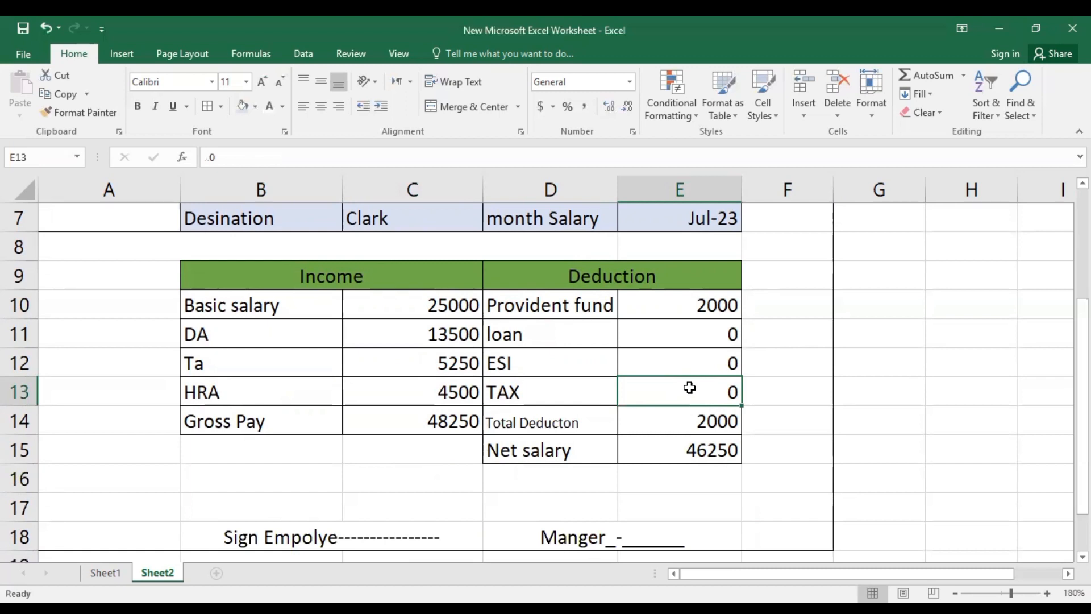
text(1)
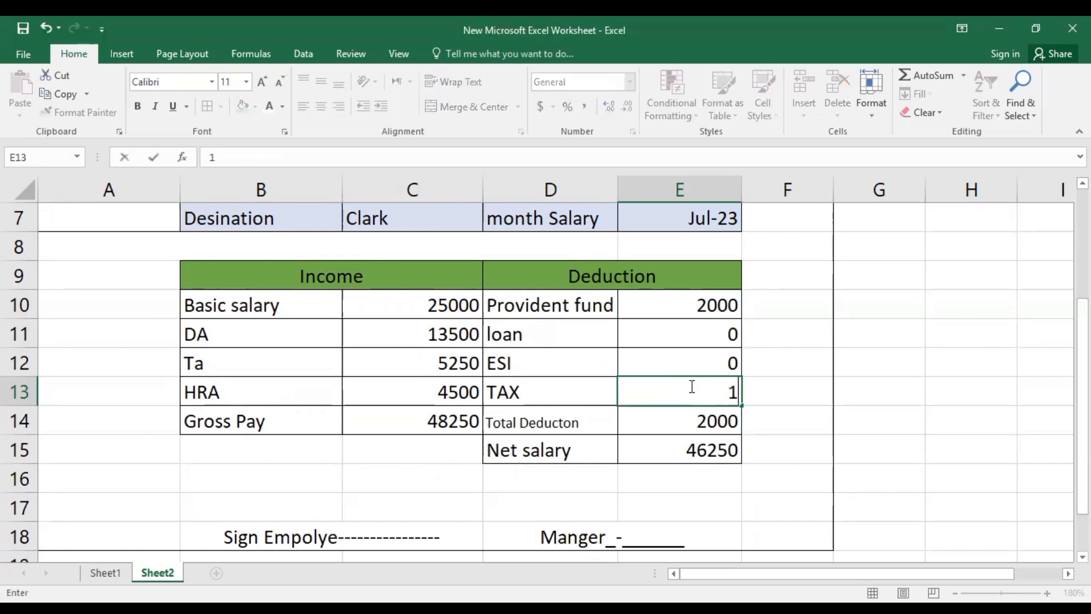
text(000)
key(Return)
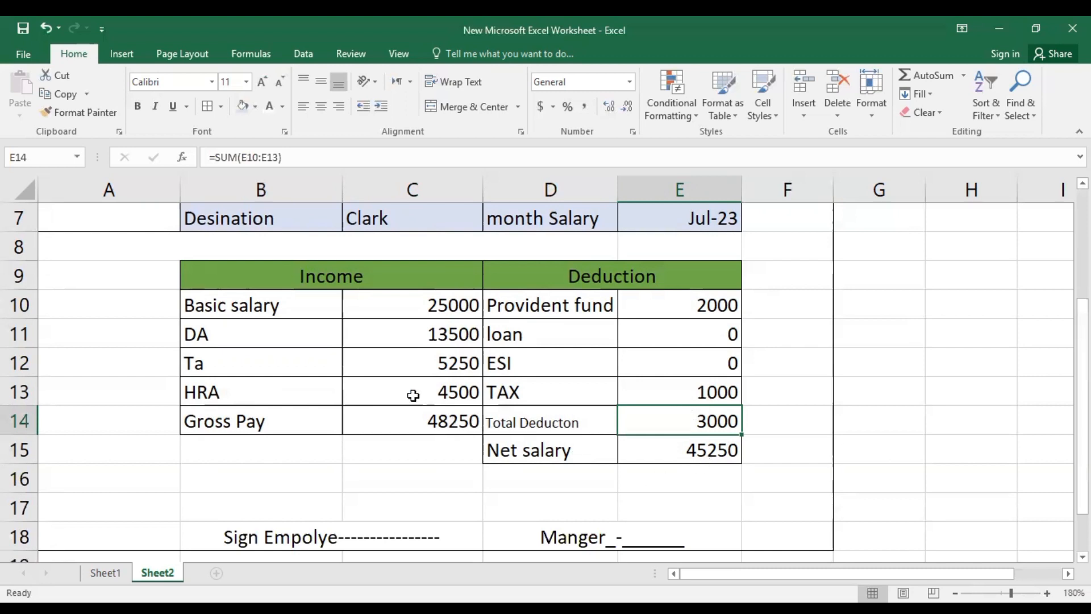
Step: Review the salary slip from the company header through the employee details to the income and deduction amounts
click(414, 309)
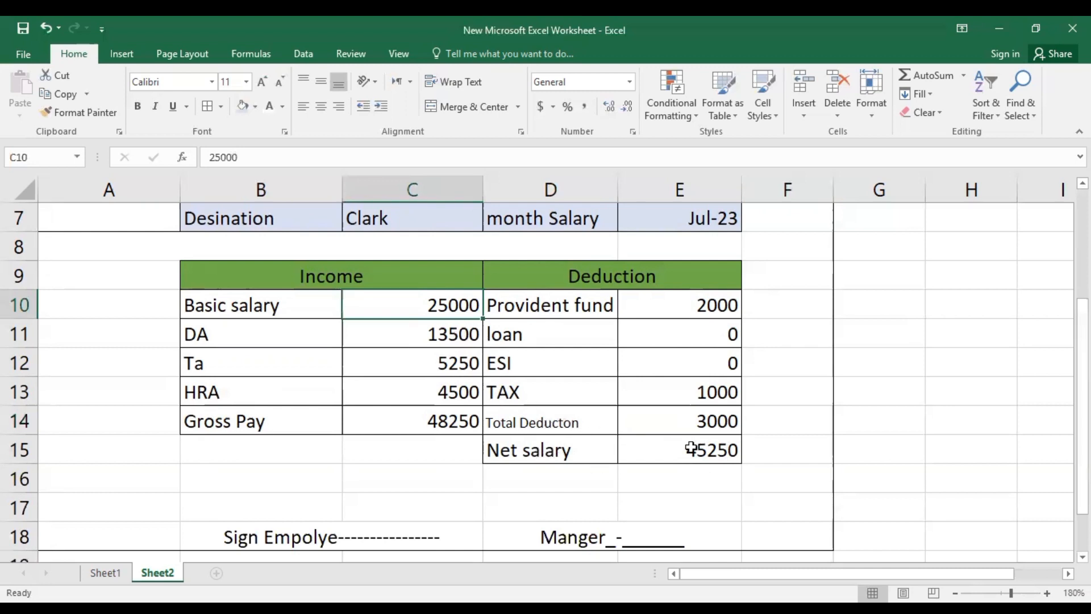
scroll(691, 448, up, 2)
scroll(691, 447, down, 2)
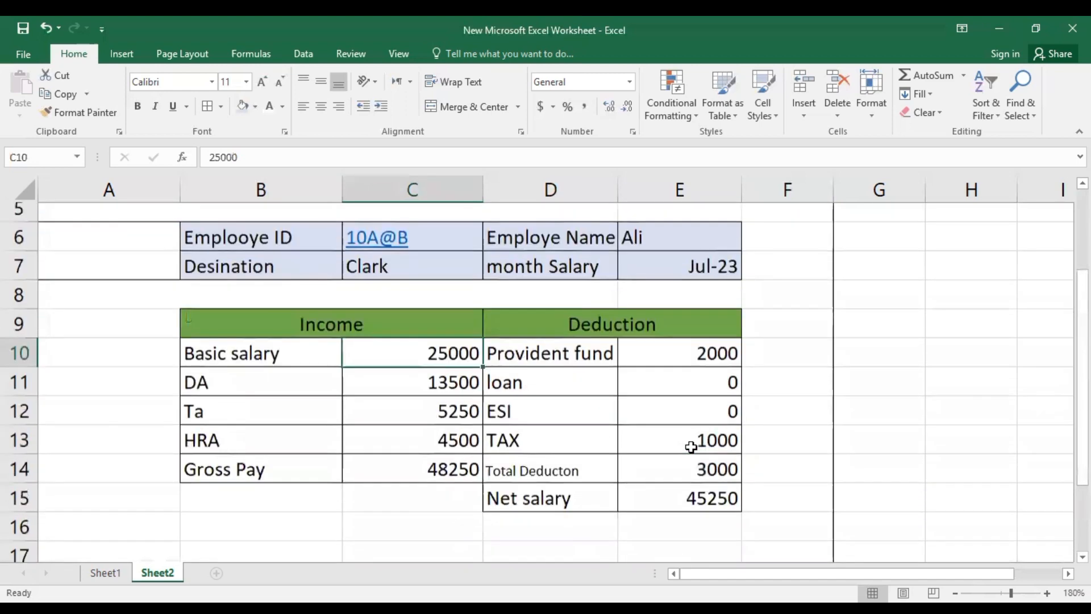
scroll(691, 447, down, 2)
scroll(691, 446, up, 3)
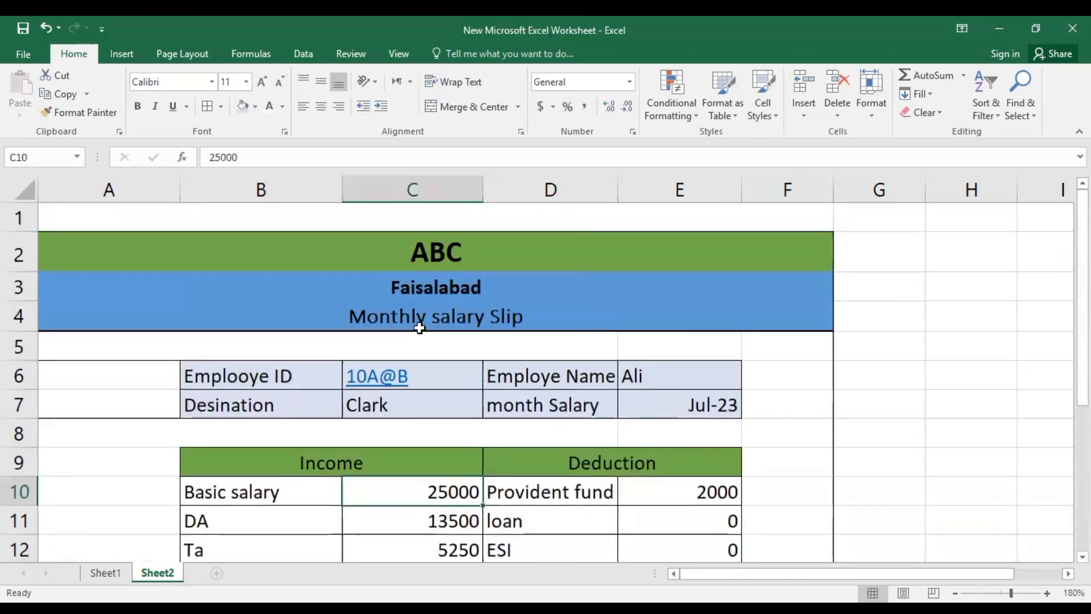
scroll(419, 307, down, 2)
scroll(421, 302, up, 2)
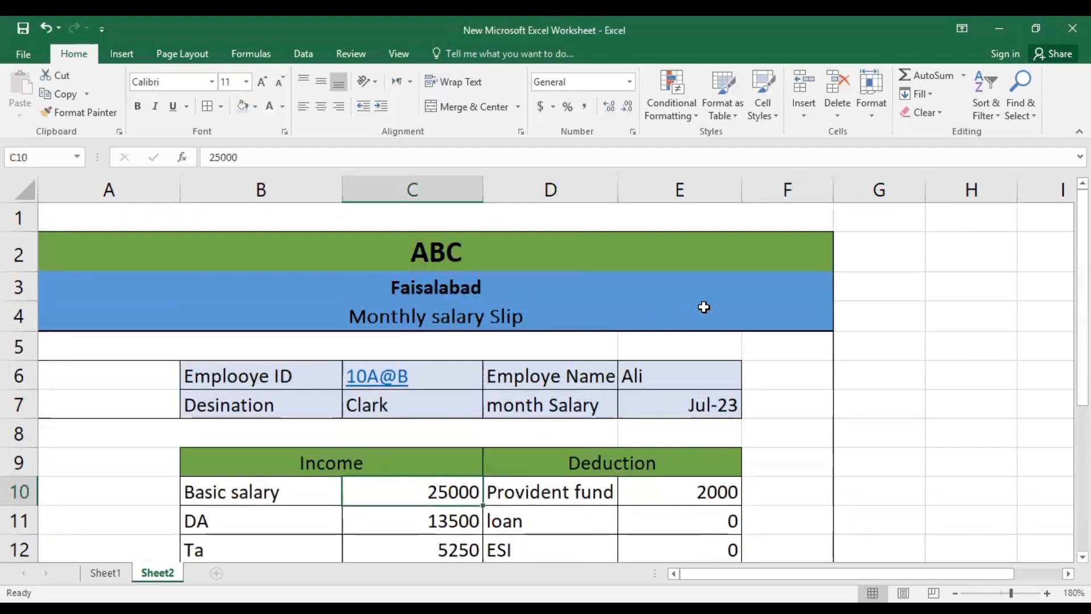
scroll(453, 325, down, 2)
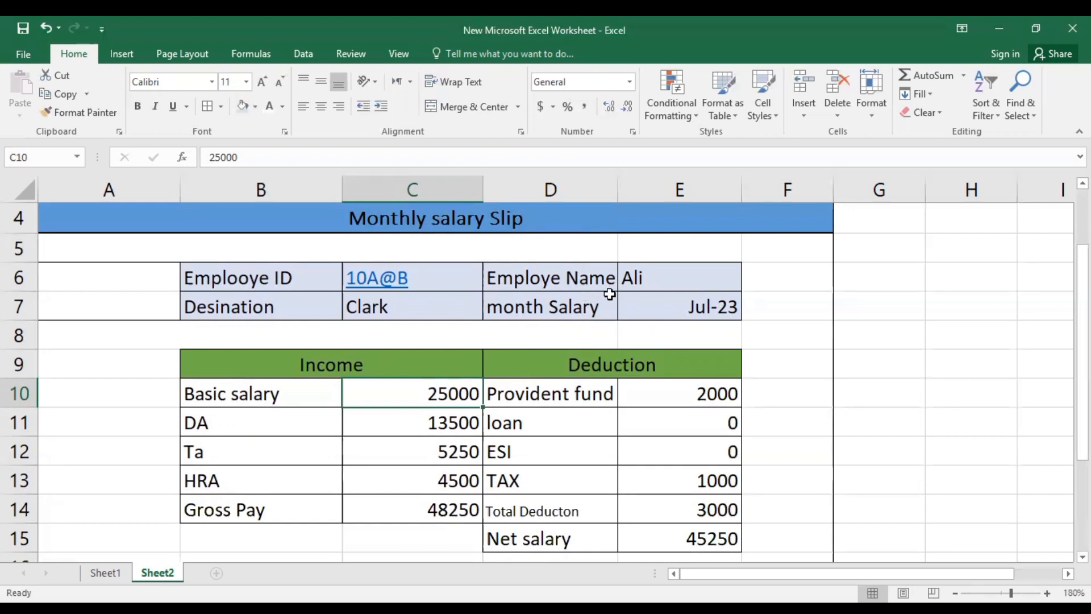
Step: Set the loan deduction in E11 to 5000
scroll(255, 348, down, 1)
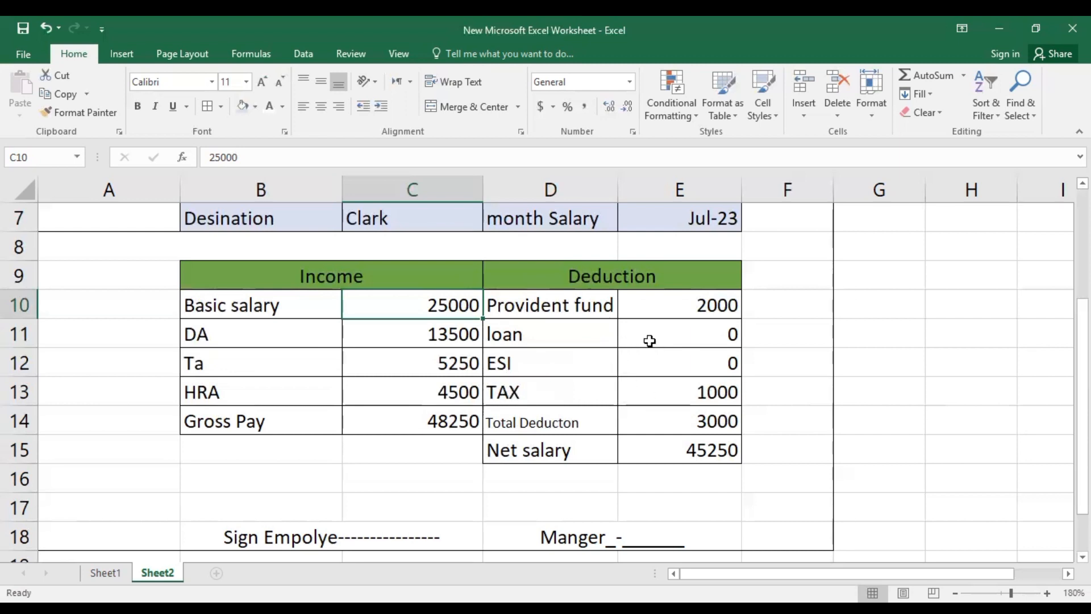
click(677, 341)
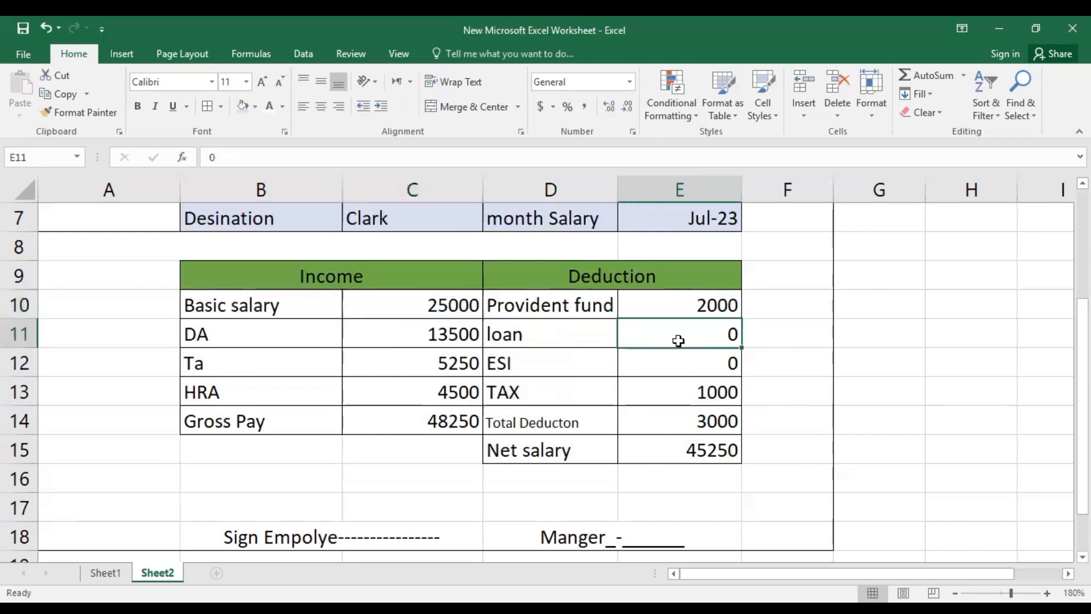
text(5000)
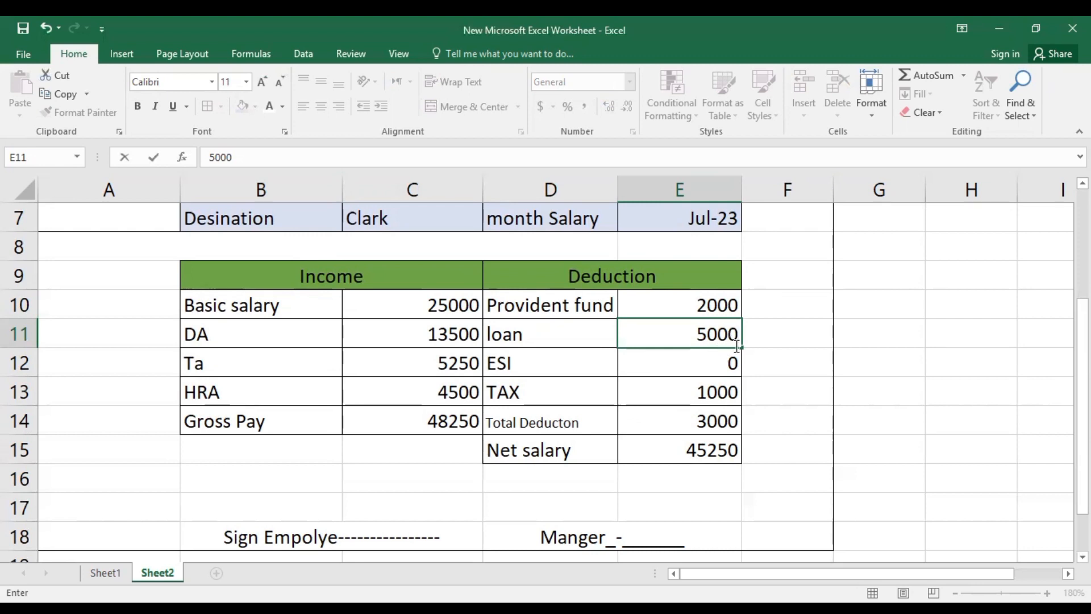
key(Return)
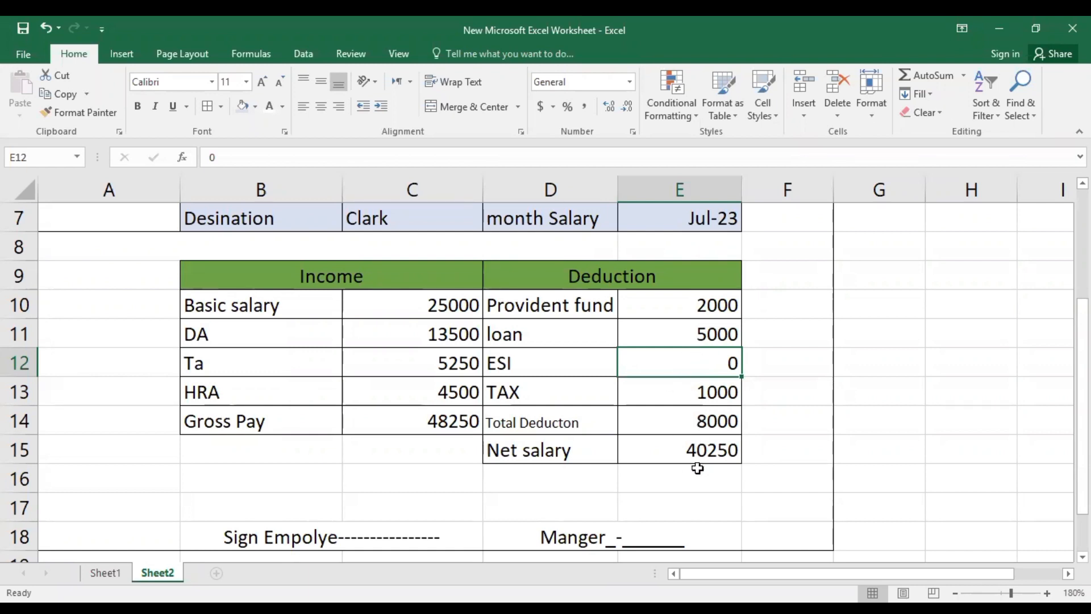
scroll(698, 468, down, 1)
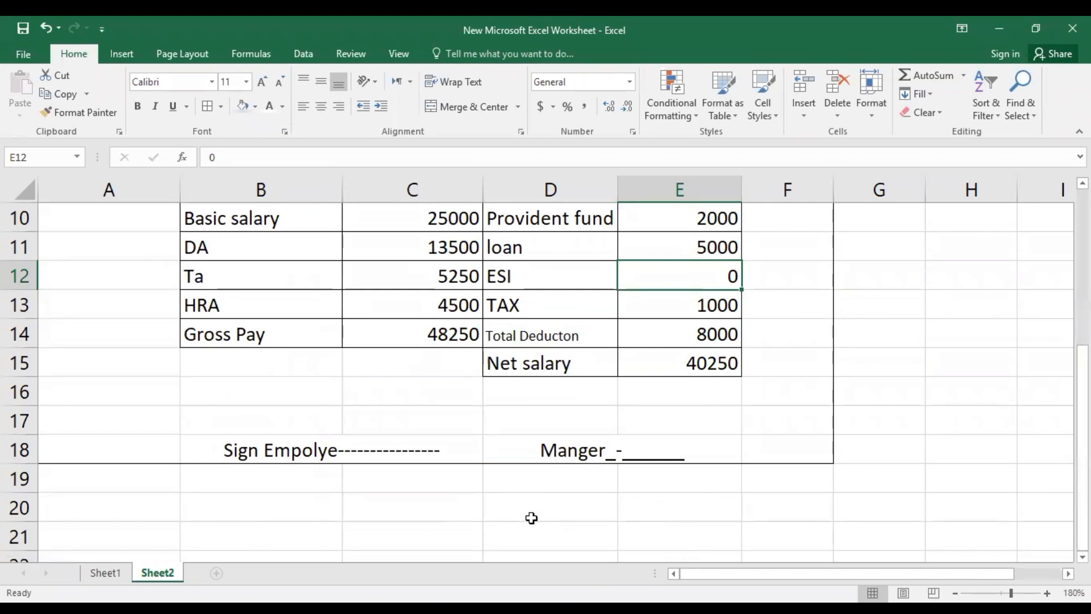
scroll(541, 490, up, 3)
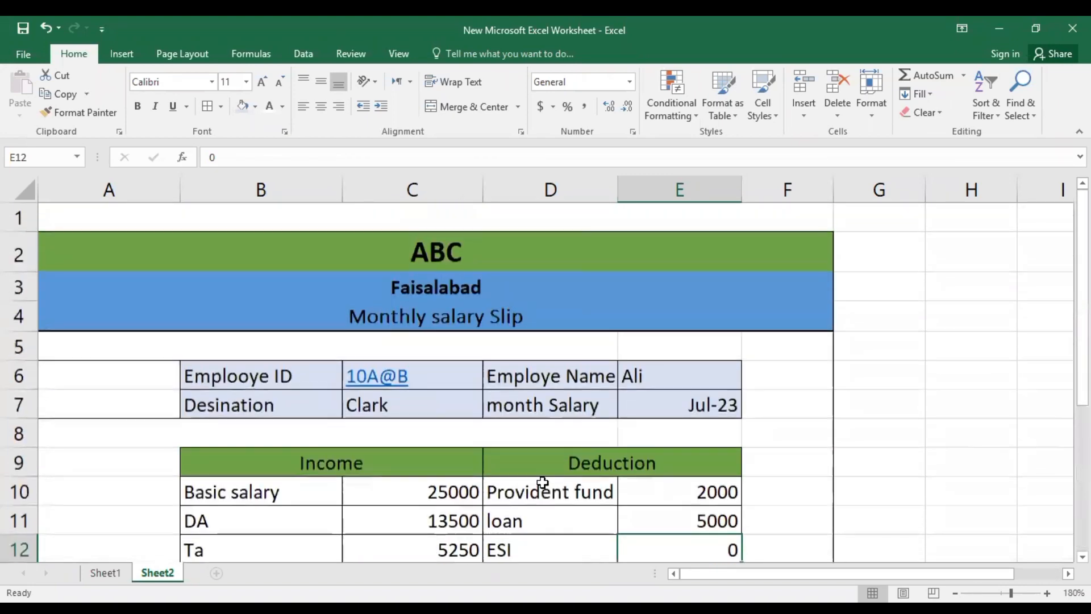
scroll(543, 482, down, 1)
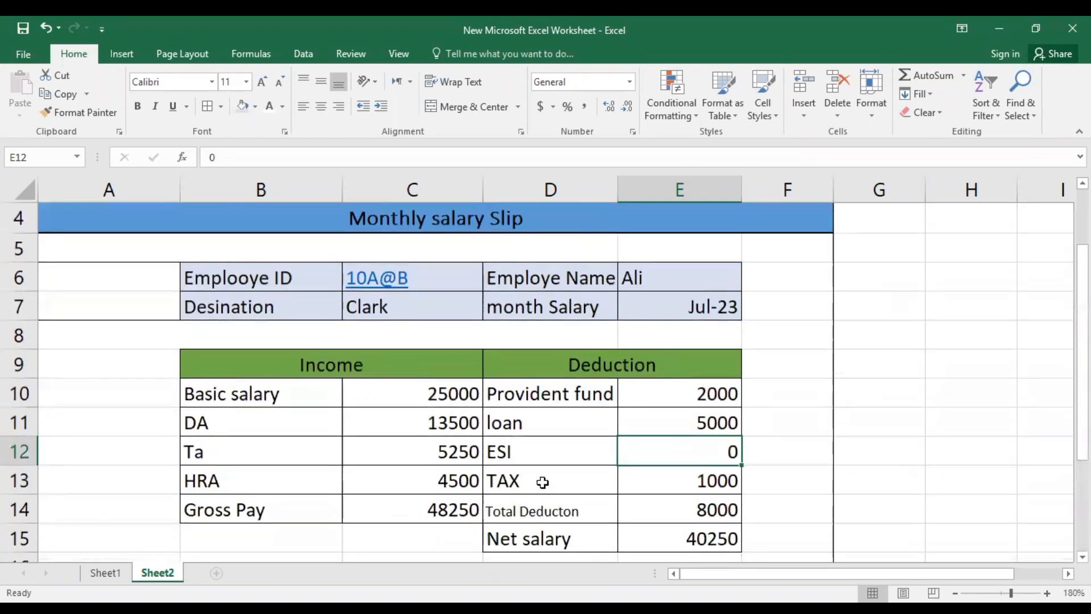